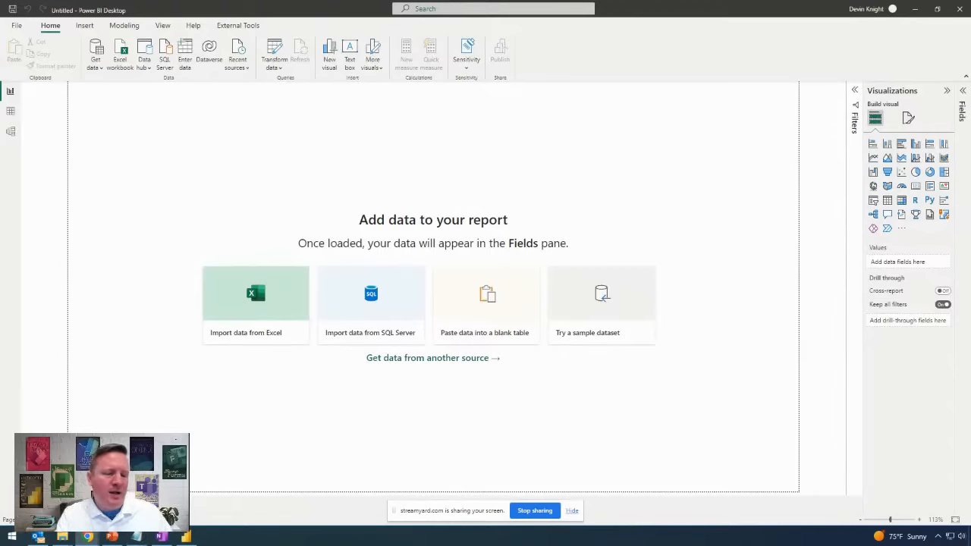
- Switch to Google Chrome with the data.gov home page
key("super")
type("chrom")
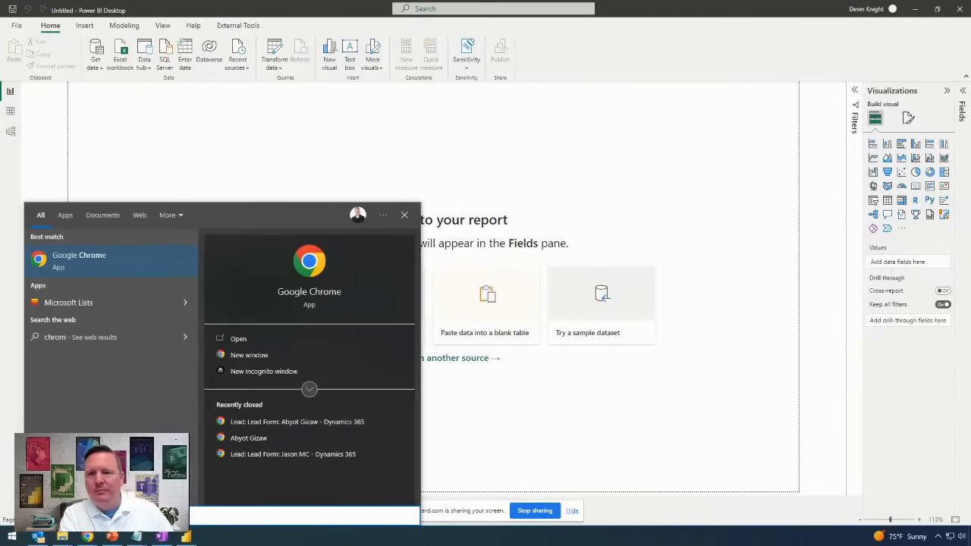
key("Return")
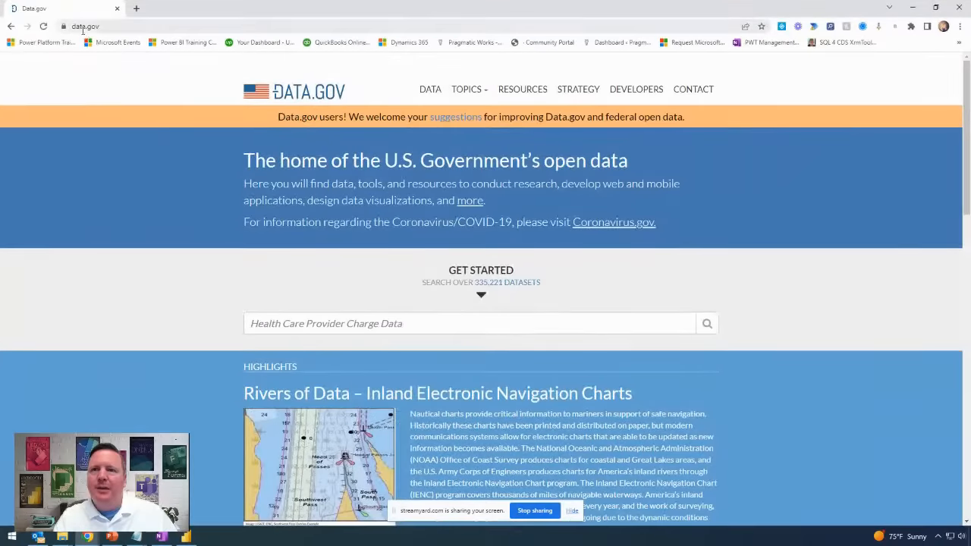
key("ctrl+1")
left_click(122, 50)
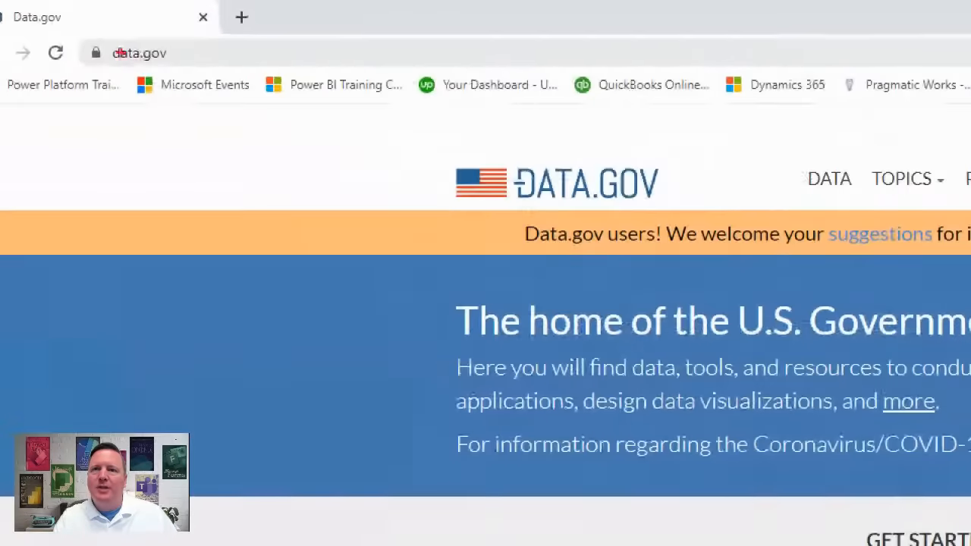
left_click_drag(198, 33, 93, 75)
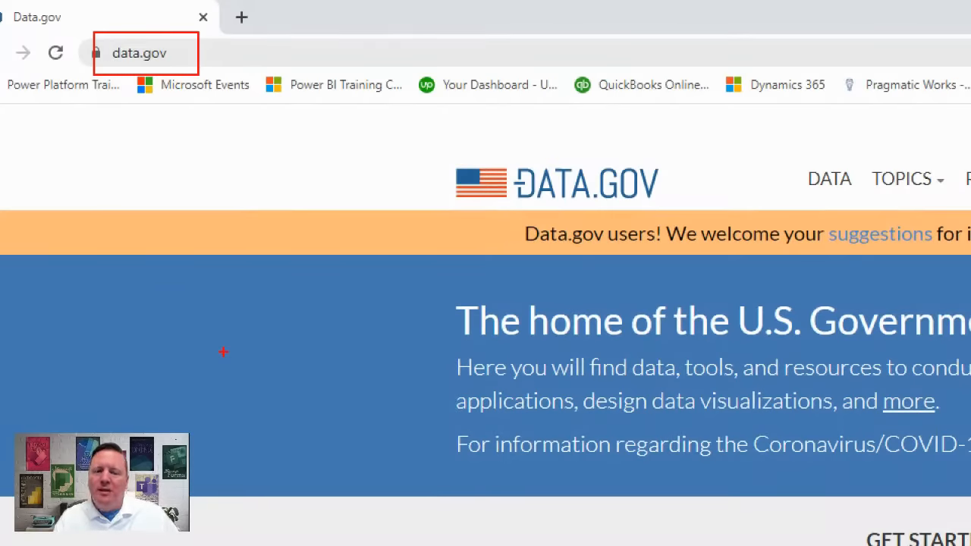
key("Escape")
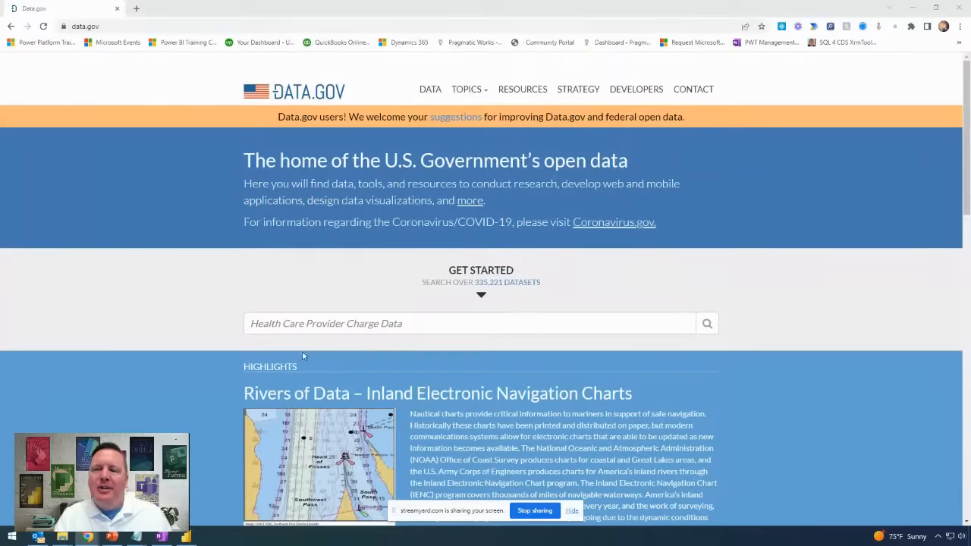
mouse_move(225, 300)
left_mouse_down()
mouse_move(527, 364)
mouse_move(742, 349)
left_mouse_up()
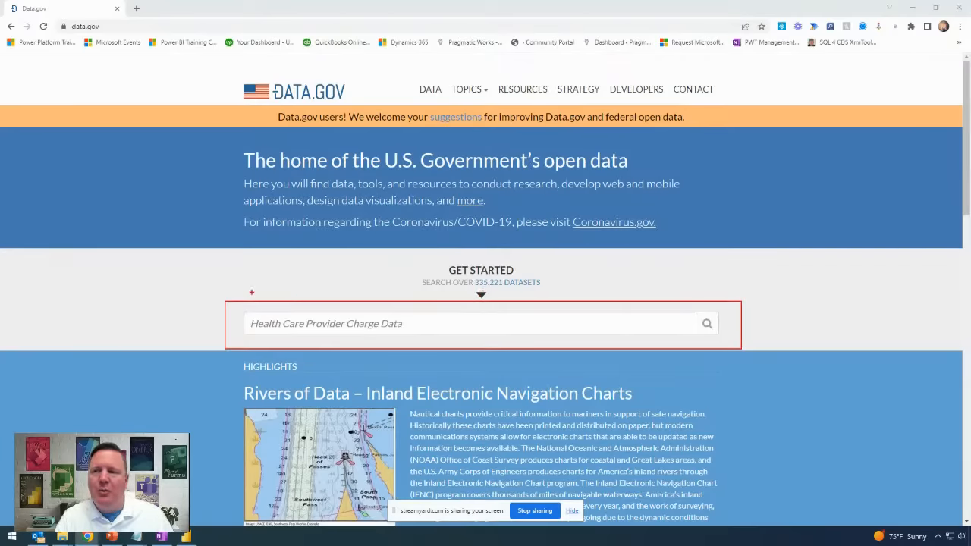
key("Escape")
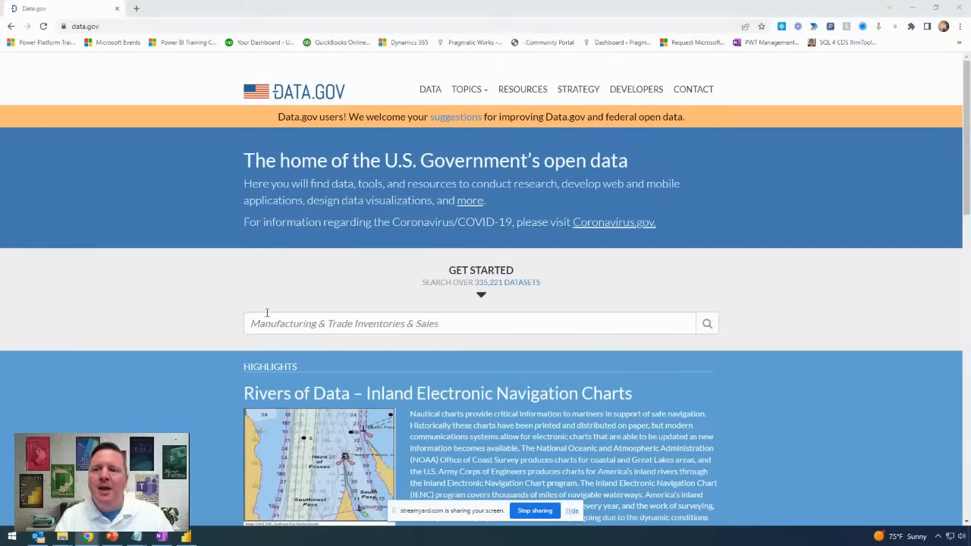
- Search the data.gov catalog for "FDIC failed Banks"
left_click(278, 322)
key("Down")
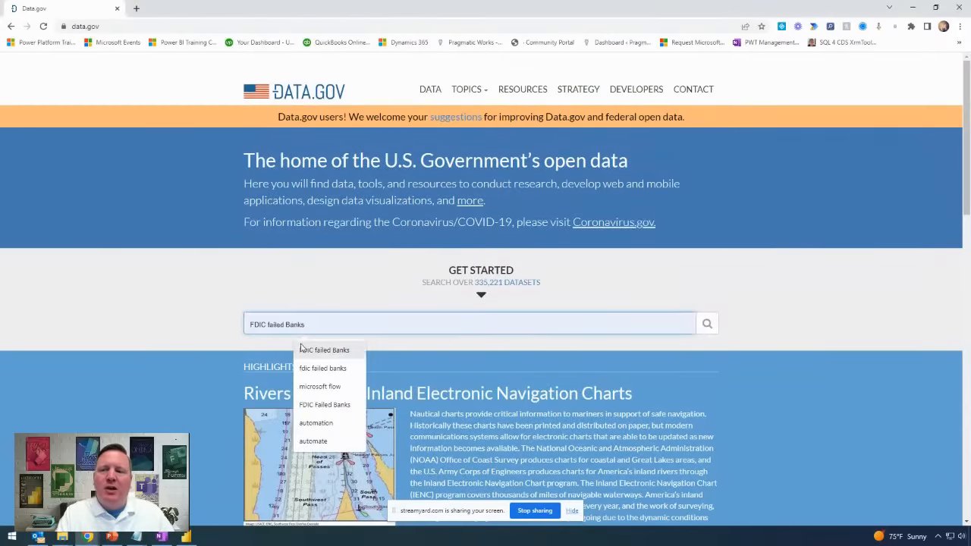
key("Return")
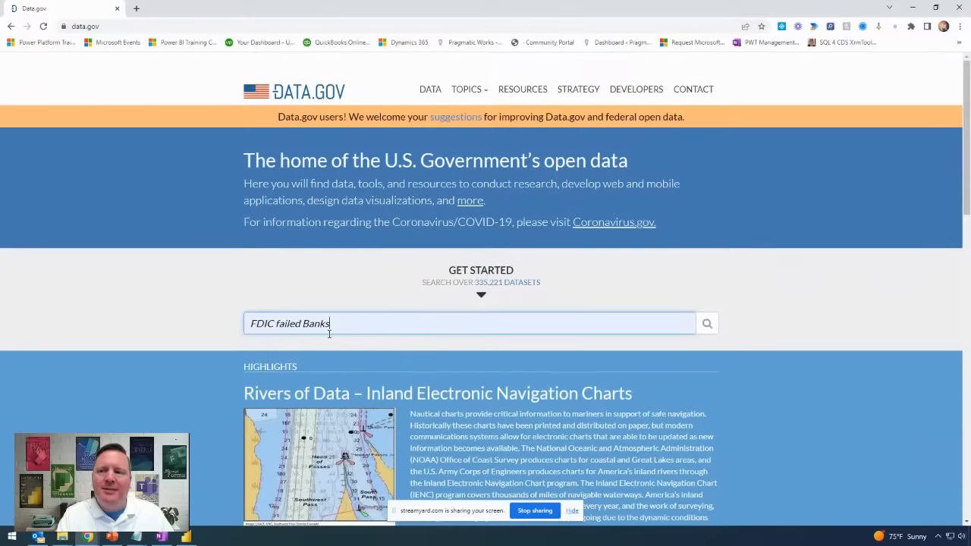
mouse_move(689, 290)
left_mouse_down()
mouse_move(716, 352)
mouse_move(713, 328)
left_mouse_up()
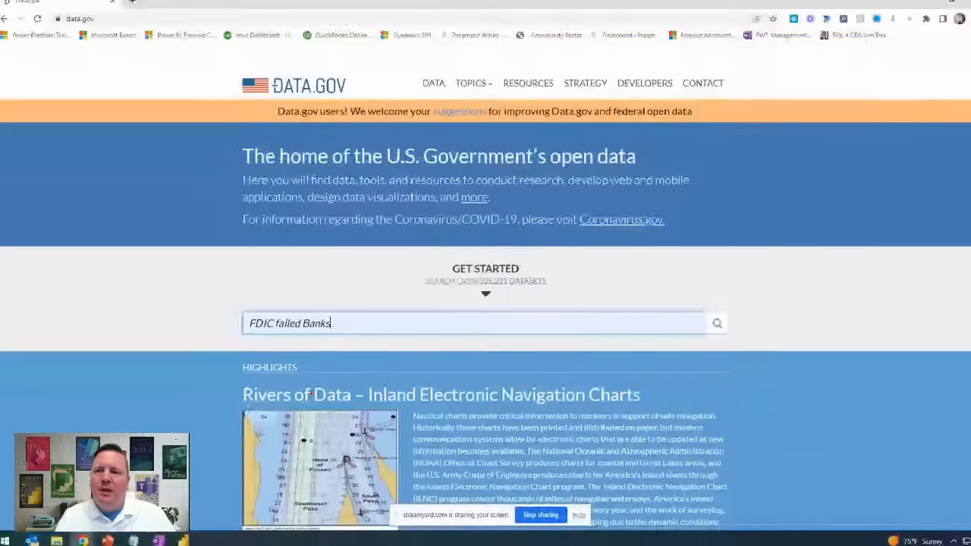
left_click(708, 324)
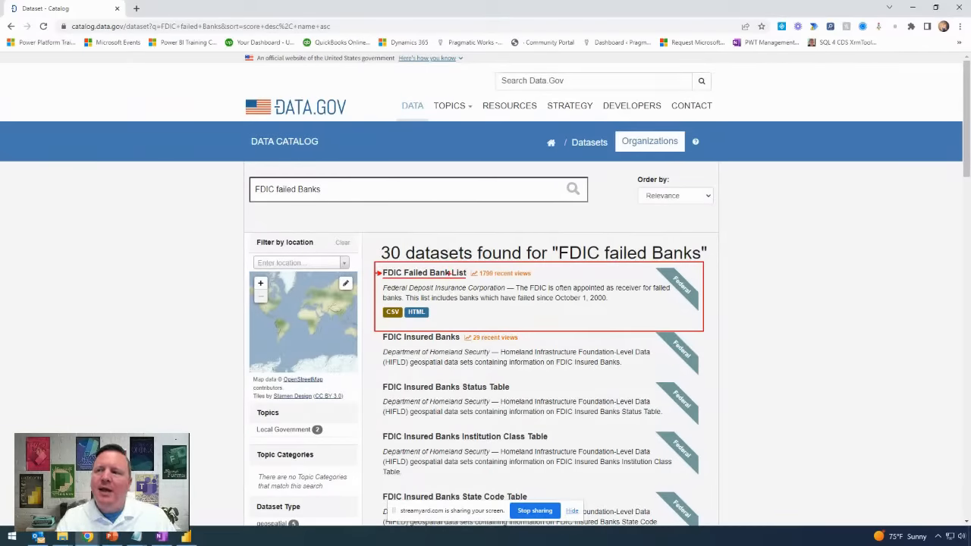
- Open the FDIC Failed Bank List dataset at its Downloads & Resources section
left_click(448, 273)
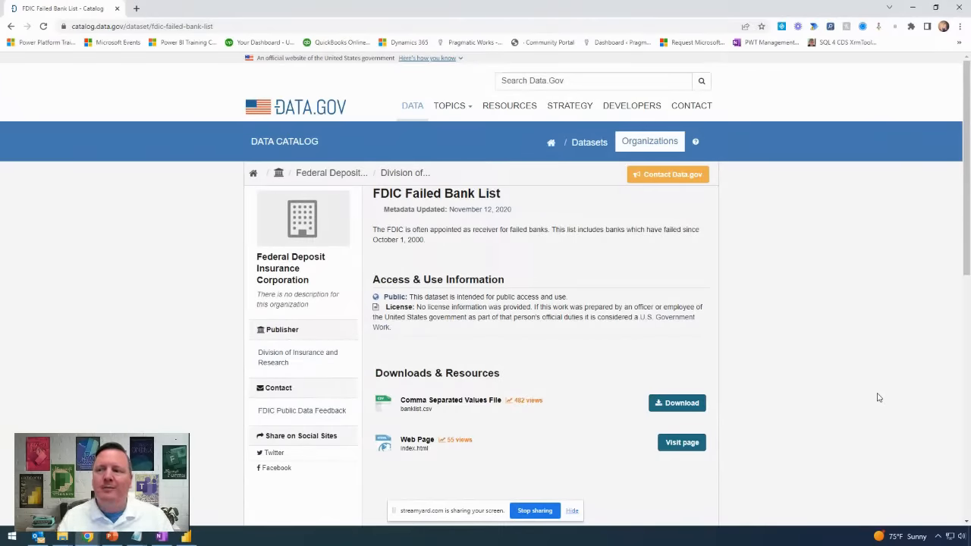
scroll(881, 396, "down", 1)
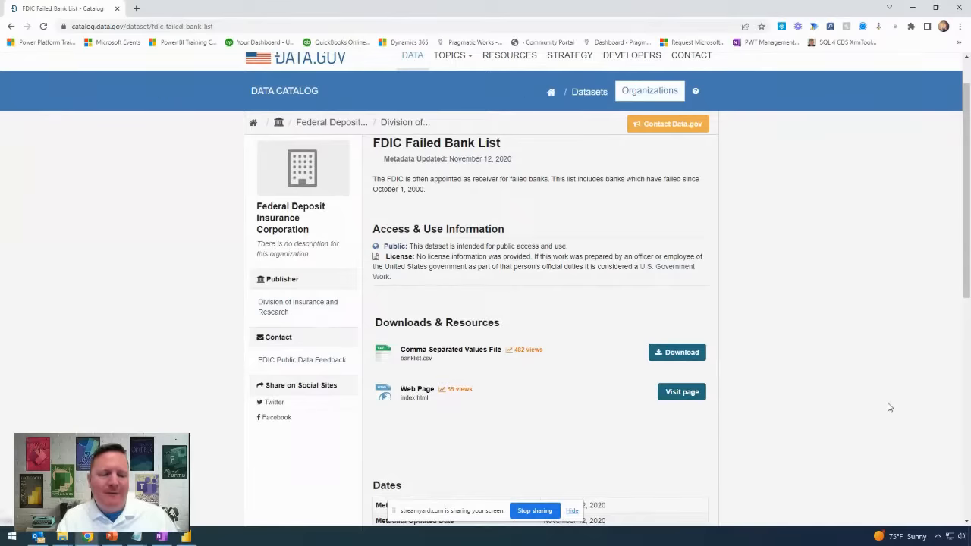
mouse_move(357, 332)
left_mouse_down()
mouse_move(668, 379)
mouse_move(714, 374)
left_mouse_up()
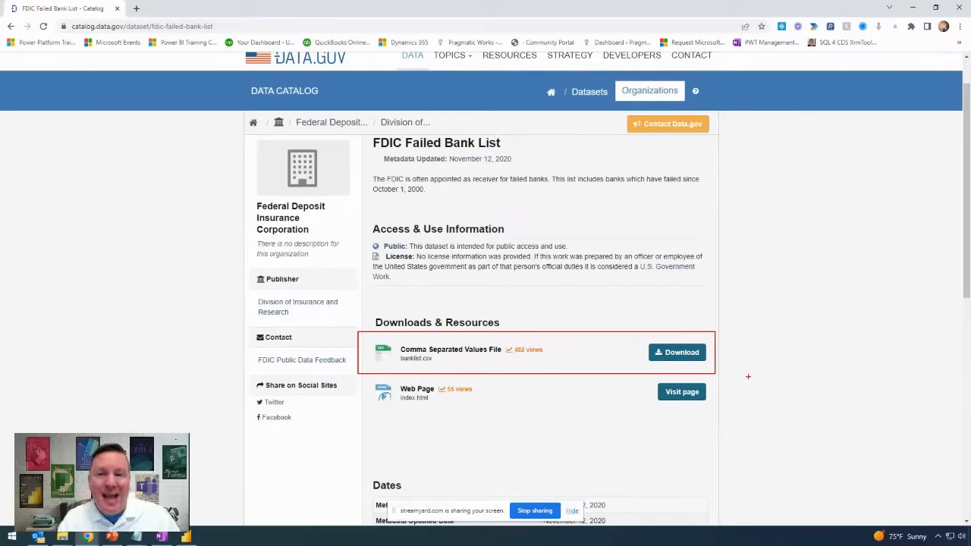
key("Escape")
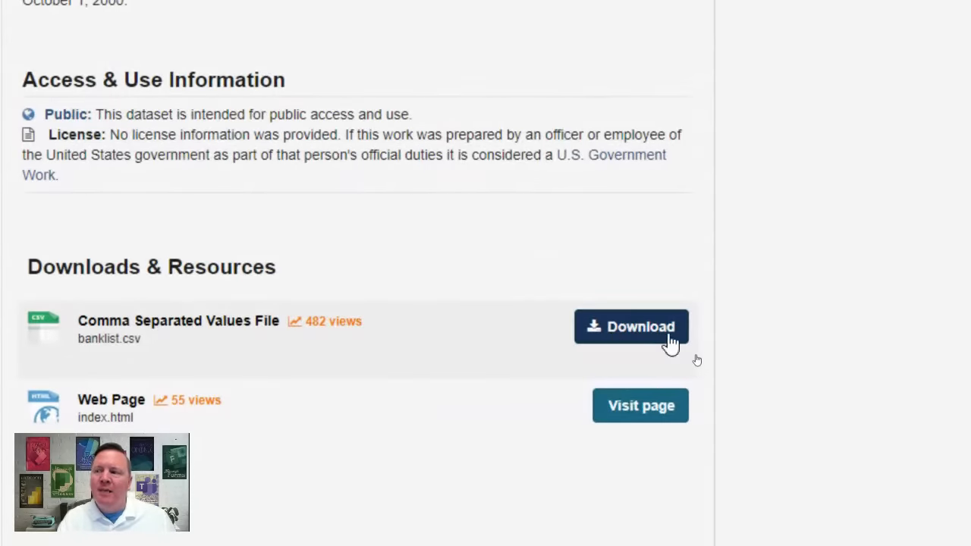
- Copy the download link address of the Comma Separated Values file banklist.csv
right_click(679, 328)
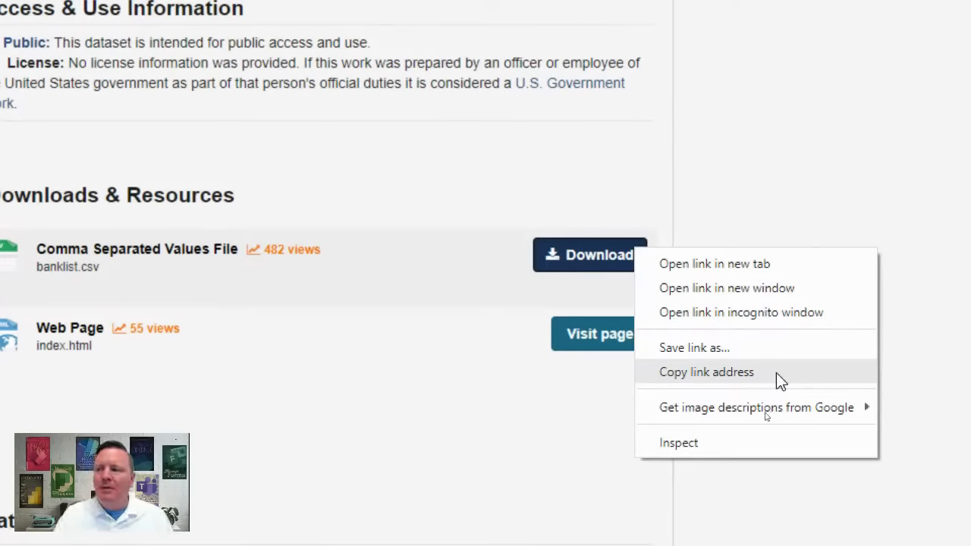
left_click(765, 381)
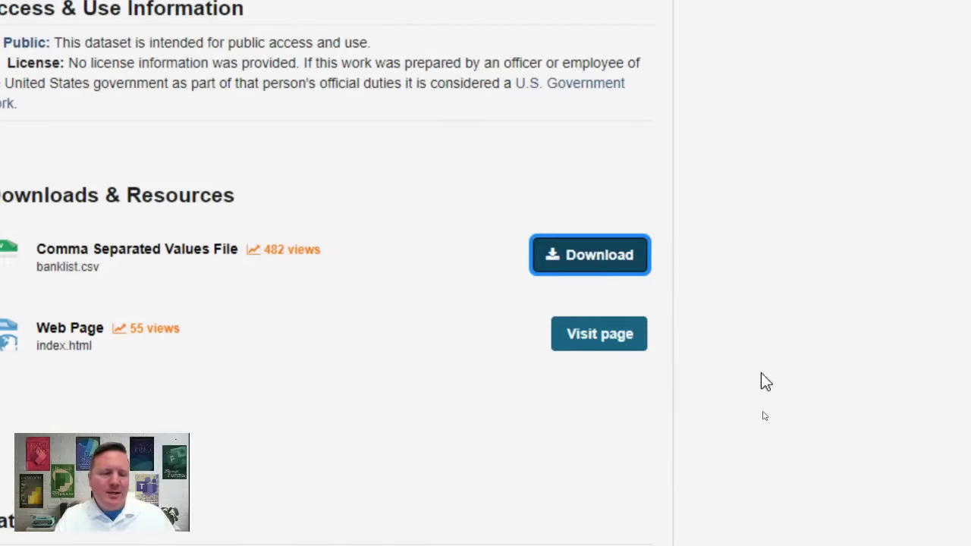
right_click(617, 268)
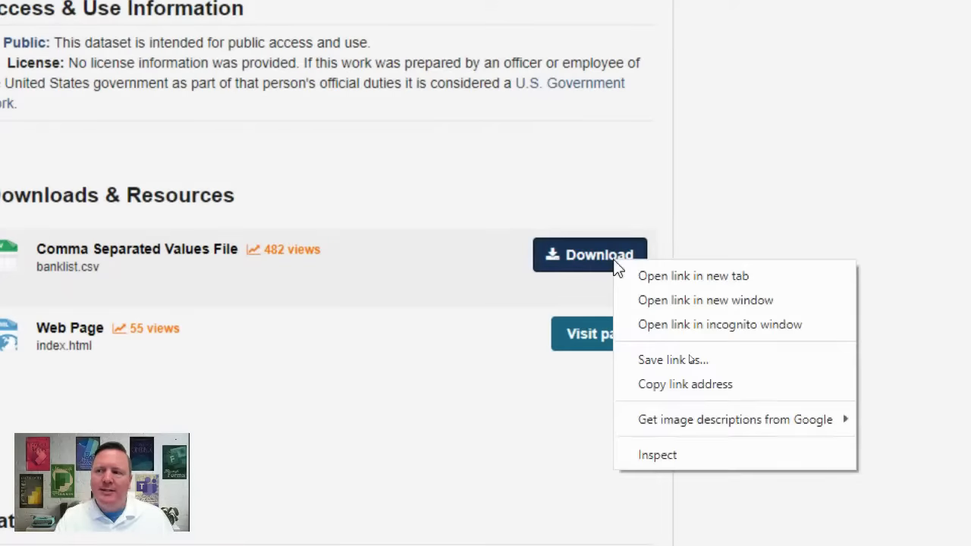
left_click(718, 393)
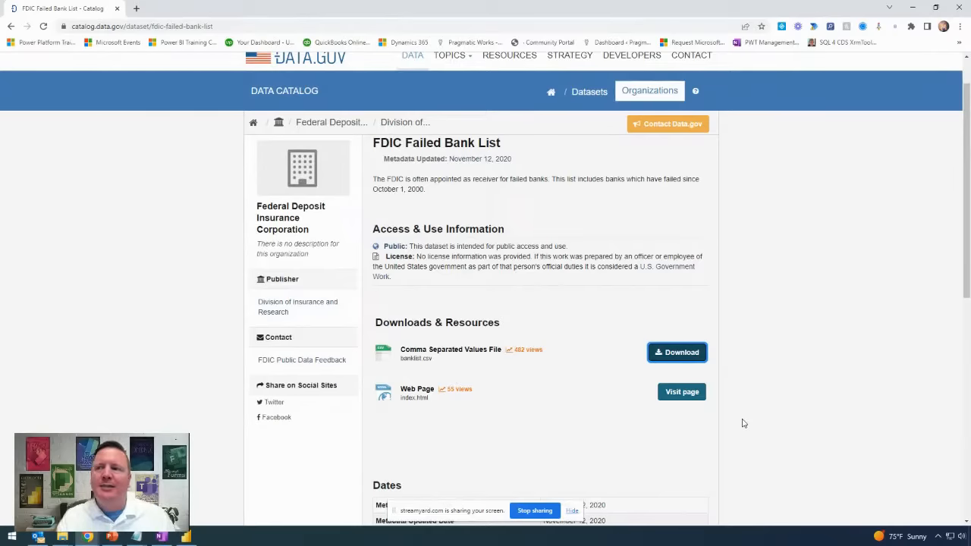
left_click(913, 7)
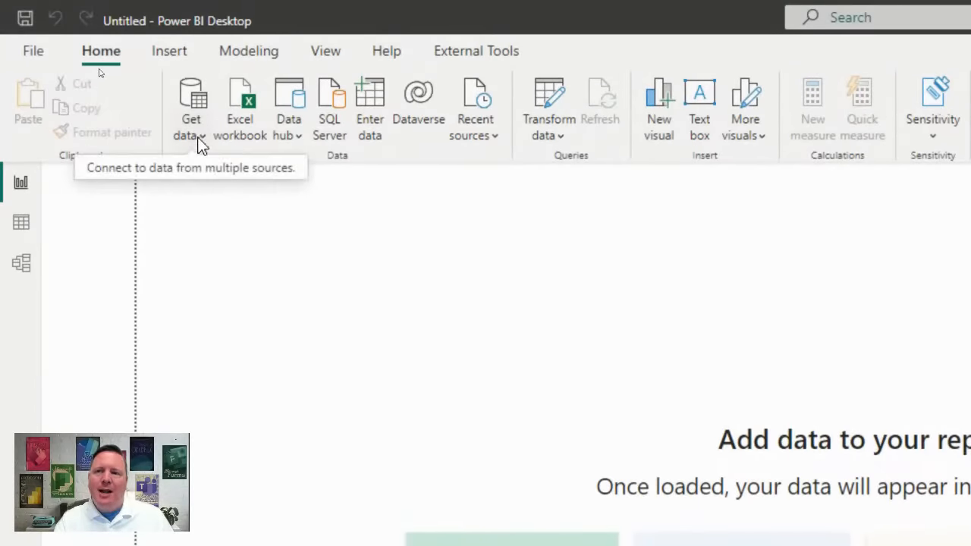
left_click(201, 144)
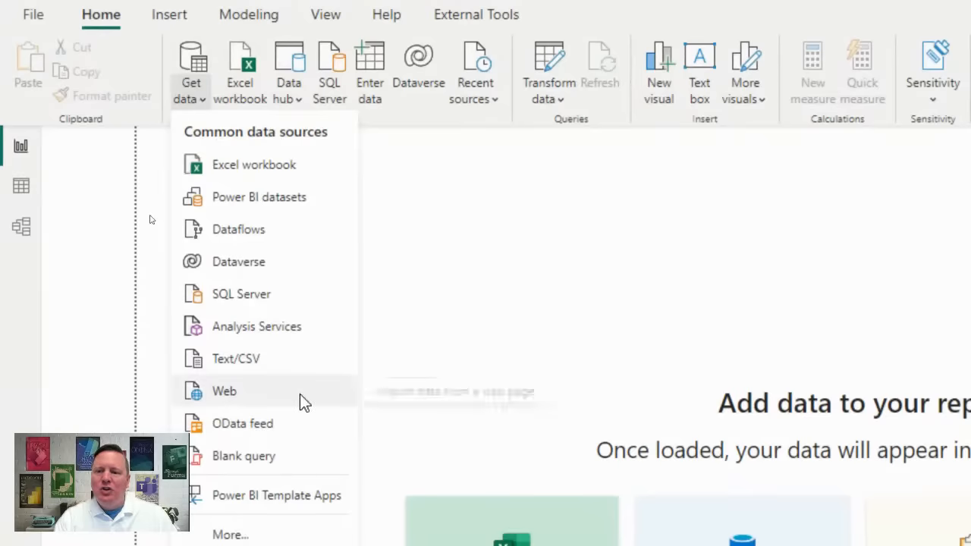
left_click(272, 394)
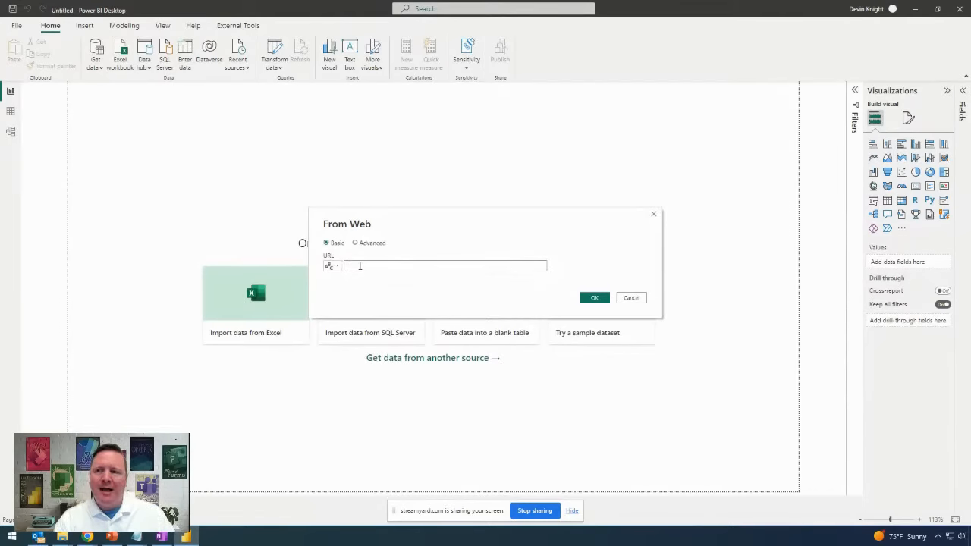
key("ctrl+v")
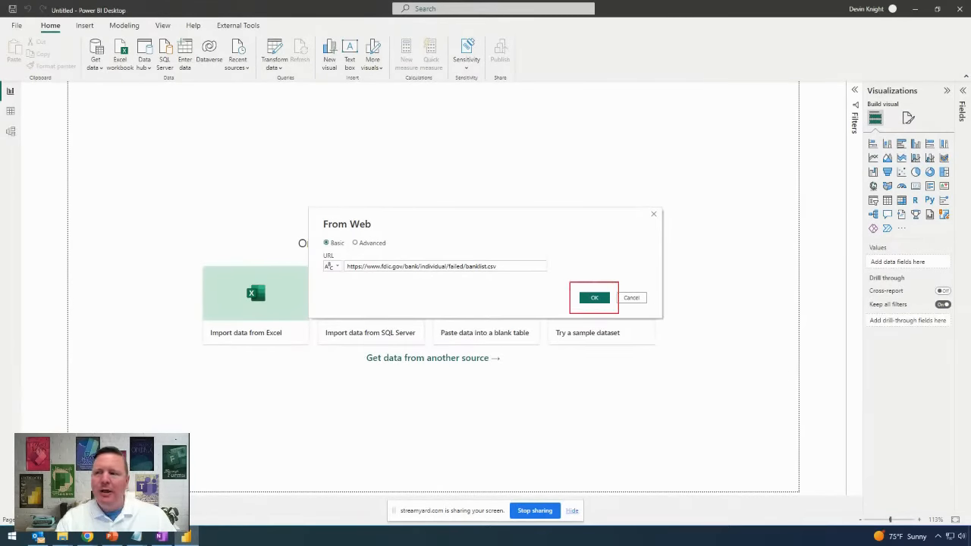
left_click_drag(569, 309, 502, 366)
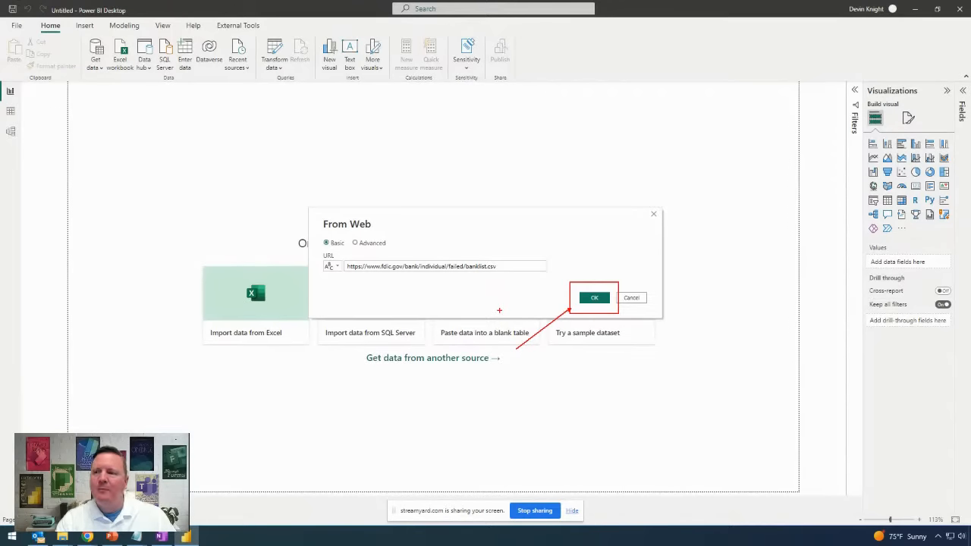
key("Escape")
left_click(594, 298)
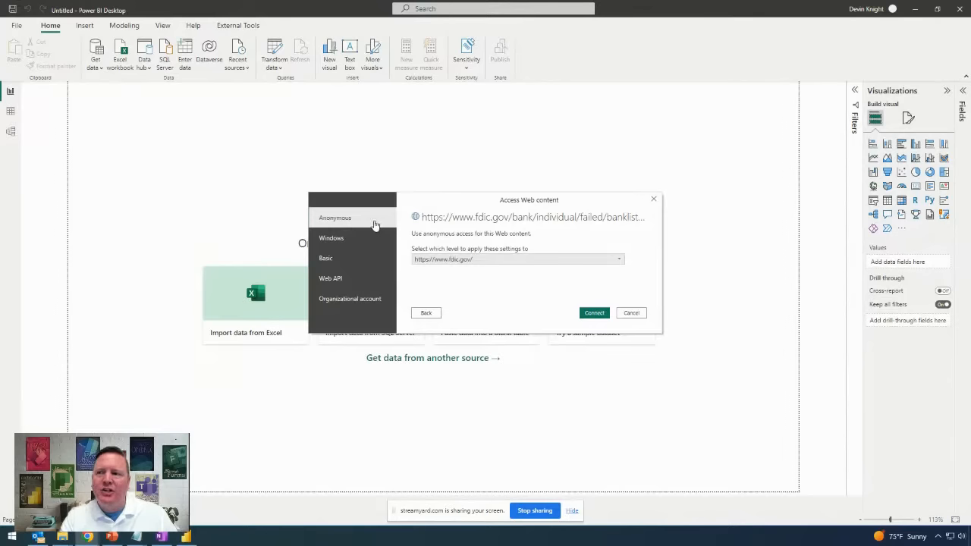
key("ctrl+2")
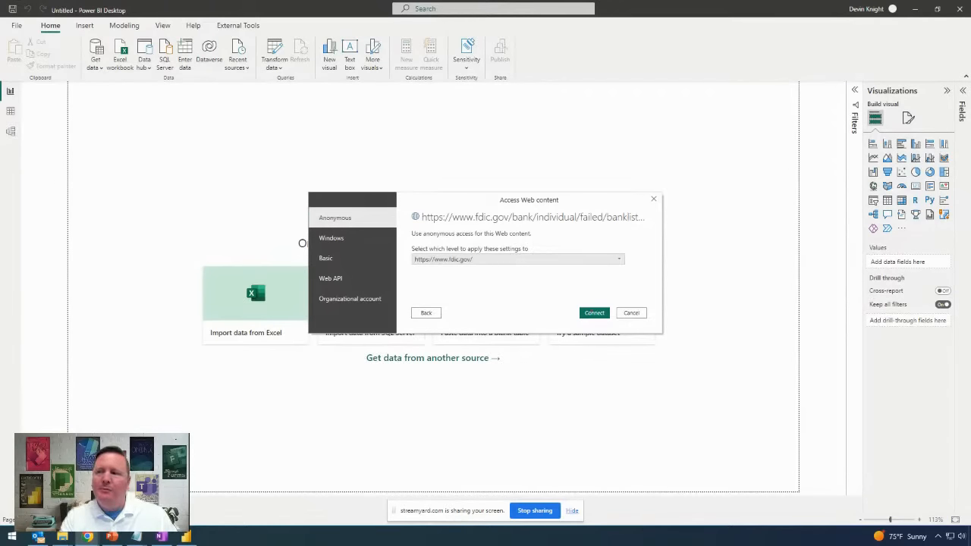
left_click_drag(616, 298, 563, 327)
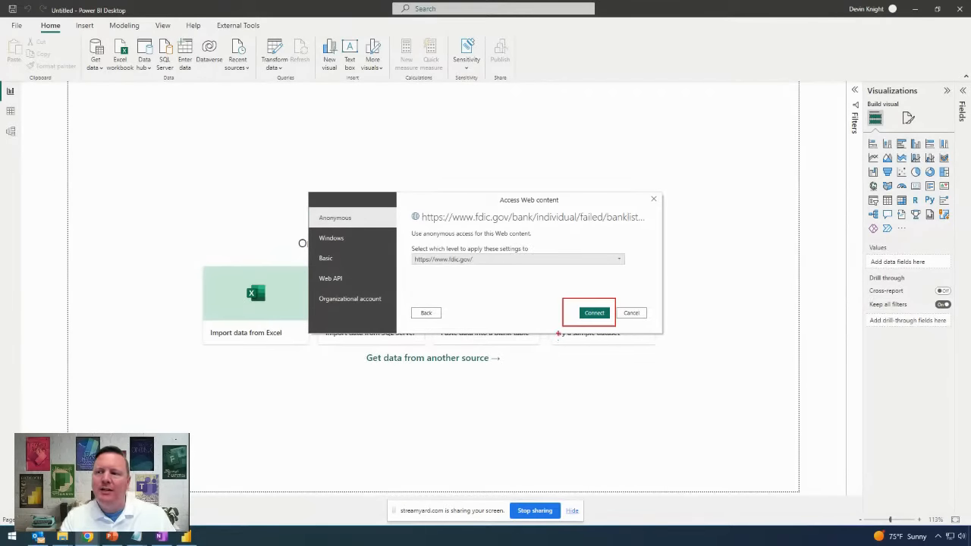
left_click_drag(563, 315, 472, 315)
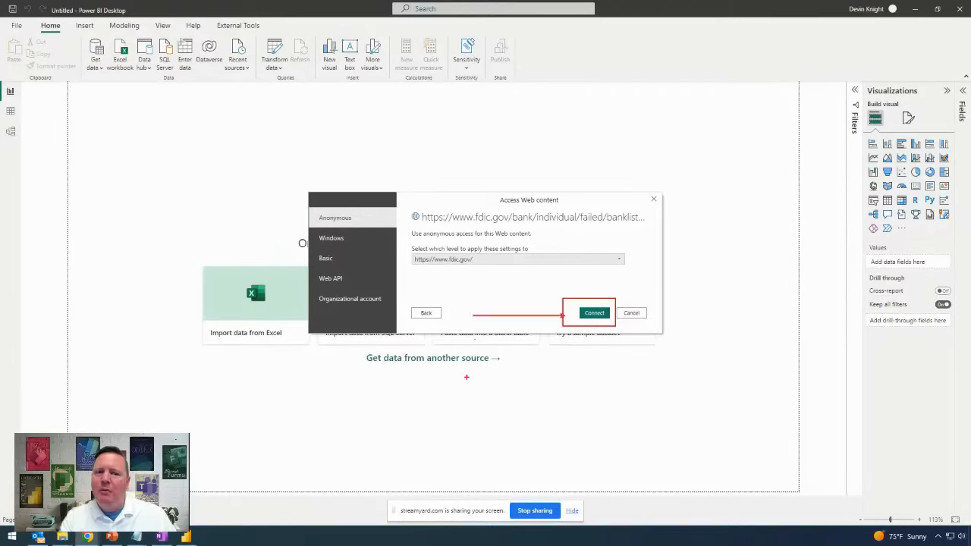
key("Escape")
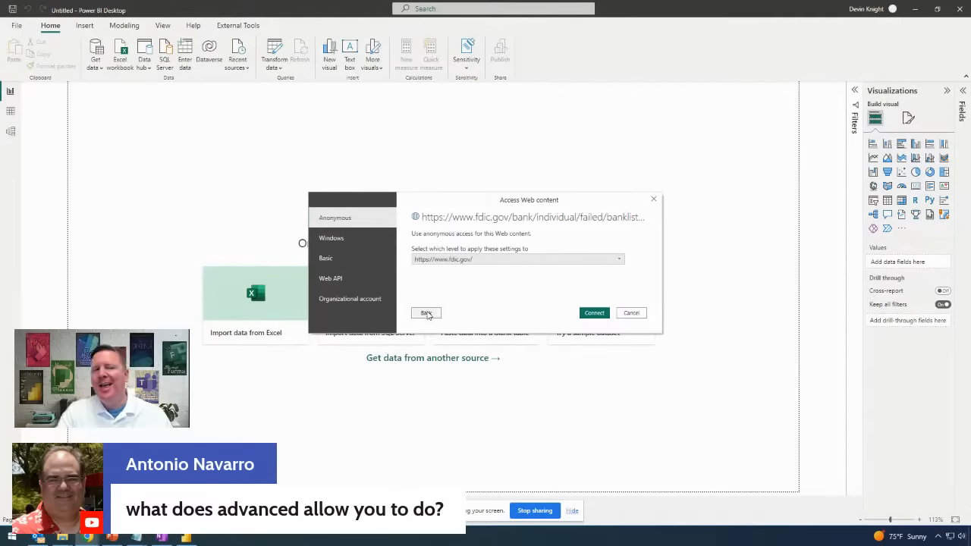
- Go back to the web source settings, examine the Advanced URL options, and resubmit the address in Basic mode
left_click(426, 313)
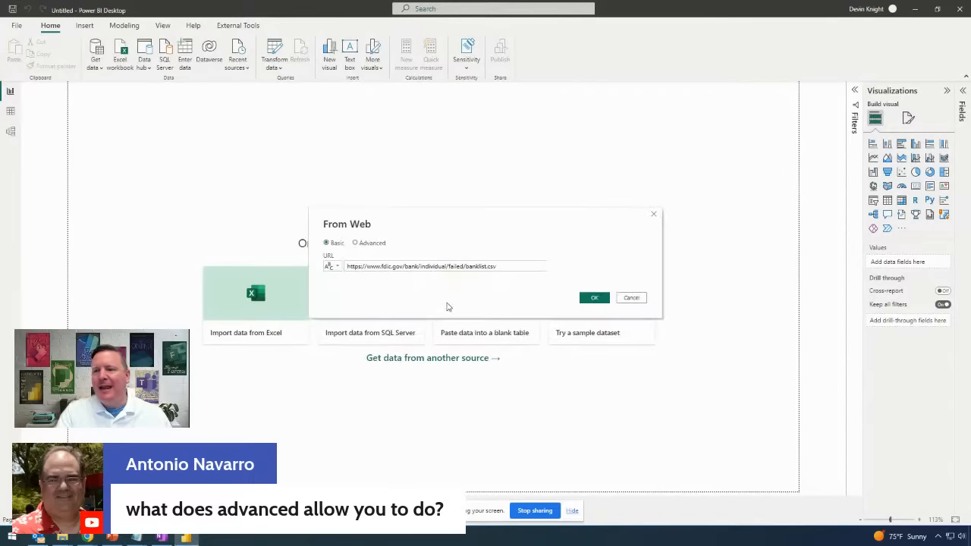
mouse_move(396, 230)
left_mouse_down()
mouse_move(347, 255)
mouse_move(426, 247)
left_mouse_up()
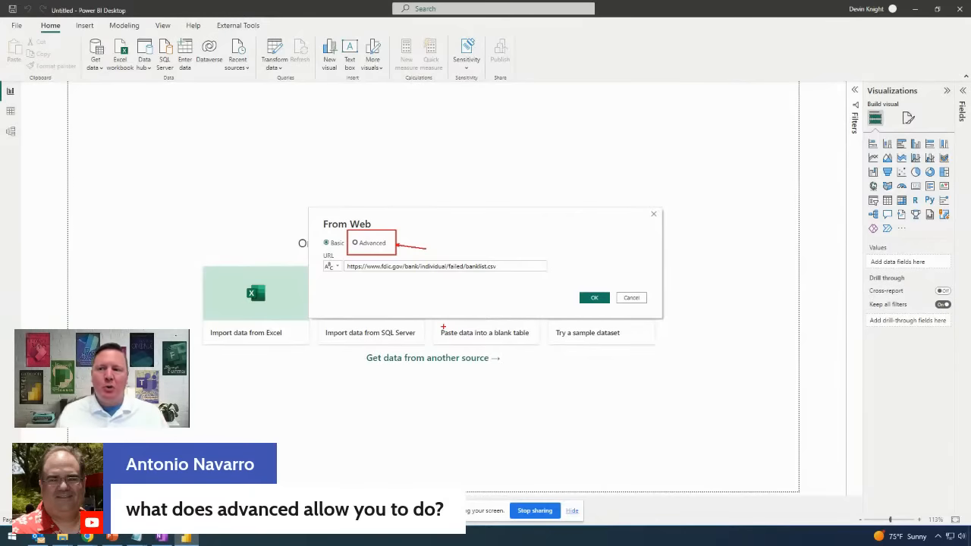
key("Escape")
left_click(355, 243)
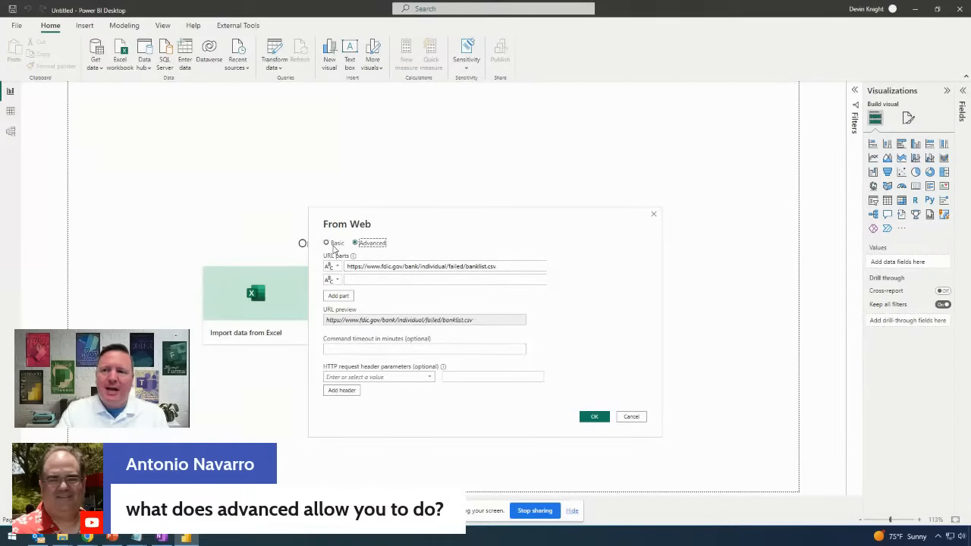
left_click(332, 244)
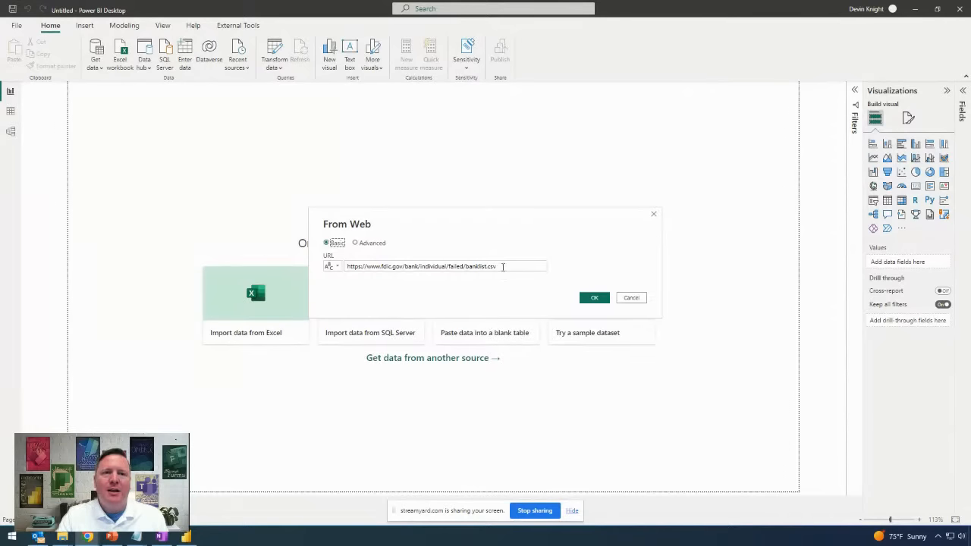
left_click(603, 298)
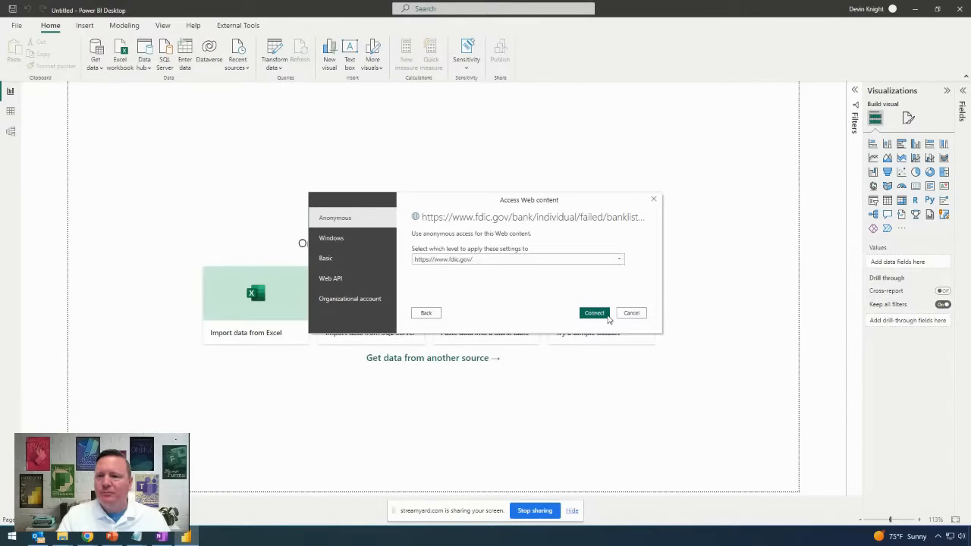
key("ctrl+1")
left_click(604, 315)
left_click_drag(619, 276, 539, 334)
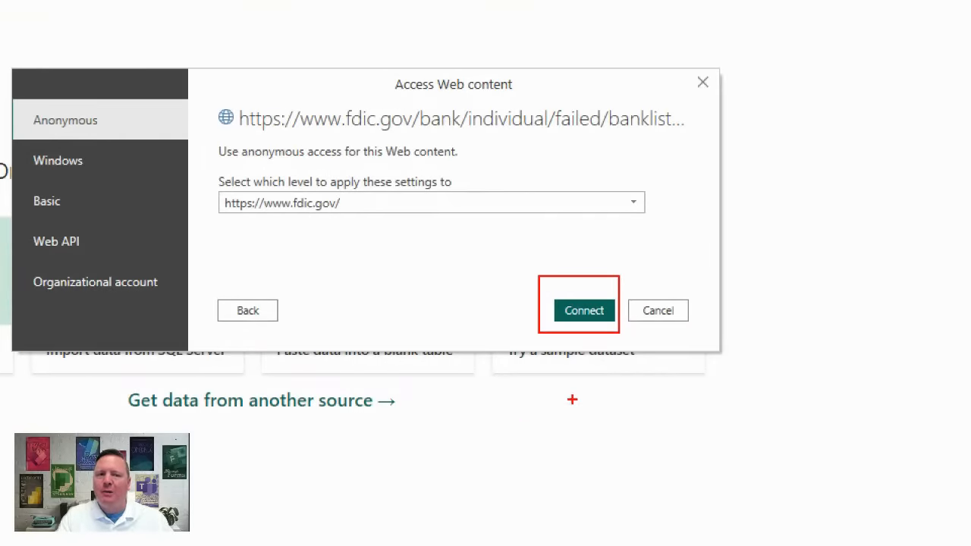
key("Escape")
left_click(590, 313)
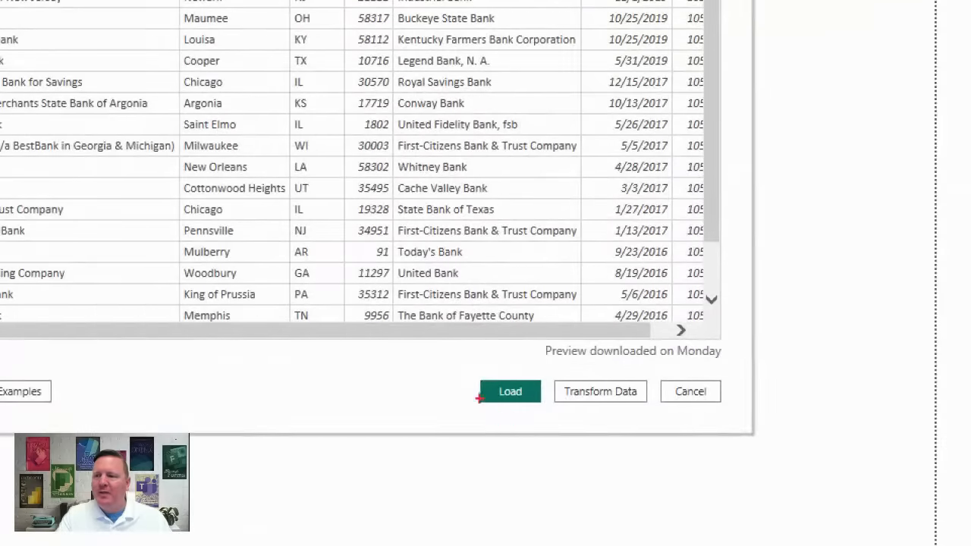
left_click_drag(469, 368, 725, 419)
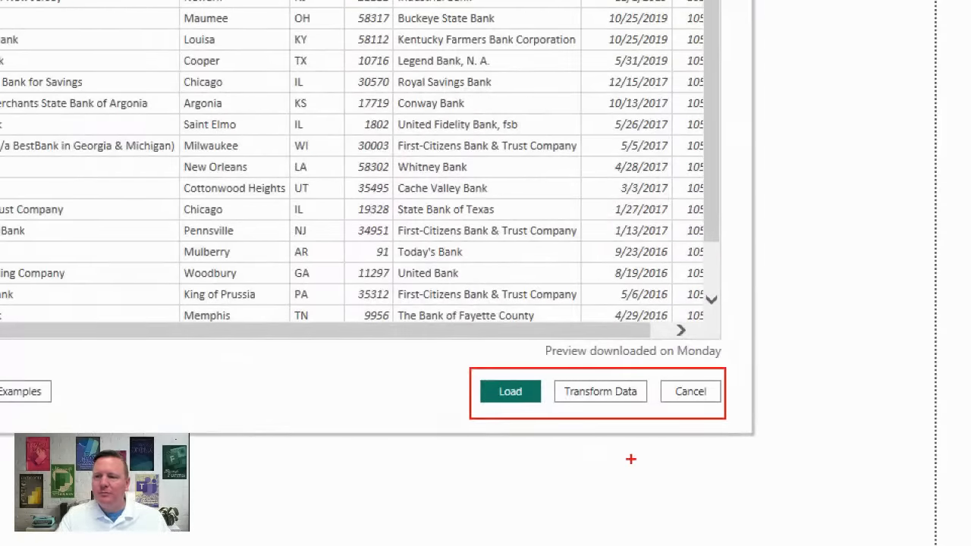
key("e")
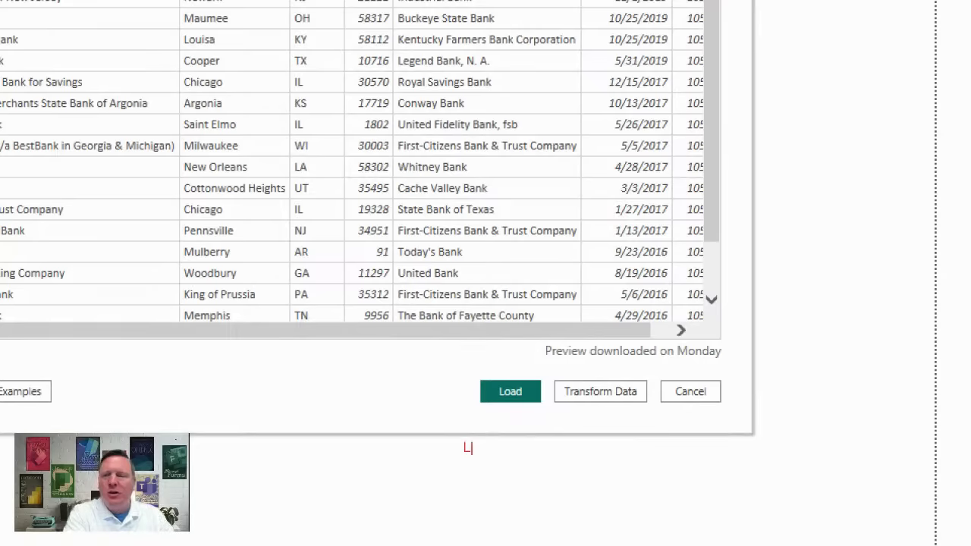
type("oad ")
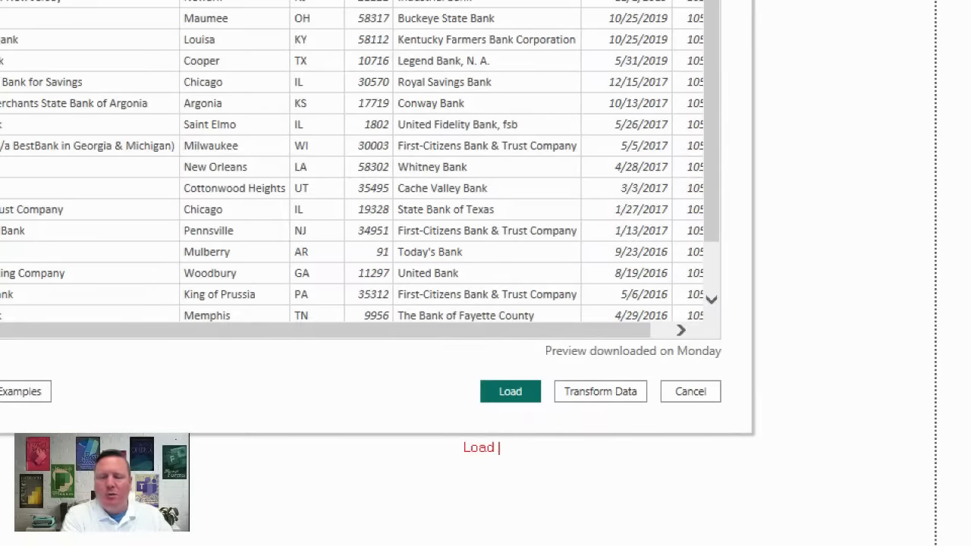
type("- ")
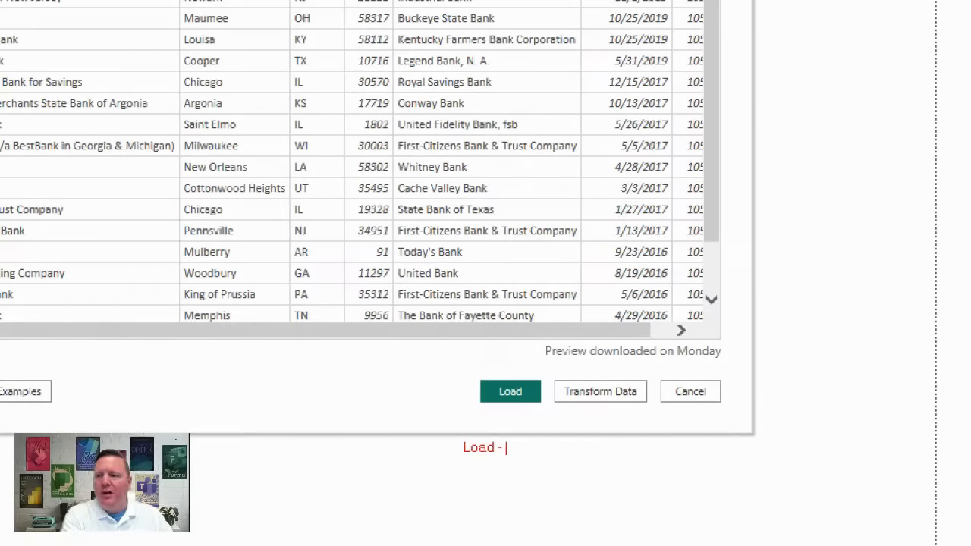
type("Immediately I")
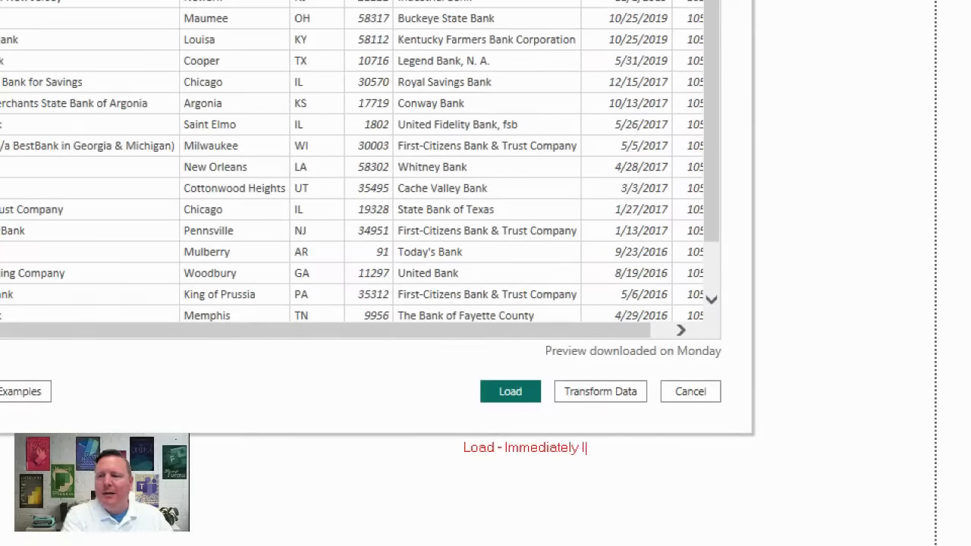
type("oad the results of ")
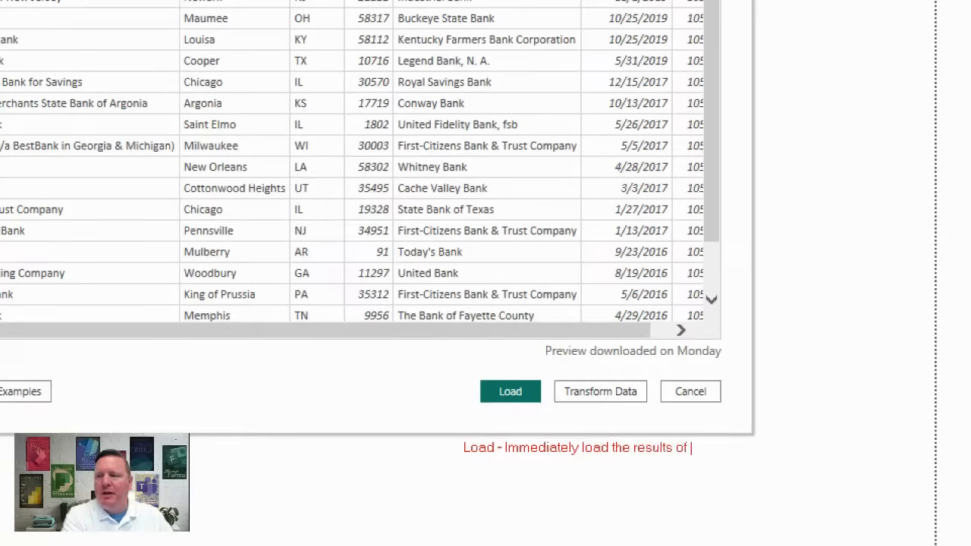
type("your")
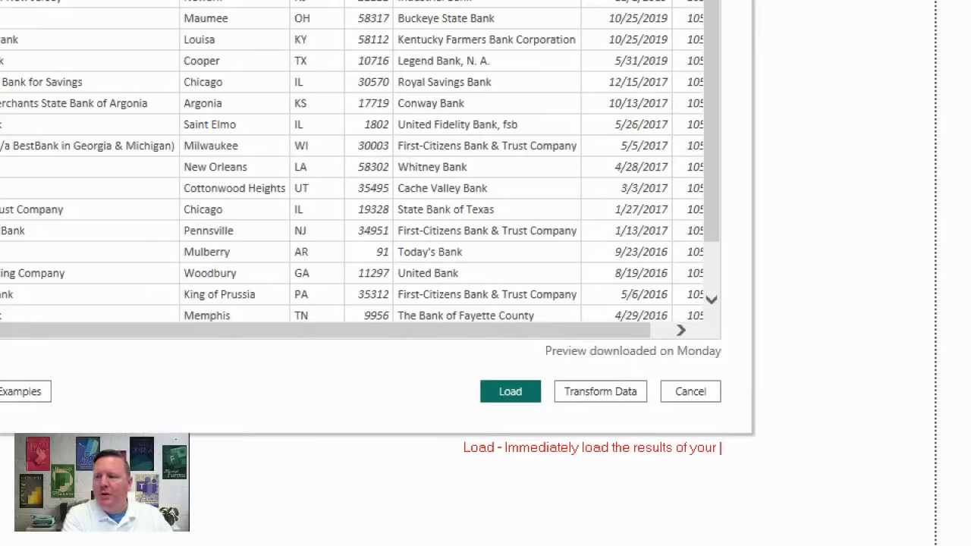
type("data into th")
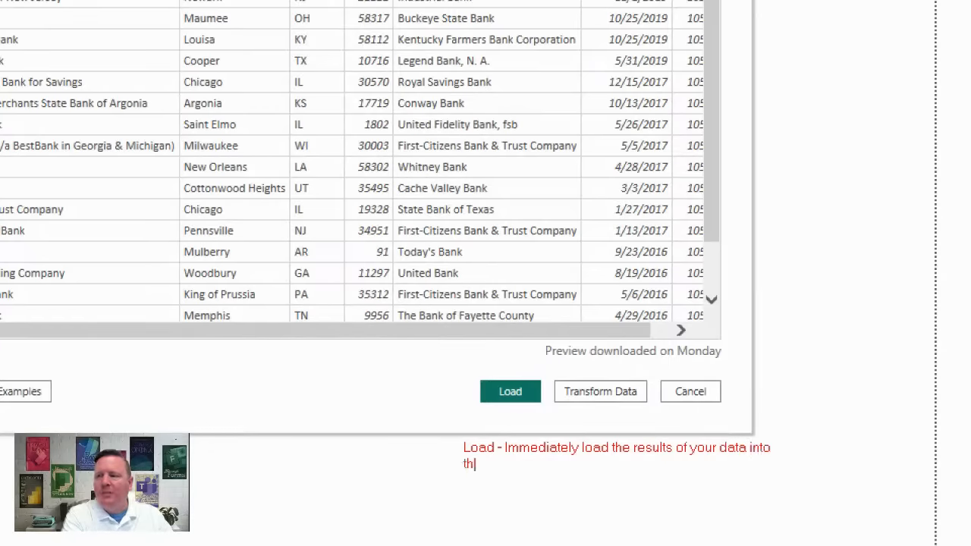
type("e Power BI Da")
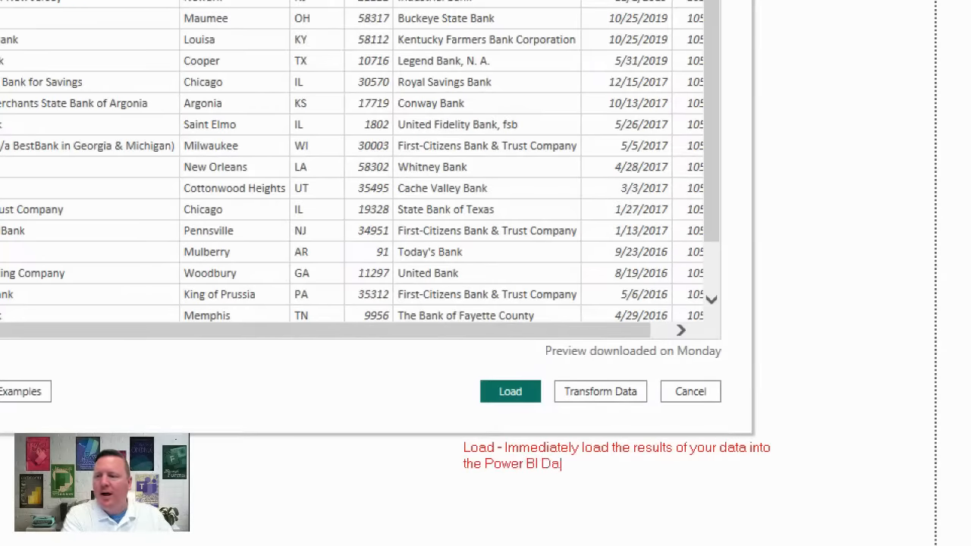
type("ta")
key("BackSpace")
key("BackSpace")
key("BackSpace")
key("BackSpace")
type("data m")
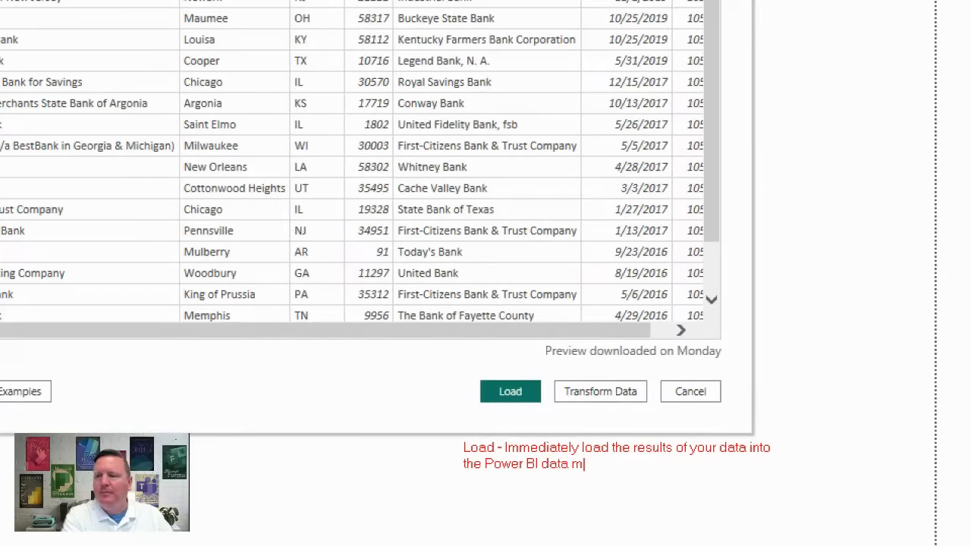
type("odel")
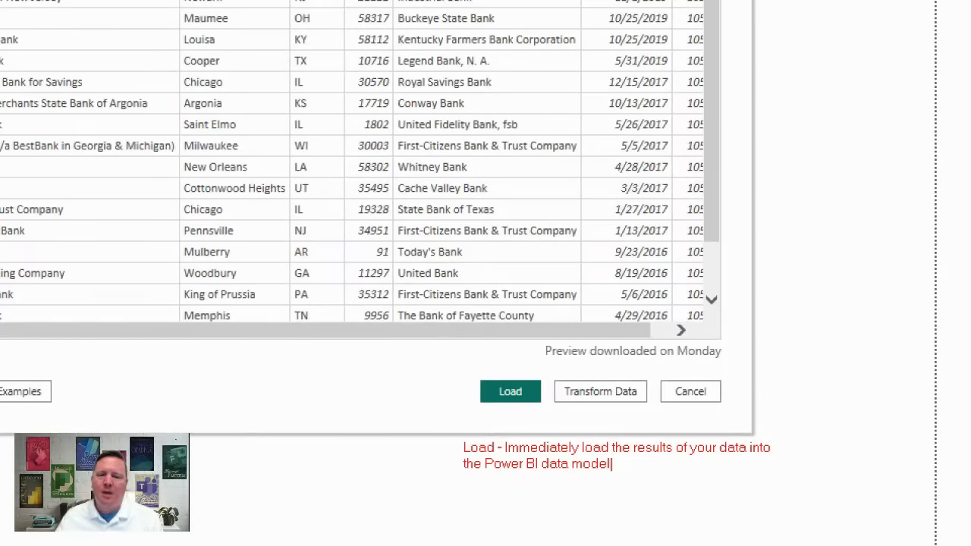
key("Return")
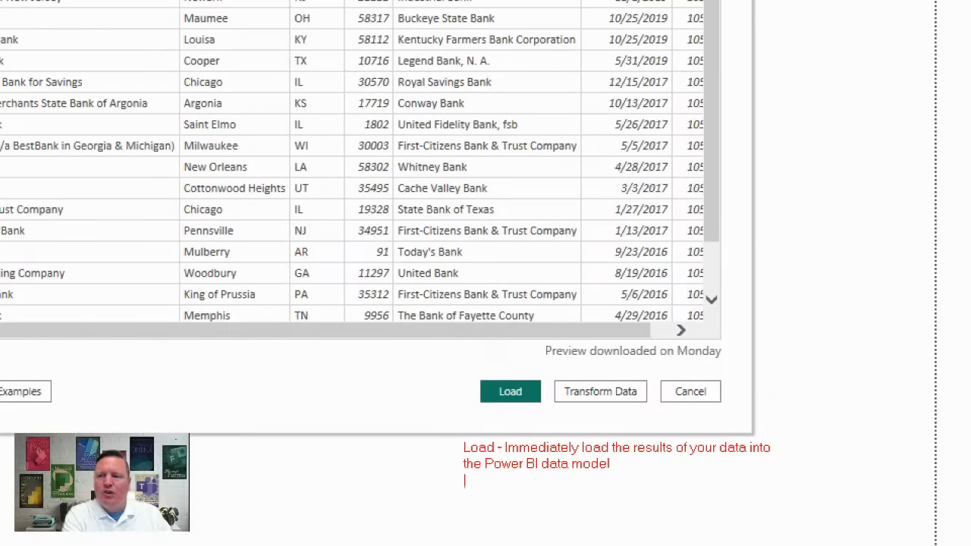
type("Transform Data")
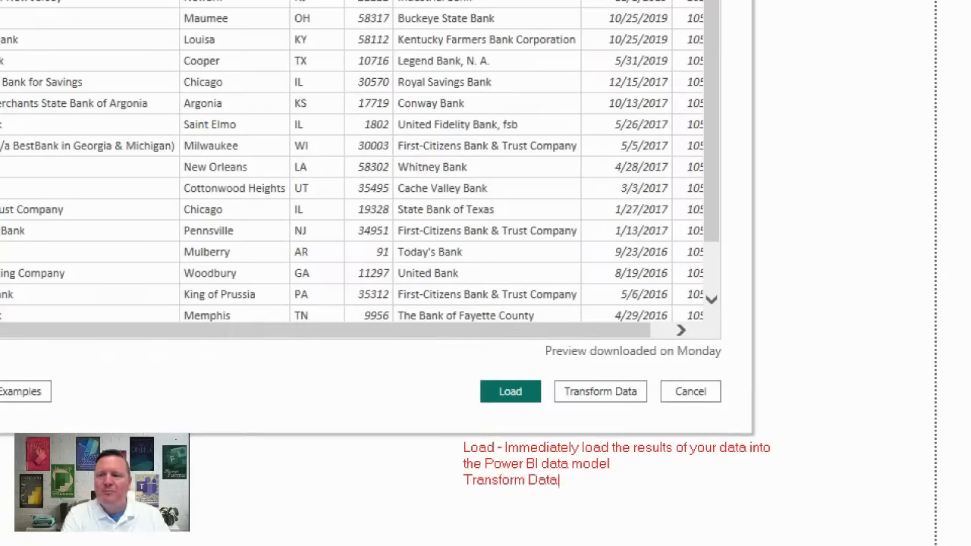
type(" - ")
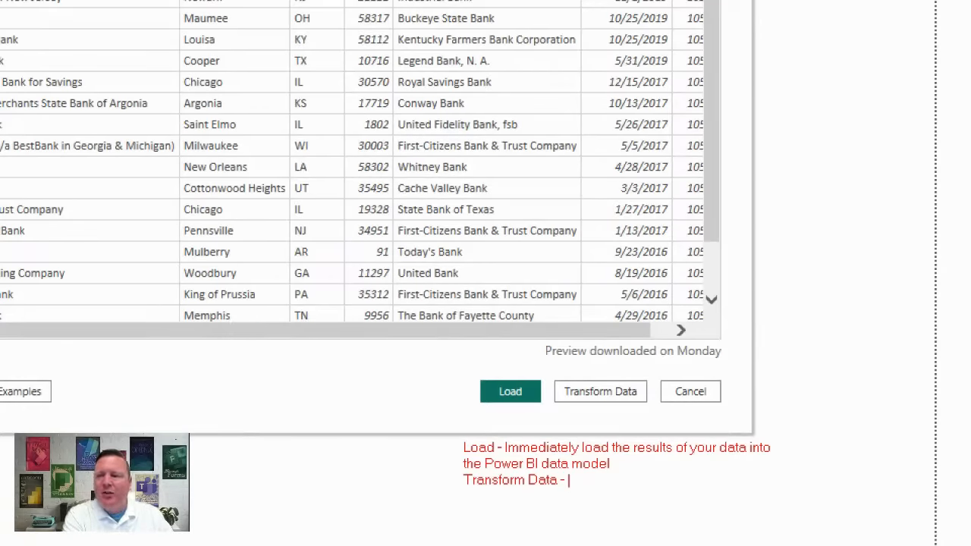
type("Launch t")
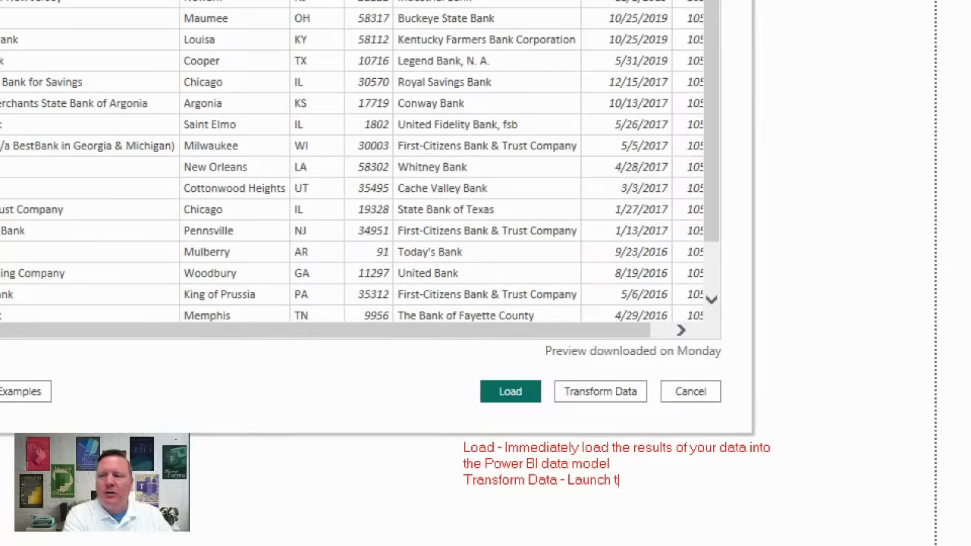
type("he Power Query ")
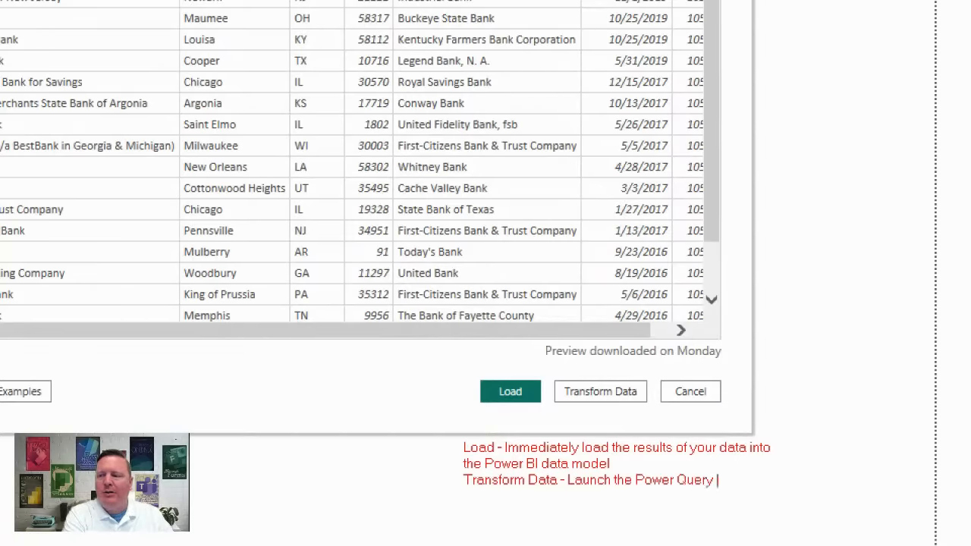
type("Editor")
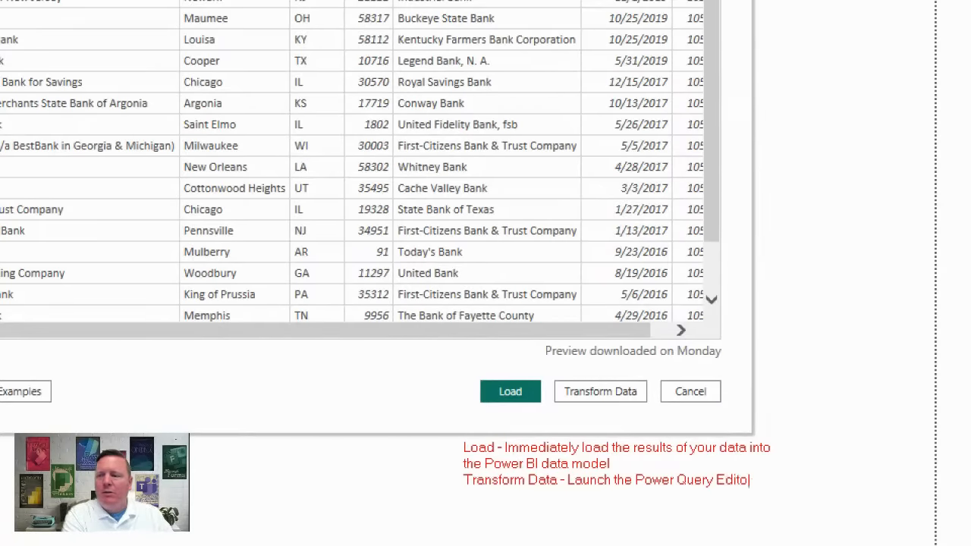
type(", which allo")
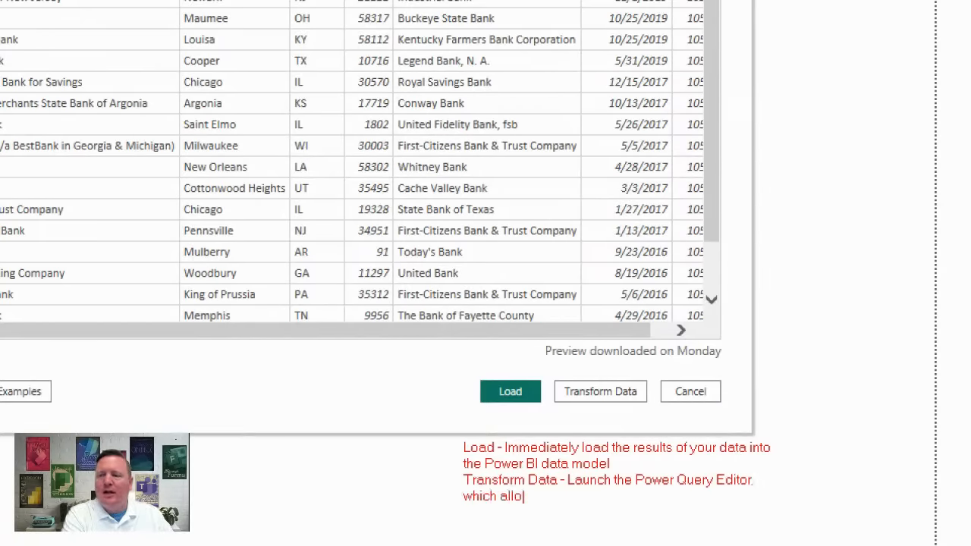
type("ws you to perf")
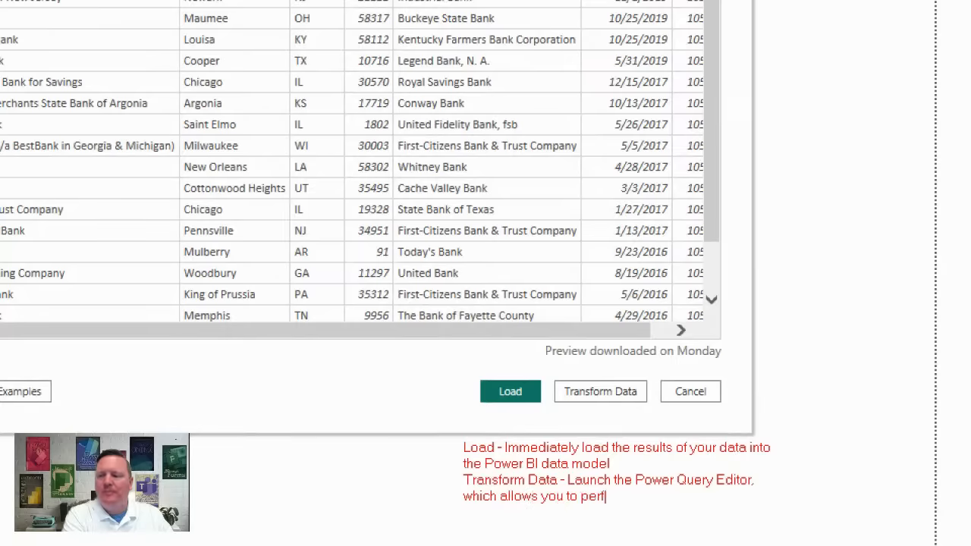
type("orm data cleansing st")
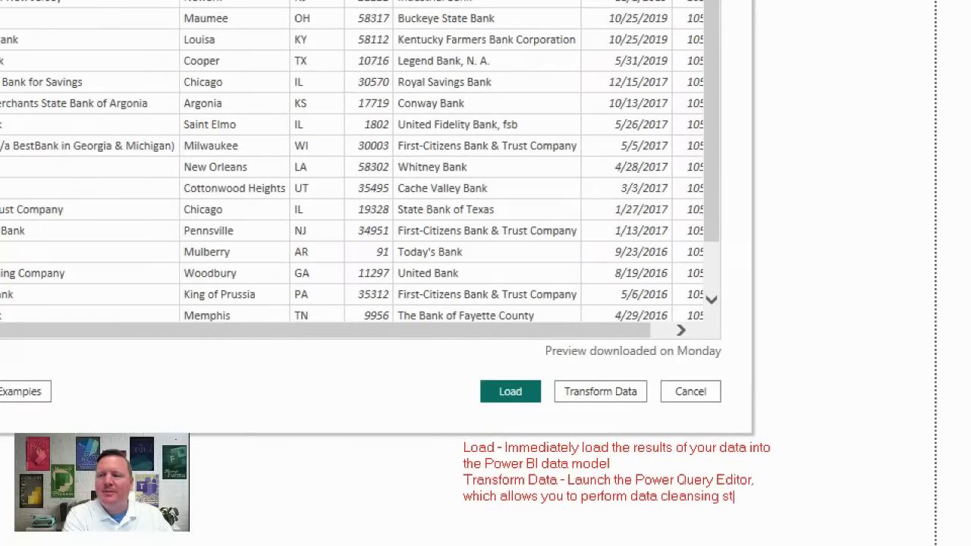
type("eps")
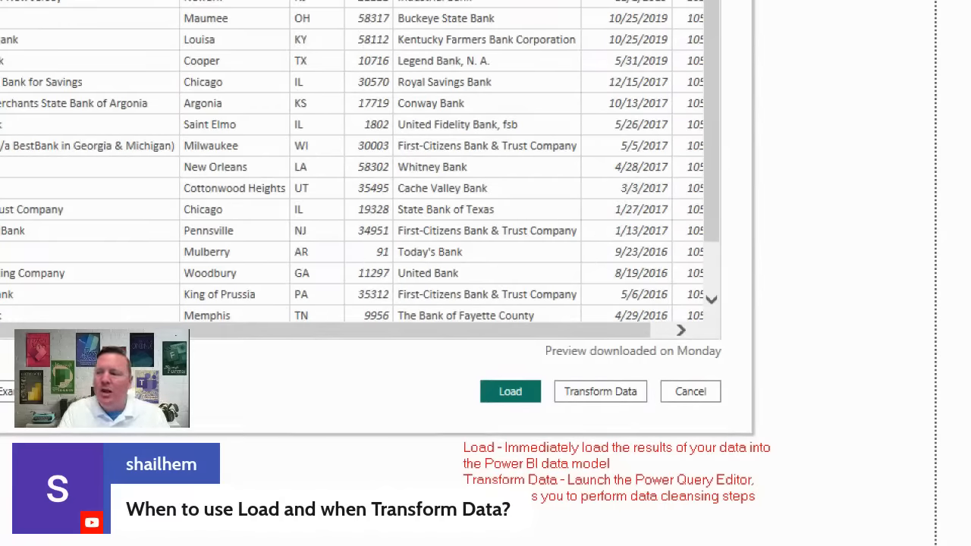
left_click_drag(531, 487, 562, 485)
left_click_drag(464, 455, 494, 455)
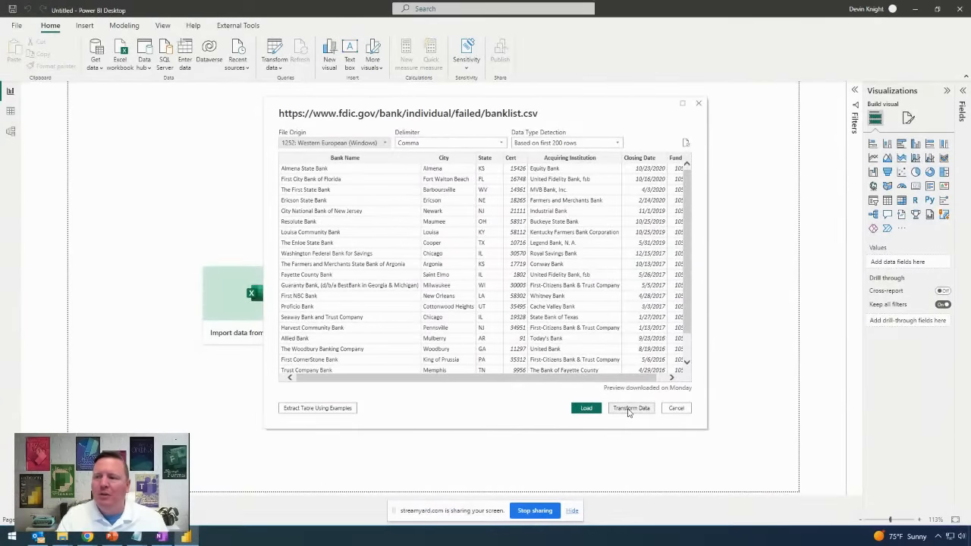
- Open the previewed banklist data in the Power Query Editor for transformation and refresh its outdated preview
left_click(629, 410)
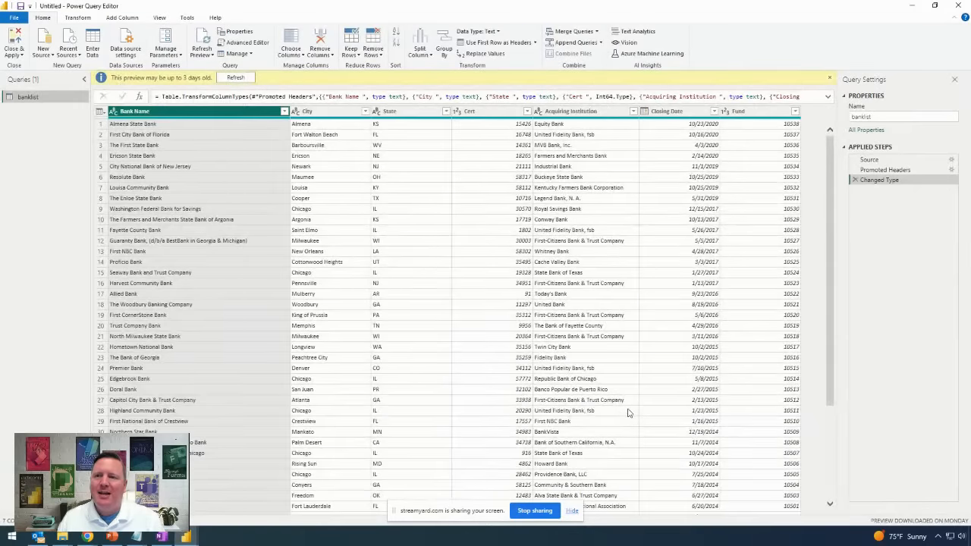
left_click(241, 78)
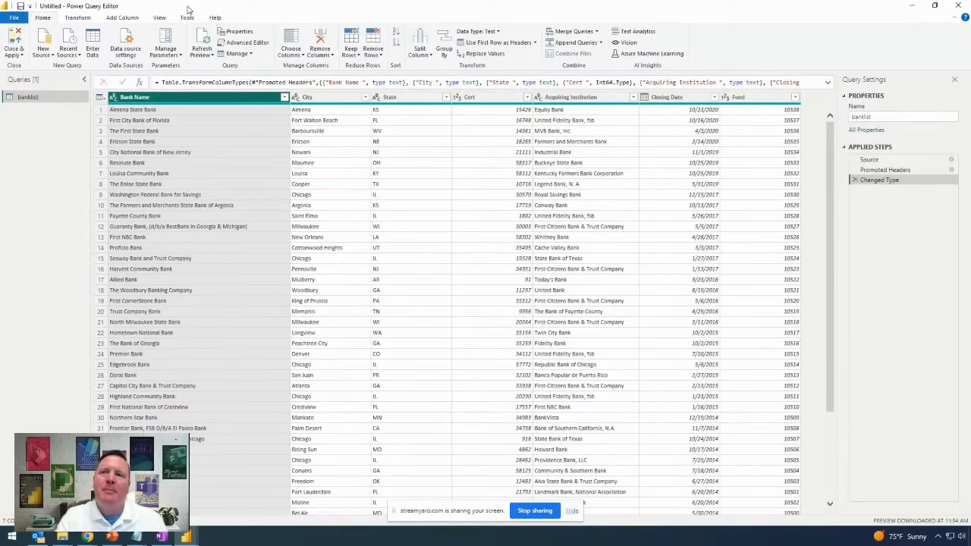
- View the Power Query Editor as a separate window over the Power BI Desktop report window, and maximize the editor again
left_click_drag(190, 7, 246, 61)
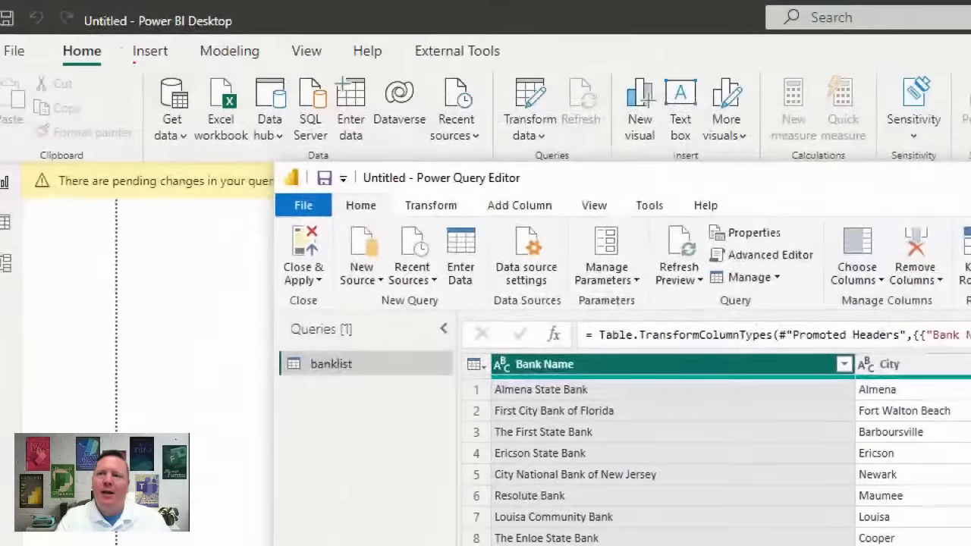
mouse_move(343, 160)
left_mouse_down()
mouse_move(534, 200)
mouse_move(628, 195)
left_mouse_up()
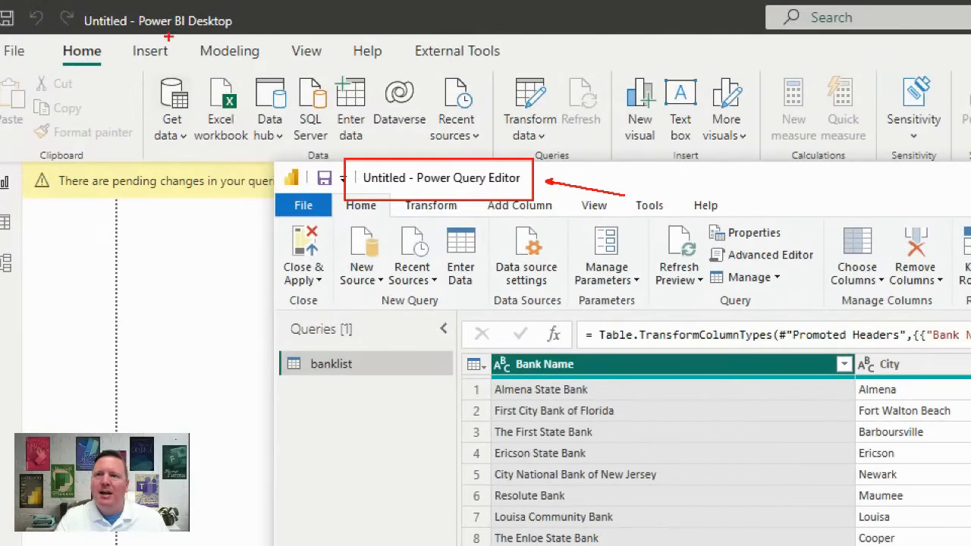
mouse_move(121, 2)
left_mouse_down()
mouse_move(275, 37)
mouse_move(264, 38)
left_mouse_up()
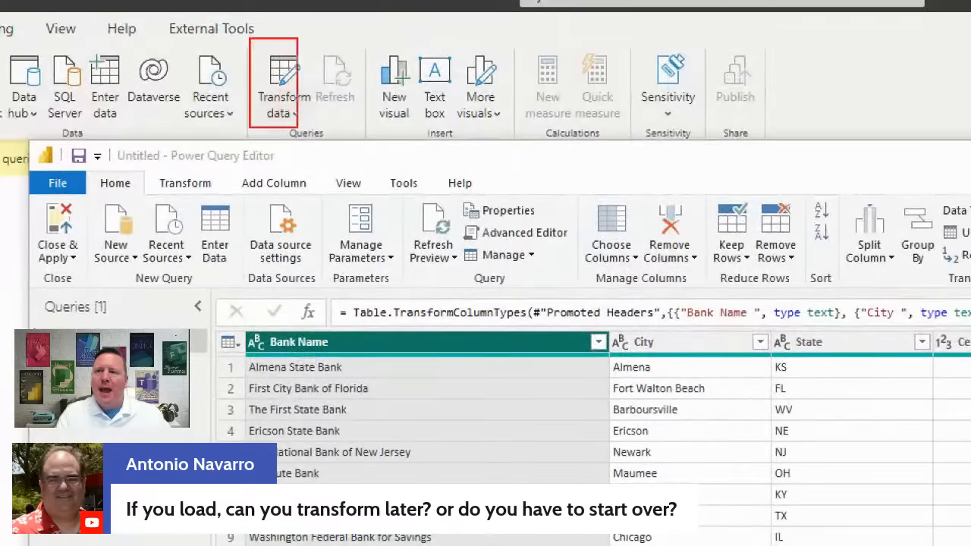
left_click_drag(298, 128, 315, 130)
left_click_drag(317, 51, 377, 32)
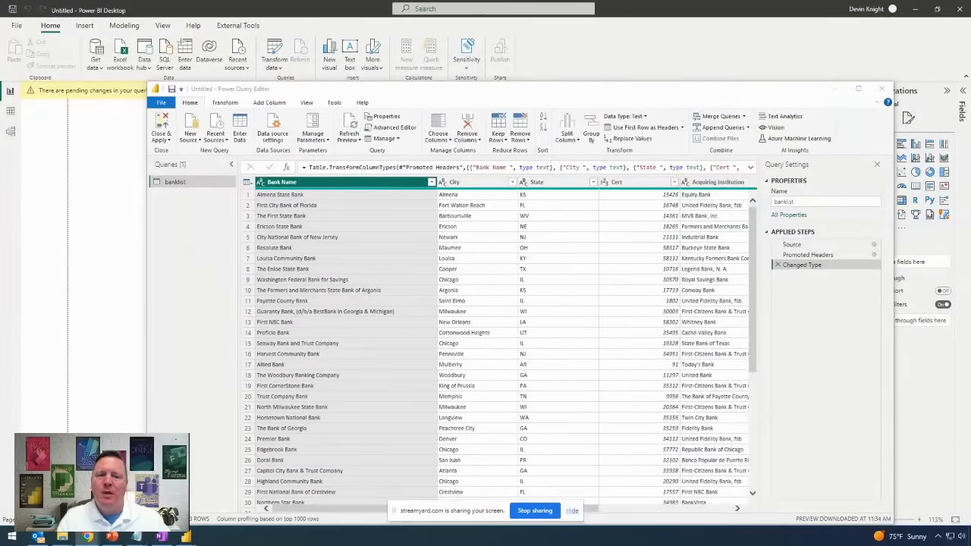
double_click(408, 99)
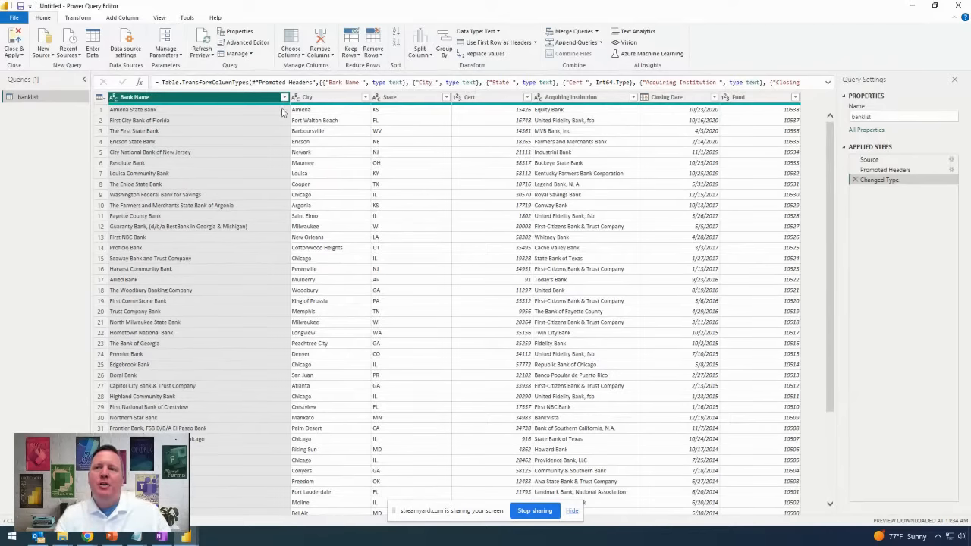
- Examine the Choose Columns and Go to Column options available for the banklist query
left_click(289, 57)
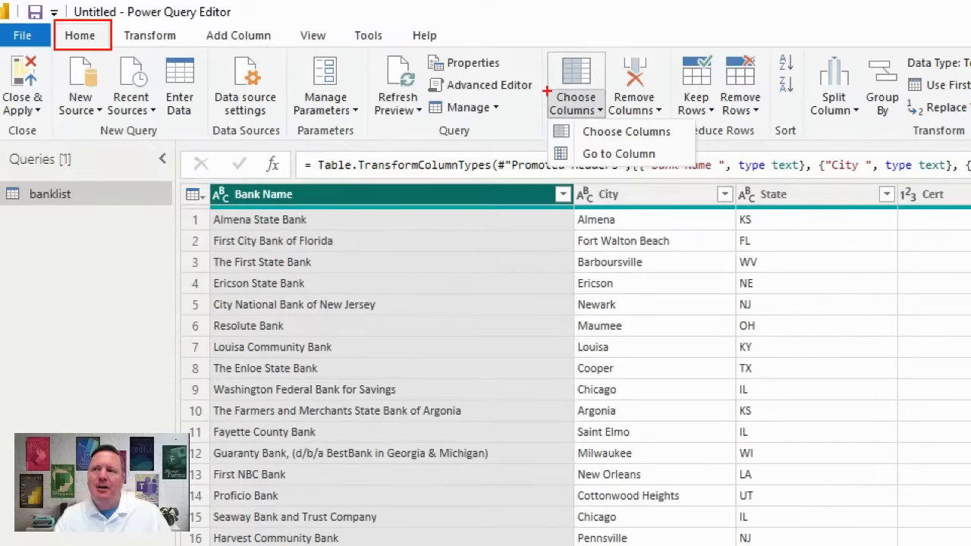
left_click_drag(545, 87, 605, 116)
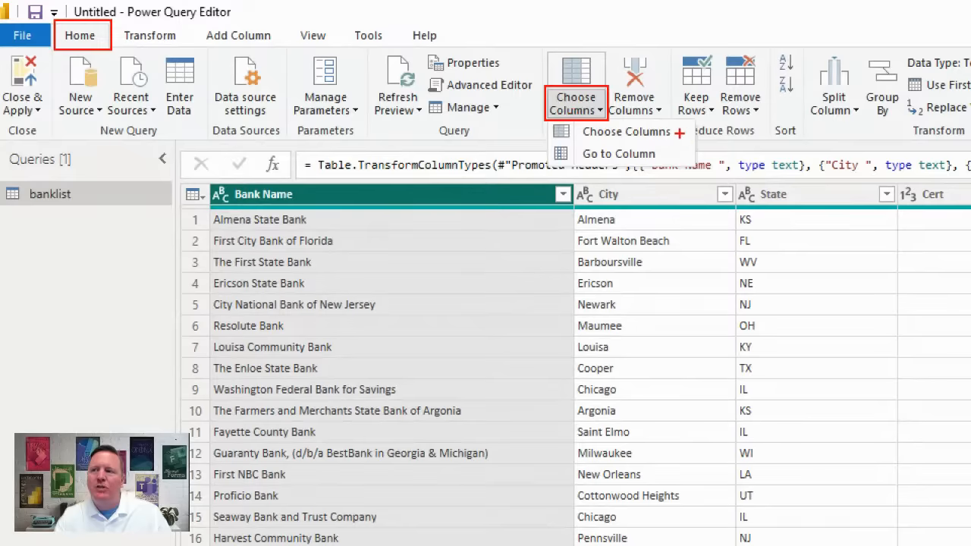
left_click_drag(677, 131, 721, 132)
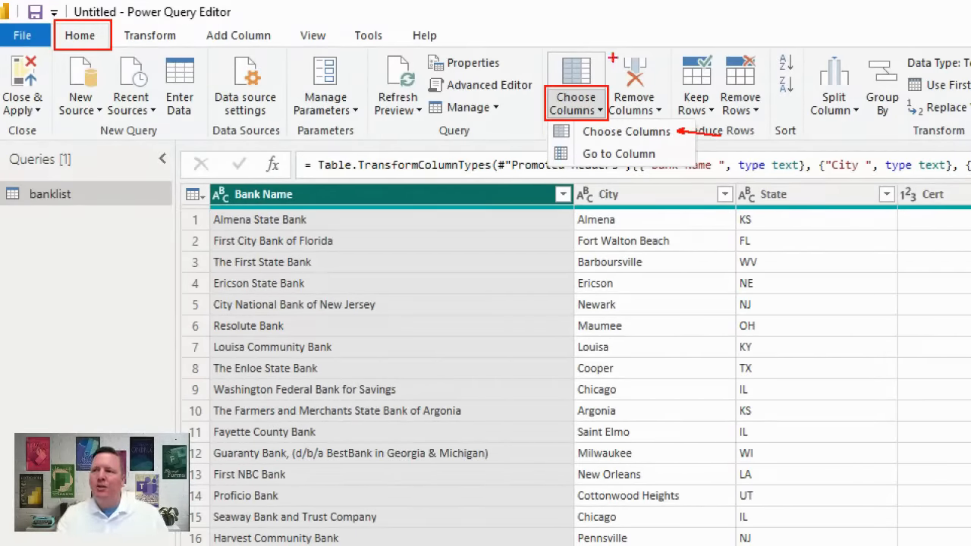
left_click_drag(544, 85, 509, 20)
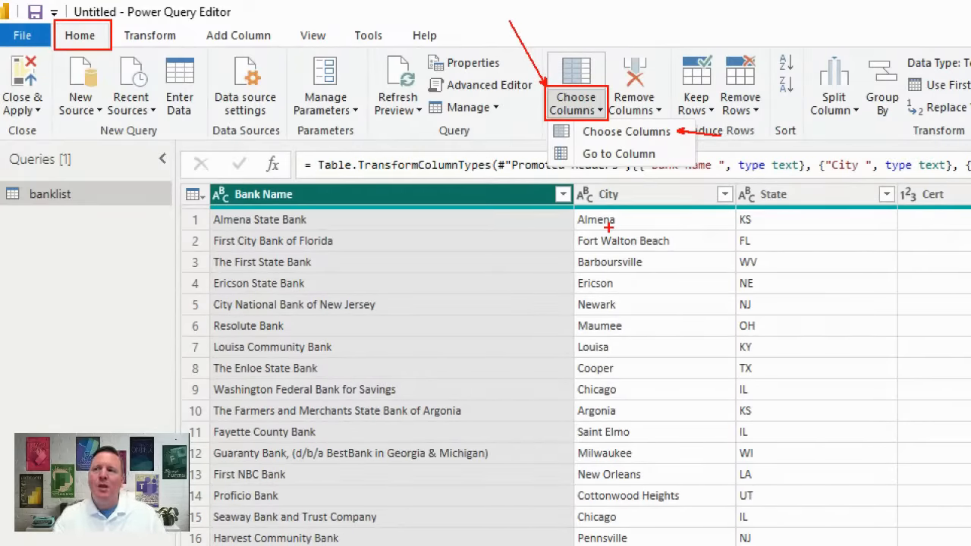
key("Escape")
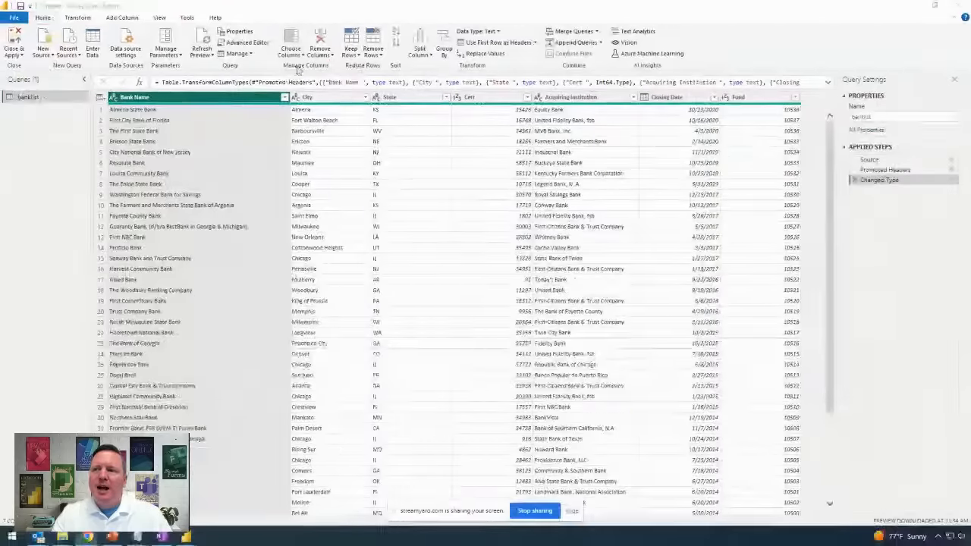
- Bring up the choice of columns to keep, search it for "state", and clear the search
left_click(296, 55)
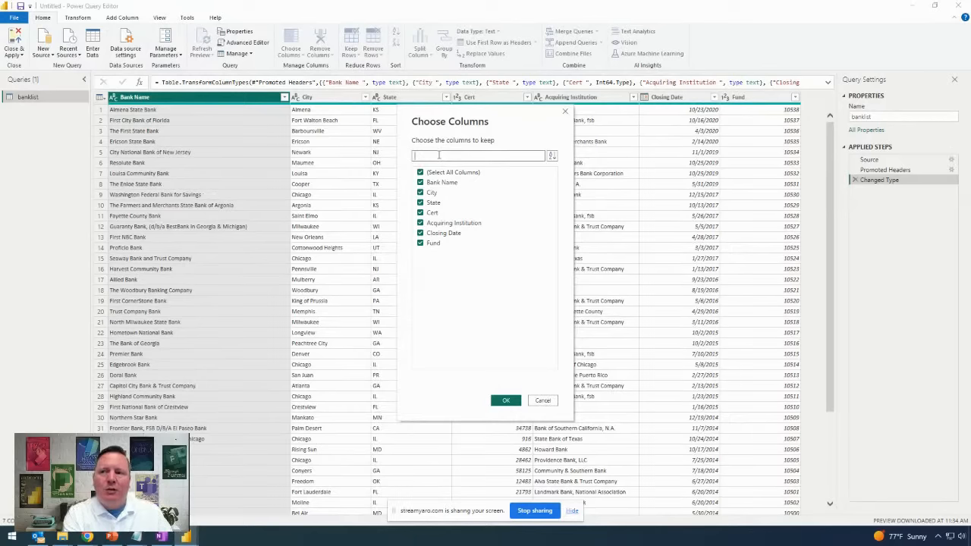
type("state")
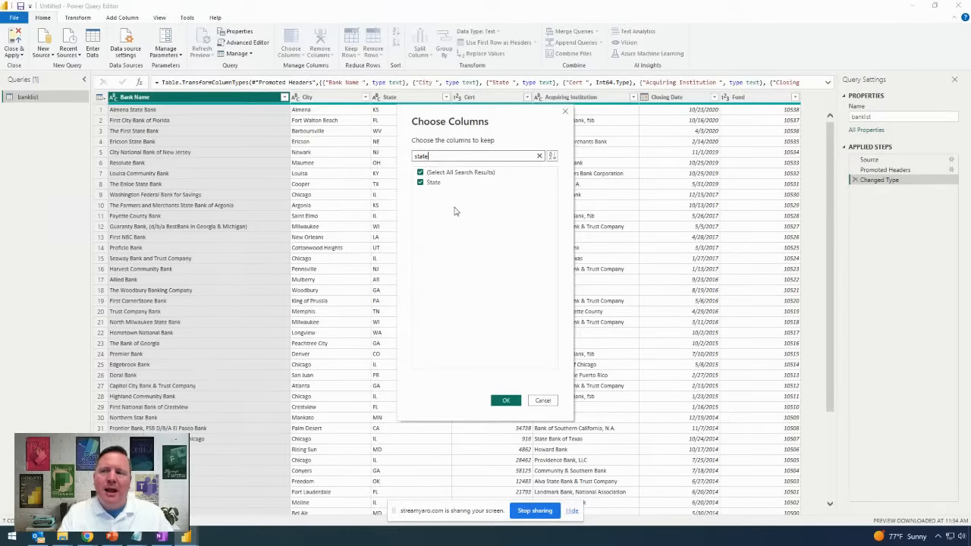
key("BackSpace")
key("BackSpace")
key("BackSpace")
key("BackSpace")
key("BackSpace")
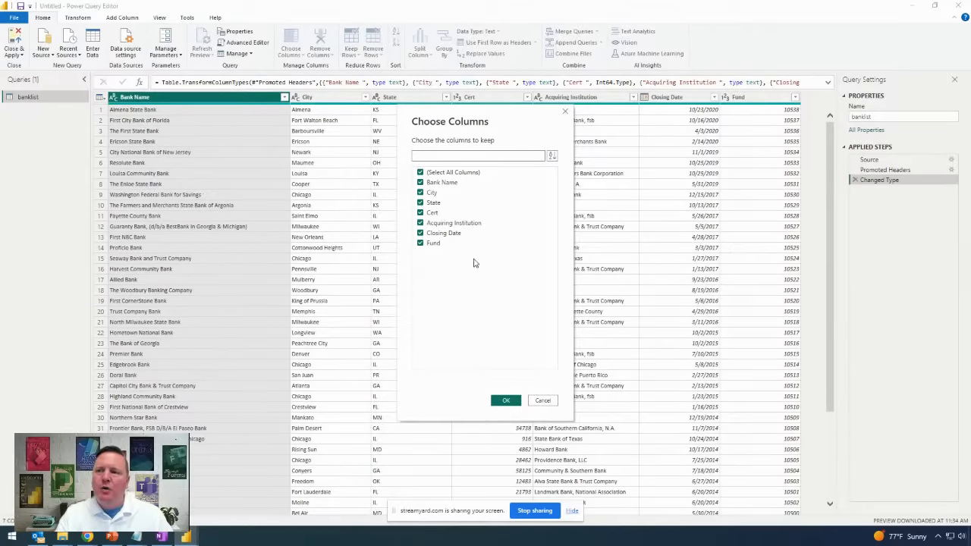
- Exclude the Cert, Acquiring Institution and Fund columns, keeping only Bank Name, City, State and Closing Date
left_click(430, 215)
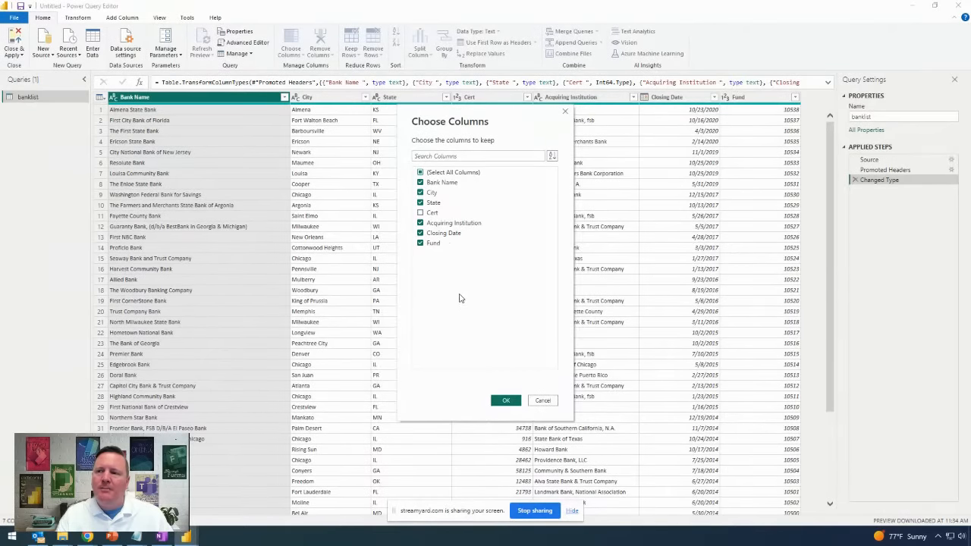
left_click(439, 224)
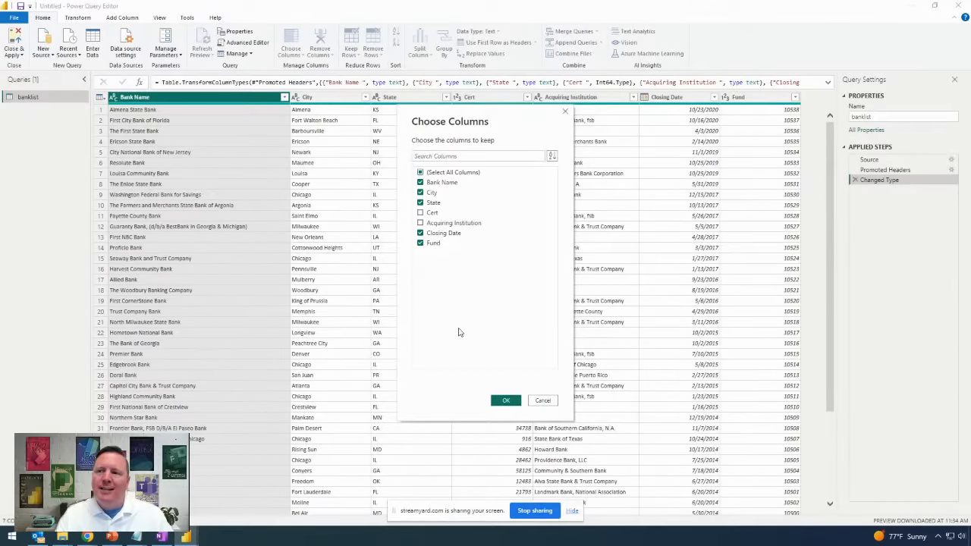
left_click(435, 244)
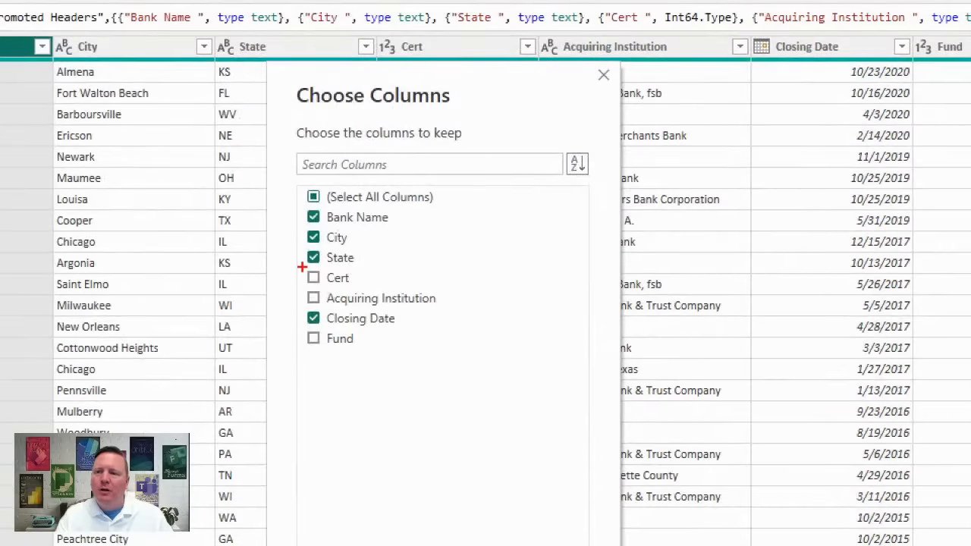
mouse_move(301, 267)
left_mouse_down()
mouse_move(416, 308)
mouse_move(448, 309)
left_mouse_up()
mouse_move(301, 329)
left_mouse_down()
mouse_move(336, 351)
mouse_move(447, 352)
left_mouse_up()
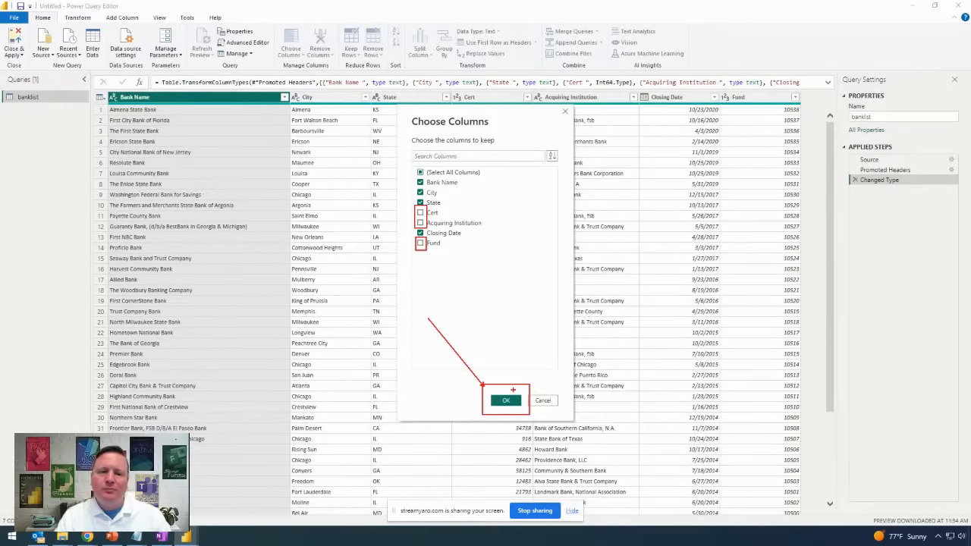
left_click(507, 401)
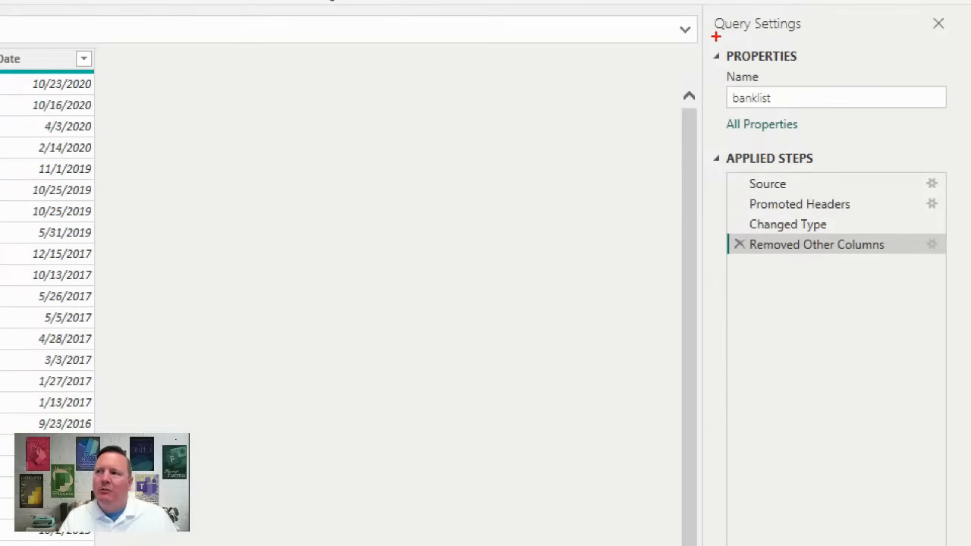
- Close the Query Settings pane and display it again
left_click_drag(715, 36, 804, 37)
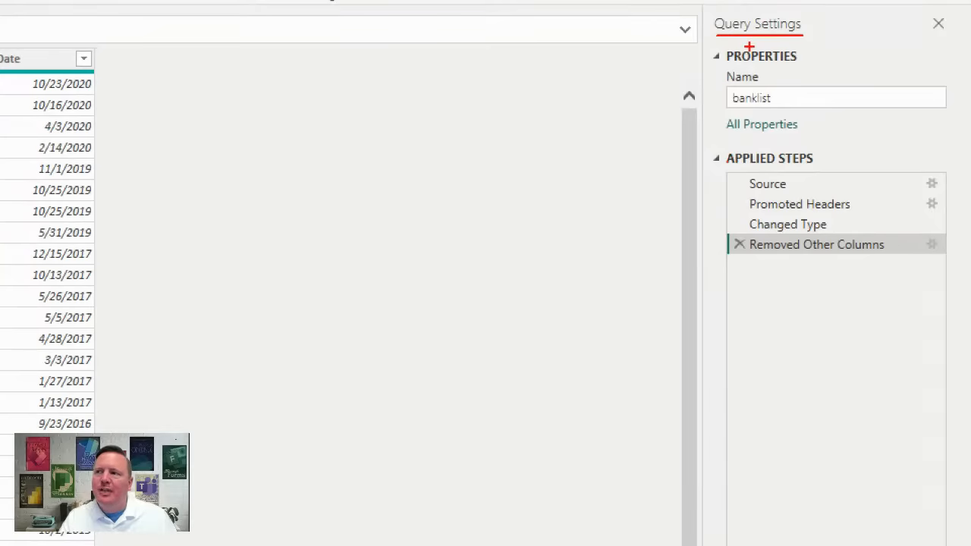
key("Escape")
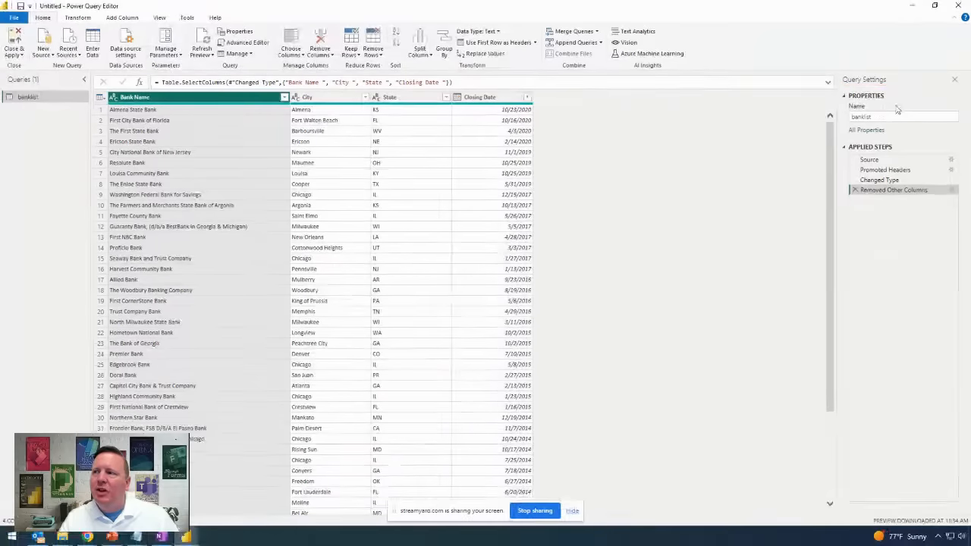
left_click(954, 80)
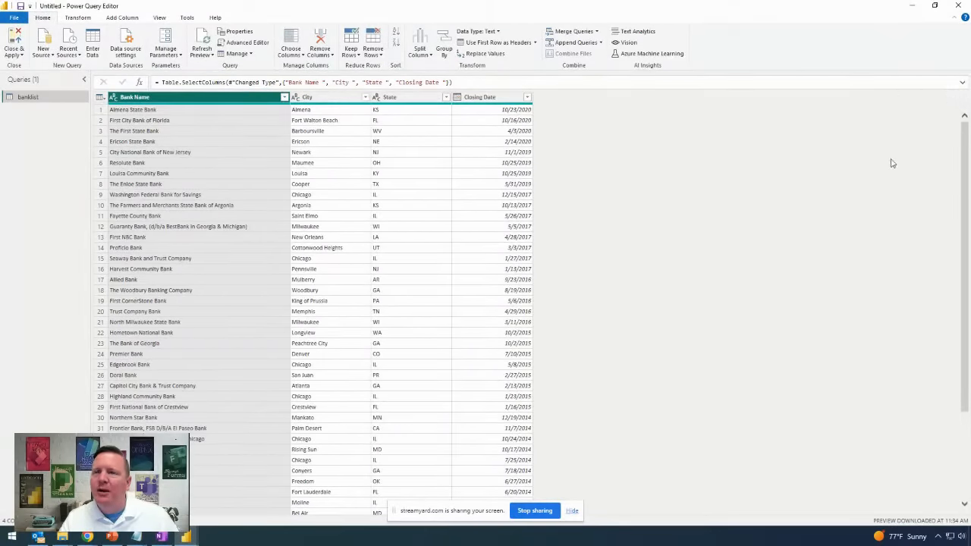
left_click(161, 18)
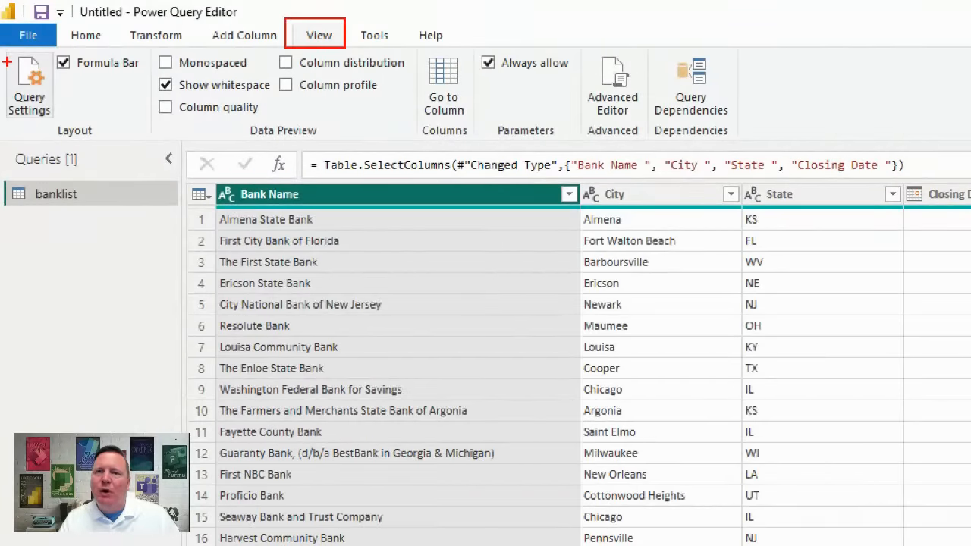
left_click_drag(57, 118, 81, 161)
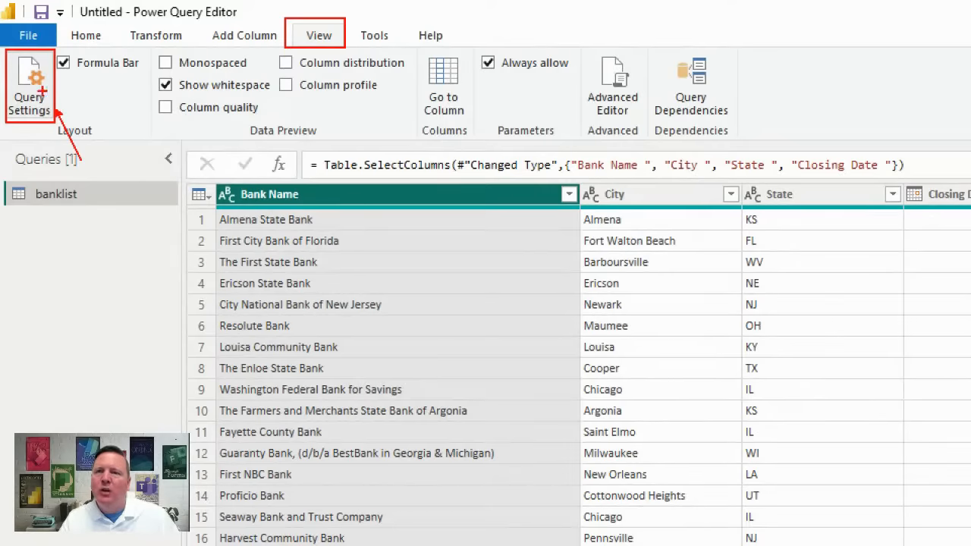
key("Escape")
left_click(15, 42)
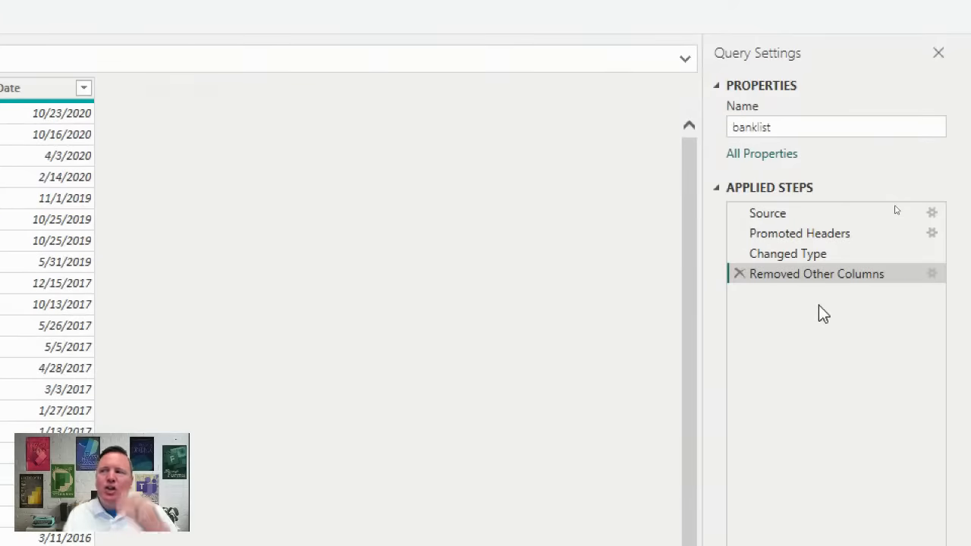
- Rename the banklist query as Failed Banks in its properties
left_click(793, 126)
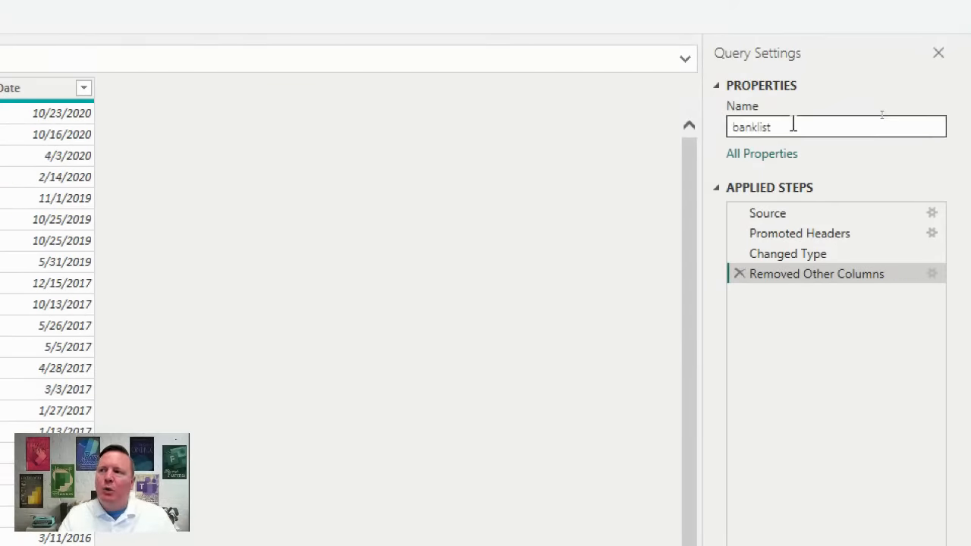
left_click_drag(808, 126, 721, 160)
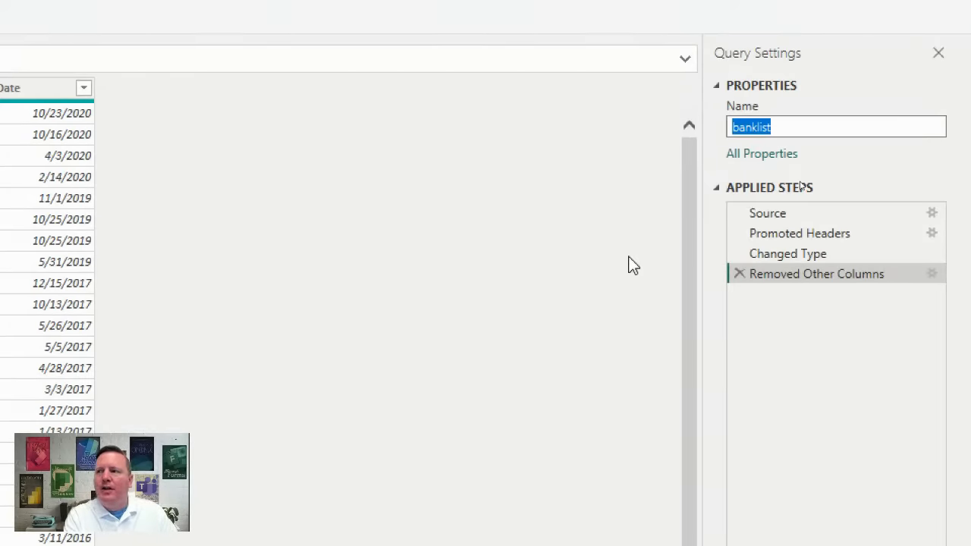
type("Failed Bank")
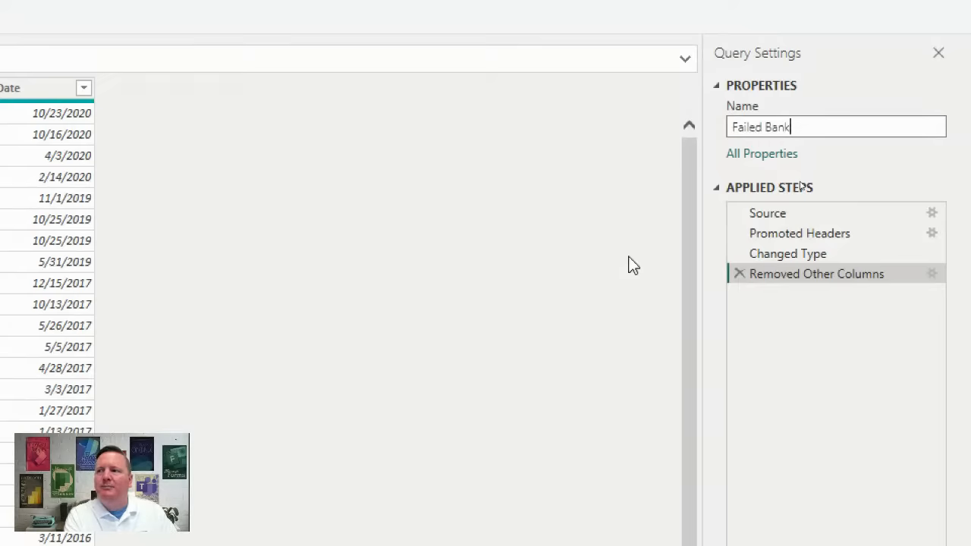
type("s")
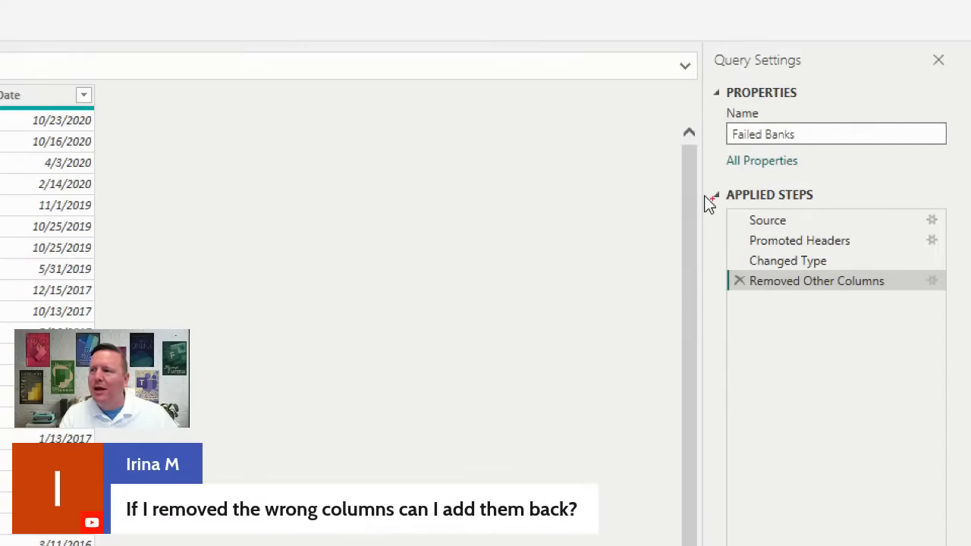
left_click_drag(718, 205, 815, 205)
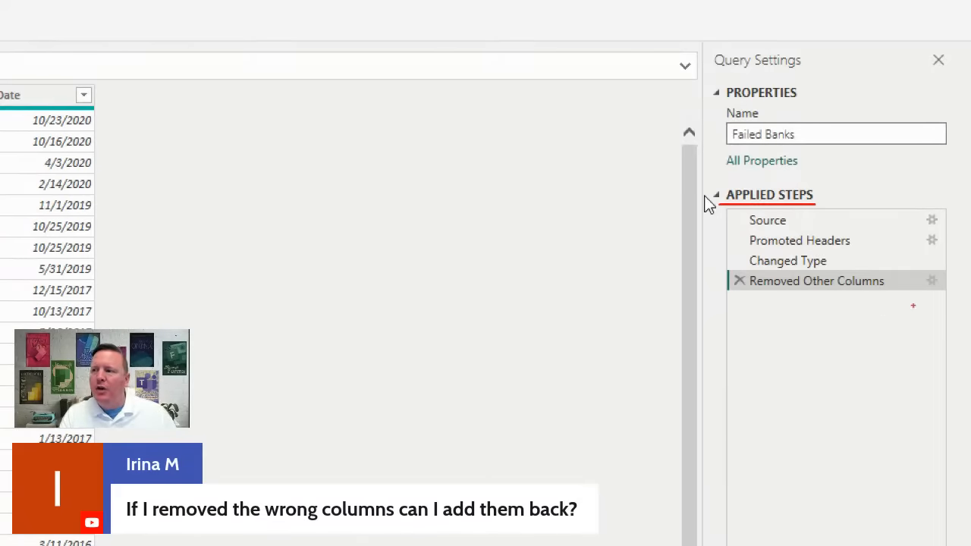
left_click_drag(924, 272, 941, 289)
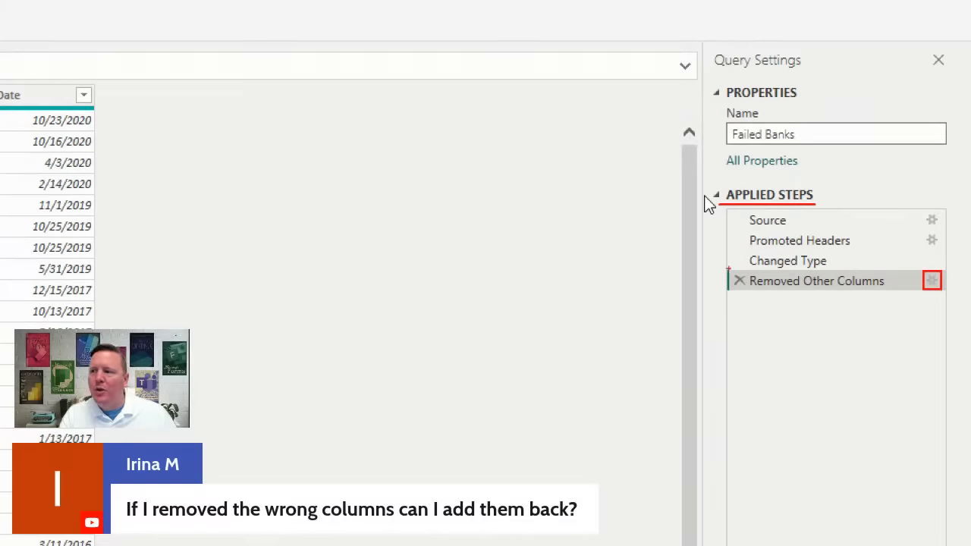
left_click_drag(728, 270, 750, 295)
mouse_move(921, 294)
left_mouse_down()
mouse_move(895, 340)
mouse_move(902, 360)
left_mouse_up()
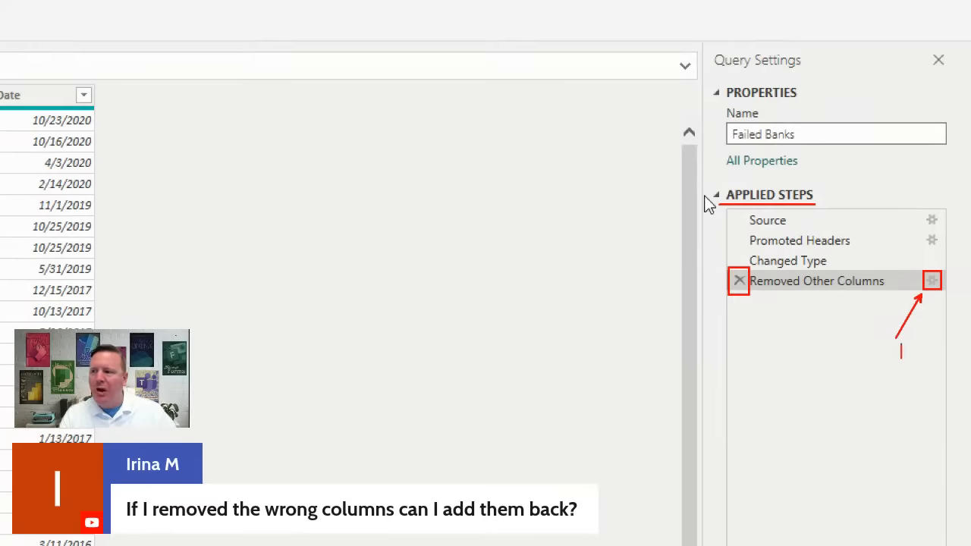
type("Edit")
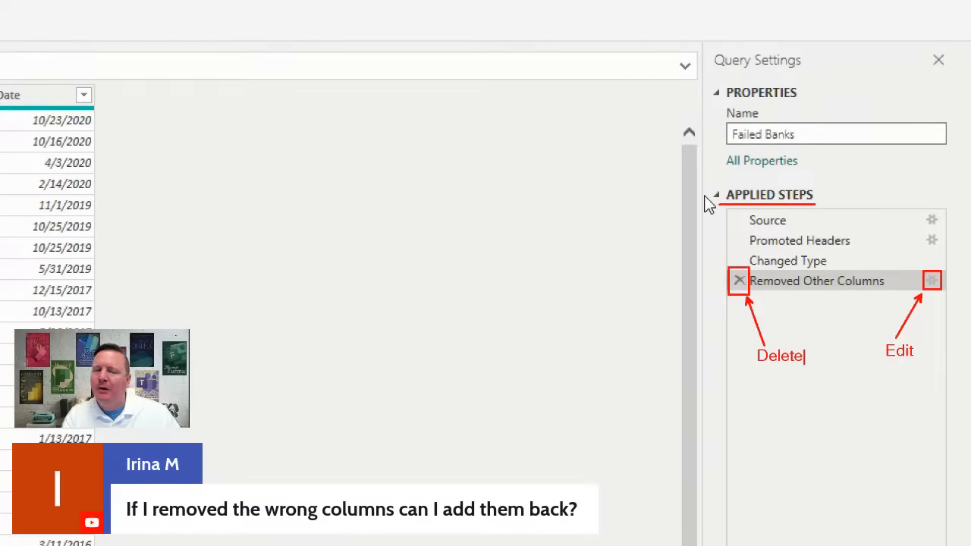
key("Escape")
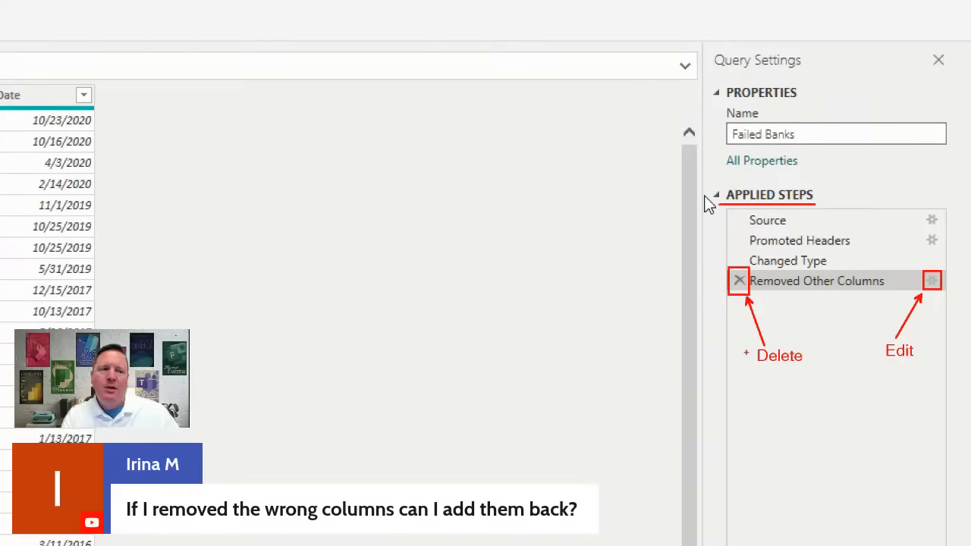
key("Escape")
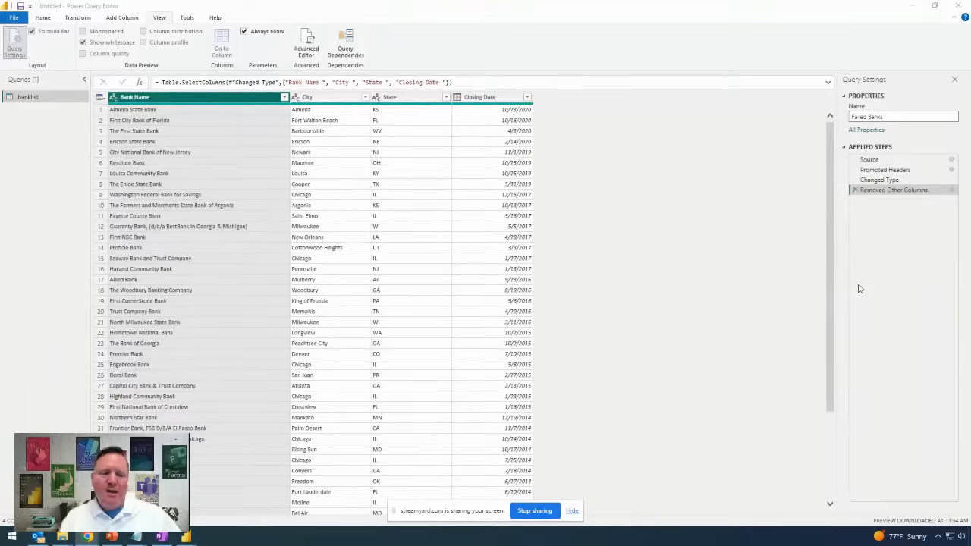
mouse_move(841, 134)
left_mouse_down()
mouse_move(865, 185)
mouse_move(966, 298)
left_mouse_up()
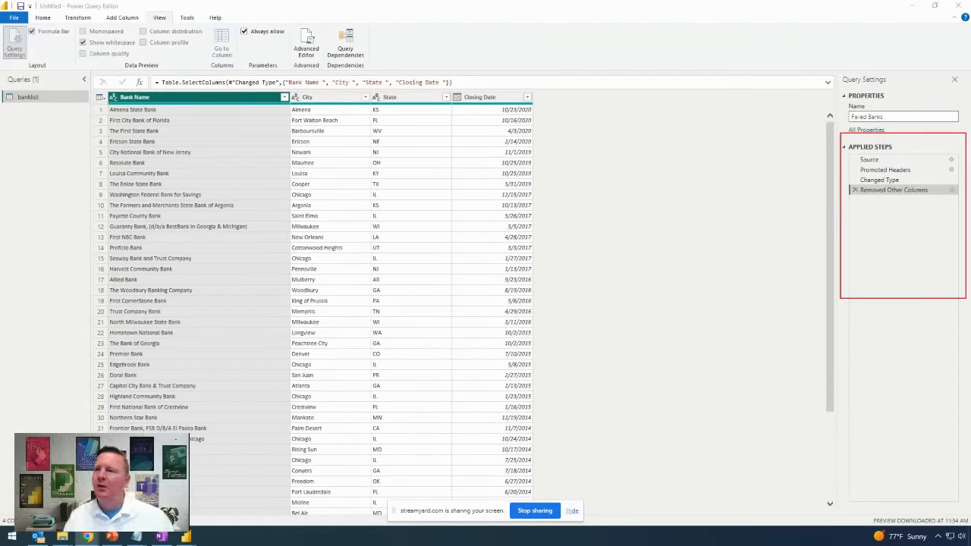
key("Escape")
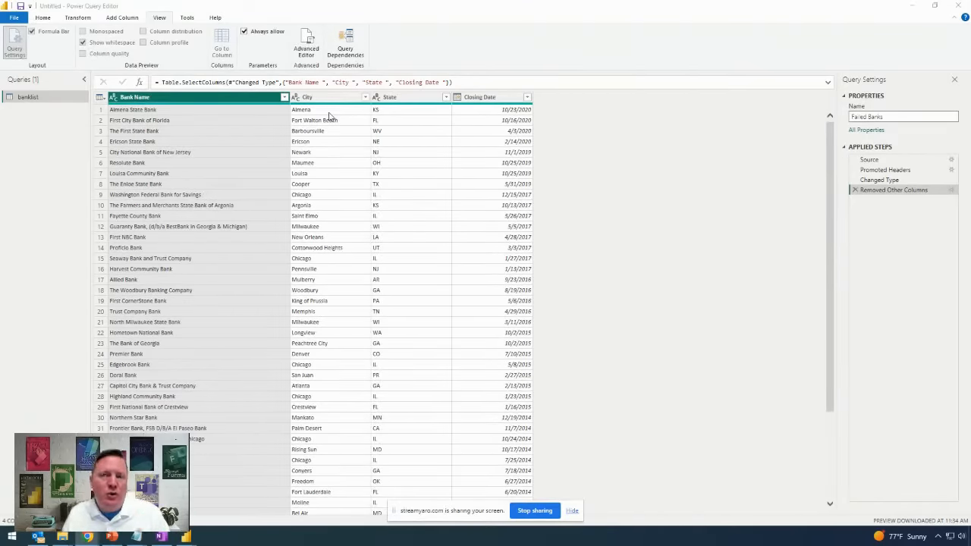
- Apply the query's new name and select the City and State columns together
left_click(698, 192)
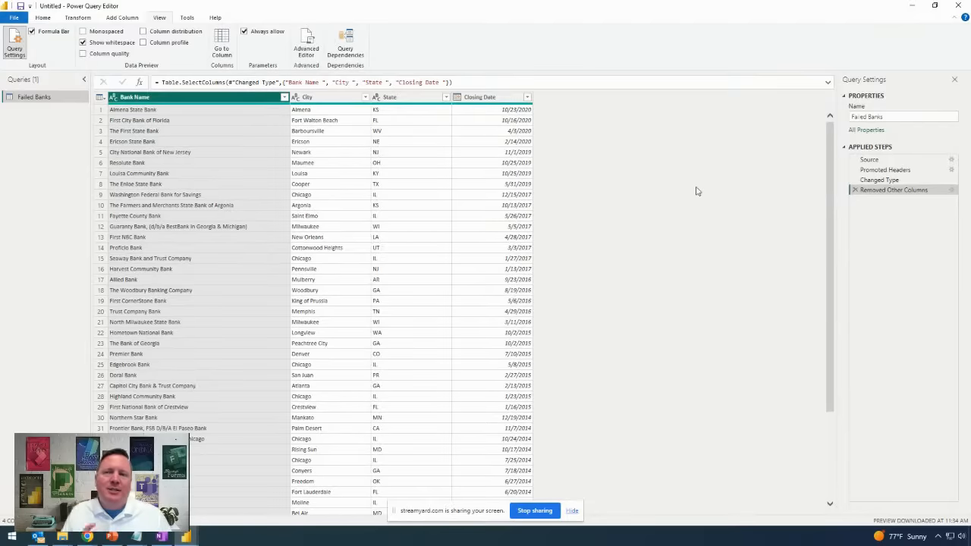
left_click(314, 97)
left_click(414, 97, "ctrl")
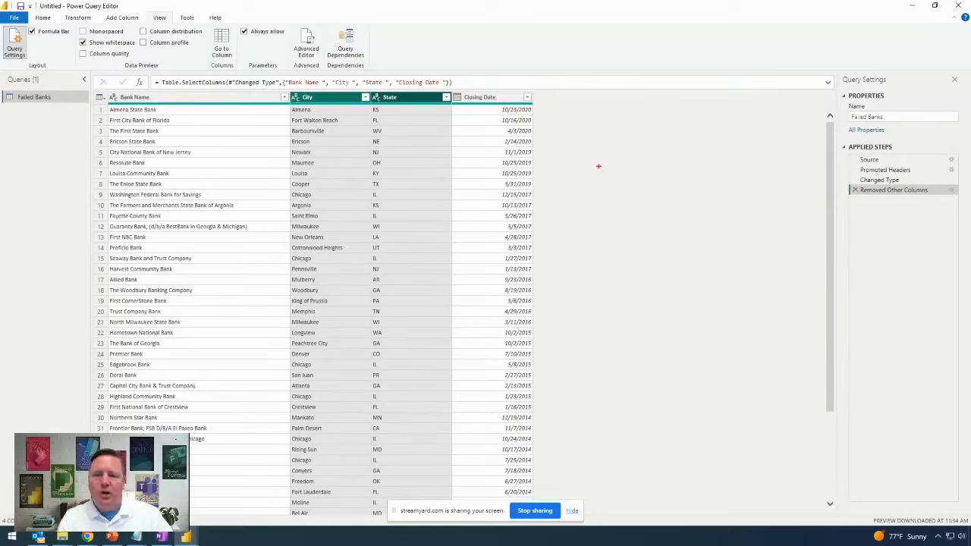
type("Colu")
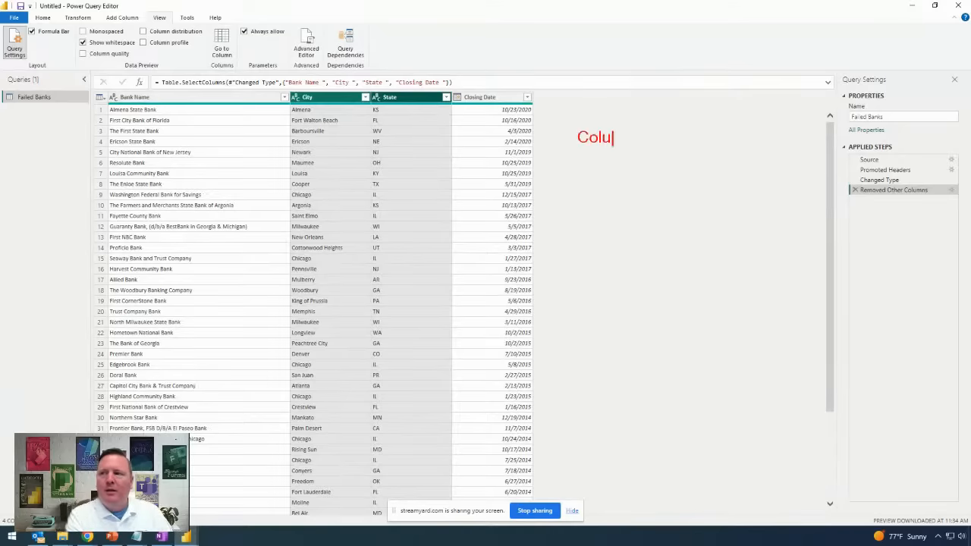
type("mn from Example")
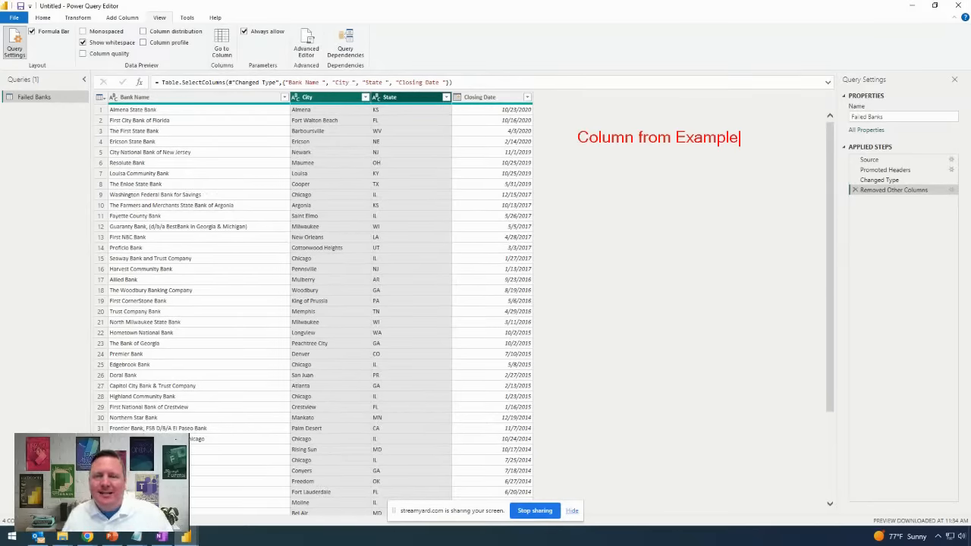
key("Return")
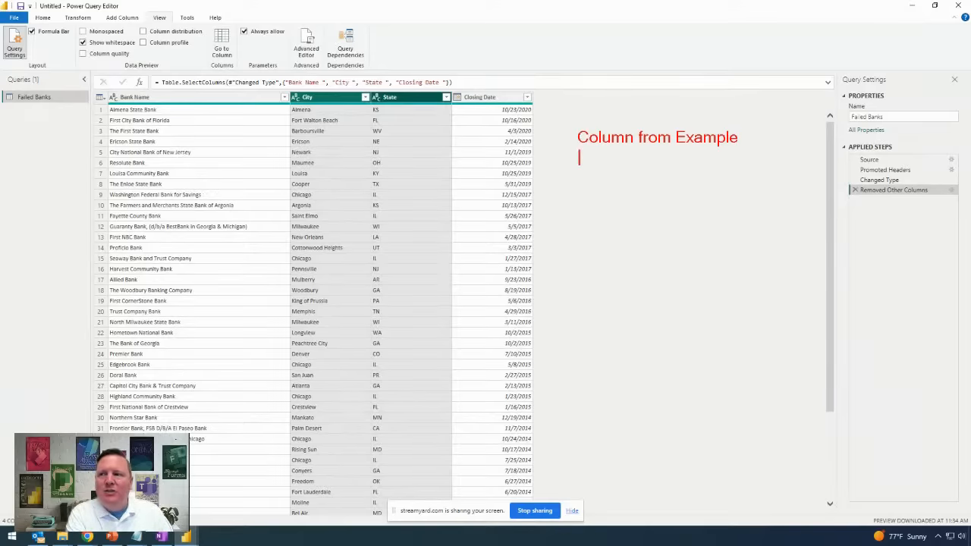
key("Return")
type("A")
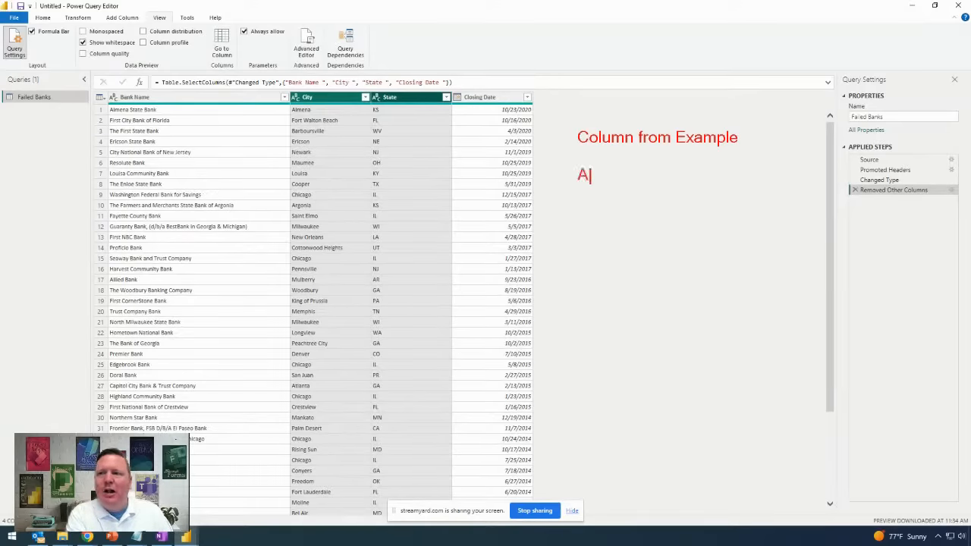
type("lmena, KS")
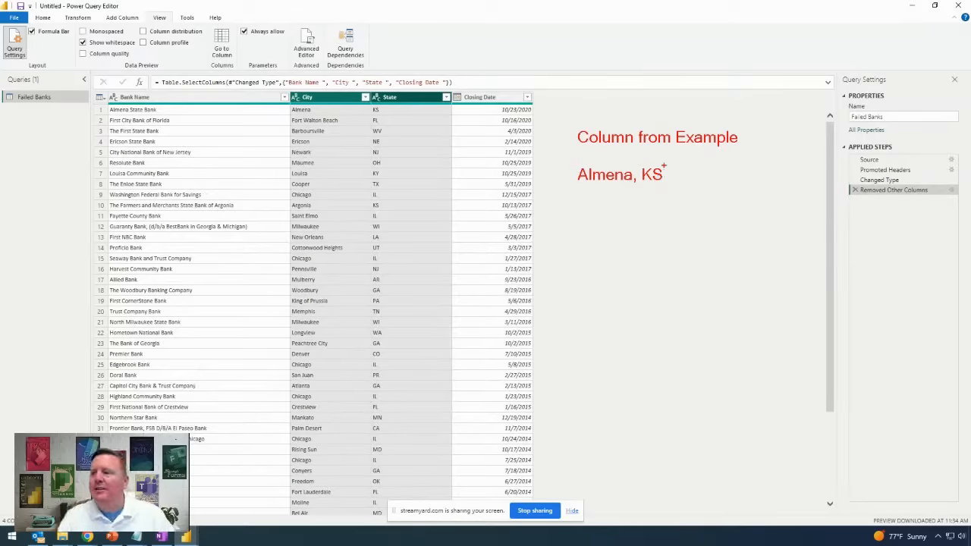
key("Escape")
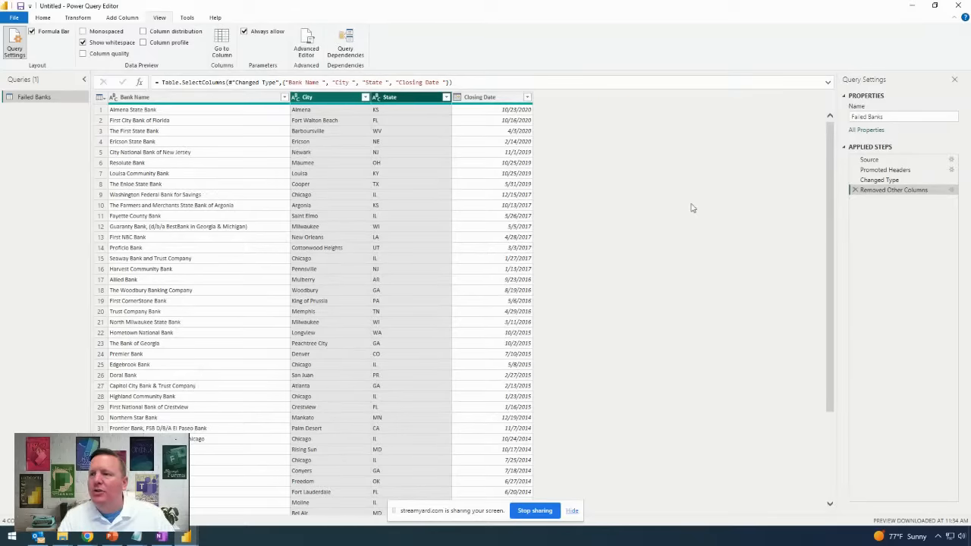
- Start a new column from examples based on all columns of the Failed Banks query
left_click(122, 17)
left_click(33, 54)
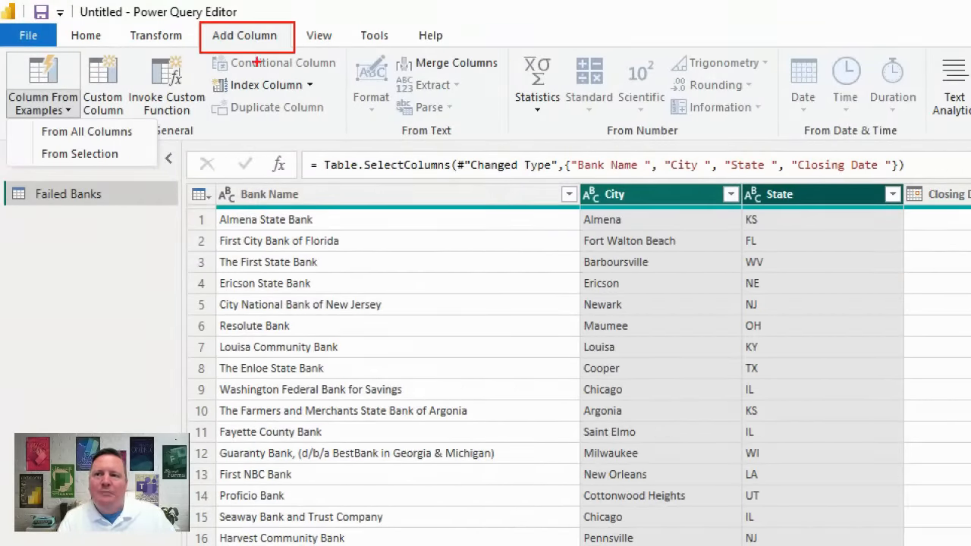
left_click_drag(62, 104, 6, 119)
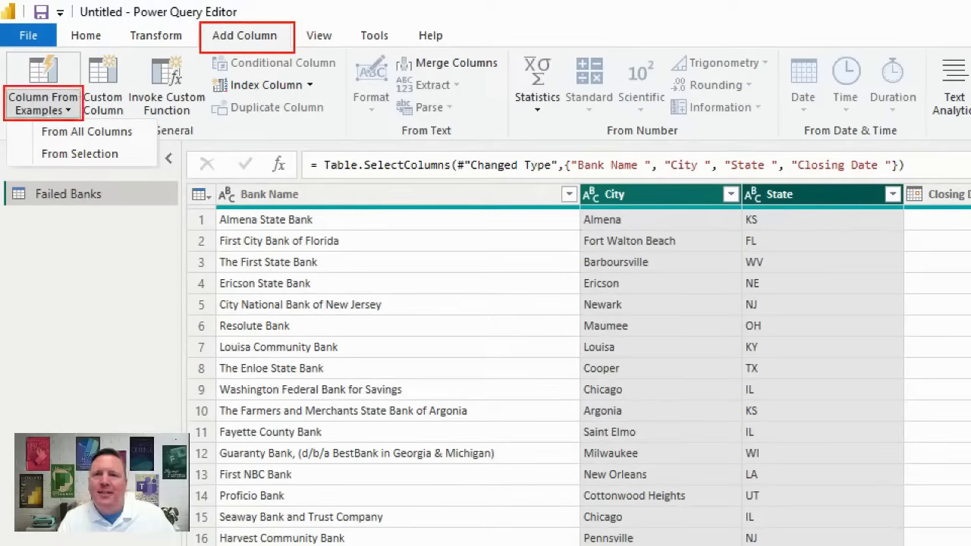
left_click_drag(140, 130, 196, 141)
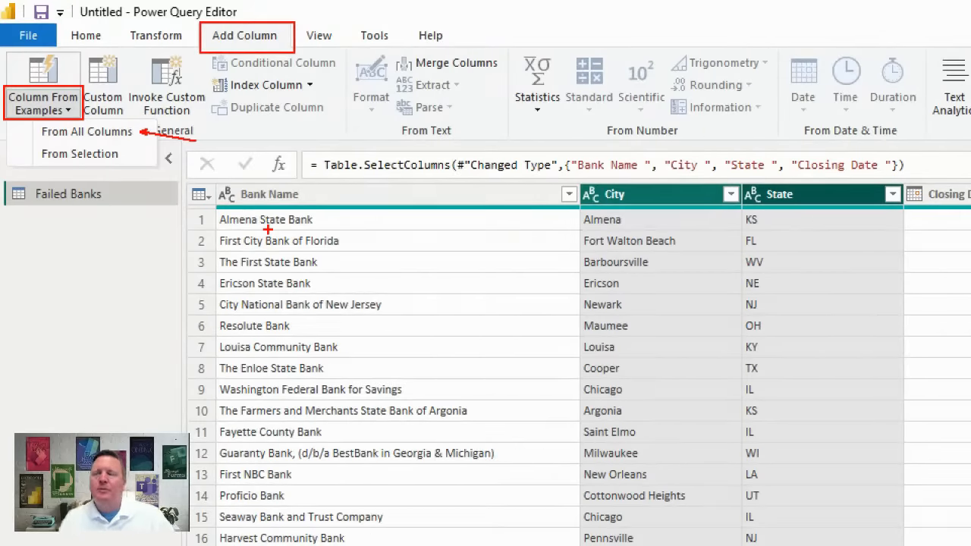
key("Escape")
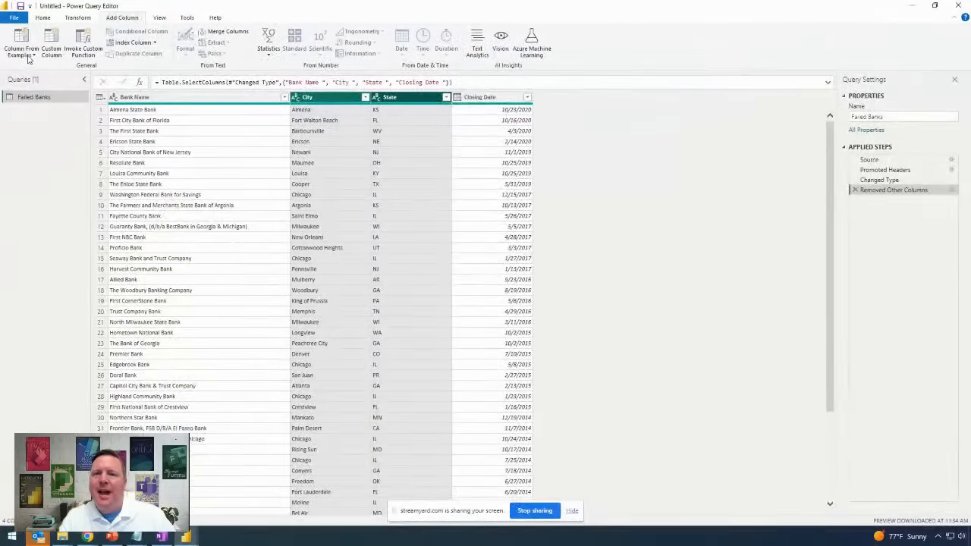
left_click(32, 56)
left_click(44, 65)
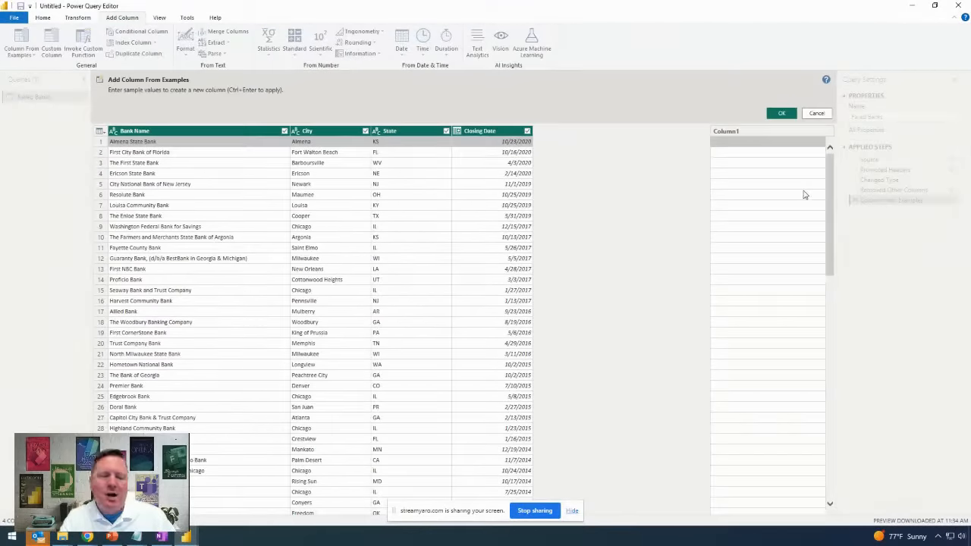
key("ctrl+2")
mouse_move(709, 125)
left_mouse_down()
mouse_move(783, 490)
mouse_move(821, 510)
left_mouse_up()
left_click_drag(699, 139, 678, 124)
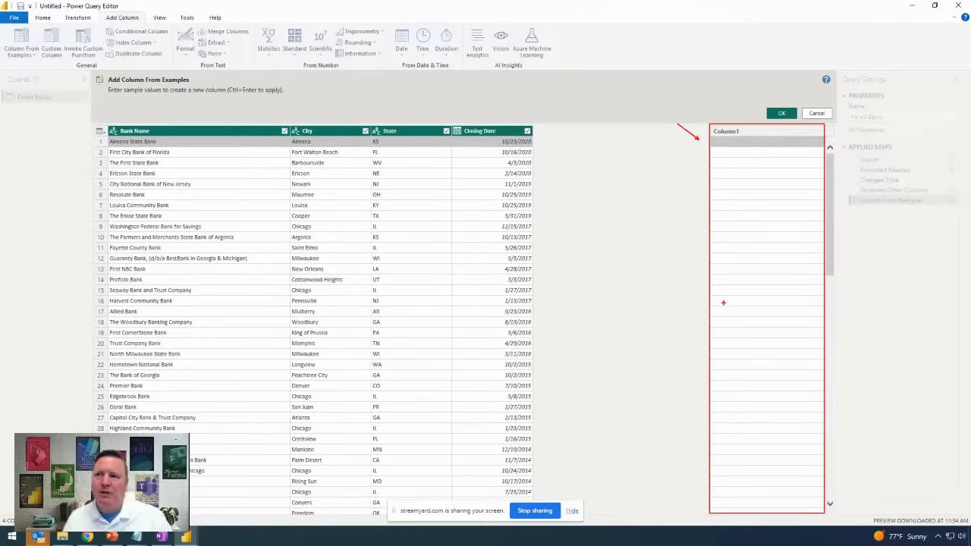
key("Escape")
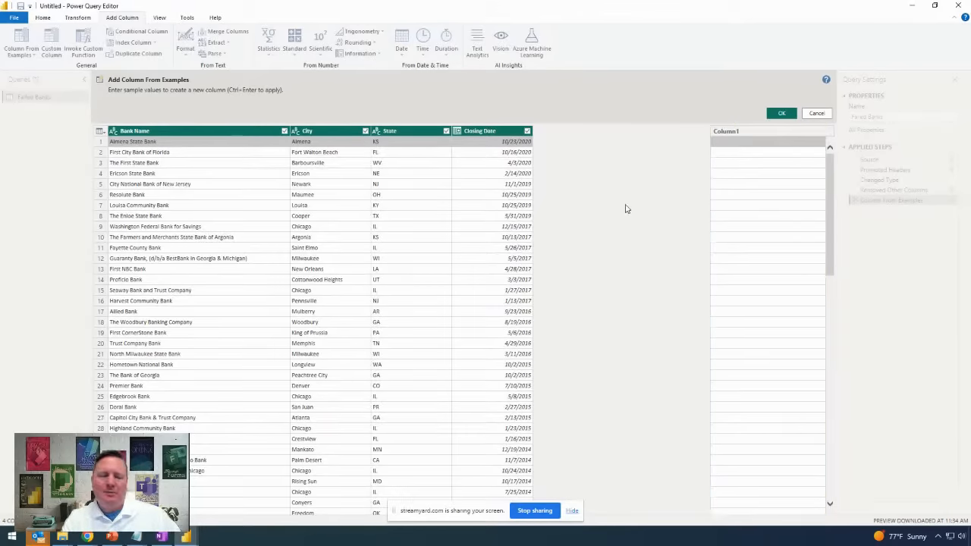
key("ctrl+2")
left_click_drag(331, 139, 328, 139)
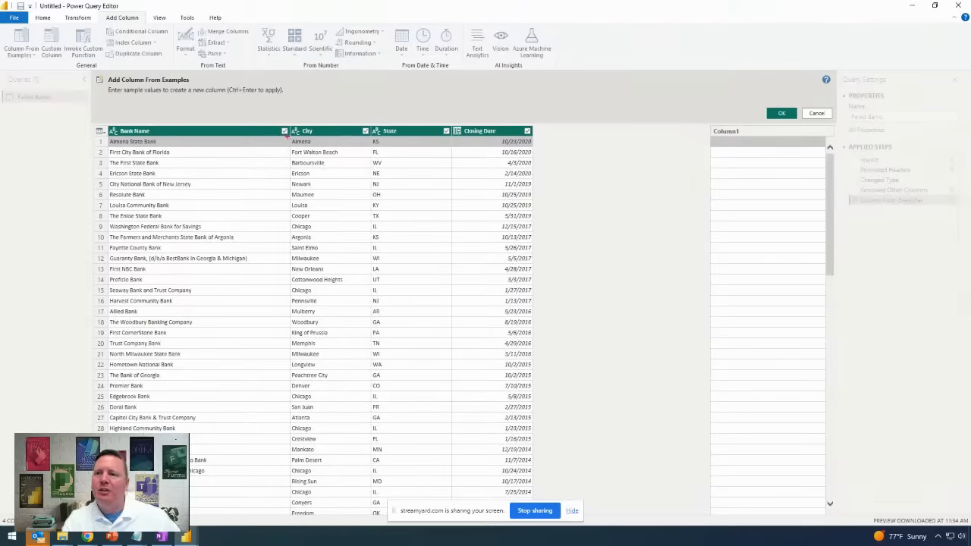
mouse_move(94, 137)
left_mouse_down()
mouse_move(397, 187)
mouse_move(786, 162)
mouse_move(830, 147)
left_mouse_up()
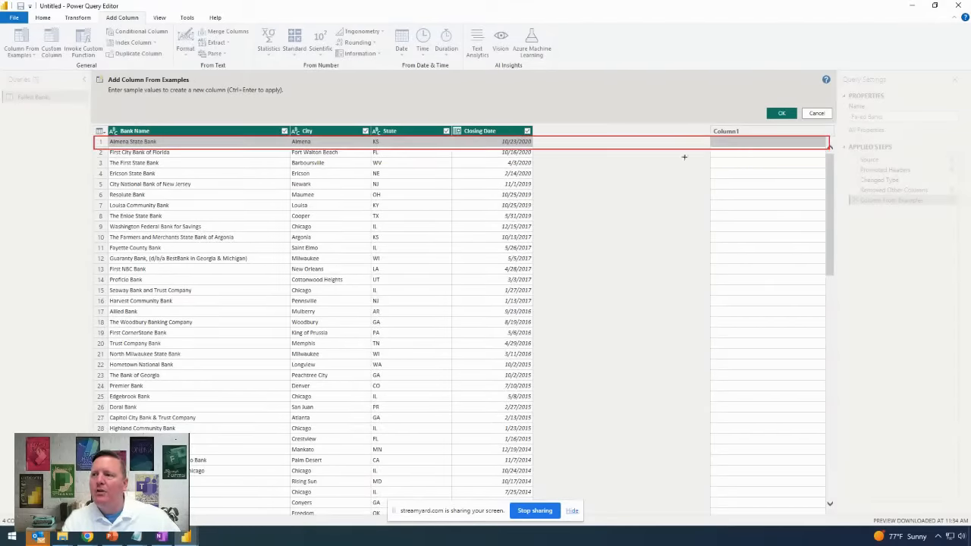
left_click_drag(712, 147, 663, 192)
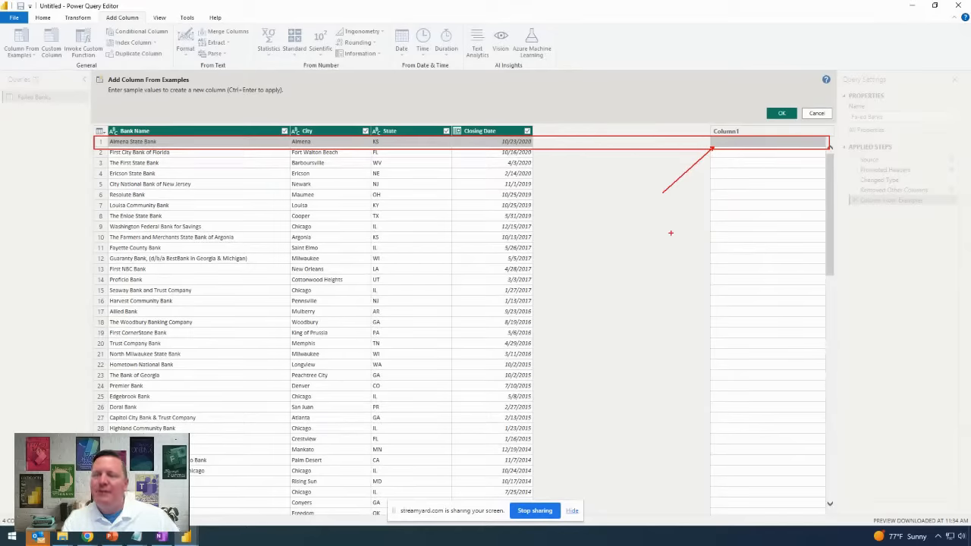
key("Escape")
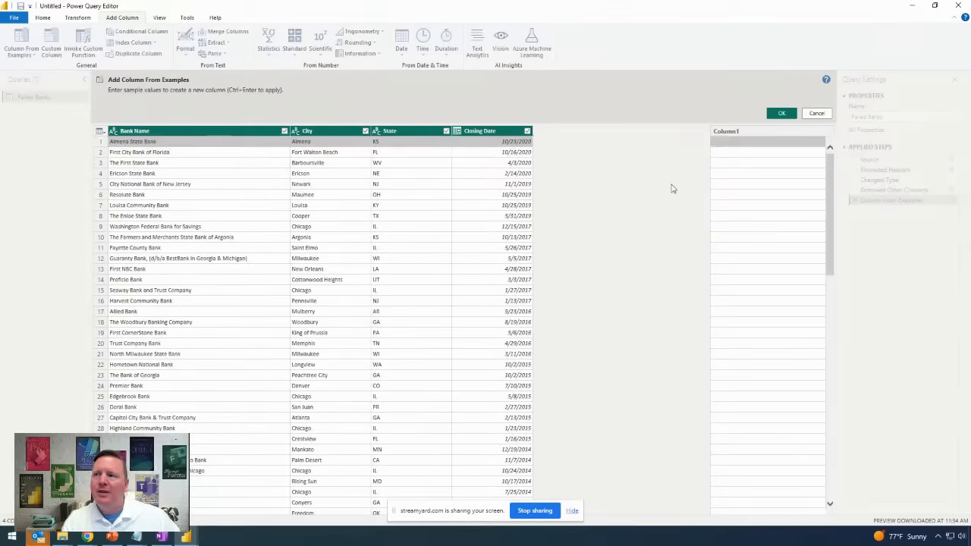
- Restore the query editor to a smaller window and enter Almena, KS as the new column's example for the first row
mouse_move(632, 11)
left_mouse_down()
mouse_move(596, 30)
mouse_move(488, 44)
left_mouse_up()
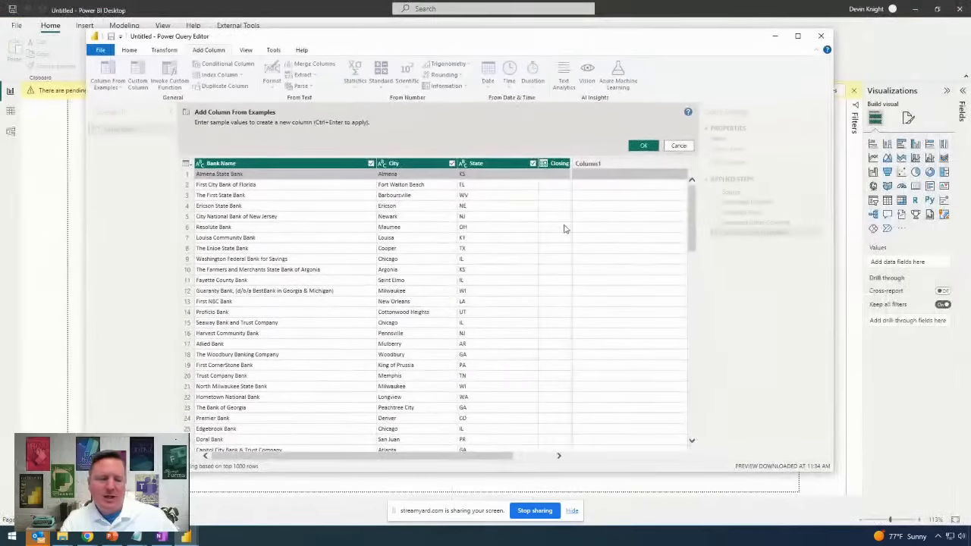
key("ctrl+4")
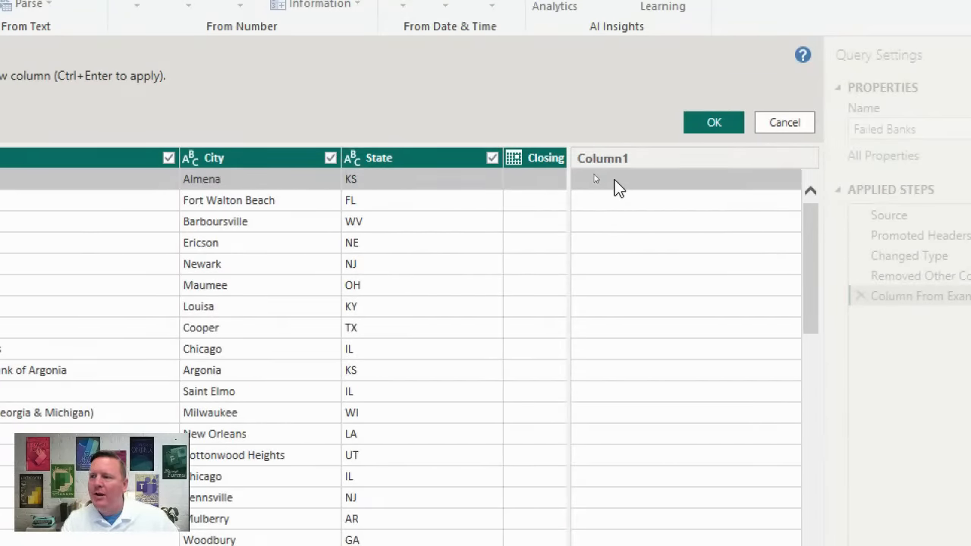
left_click(615, 180)
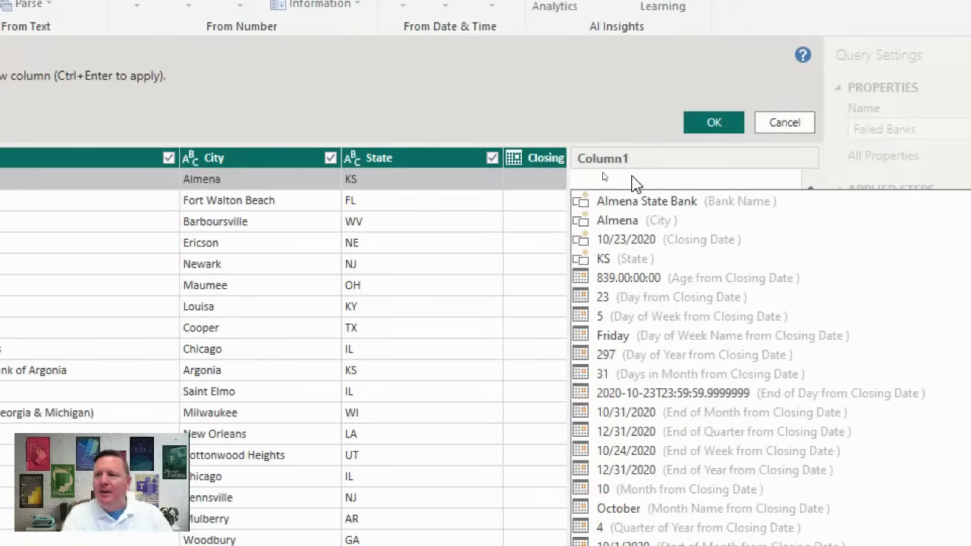
type("A")
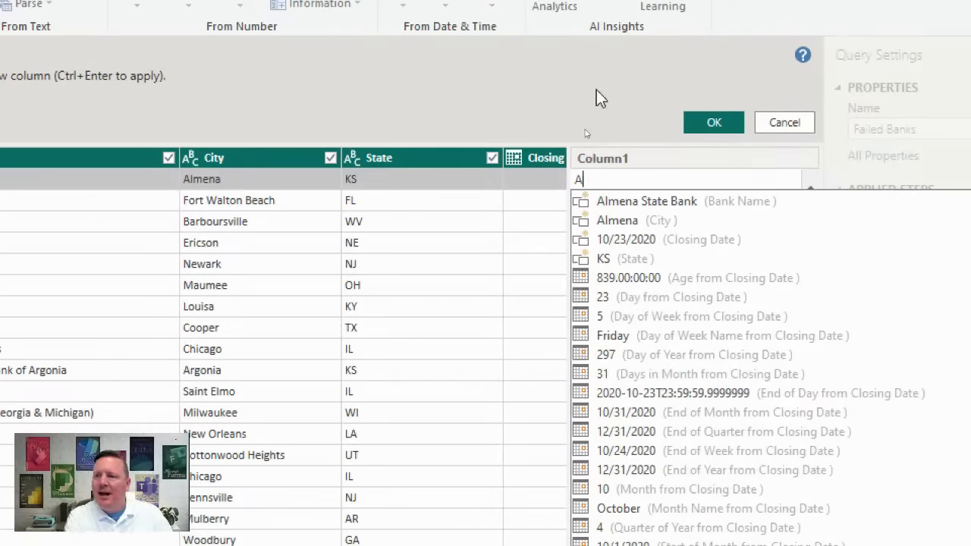
type("lmena")
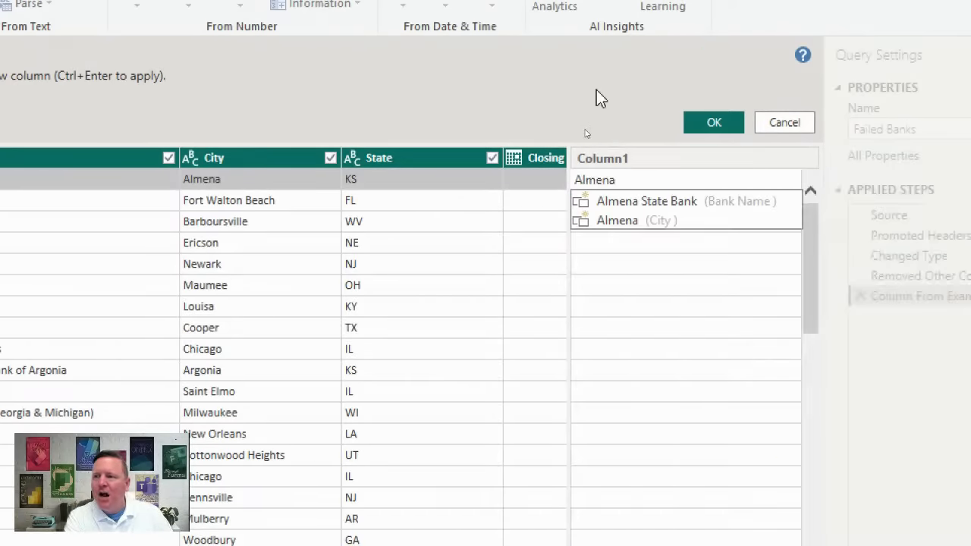
type(", K")
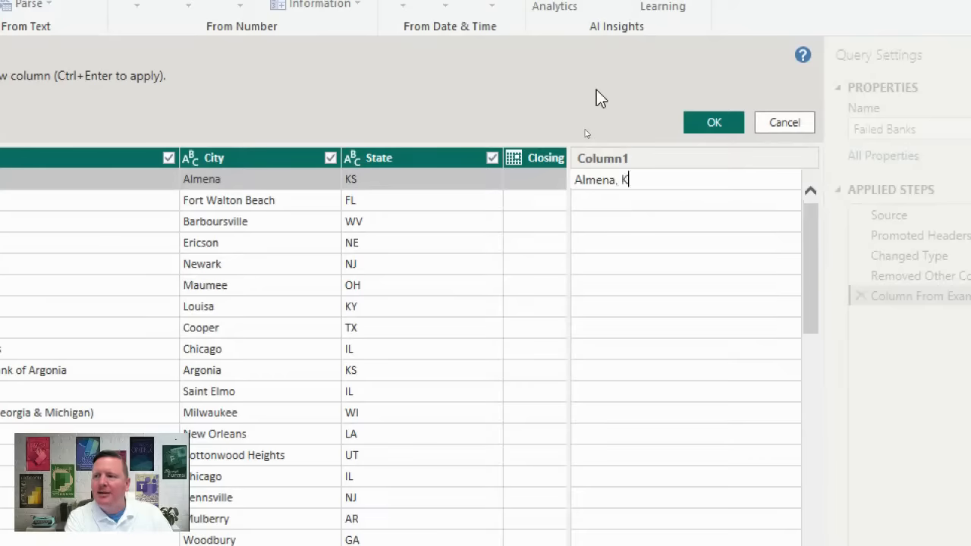
type("S")
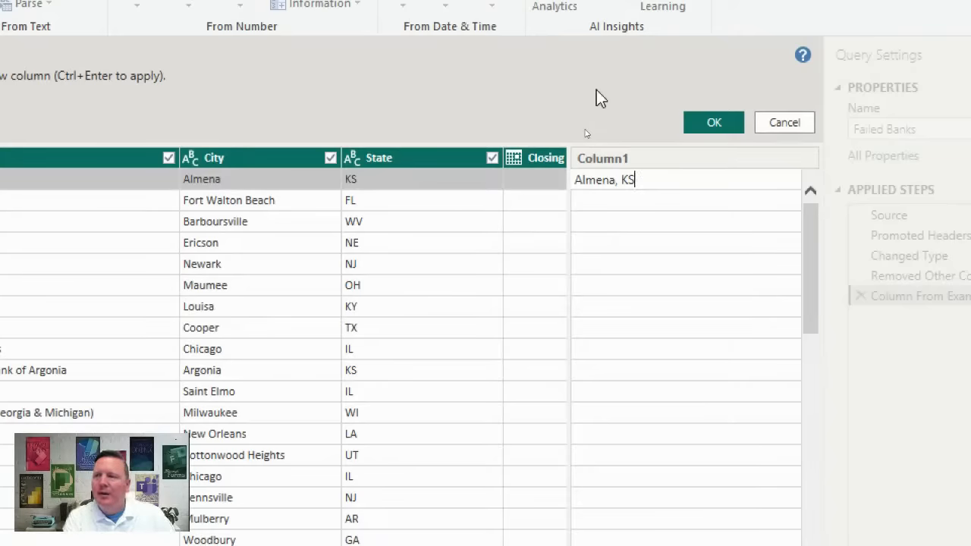
key("Return")
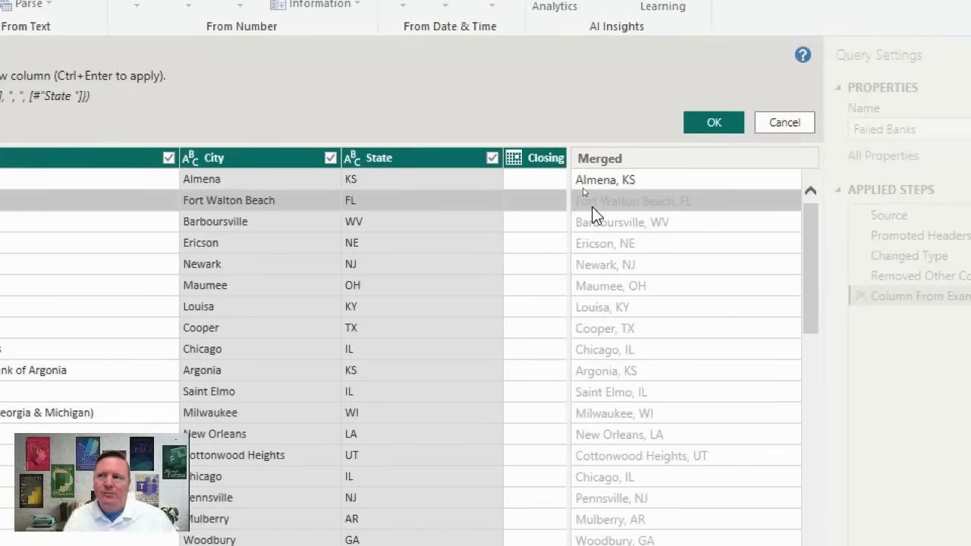
- Clear the first row's example value and enter it again as Almena, KS
double_click(646, 175)
key("BackSpace")
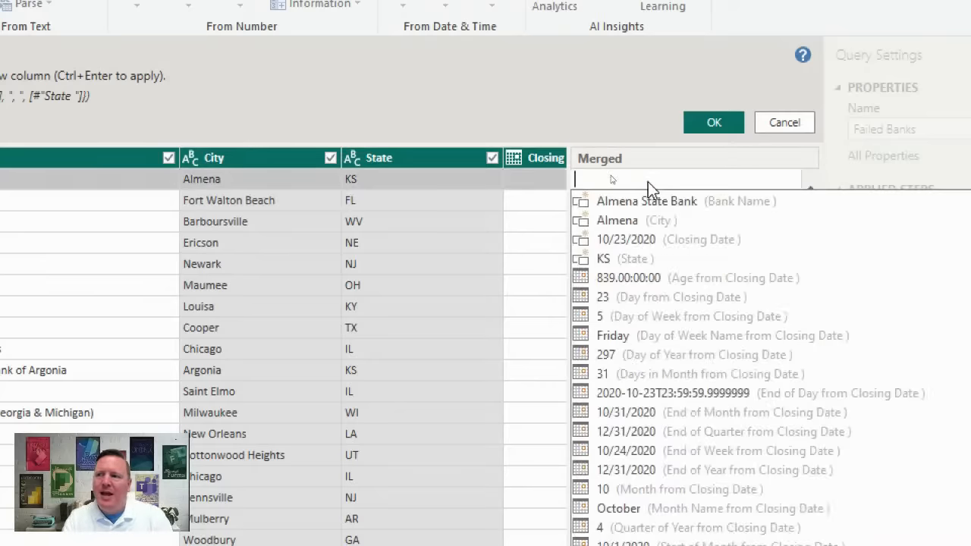
type("Alem")
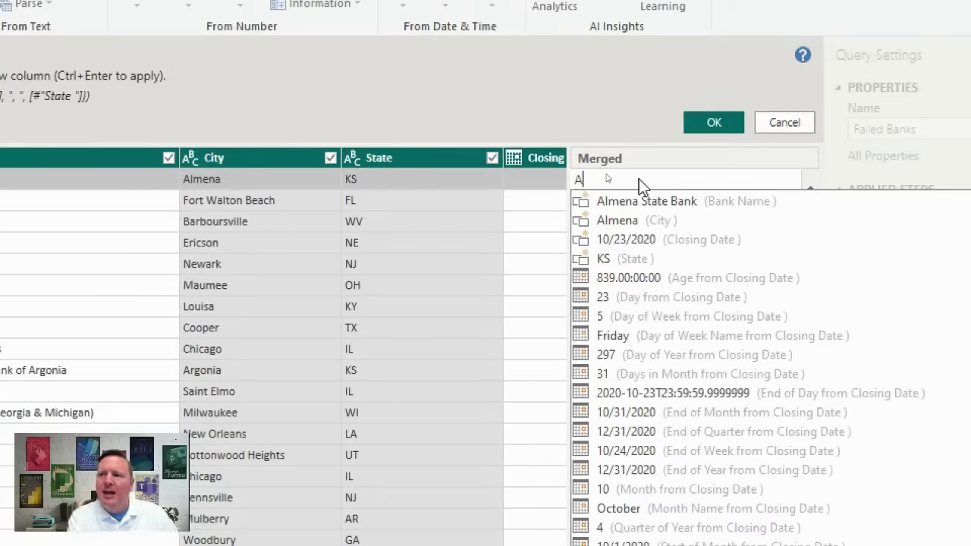
key("BackSpace")
key("BackSpace")
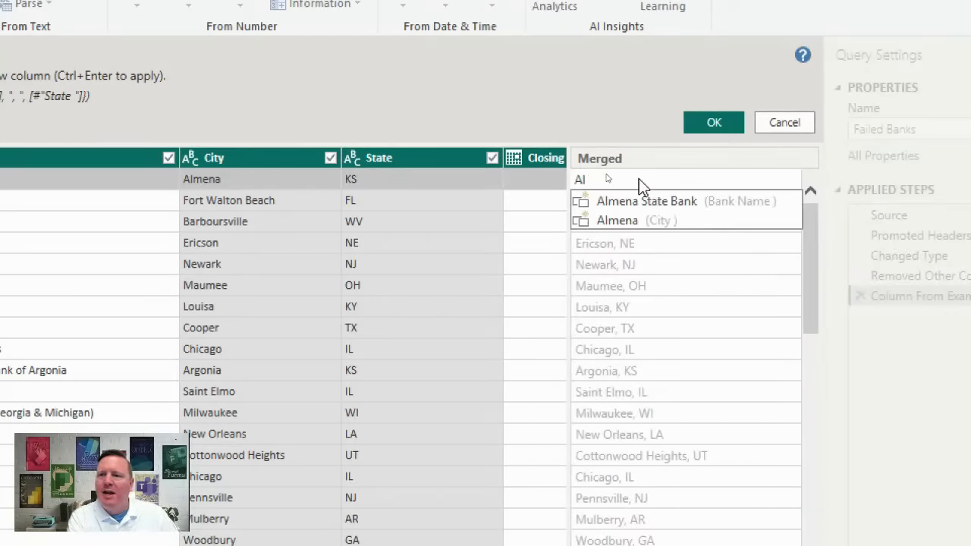
type("mena, KS")
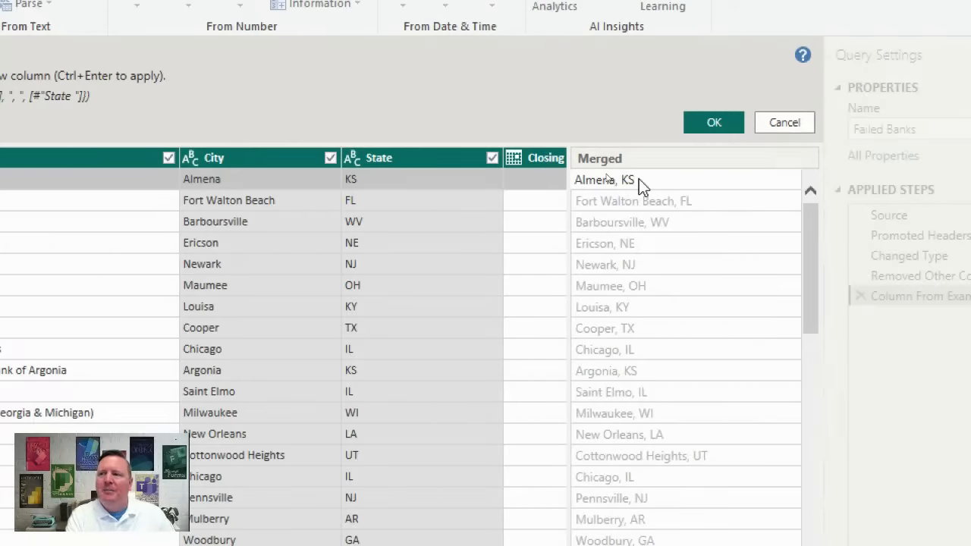
key("Return")
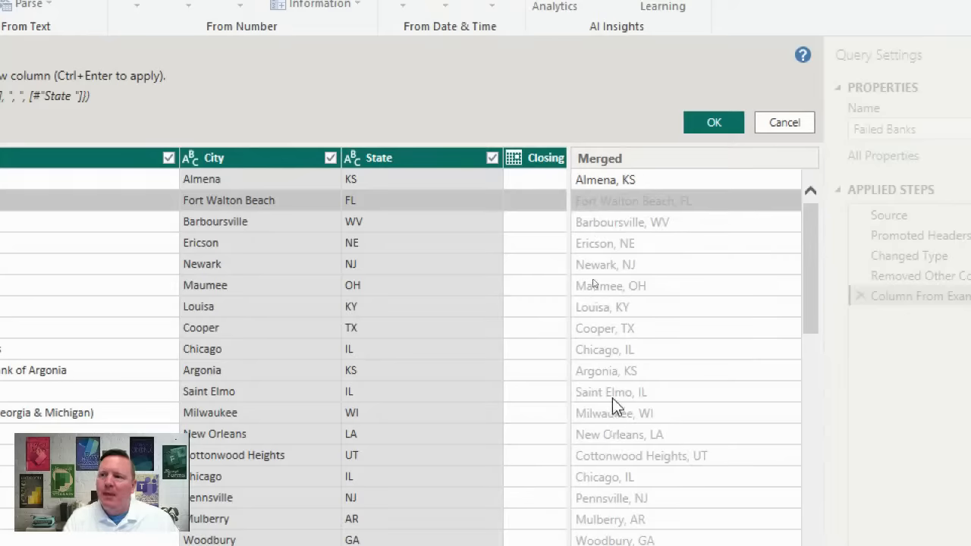
- Rename the new example column as City State
double_click(617, 161)
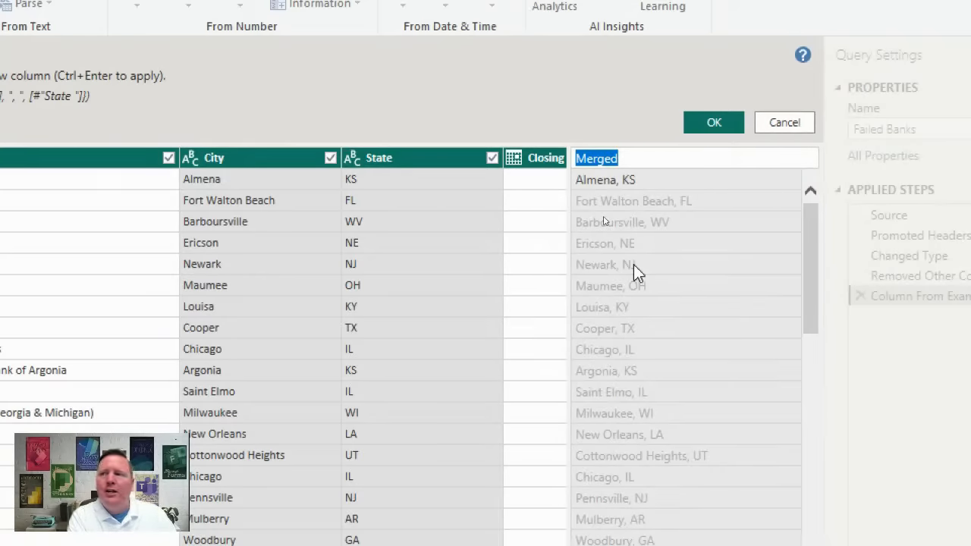
type("City State")
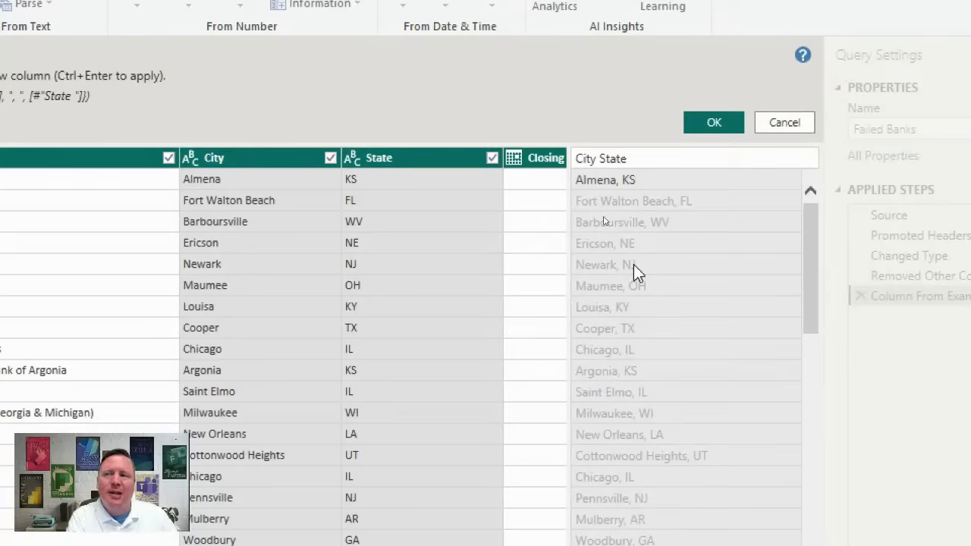
key("Return")
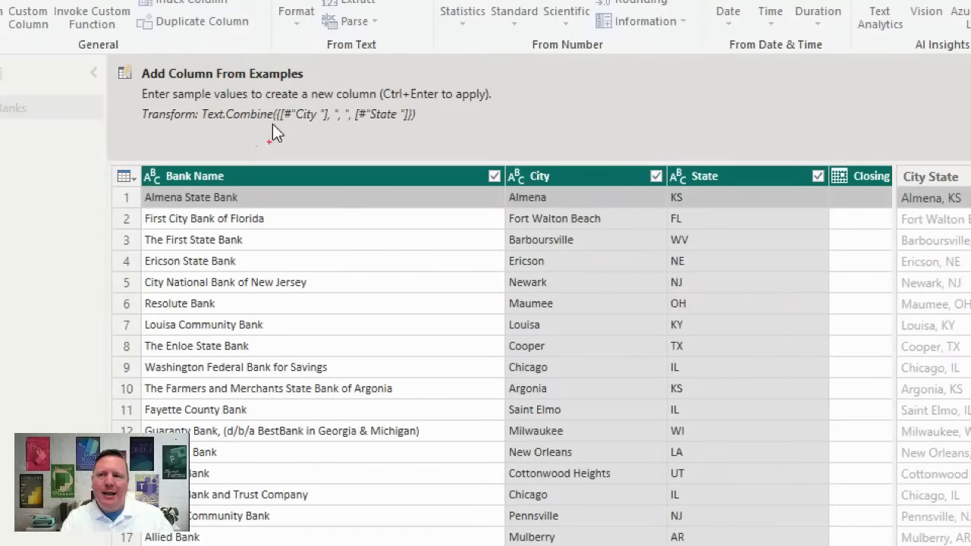
type("t")
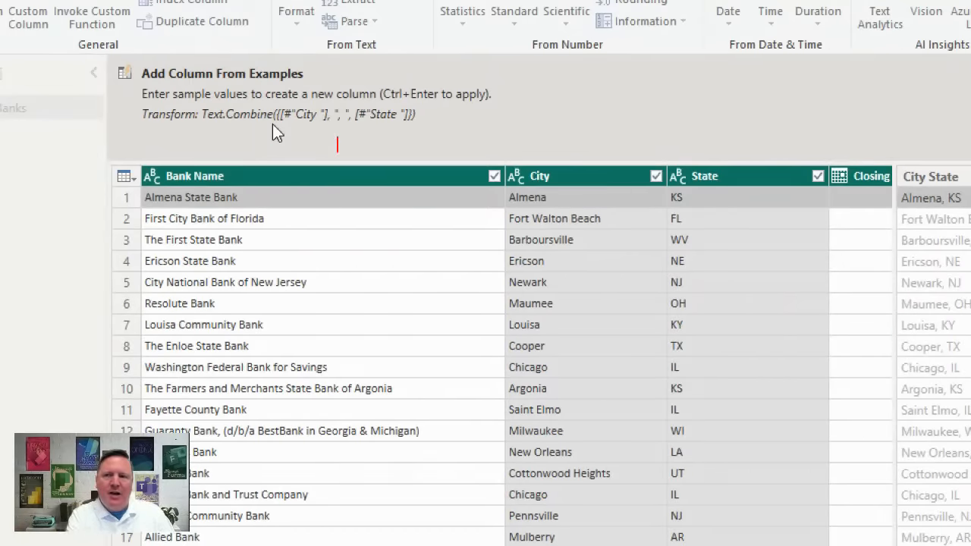
type("M Query")
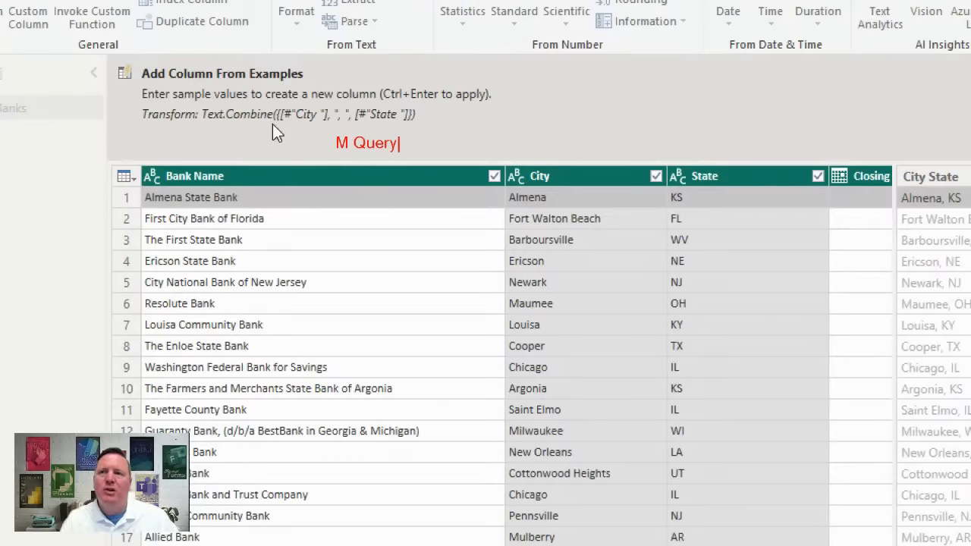
left_click_drag(197, 106, 426, 127)
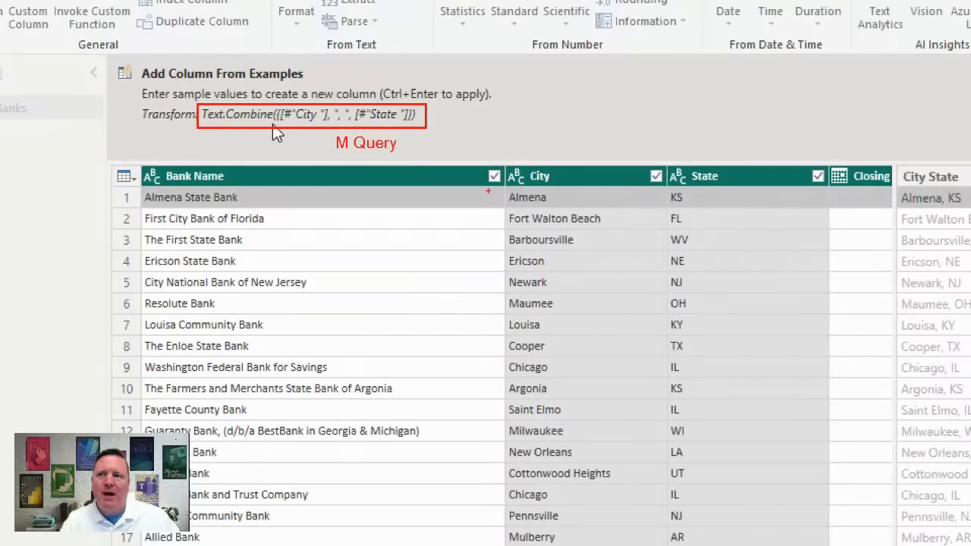
key("Escape")
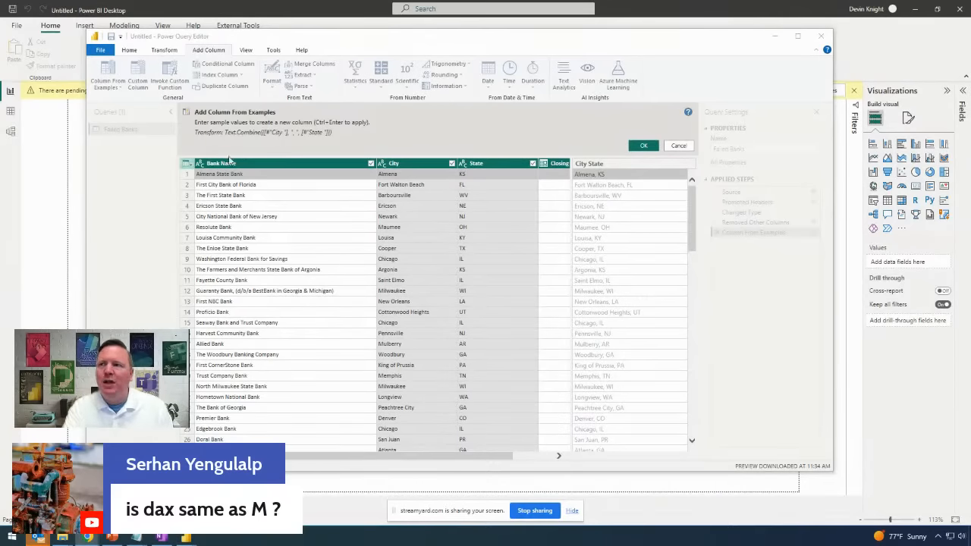
- Maximize the query editor and add the City State column from examples to the table
left_click(797, 36)
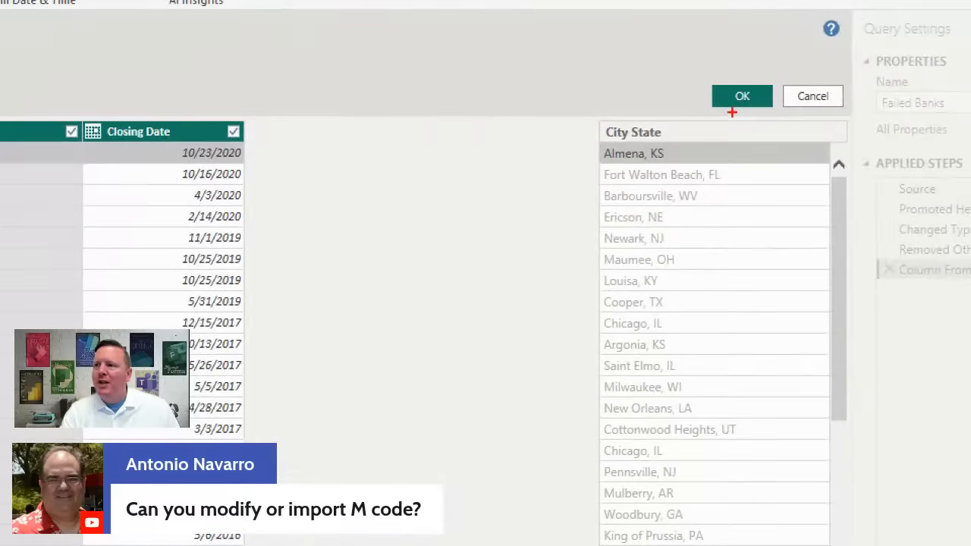
mouse_move(791, 65)
left_mouse_down()
mouse_move(693, 121)
mouse_move(621, 112)
left_mouse_up()
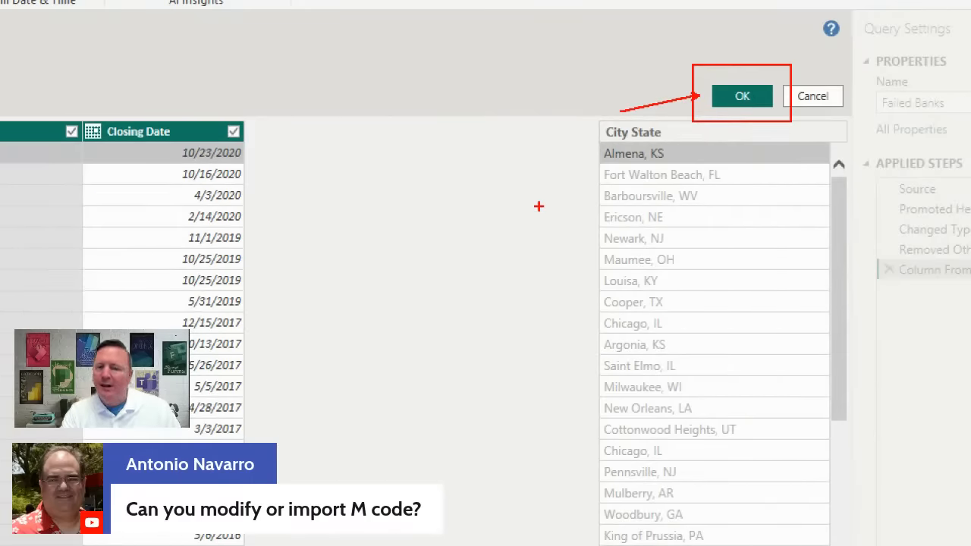
key("Escape")
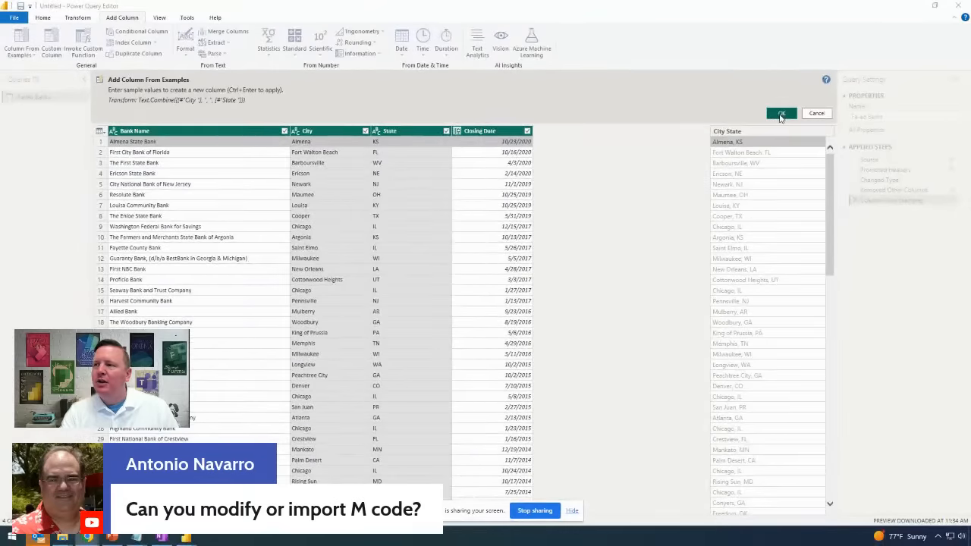
left_click(781, 114)
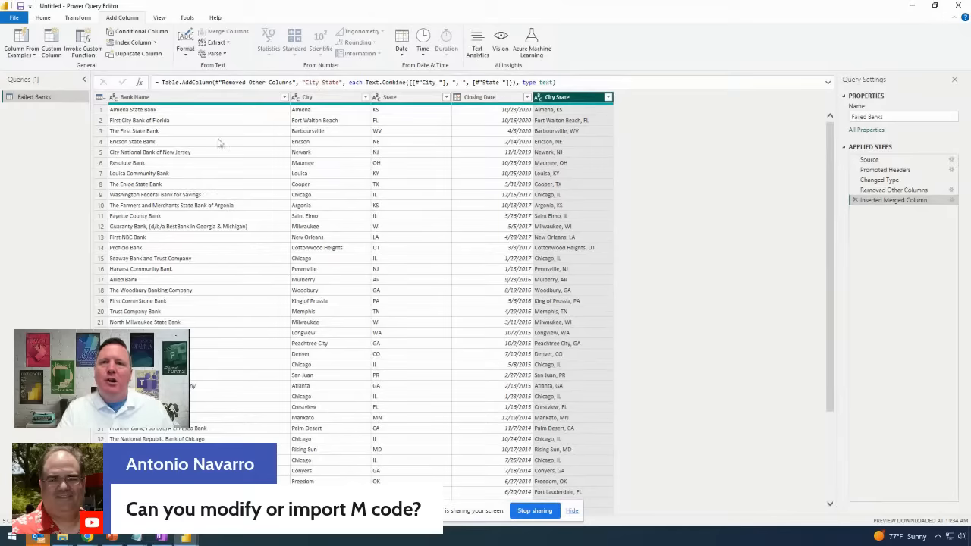
left_click(42, 19)
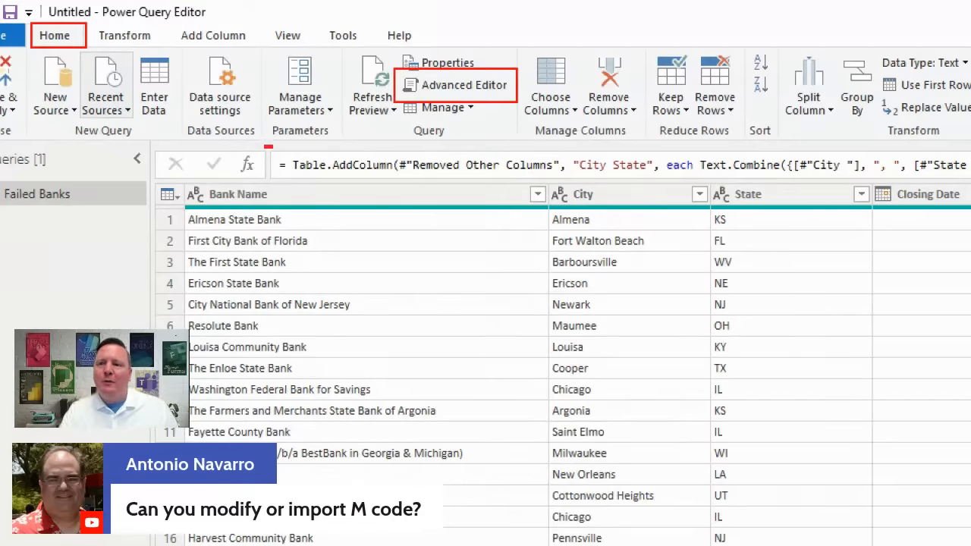
mouse_move(265, 147)
left_mouse_down()
mouse_move(834, 203)
mouse_move(970, 186)
left_mouse_up()
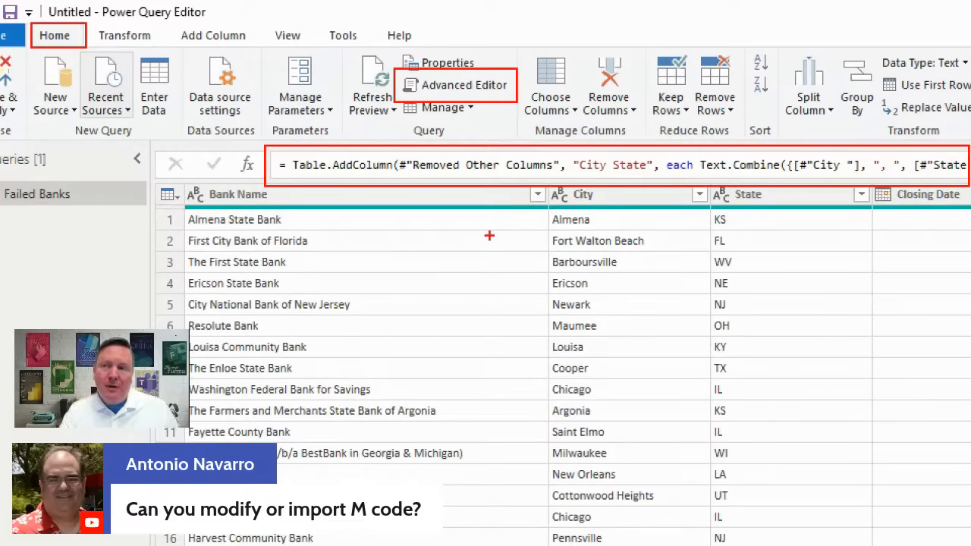
key("ctrl+z")
key("ctrl+z")
key("ctrl+z")
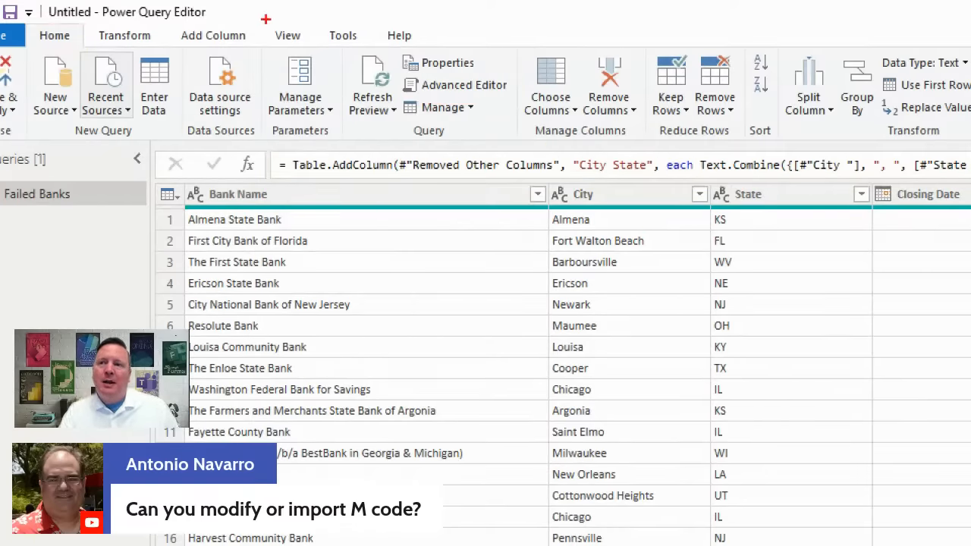
mouse_move(265, 19)
left_mouse_down()
mouse_move(309, 46)
mouse_move(326, 28)
mouse_move(371, 23)
left_mouse_up()
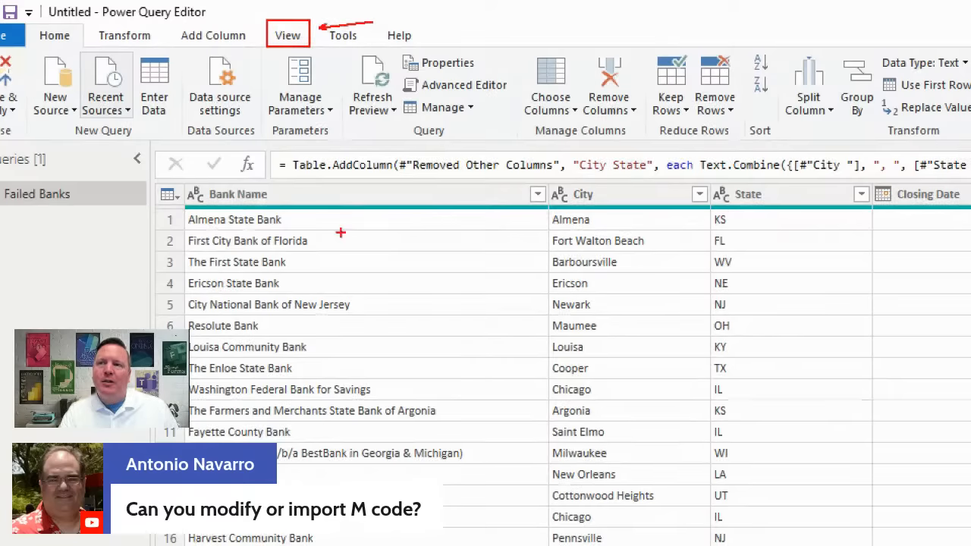
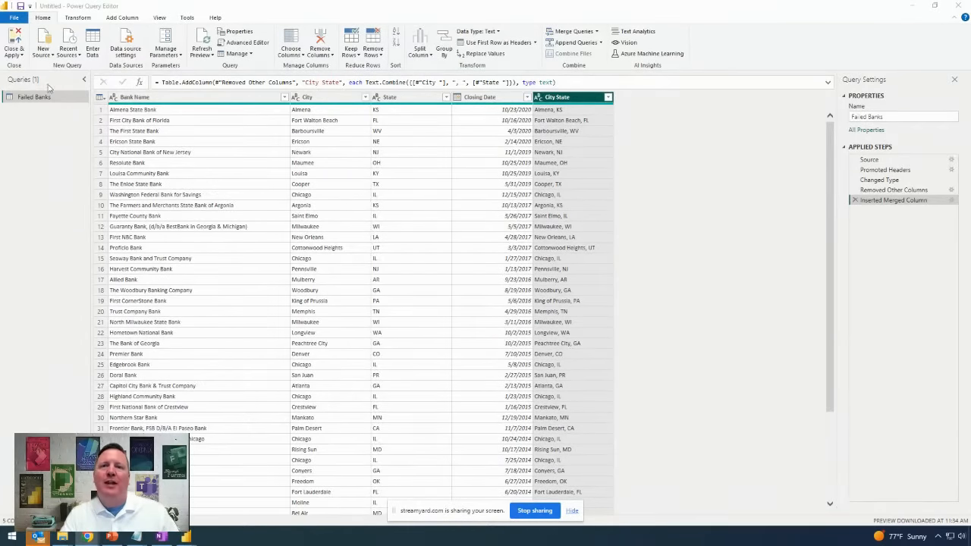
left_click(21, 56)
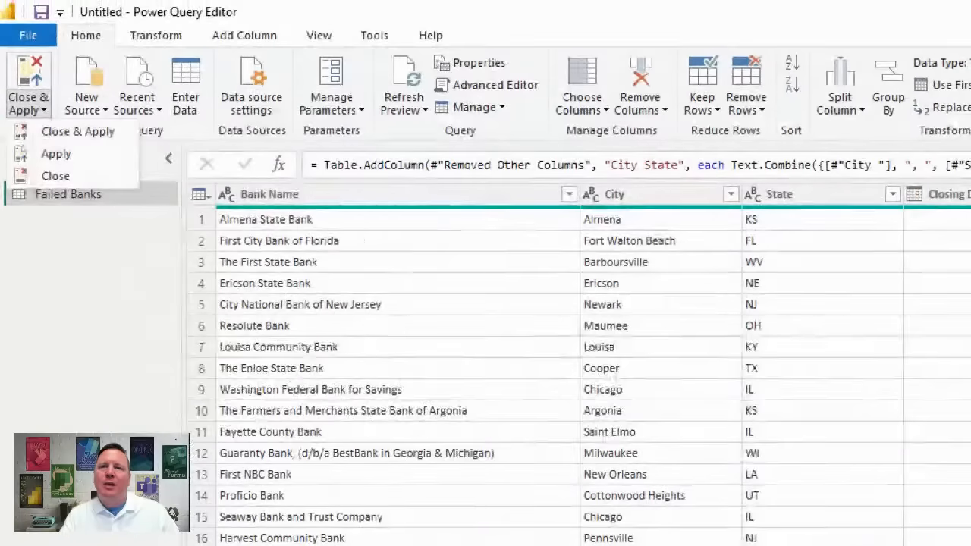
left_click_drag(134, 22, 237, 23)
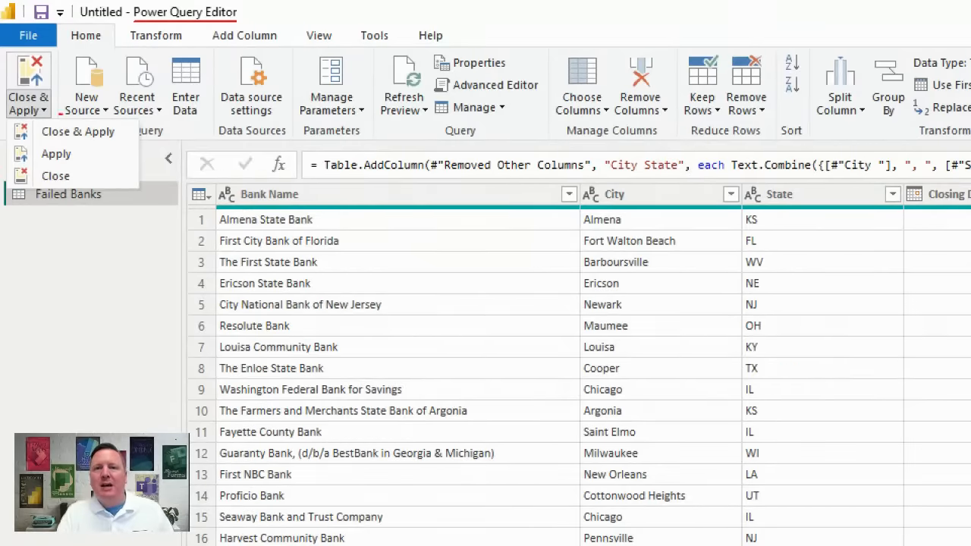
left_click_drag(114, 24, 57, 47)
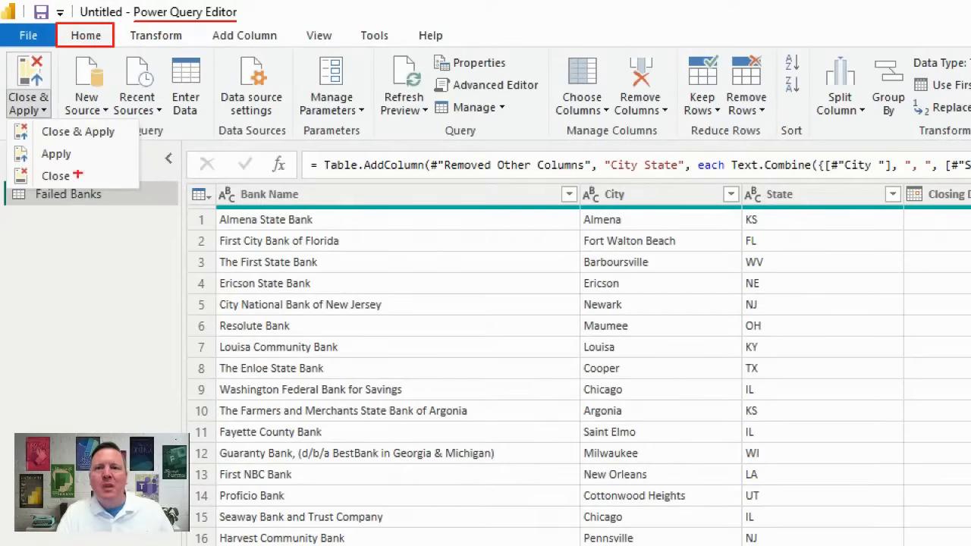
left_click_drag(53, 86, 8, 117)
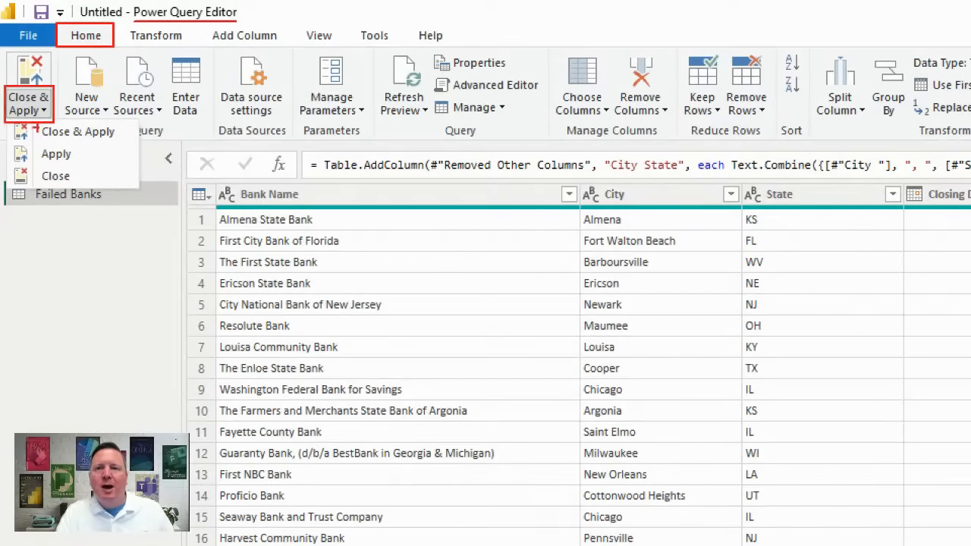
left_click_drag(124, 132, 163, 160)
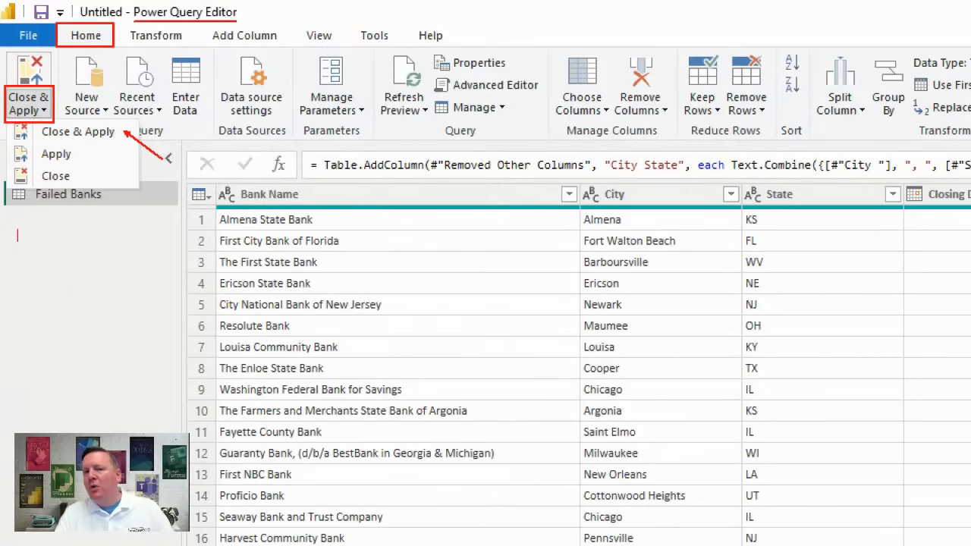
type("C")
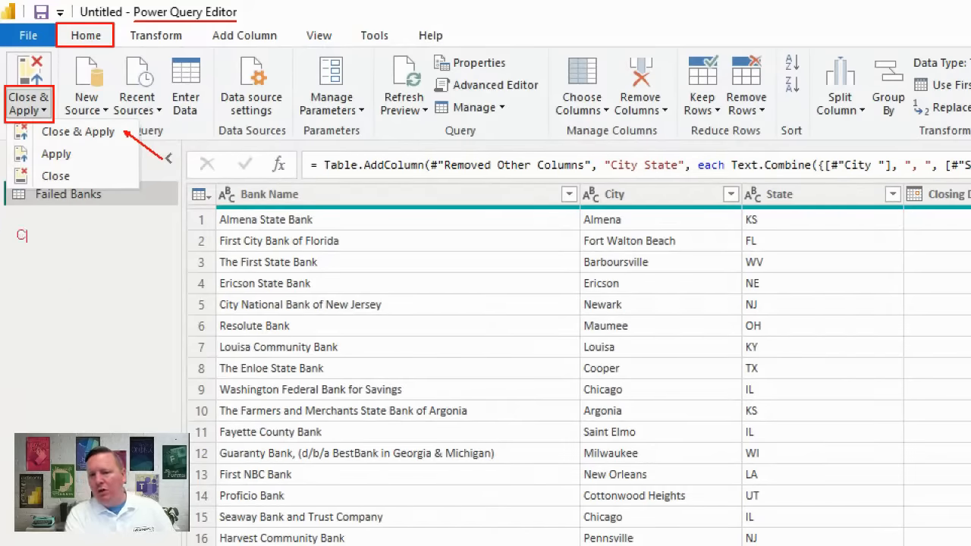
type("lose - C")
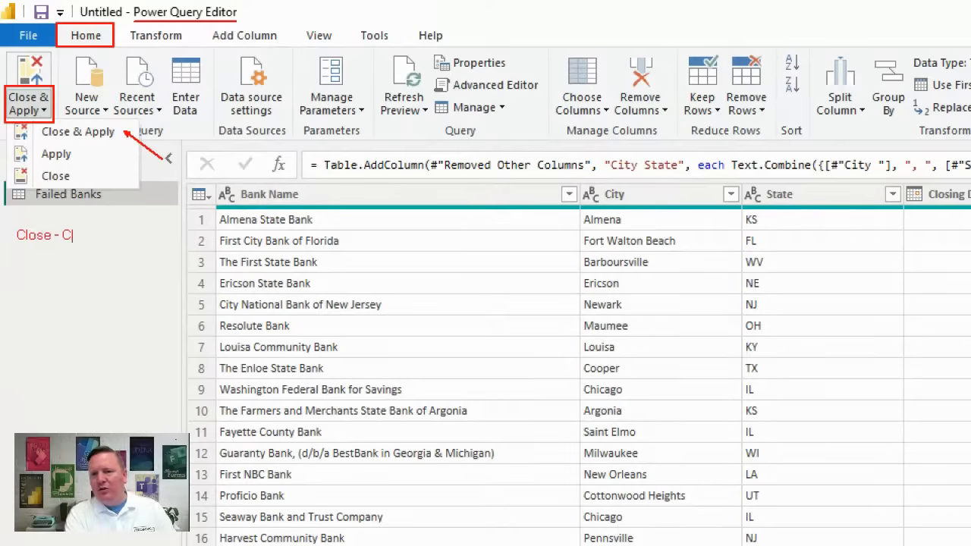
type("lose the Power")
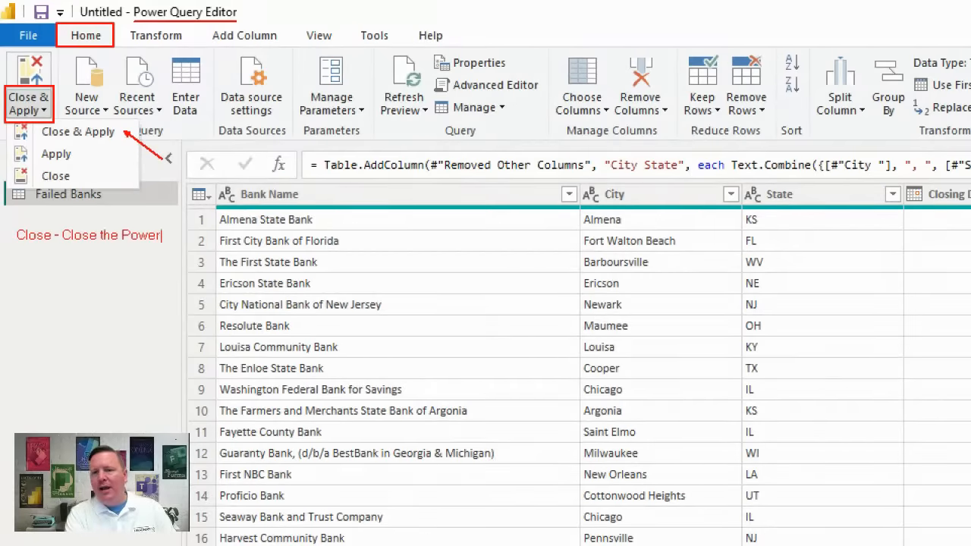
type(" Query Editor")
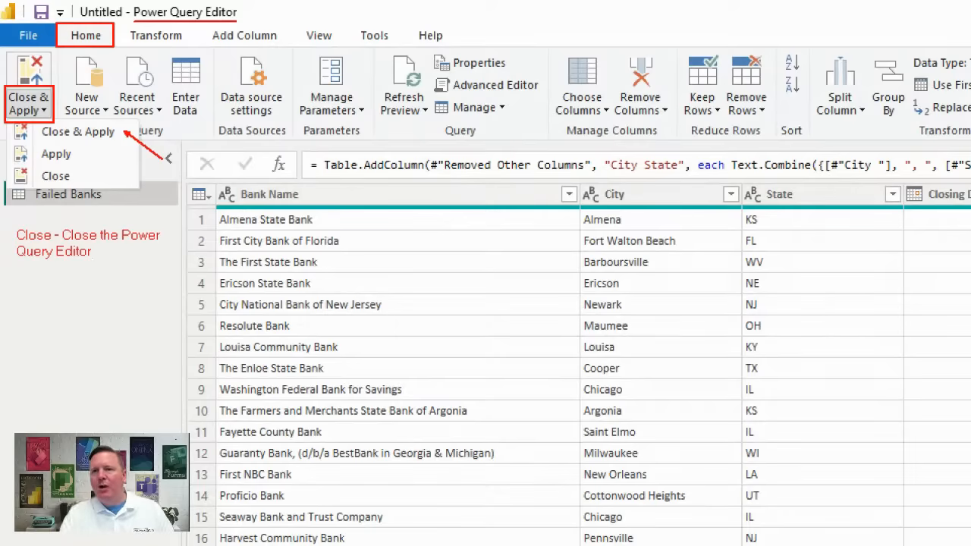
left_click_drag(244, 13, 301, 29)
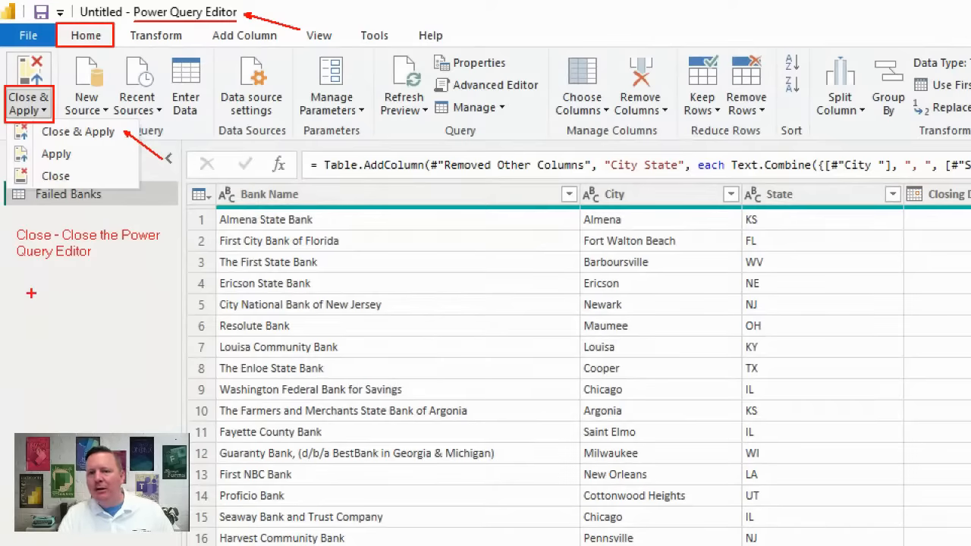
type("tor ")
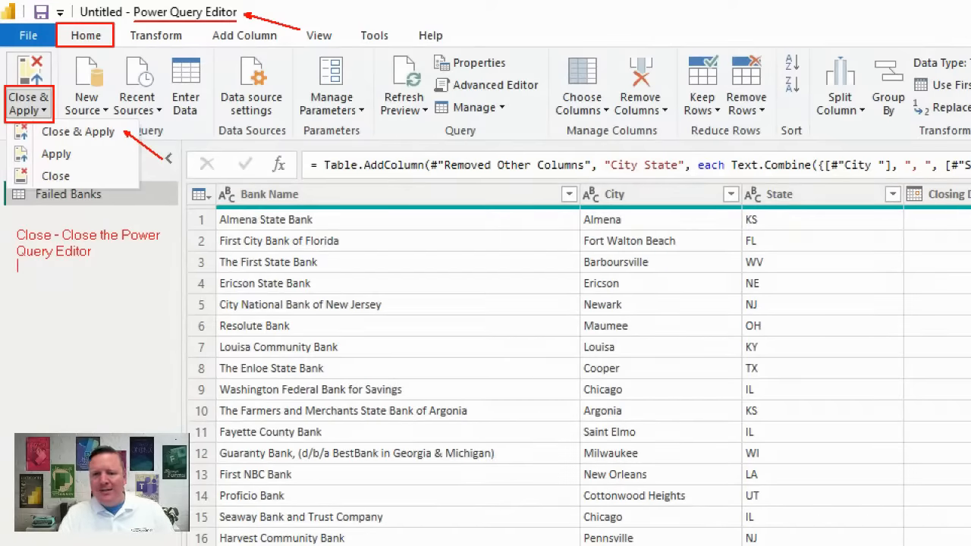
type("Apply - ")
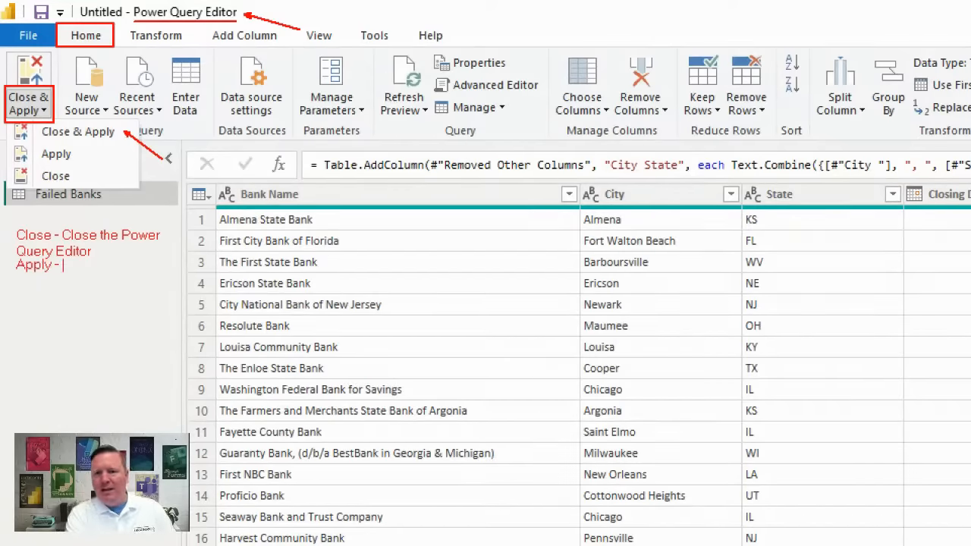
type("Load the results")
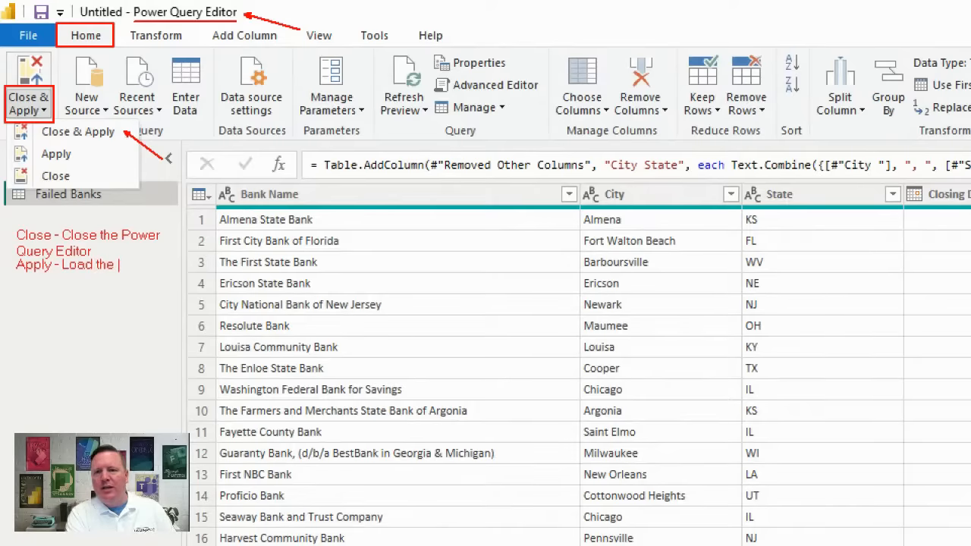
key("Return")
type("of y")
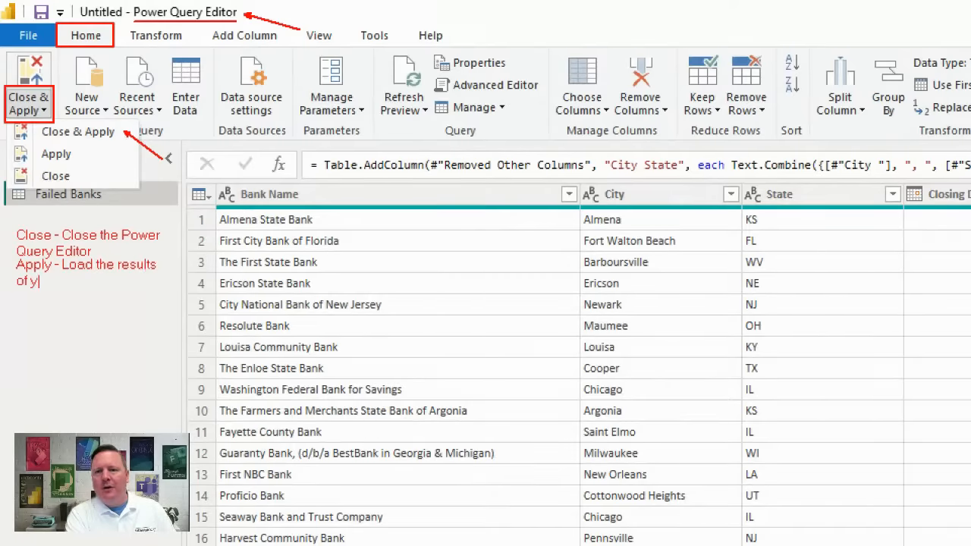
type("our query int")
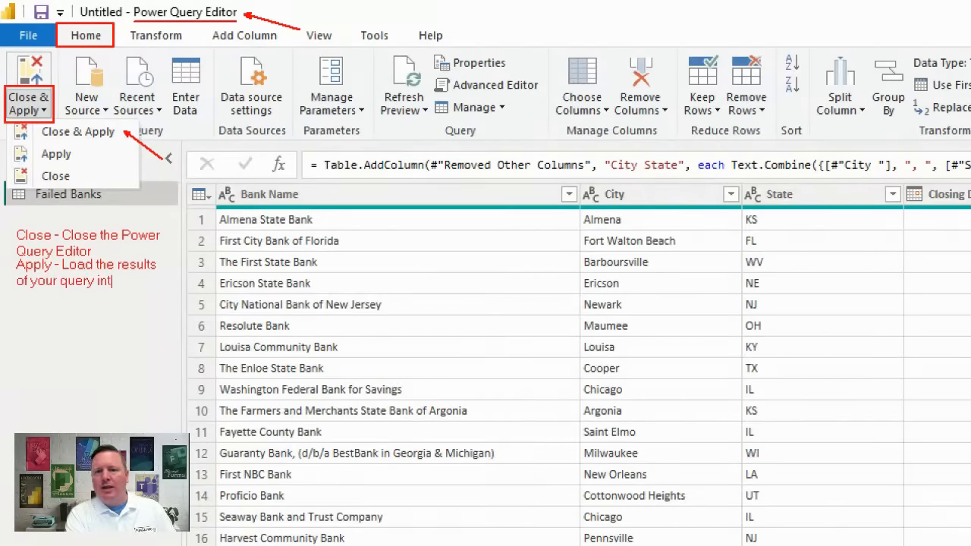
type("o the data model")
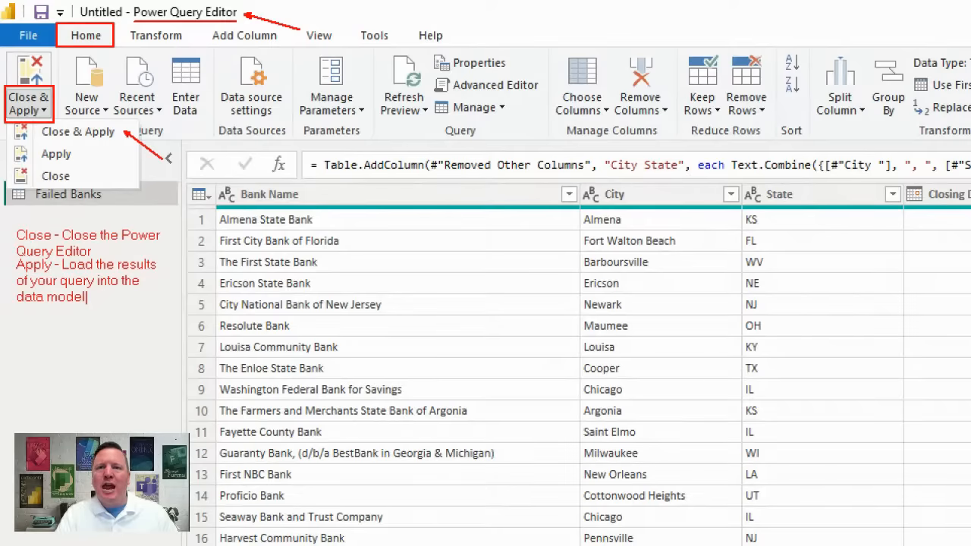
key("Escape")
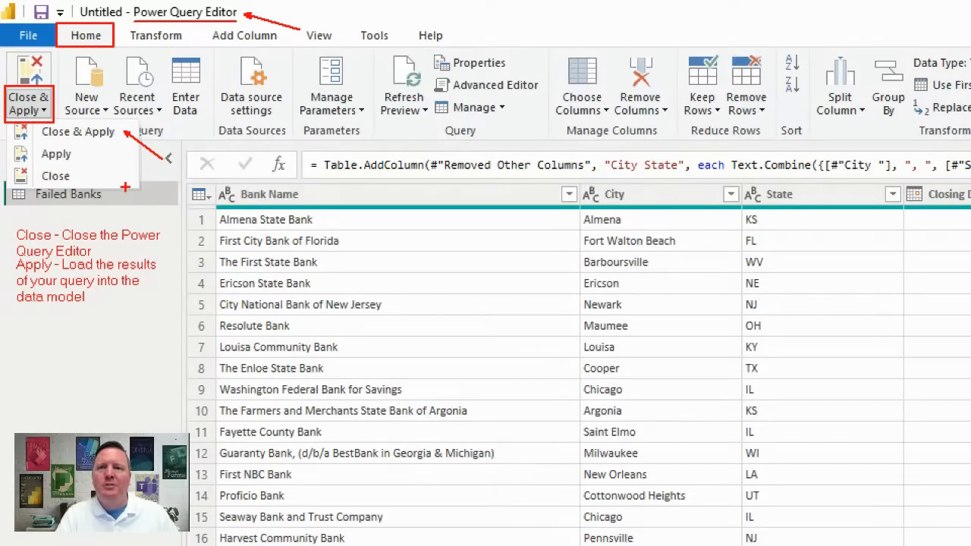
key("Escape")
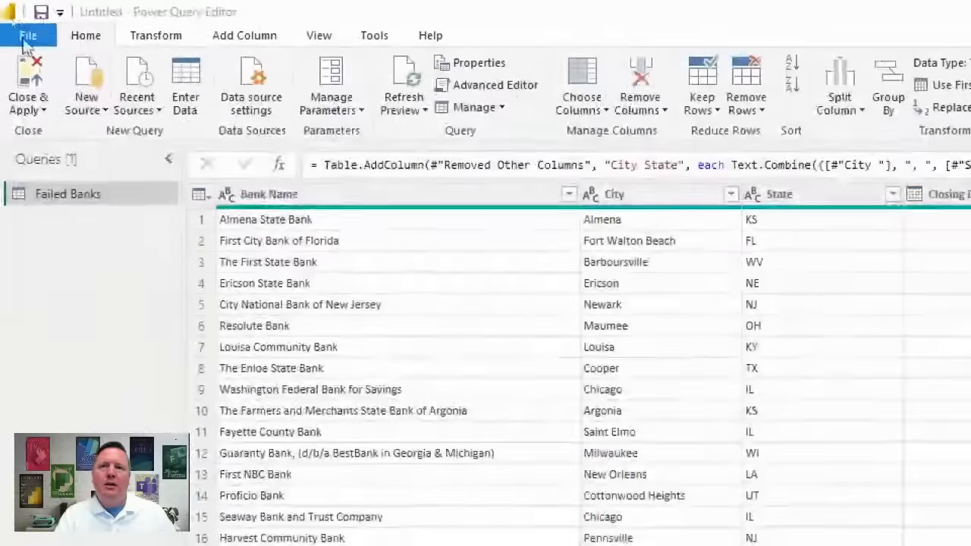
- Close the query editor and apply its changes so that the Failed Banks query loads into the data model
left_click(23, 55)
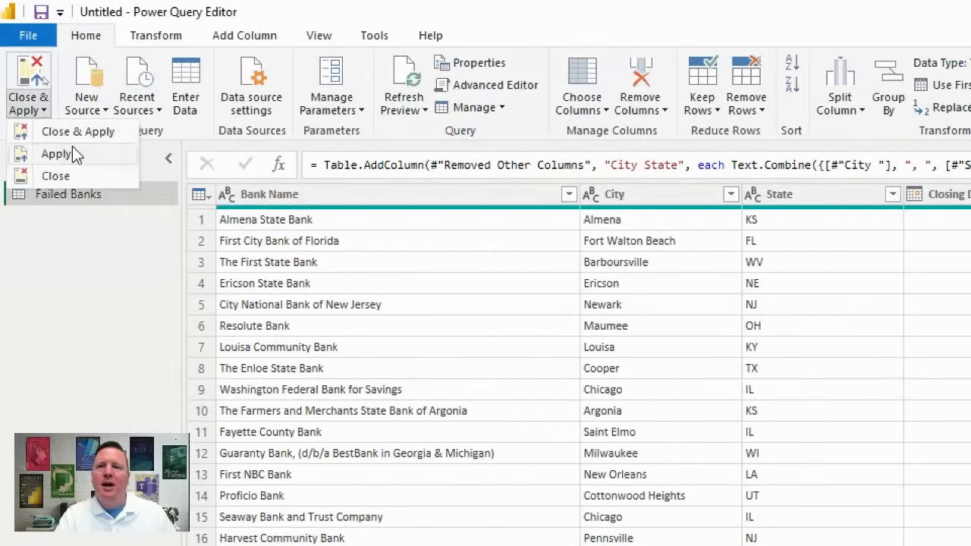
left_click(105, 138)
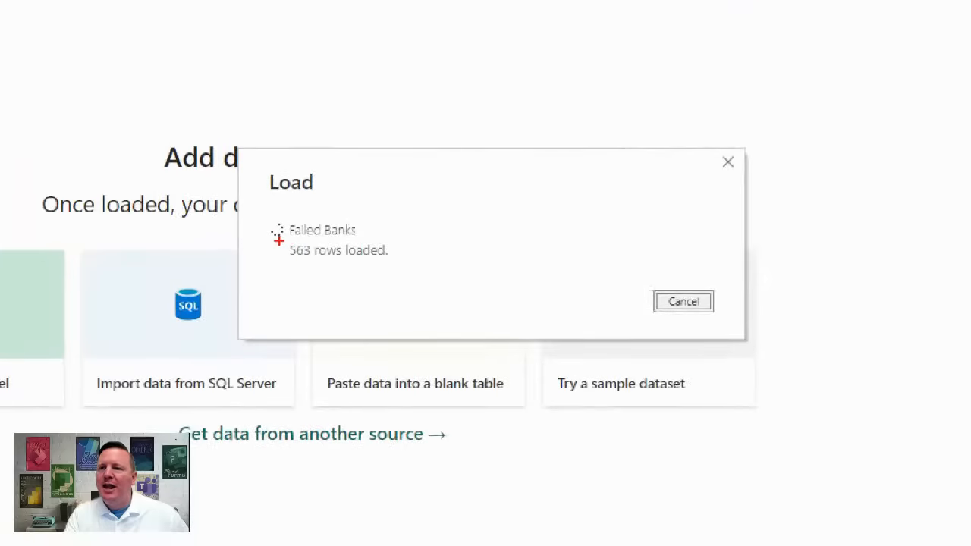
left_click_drag(279, 240, 399, 269)
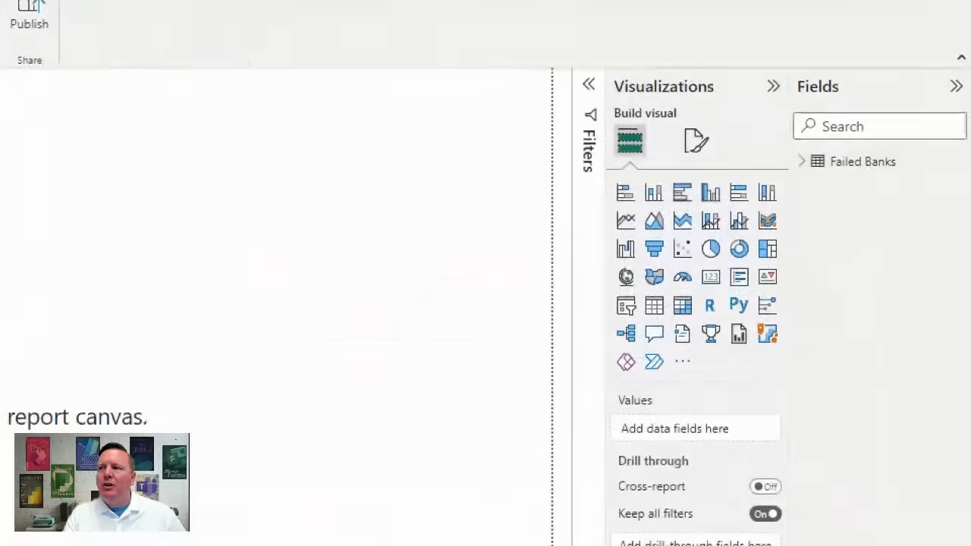
left_click(923, 102)
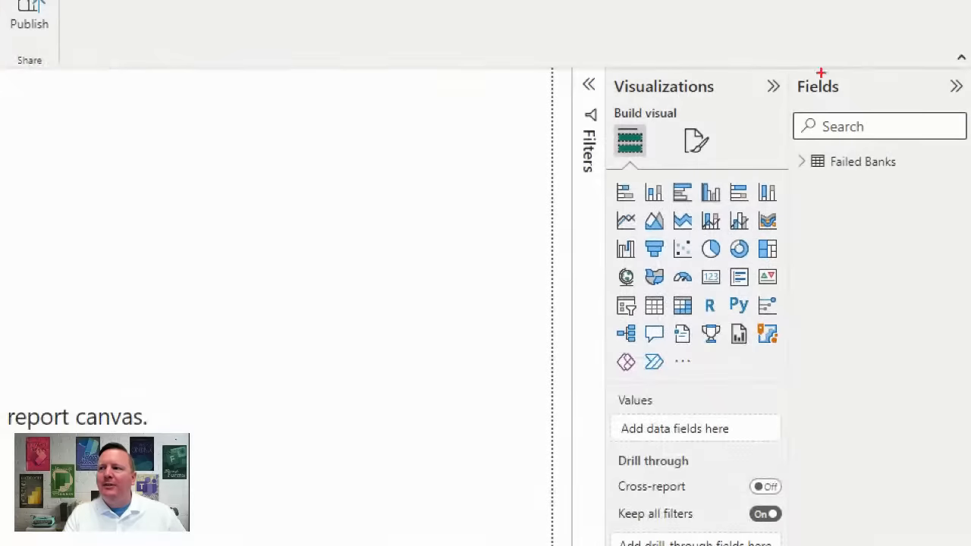
mouse_move(785, 65)
left_mouse_down()
mouse_move(941, 377)
mouse_move(969, 528)
left_mouse_up()
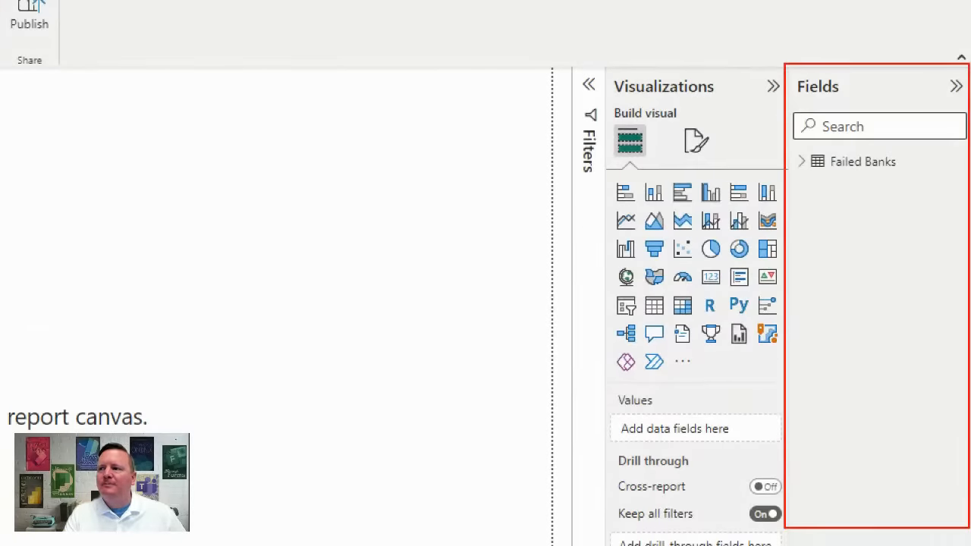
mouse_move(903, 122)
left_mouse_down()
mouse_move(763, 199)
mouse_move(865, 110)
left_mouse_up()
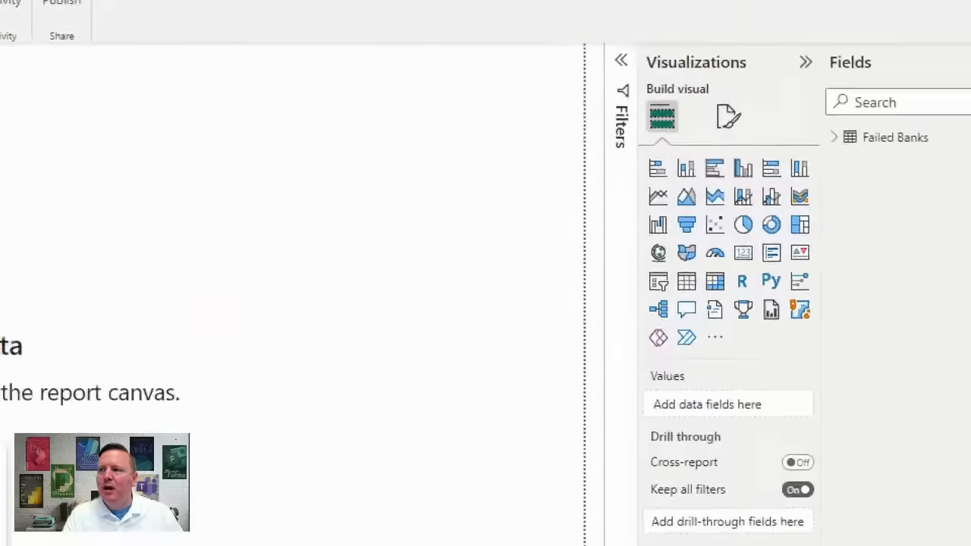
mouse_move(636, 37)
left_mouse_down()
mouse_move(785, 535)
mouse_move(828, 534)
left_mouse_up()
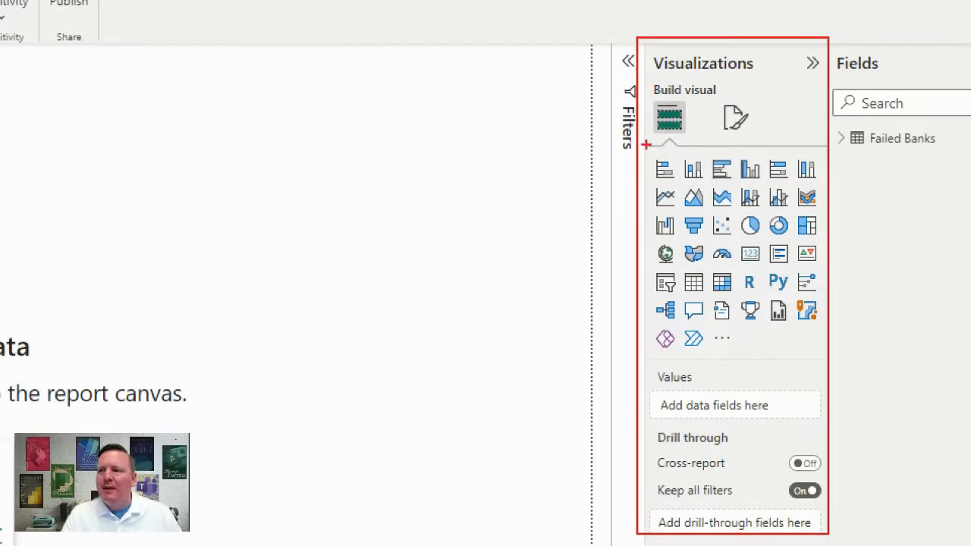
mouse_move(646, 145)
left_mouse_down()
mouse_move(666, 181)
mouse_move(680, 182)
mouse_move(548, 167)
left_mouse_up()
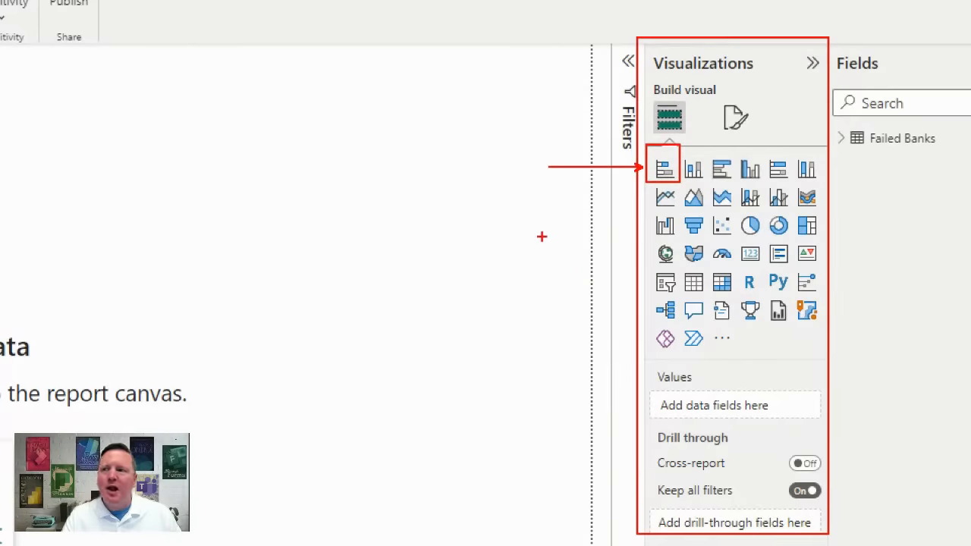
key("Escape")
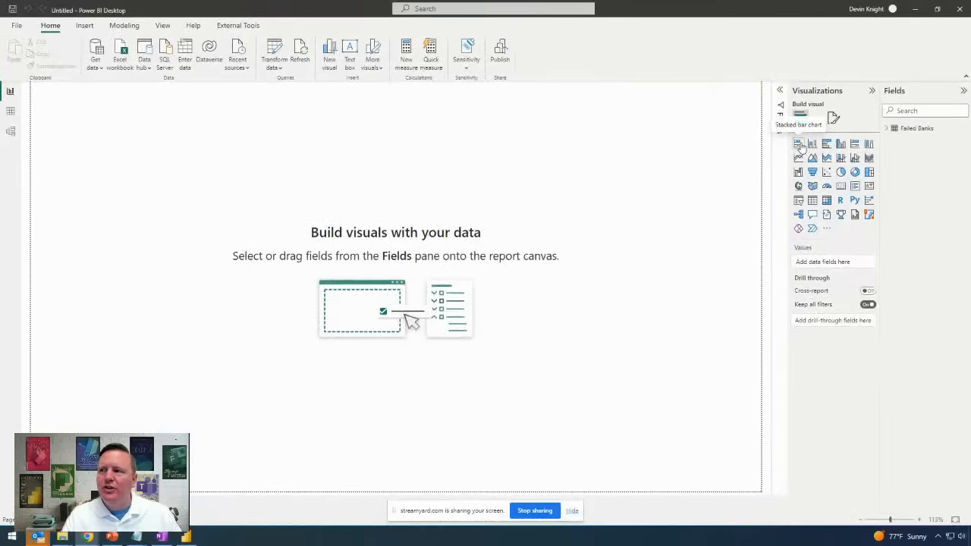
- Add an empty stacked bar chart to the report page, move it in from the page's upper-left corner and make it slightly smaller
left_click(798, 146)
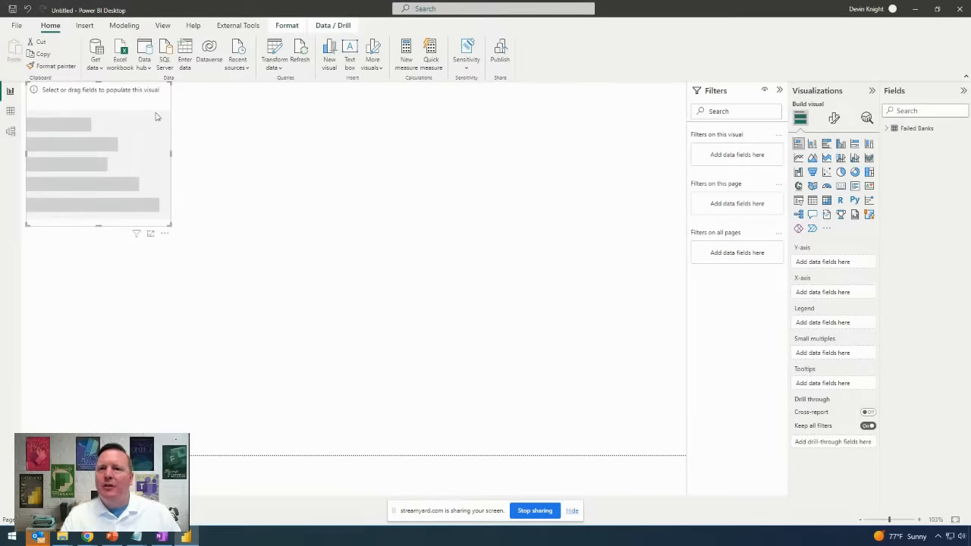
left_click_drag(126, 98, 167, 129)
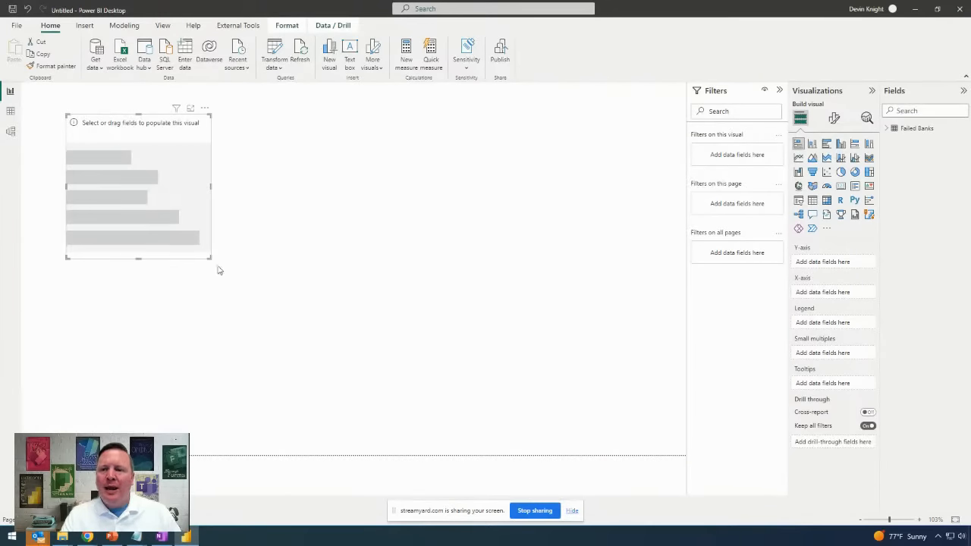
left_click_drag(211, 258, 182, 253)
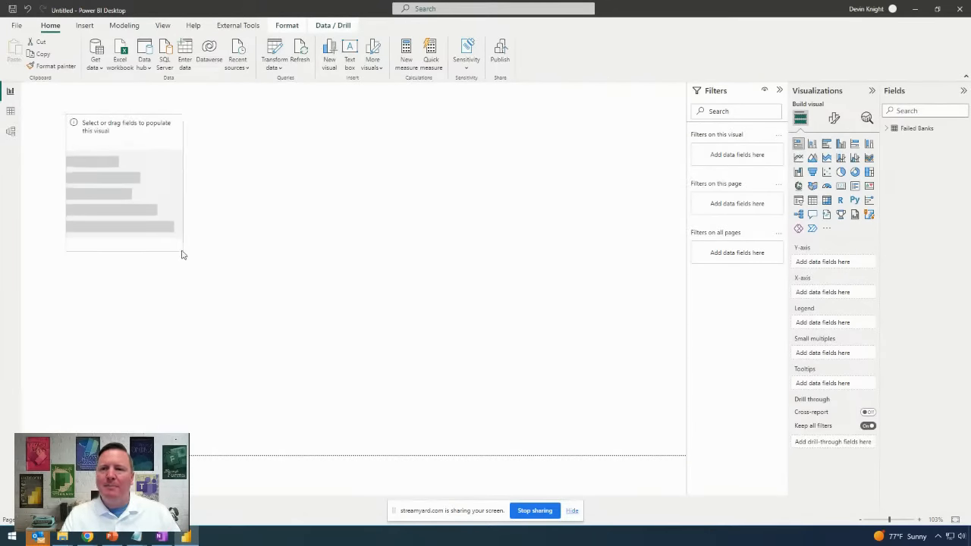
- Enlarge the empty stacked bar chart and move it closer to the report page's upper-left corner
left_click_drag(145, 142, 186, 141)
left_click_drag(176, 250, 247, 289)
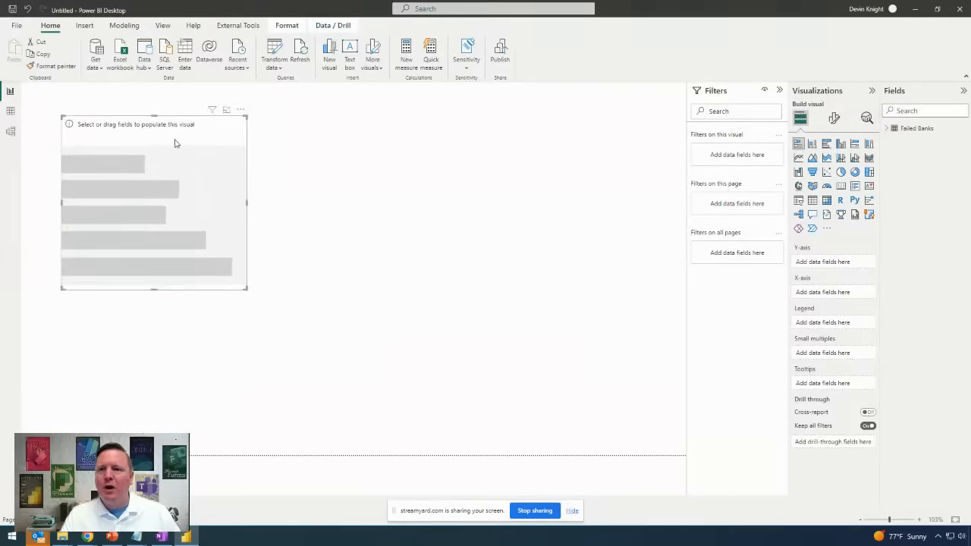
mouse_move(156, 130)
left_mouse_down()
mouse_move(171, 124)
mouse_move(144, 120)
left_mouse_up()
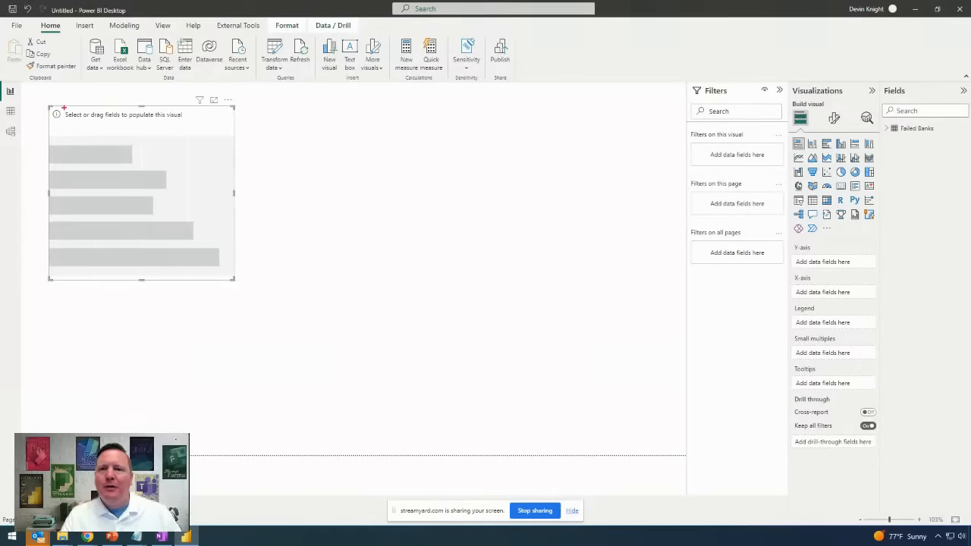
mouse_move(64, 109)
left_mouse_down()
mouse_move(126, 126)
mouse_move(191, 123)
left_mouse_up()
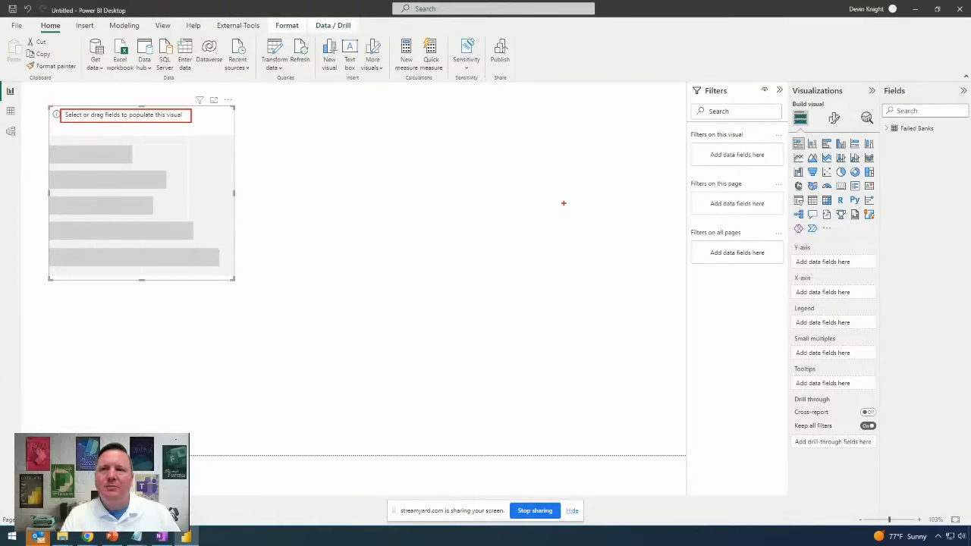
key("Escape")
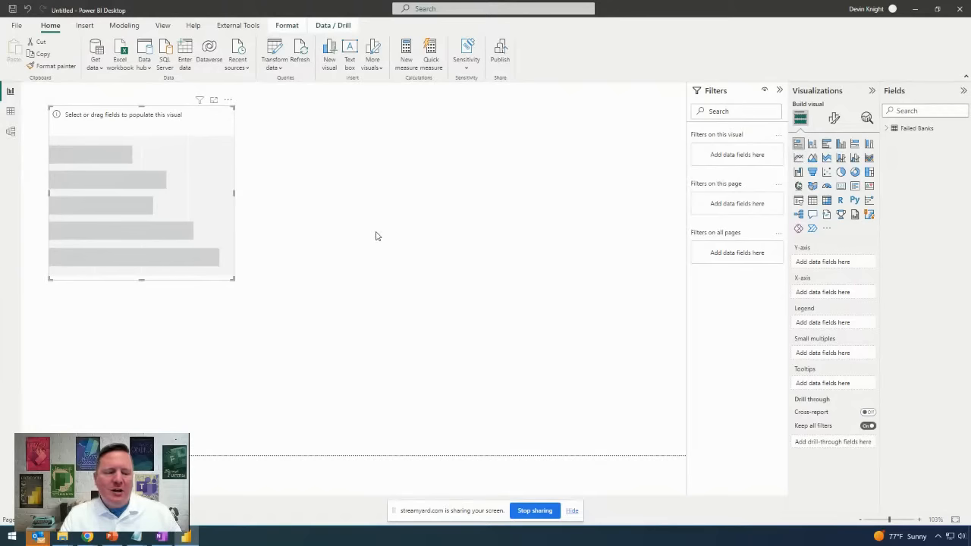
key("ctrl+2")
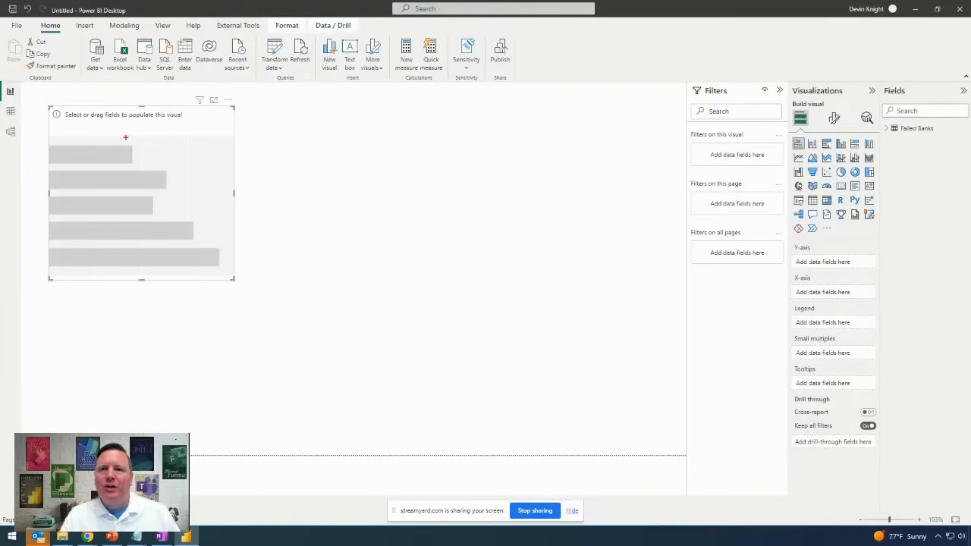
key("Escape")
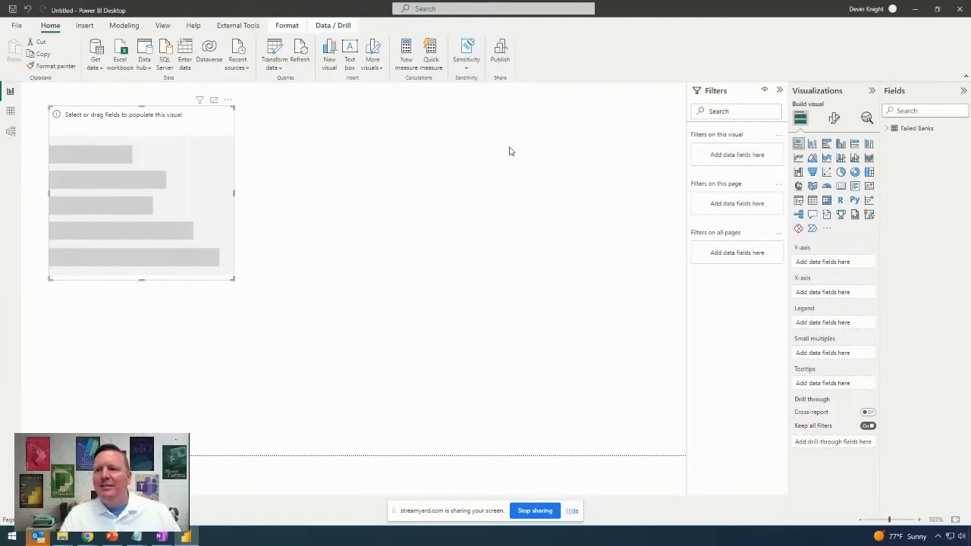
left_click(486, 173)
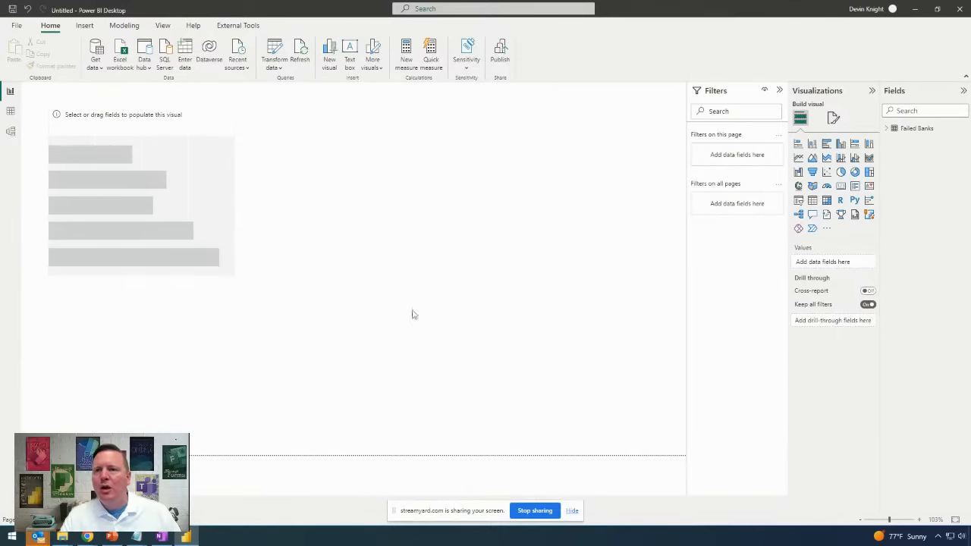
left_click(154, 126)
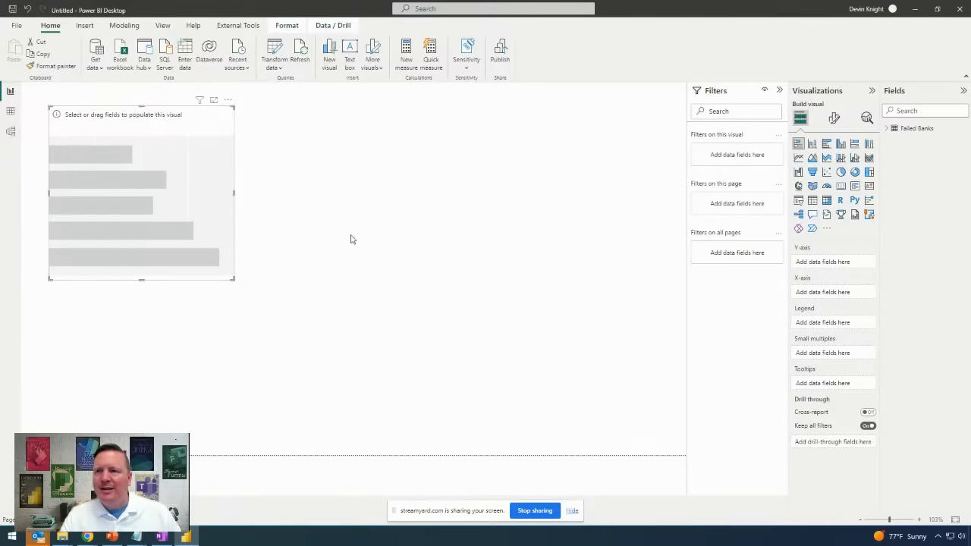
left_click(492, 206)
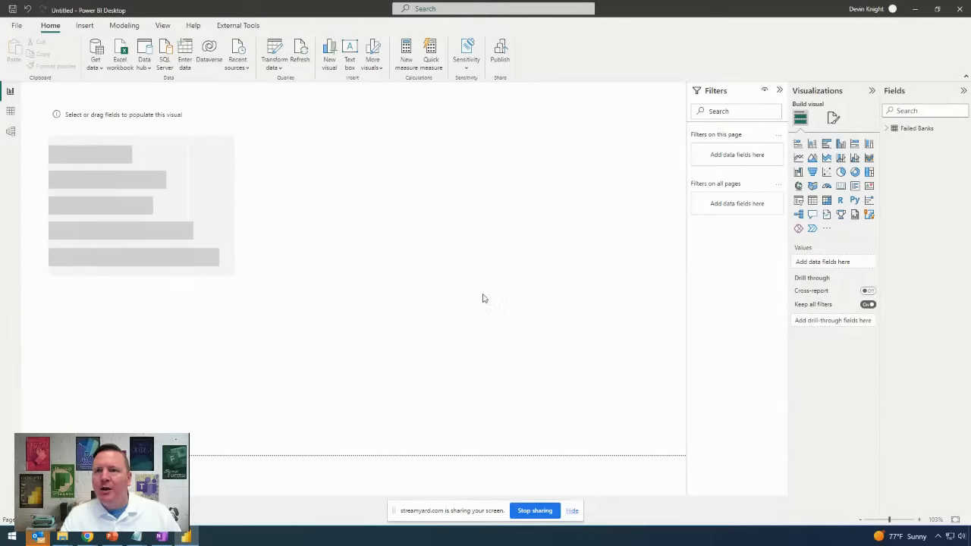
- Select the empty stacked bar chart and expand the Failed Banks table to list its fields
left_click(149, 127)
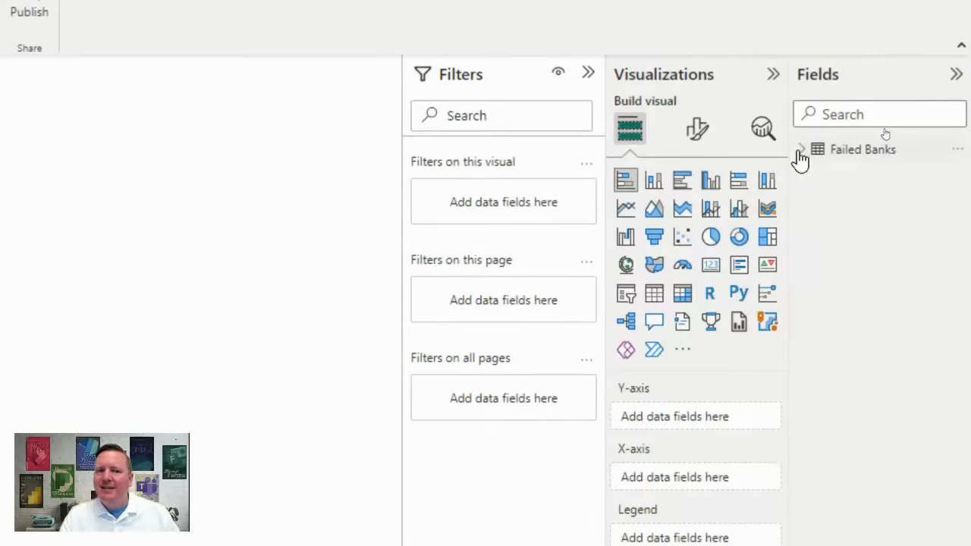
mouse_move(800, 159)
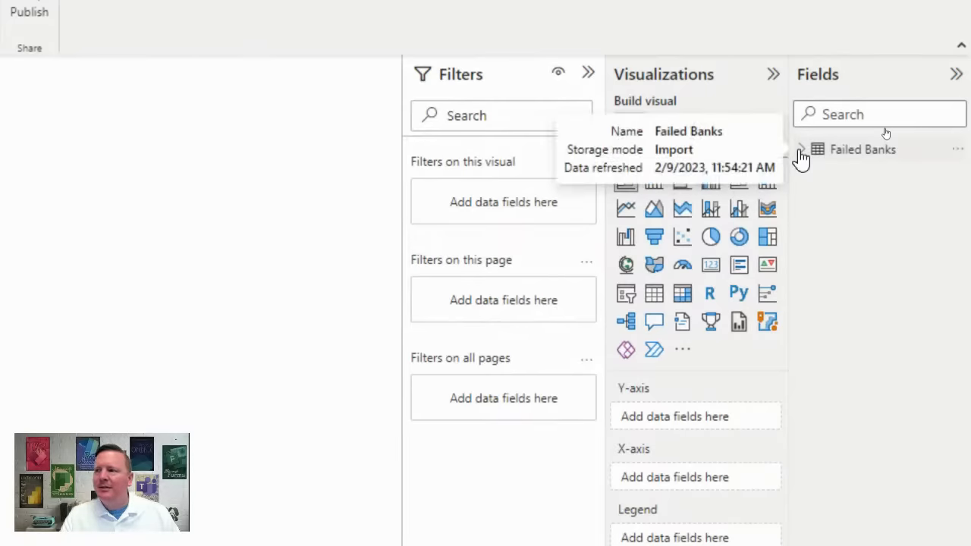
left_click(802, 156)
left_click(802, 161)
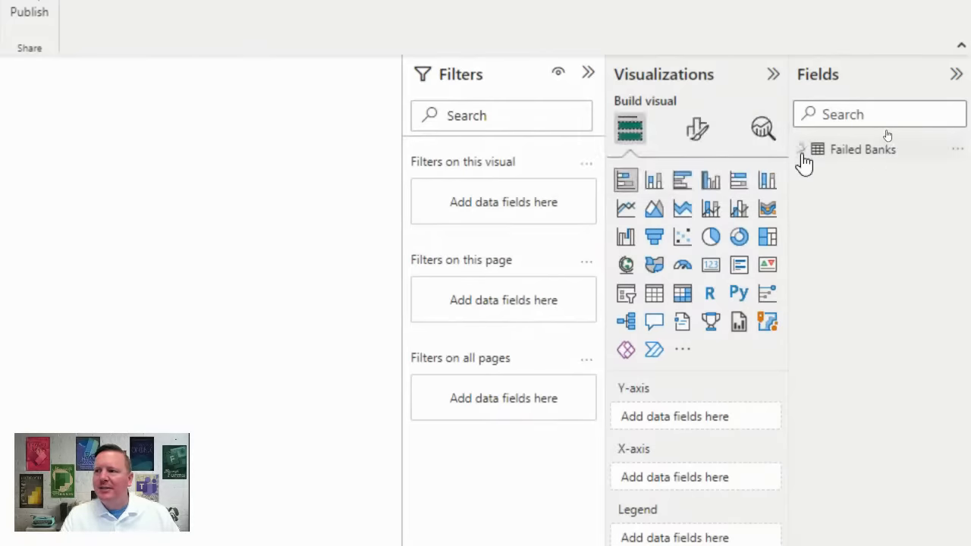
left_click(802, 156)
left_click(802, 155)
left_click(802, 156)
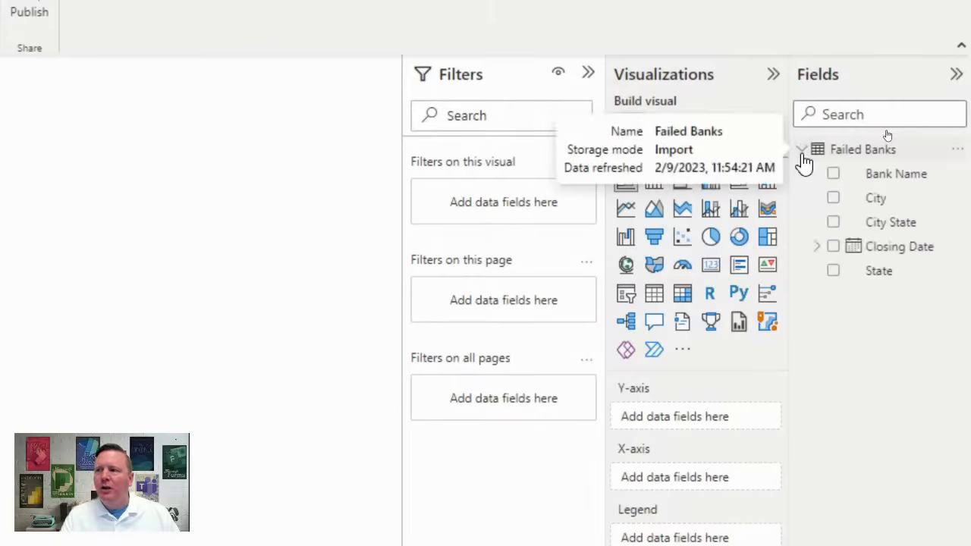
left_click(802, 156)
left_click(803, 155)
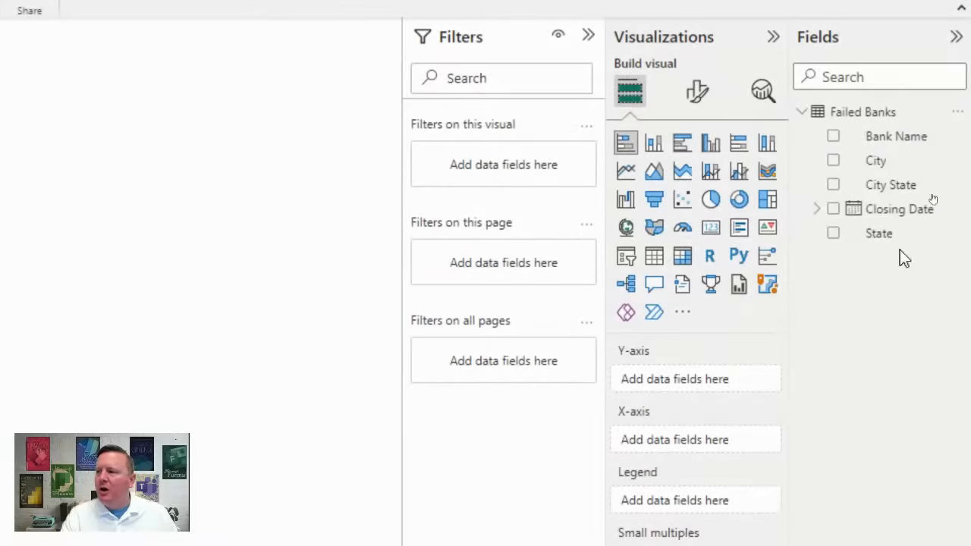
- Plot State on the Y-axis against the count of Bank Name on the X-axis, and enlarge the bar chart in both directions
left_click_drag(886, 244, 712, 381)
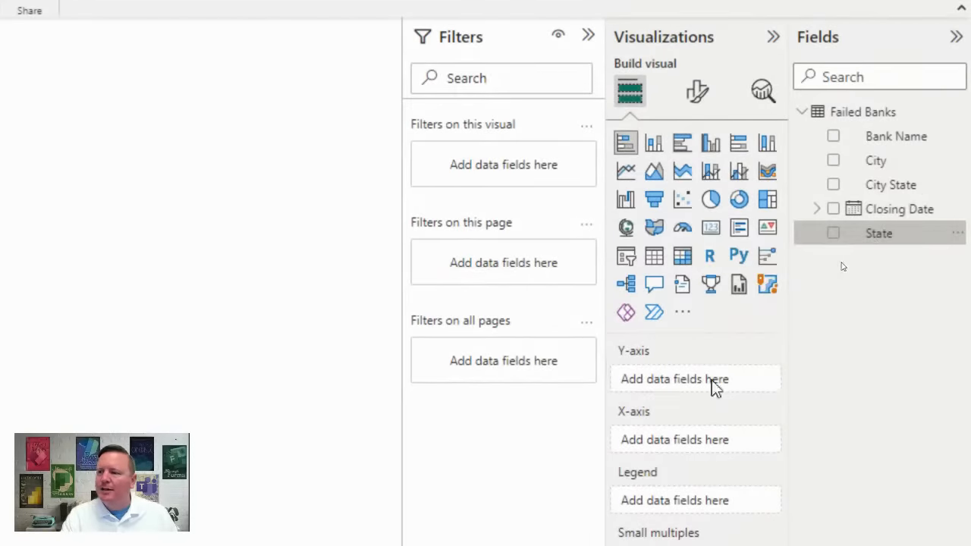
left_click_drag(897, 141, 728, 457)
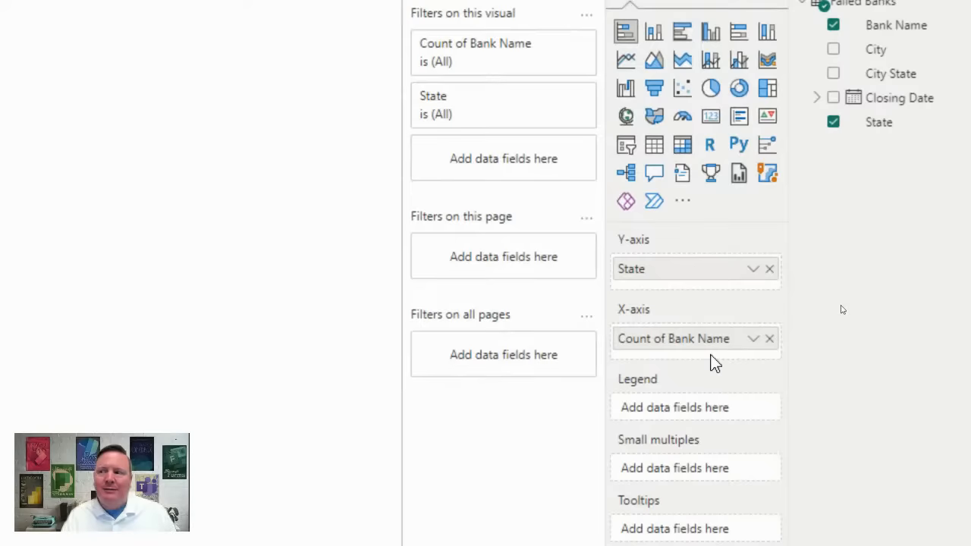
left_click(755, 348)
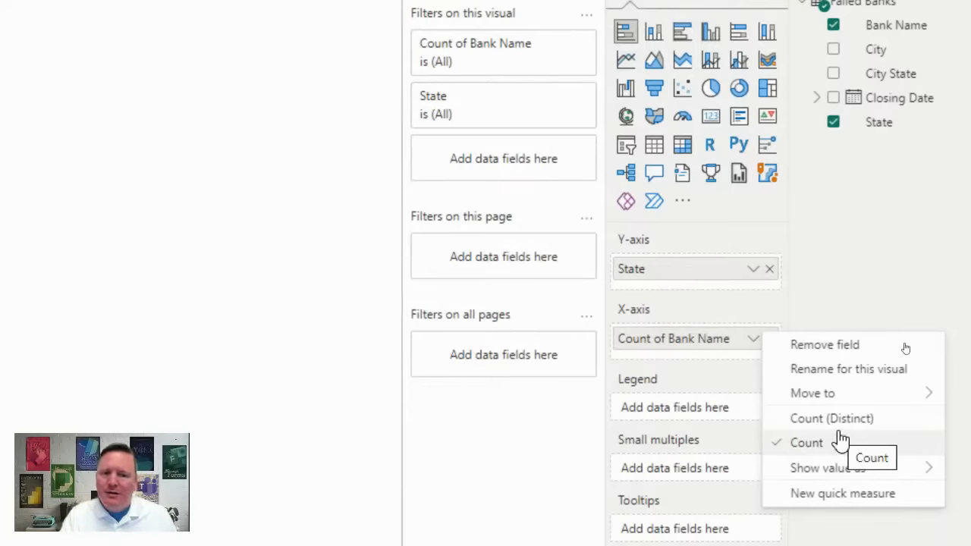
left_click(850, 295)
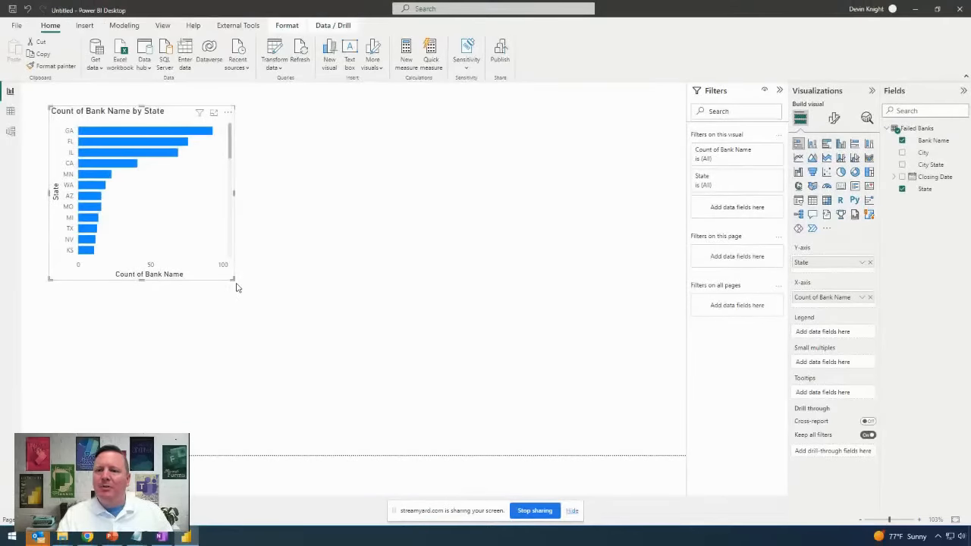
left_click_drag(233, 280, 316, 396)
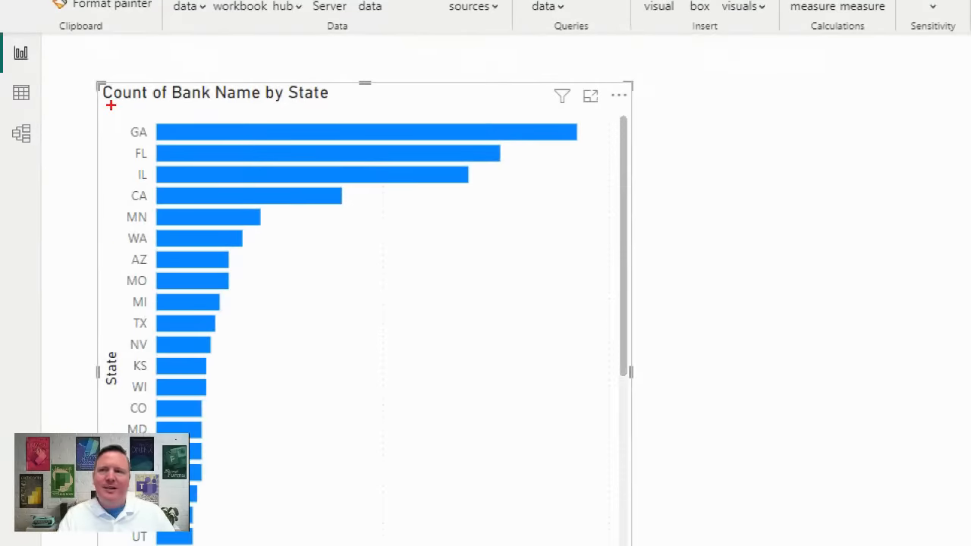
left_click_drag(110, 106, 620, 150)
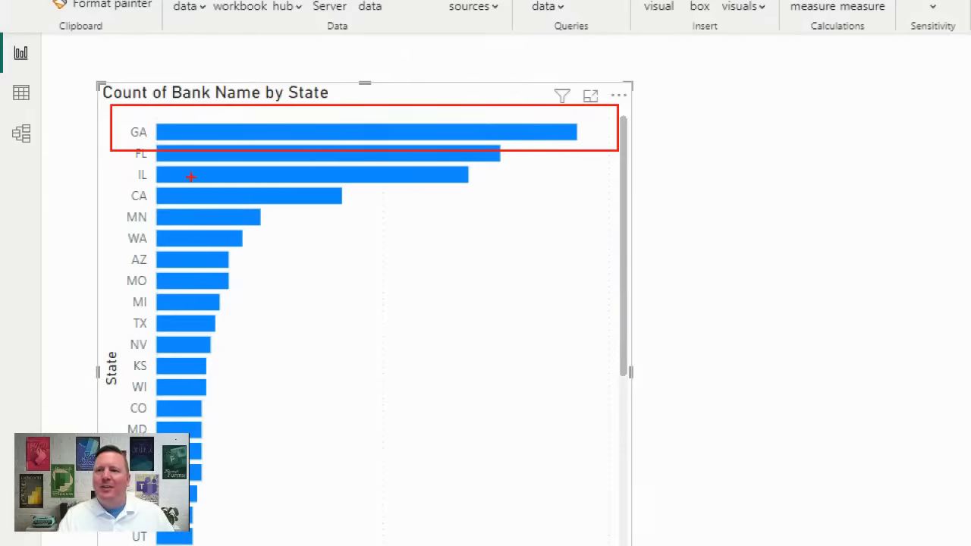
key("e")
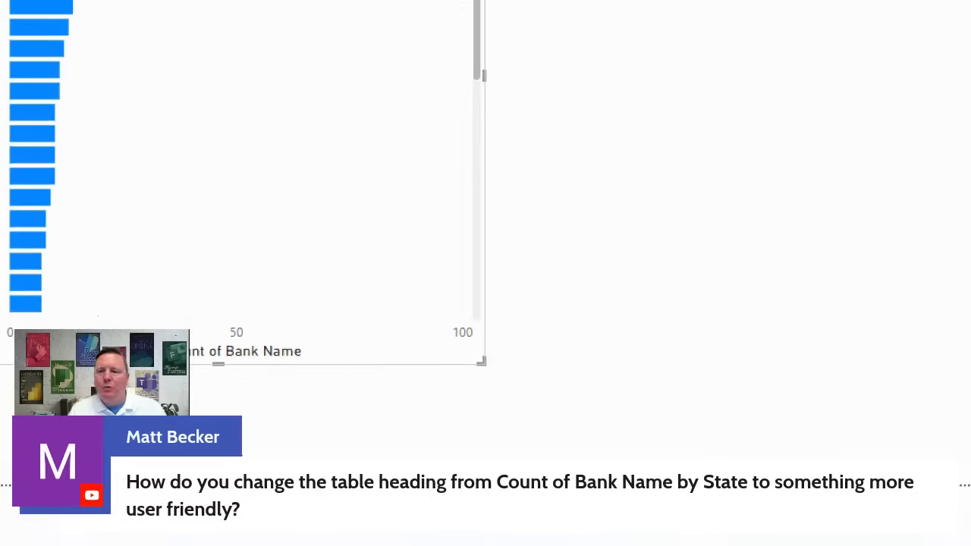
mouse_move(145, 331)
left_mouse_down()
mouse_move(312, 384)
mouse_move(326, 376)
left_mouse_up()
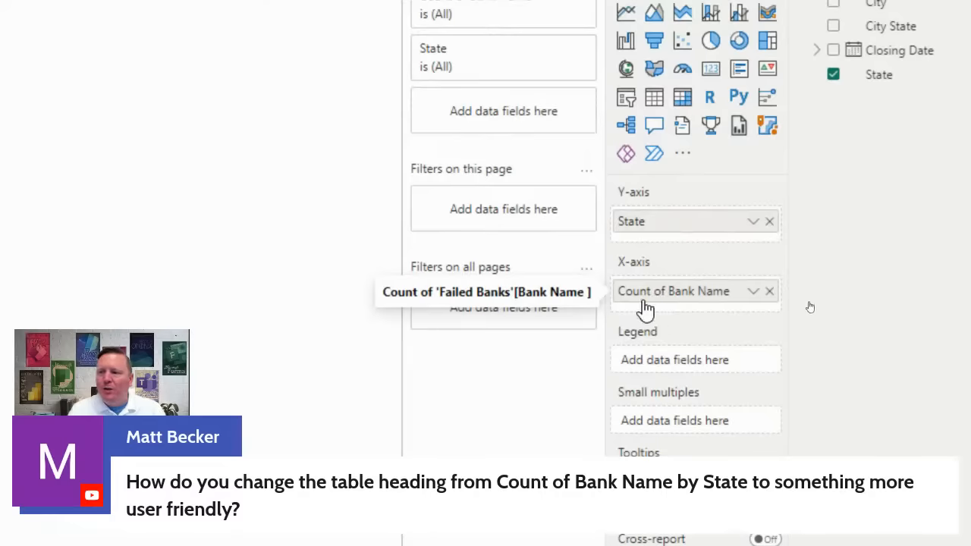
- Rename the X-axis field of the bar chart as Total Banks for this visual
double_click(697, 301)
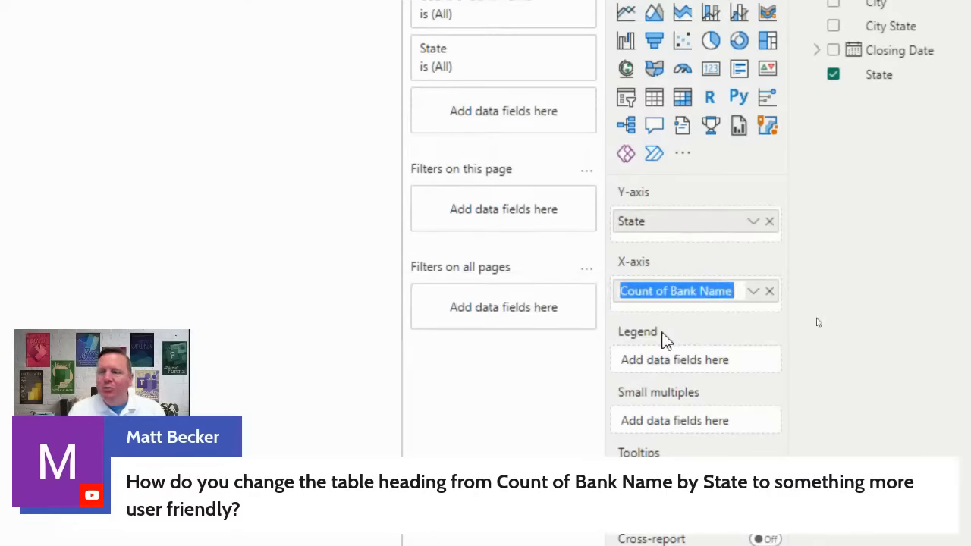
type("Total ")
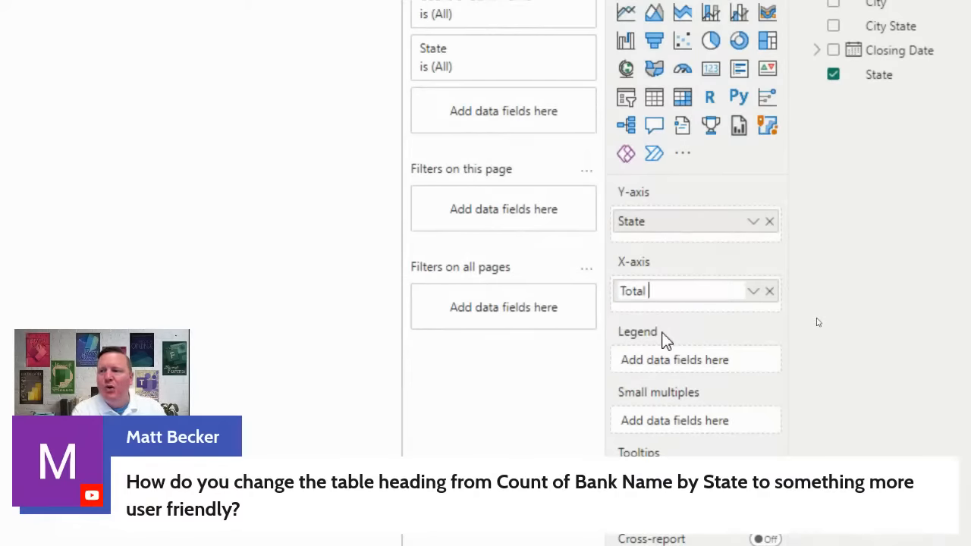
type("Banks")
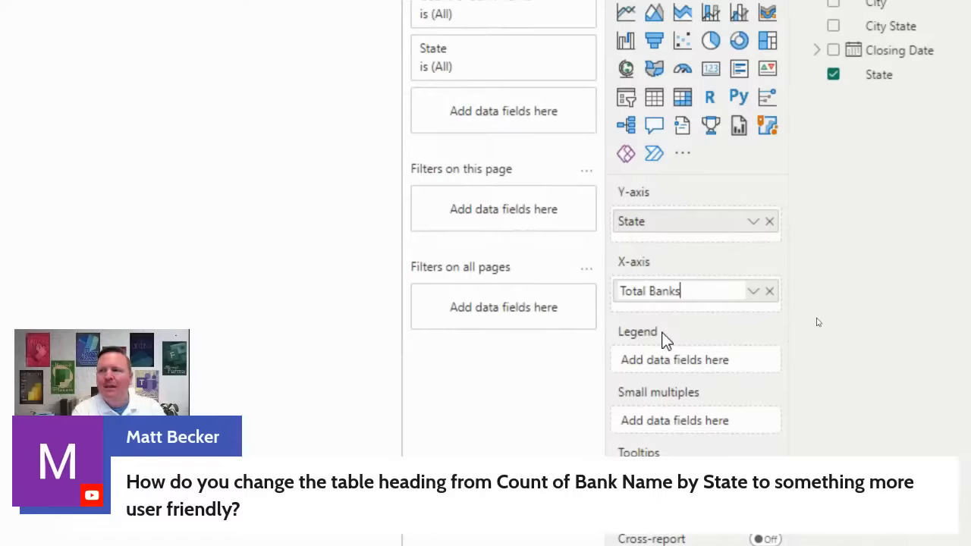
key("Return")
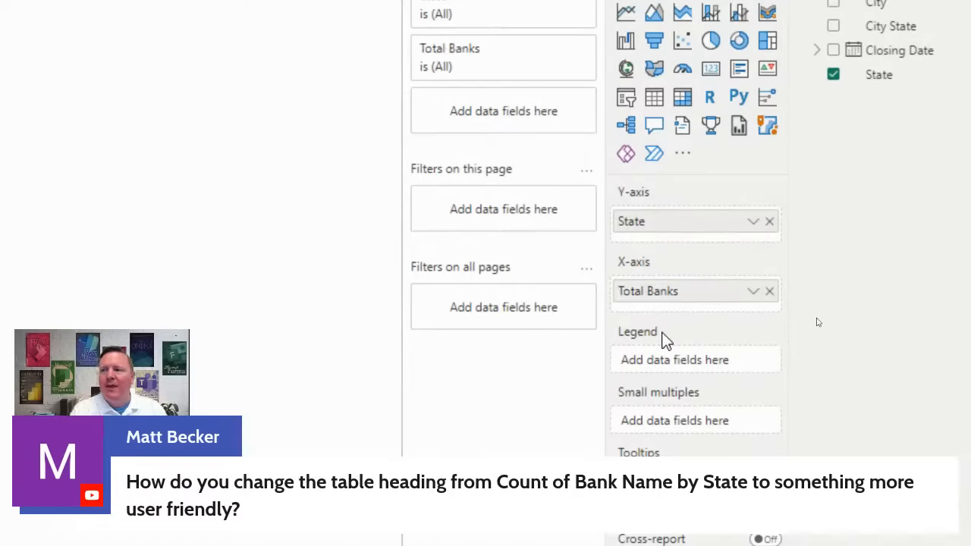
double_click(675, 294)
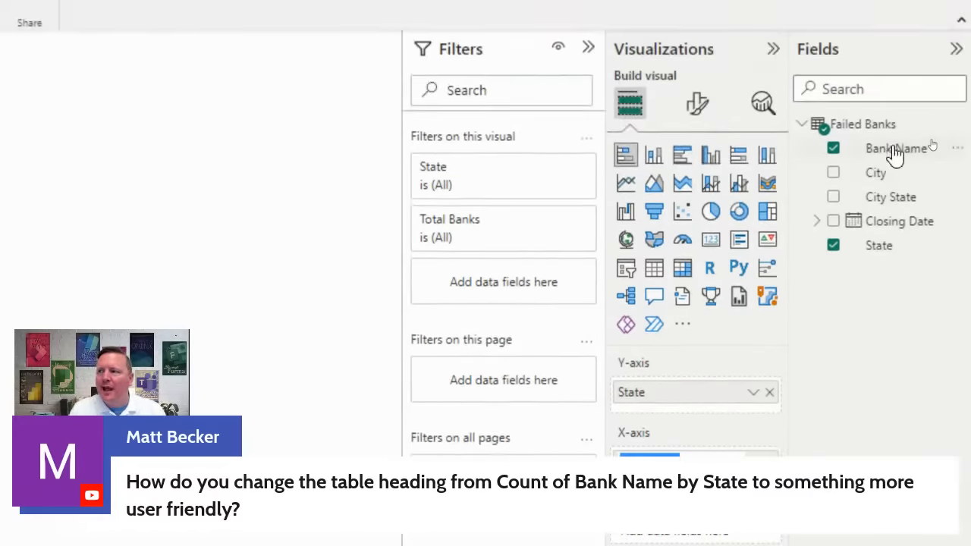
double_click(896, 150)
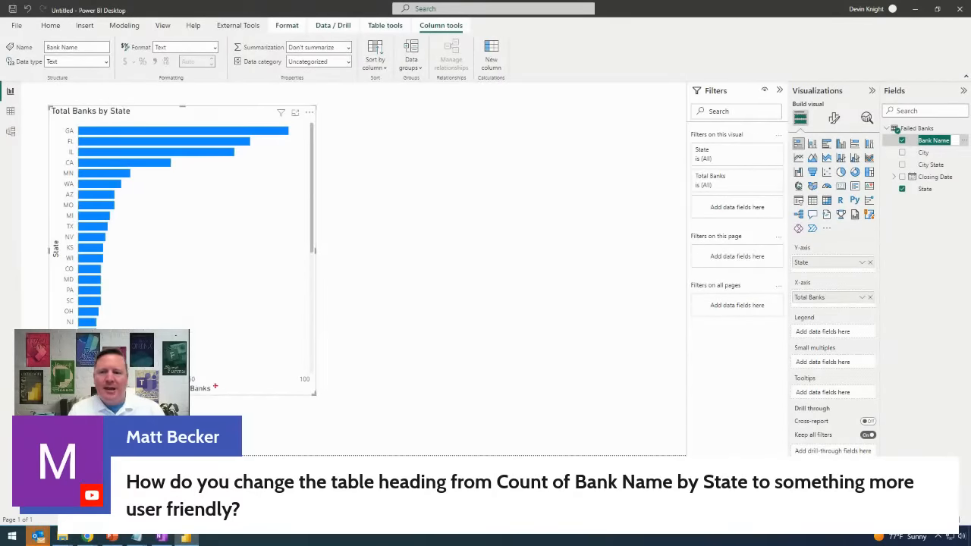
left_click_drag(190, 379, 344, 453)
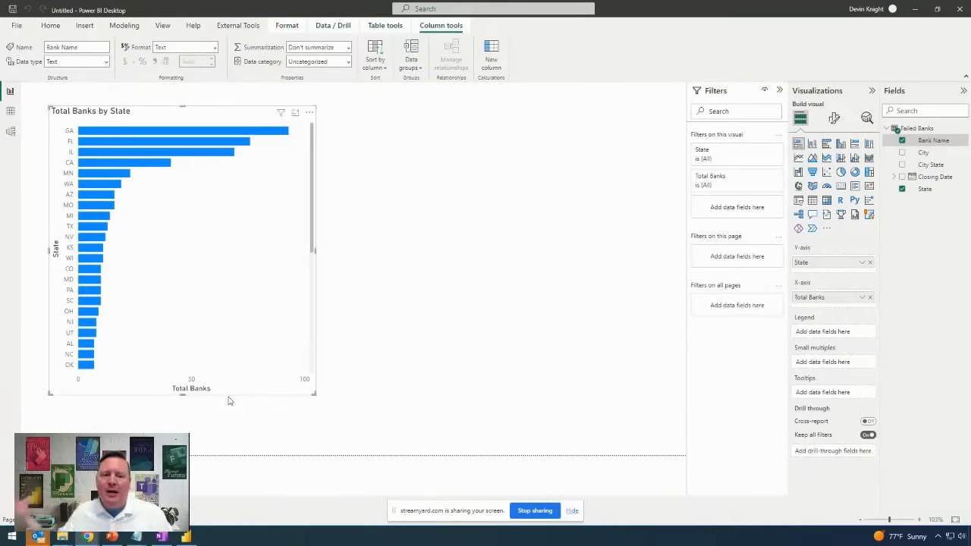
left_click(398, 262)
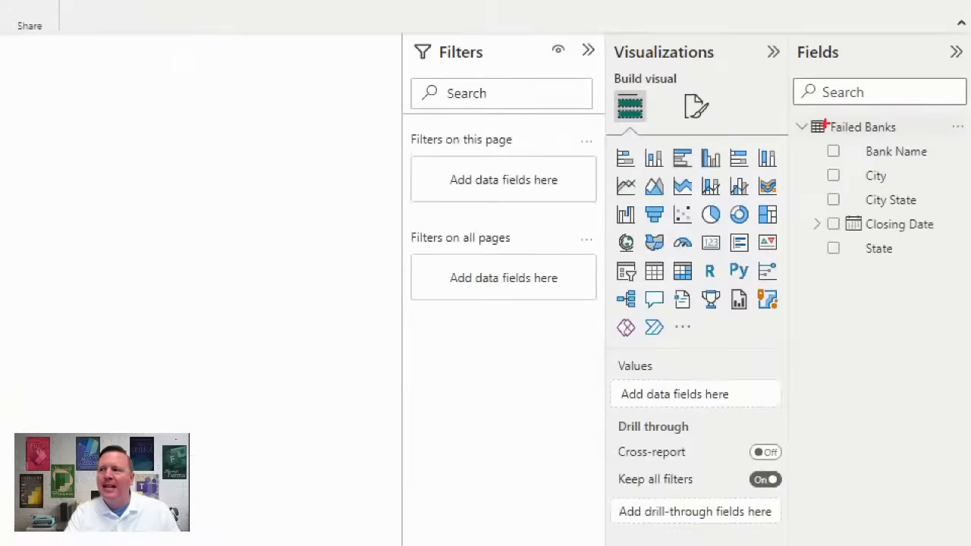
mouse_move(790, 109)
left_mouse_down()
mouse_move(847, 135)
mouse_move(921, 142)
left_mouse_up()
left_click_drag(798, 64, 861, 63)
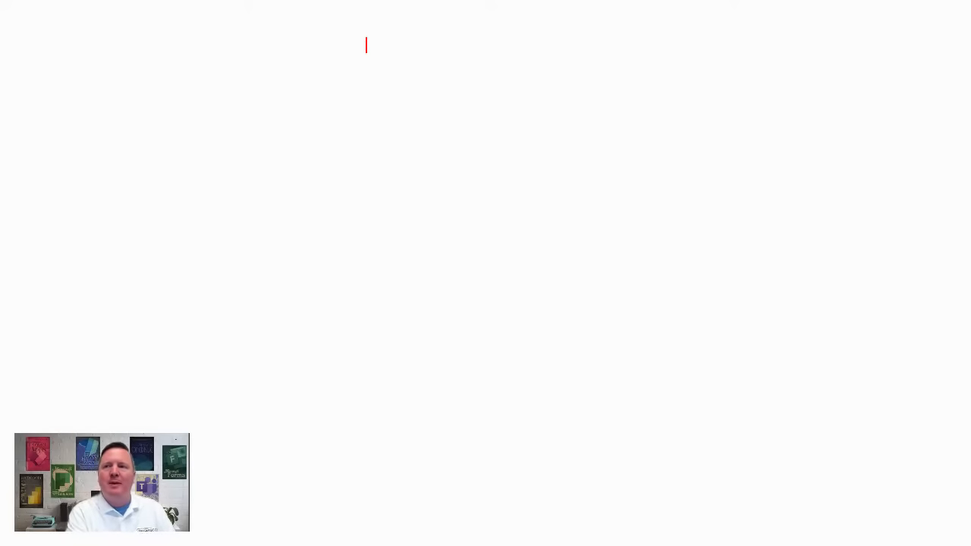
type("Date Tab")
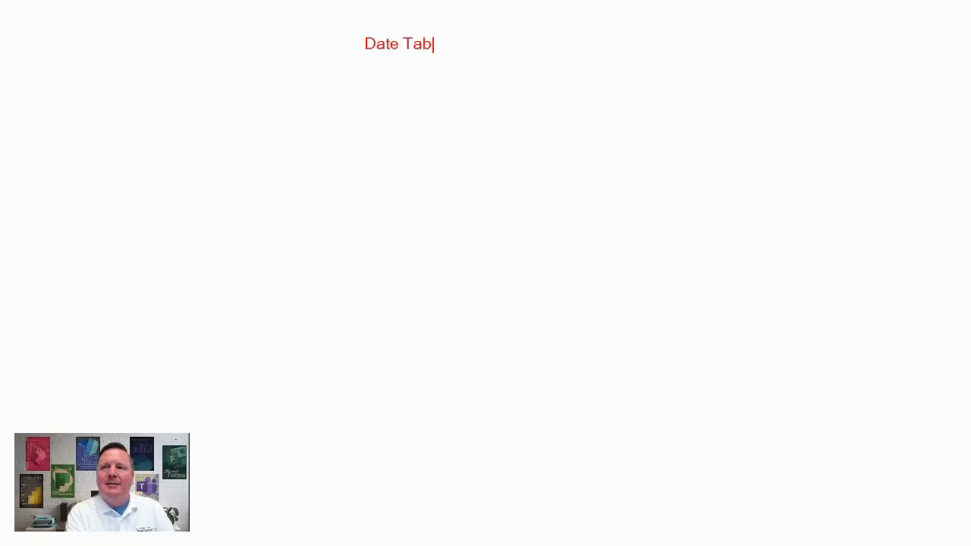
type("le")
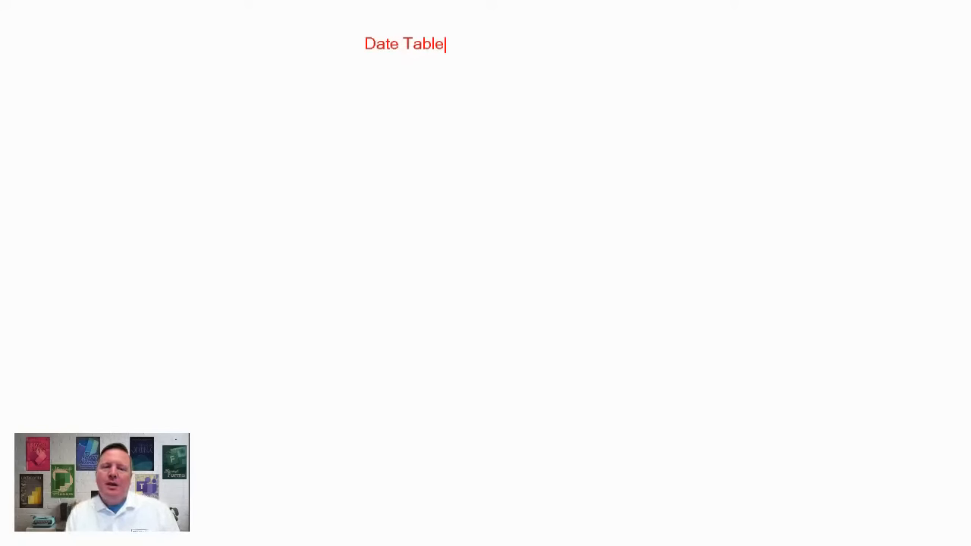
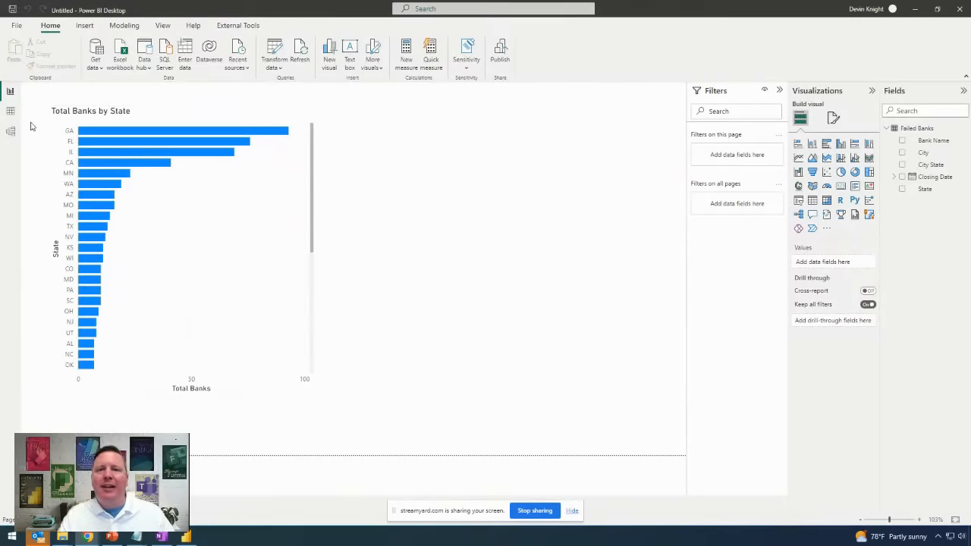
- Select the Total Banks by State chart and move it slightly inward from the report page's upper-left corner
left_click(58, 115)
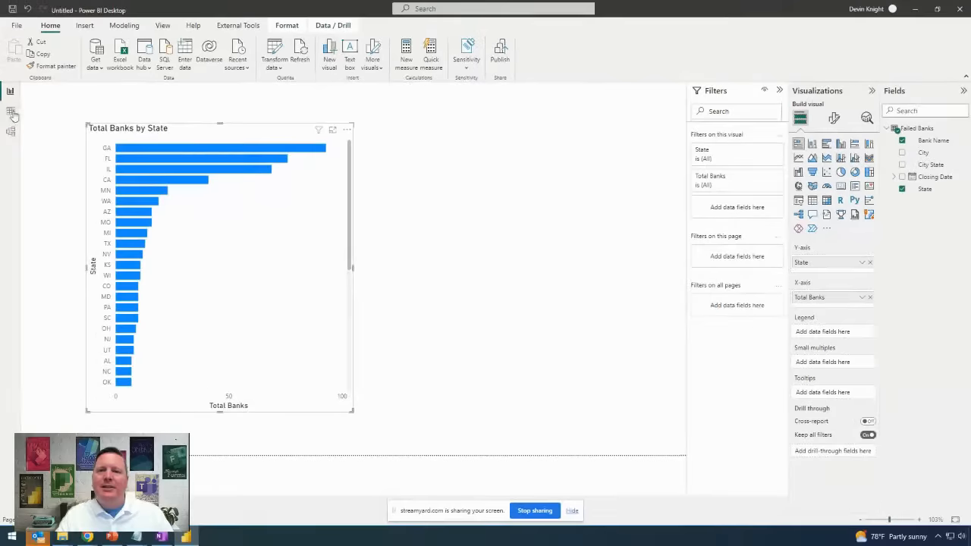
- Show the Failed Banks rows in the data view and start a new calculated table
left_click(10, 112)
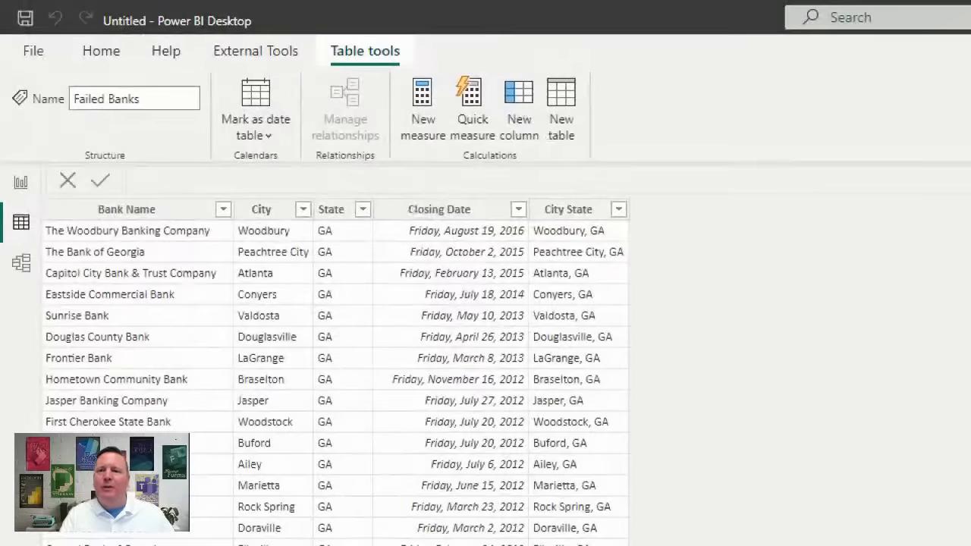
mouse_move(26, 206)
left_mouse_down()
mouse_move(0, 248)
mouse_move(53, 182)
left_mouse_up()
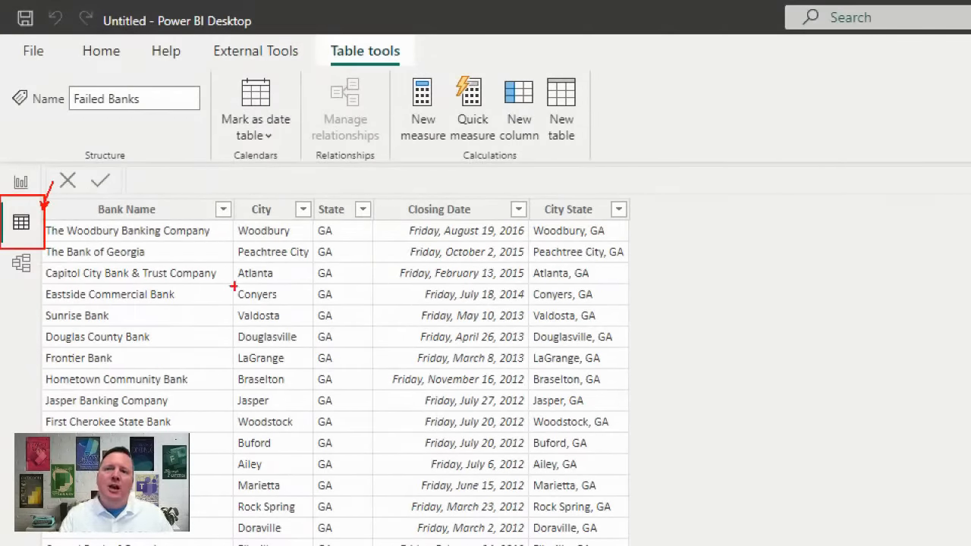
mouse_move(315, 36)
left_mouse_down()
mouse_move(321, 51)
mouse_move(395, 73)
mouse_move(414, 67)
left_mouse_up()
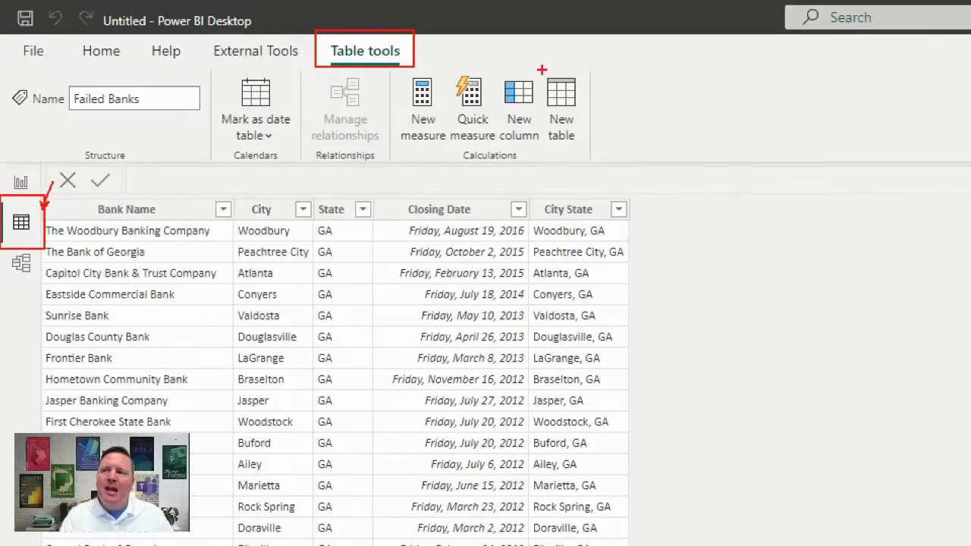
left_click_drag(534, 65, 588, 158)
left_click_drag(590, 116, 628, 118)
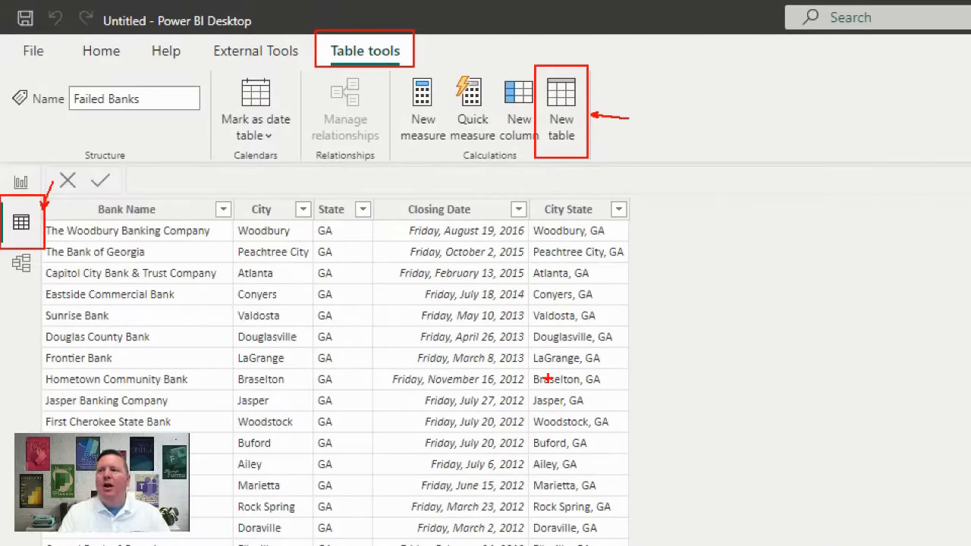
key("Escape")
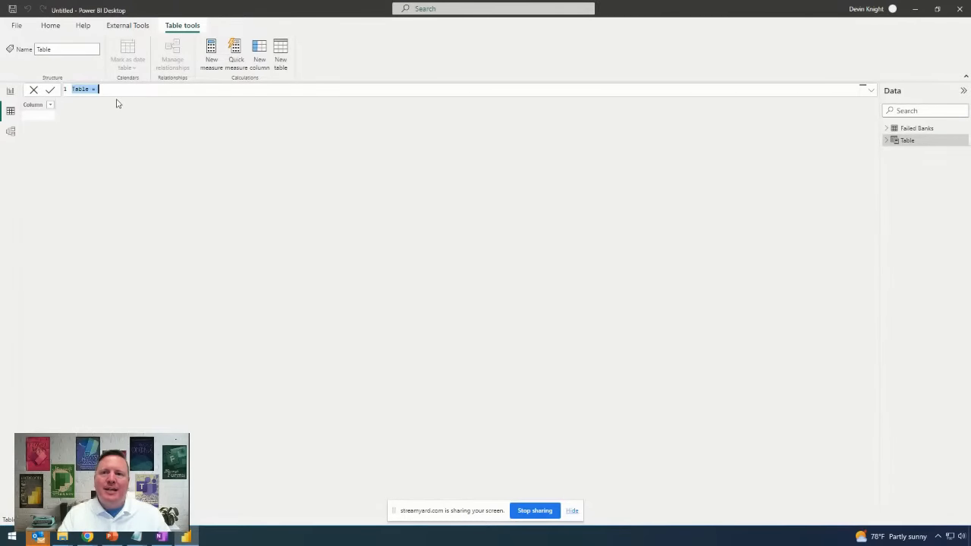
- Enlarge the formula text of the new calculated table for easier reading
scroll(114, 91, "up", 5)
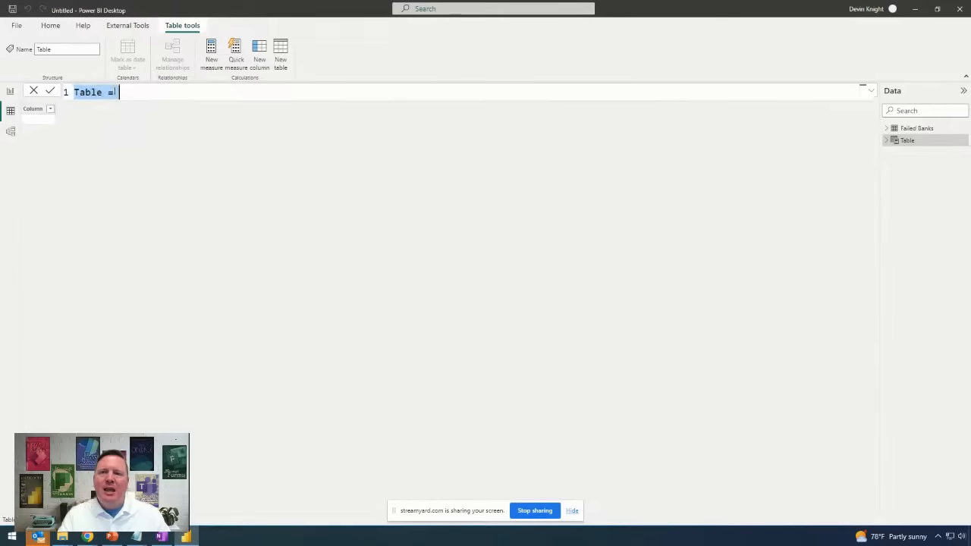
scroll(114, 95, "up", 3)
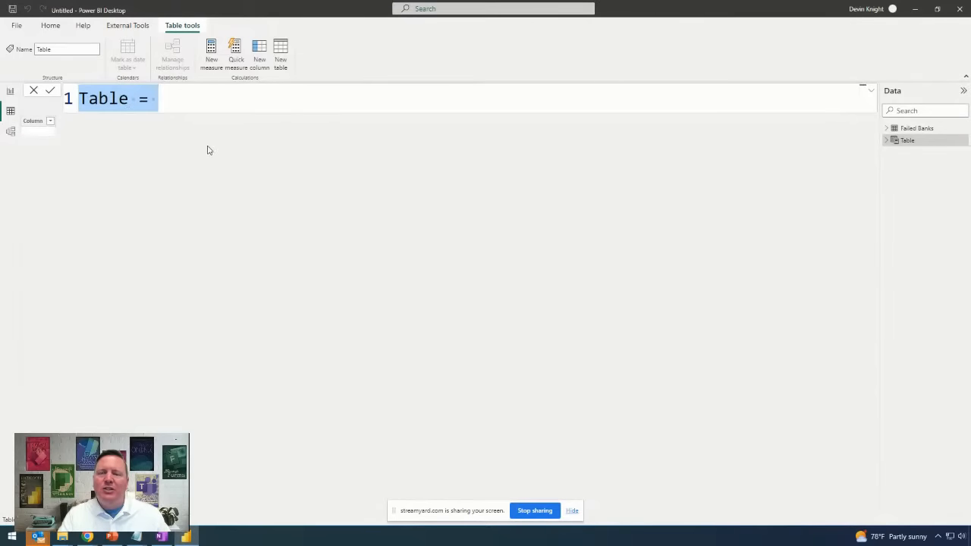
scroll(183, 102, "down", 1)
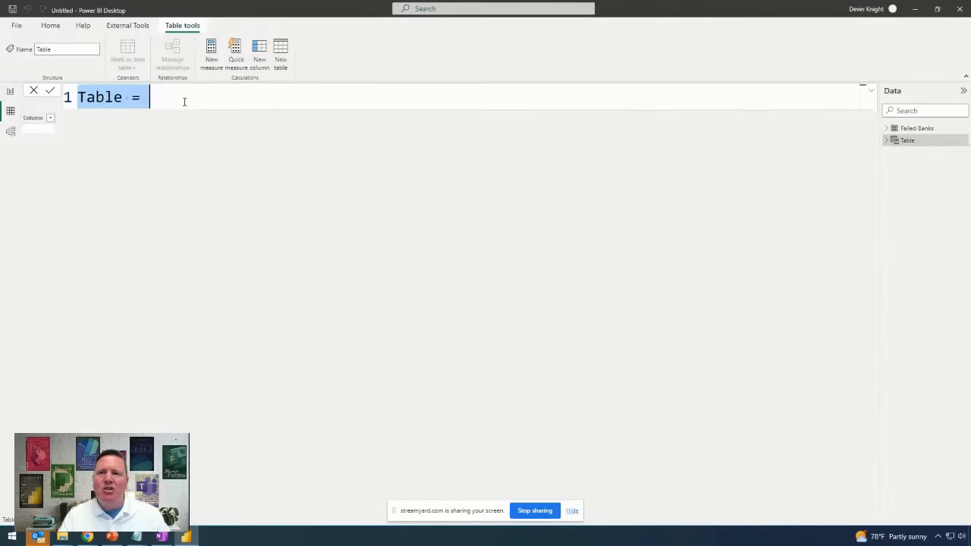
scroll(184, 102, "down", 3)
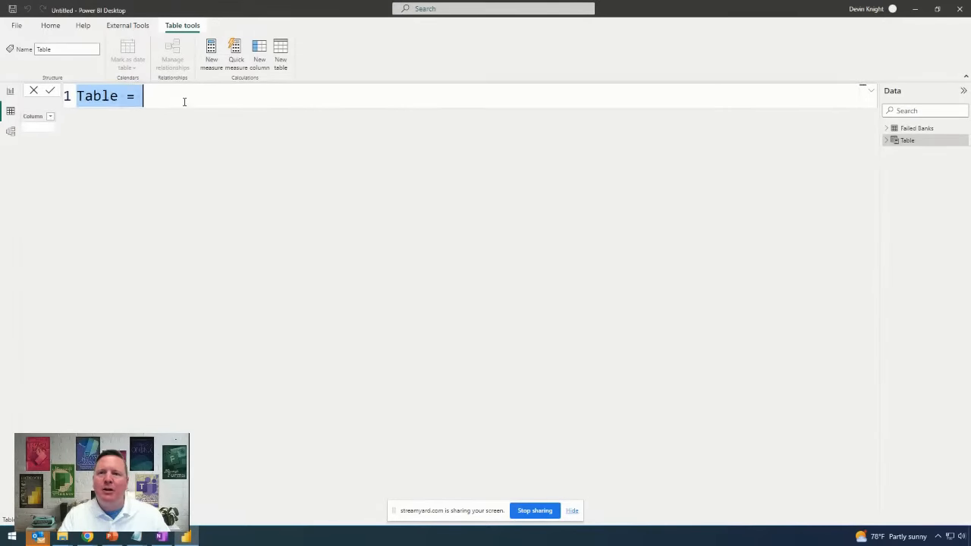
scroll(184, 102, "up", 1)
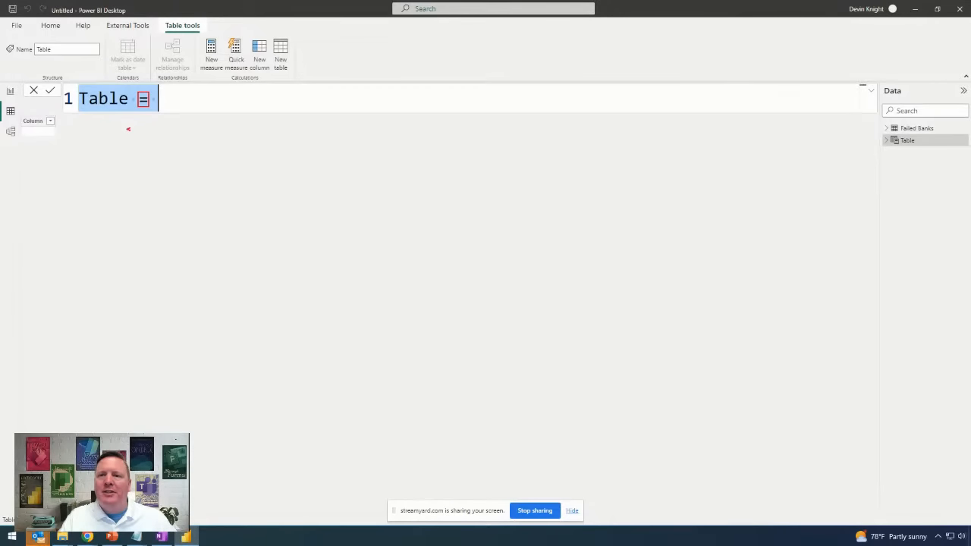
left_click_drag(127, 129, 158, 129)
type("t")
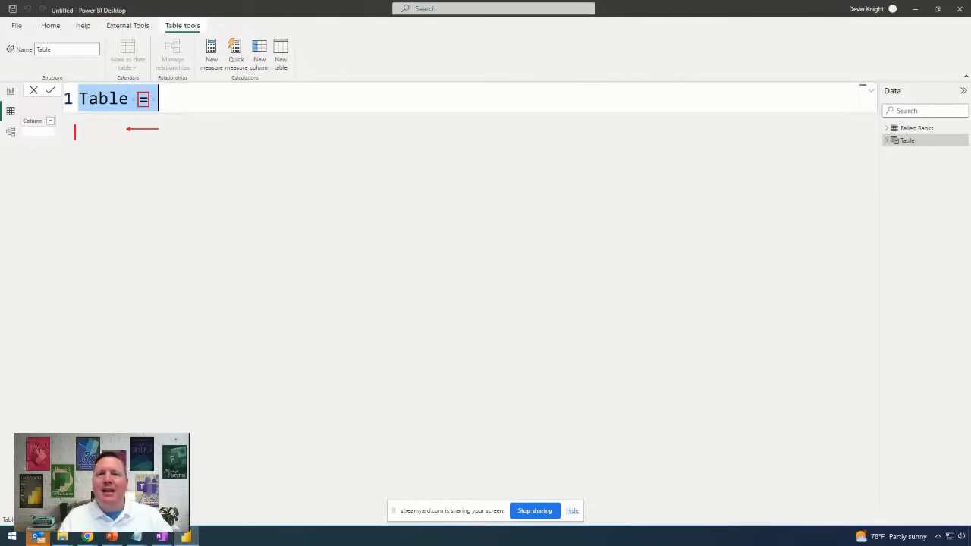
type("Name")
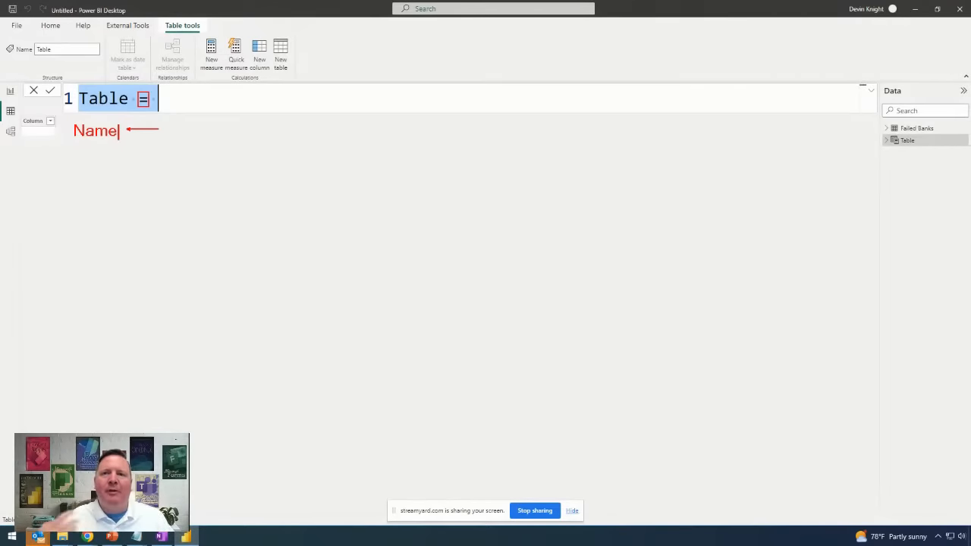
key("Escape")
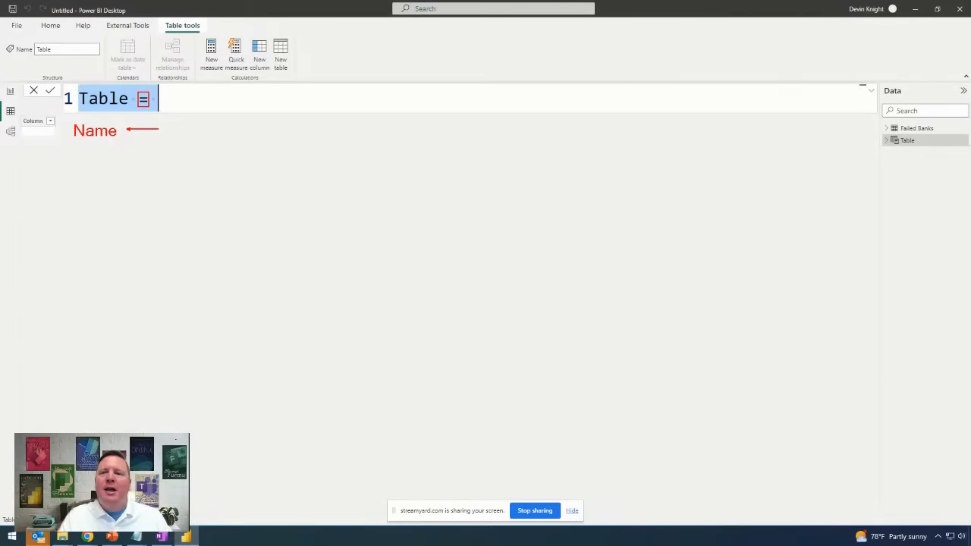
left_click_drag(160, 143, 129, 143)
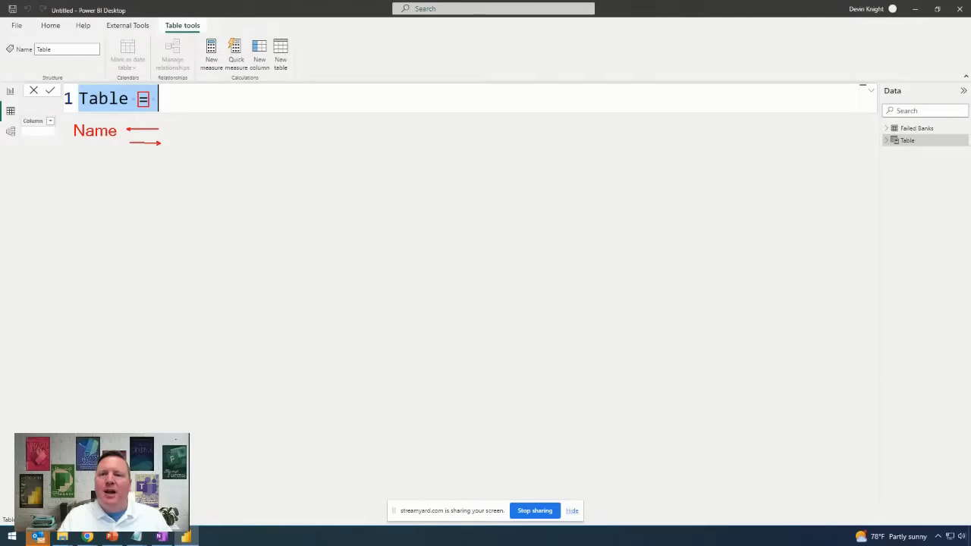
type("t")
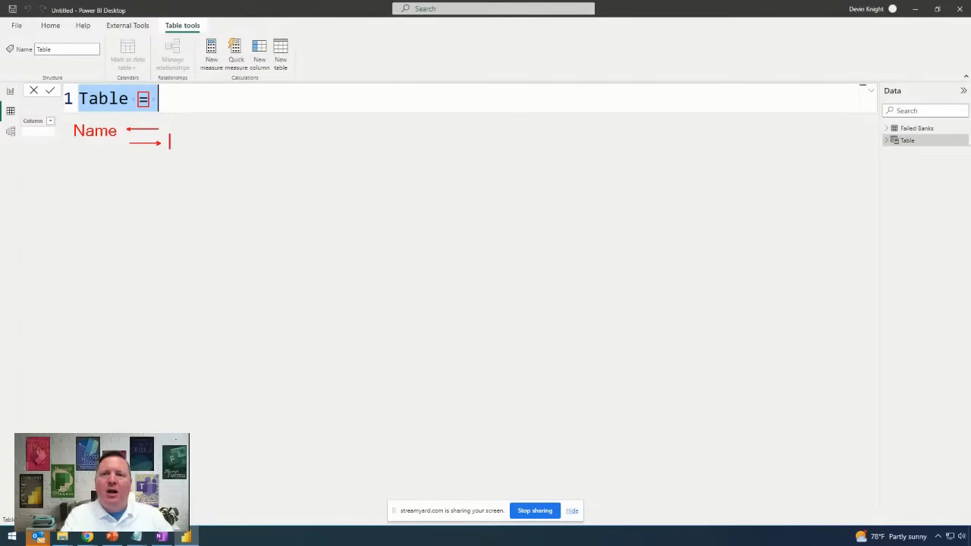
type("Definition")
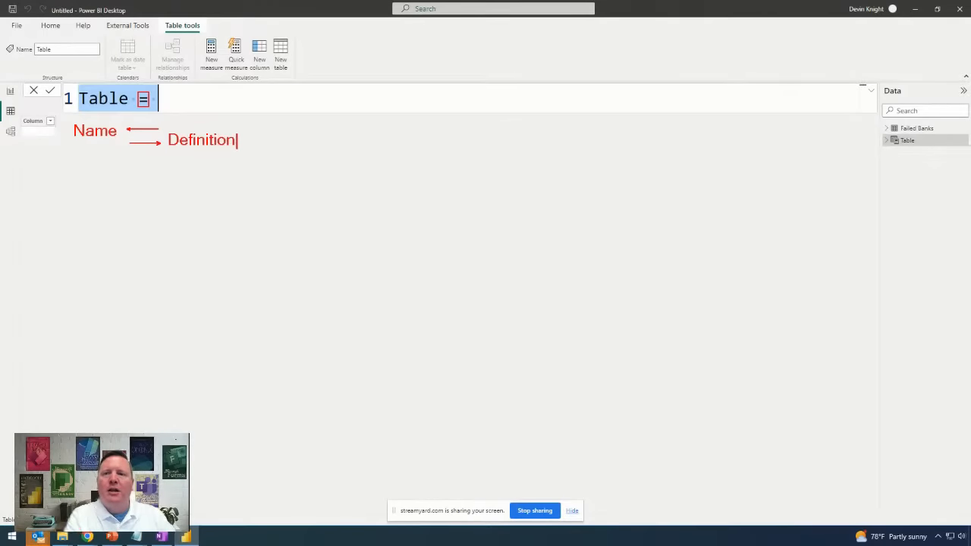
type(" (DAX")
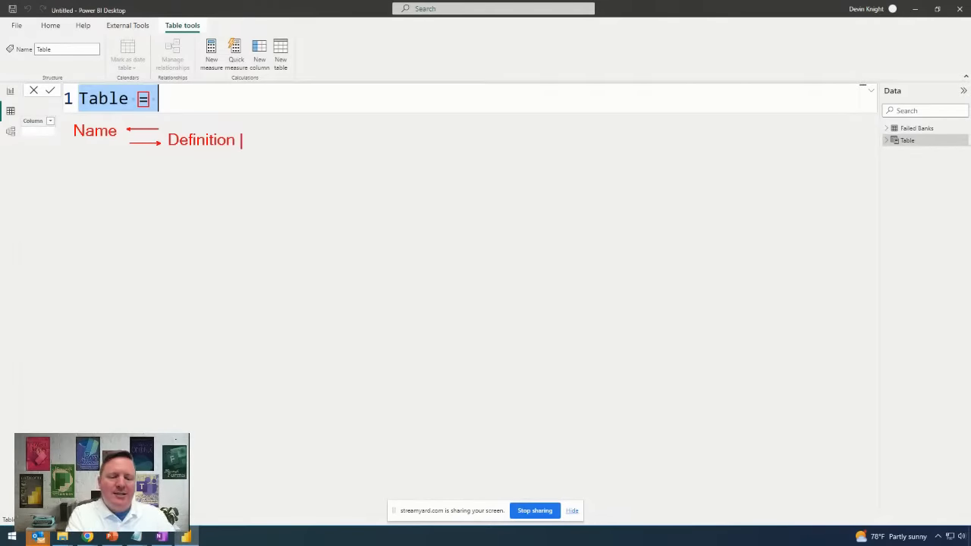
type(")")
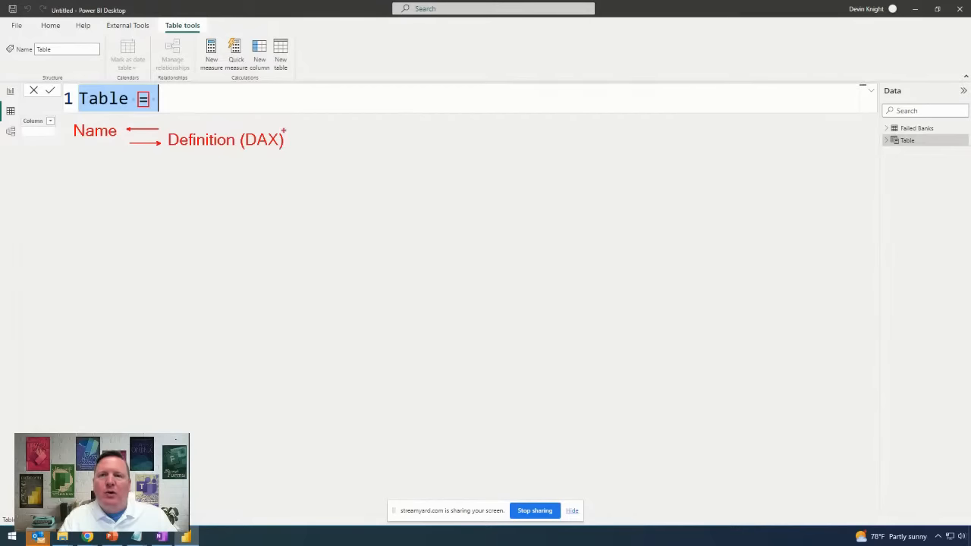
key("Escape")
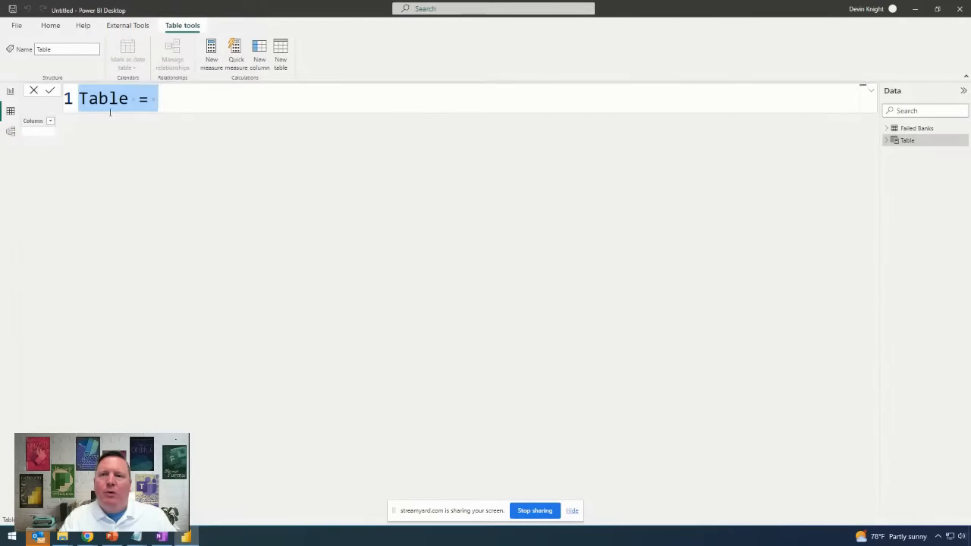
- Replace the default name in the new table's formula with Calendar
double_click(120, 100)
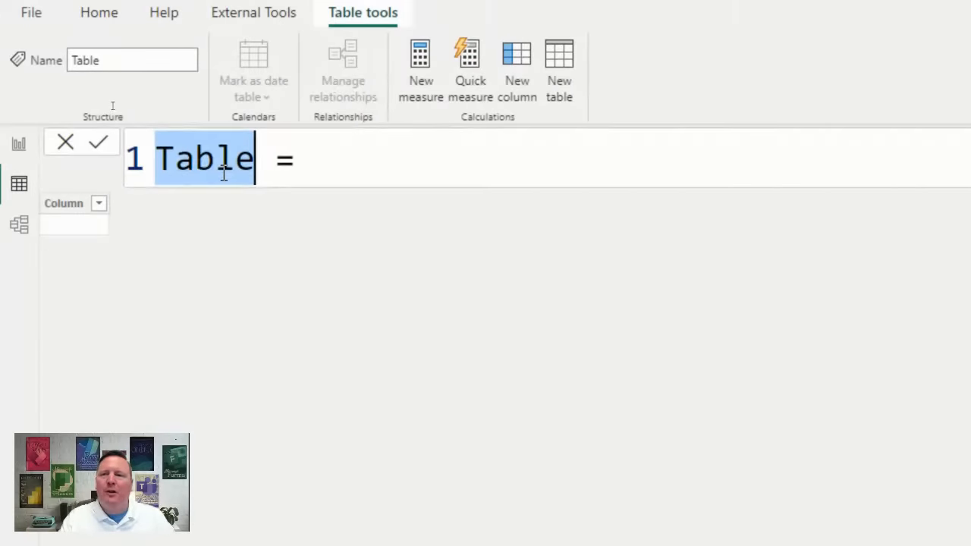
type("Calenda")
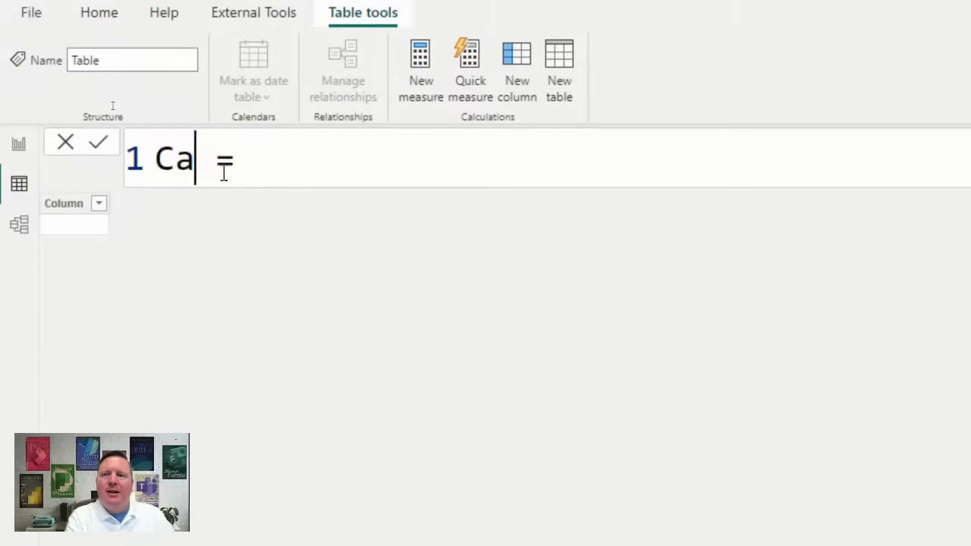
type("r")
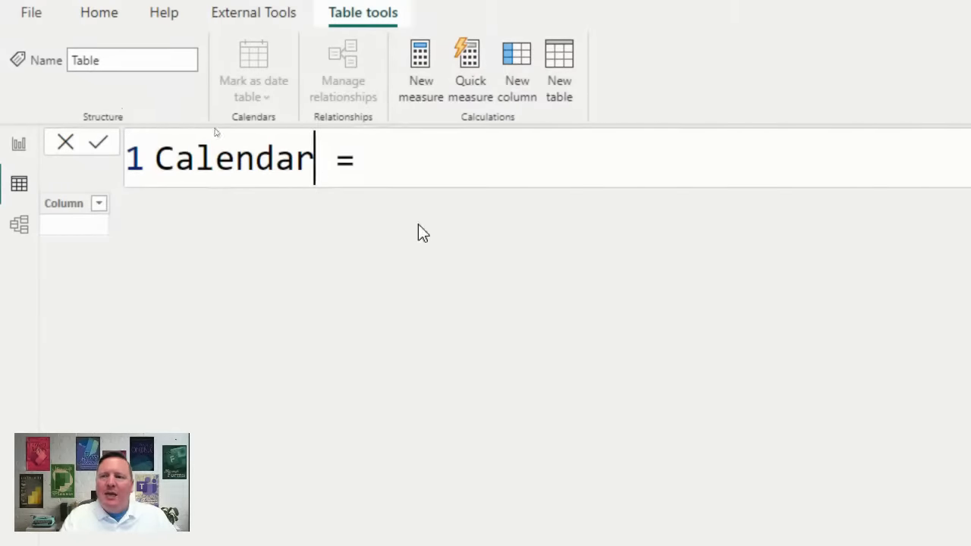
- Begin the Calendar table's definition after the equals sign with the suggested CALENDARAUTO function
left_click(458, 165)
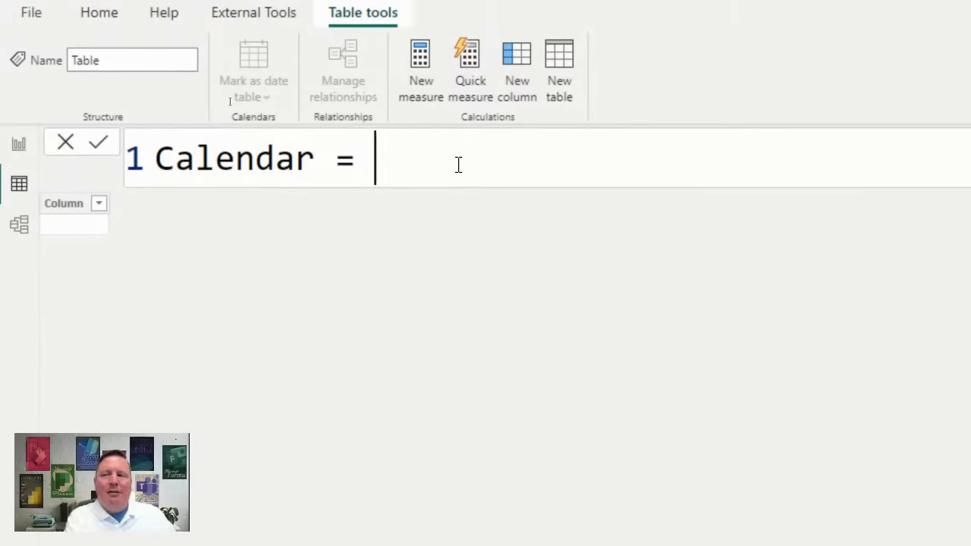
type("Cale")
key("Down")
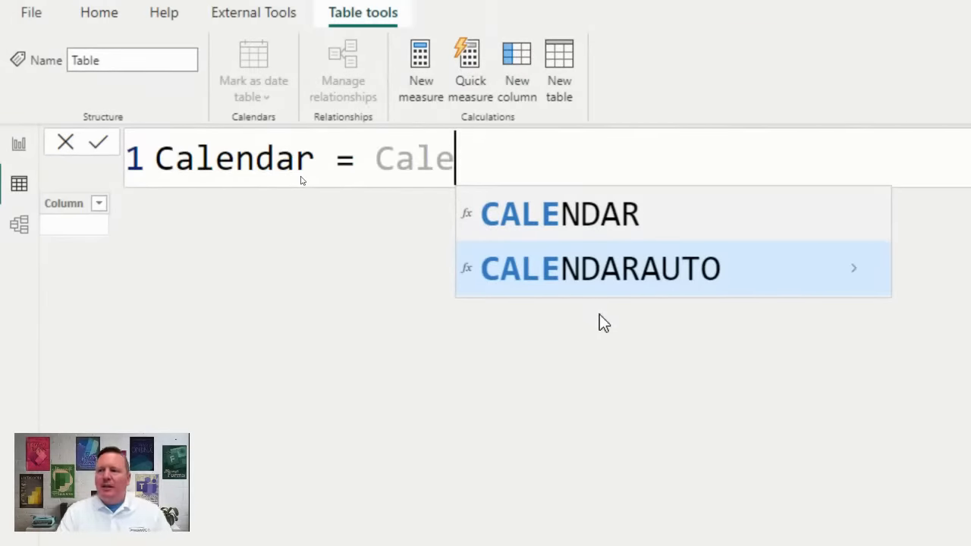
left_click(614, 268)
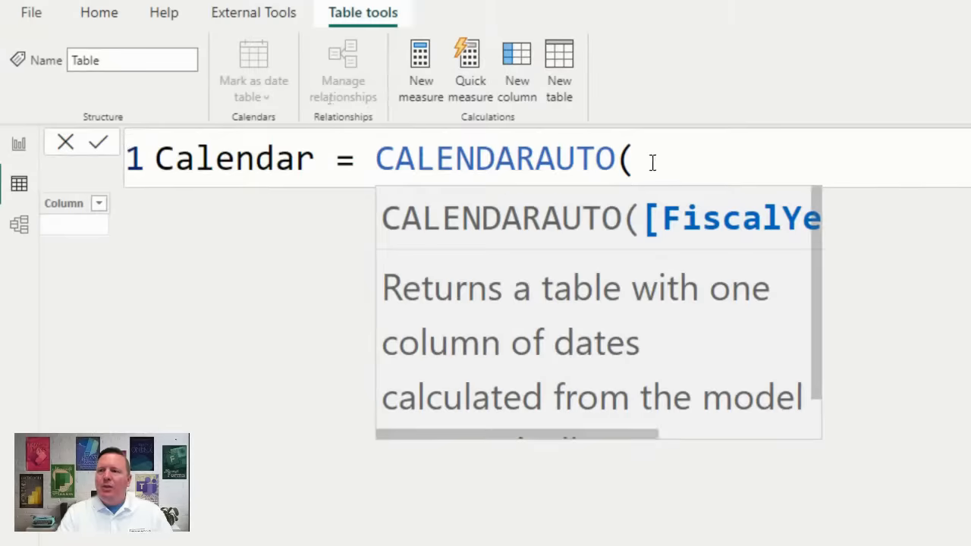
- Cut the function name back to its first letters to recall the function suggestions, and choose CALENDARAUTO again
left_click_drag(650, 160, 477, 152)
key("BackSpace")
key("BackSpace")
key("BackSpace")
key("BackSpace")
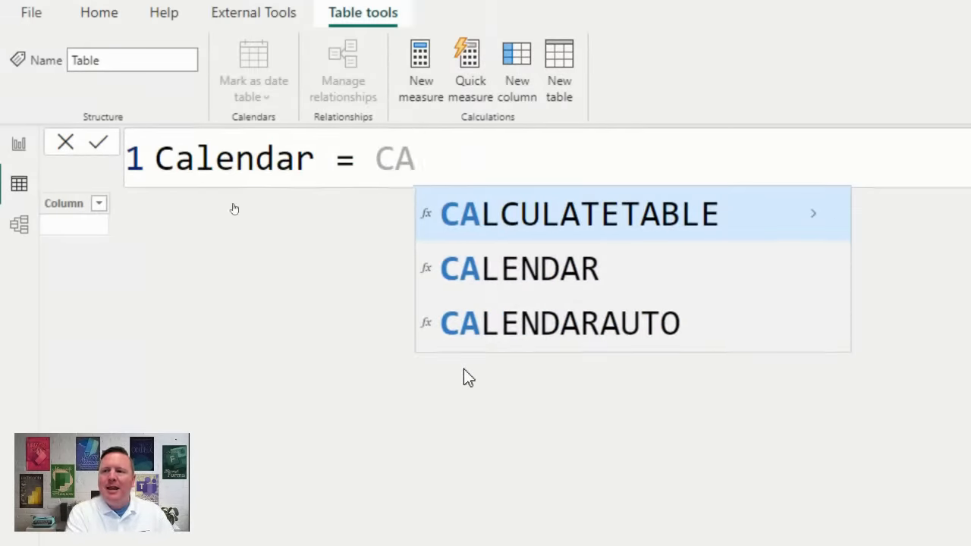
key("BackSpace")
type("al")
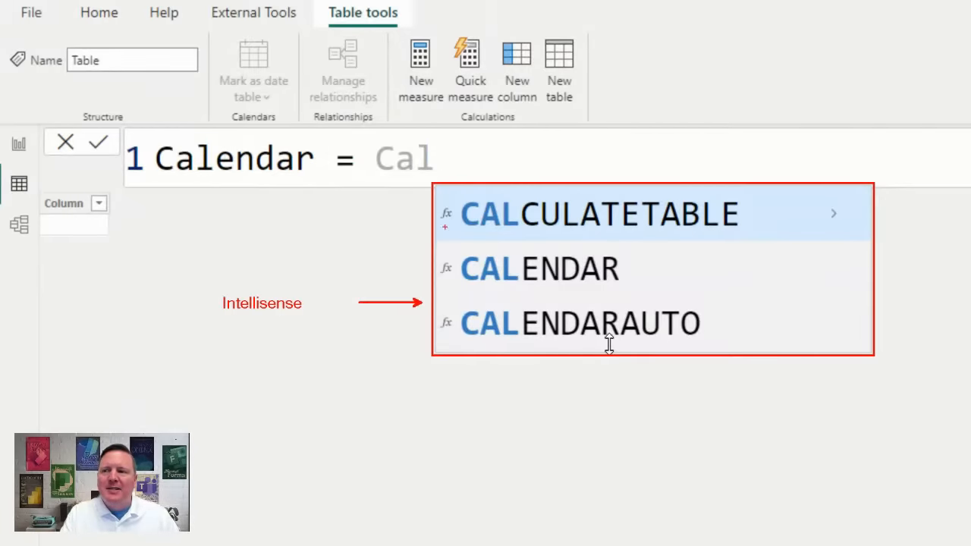
key("Escape")
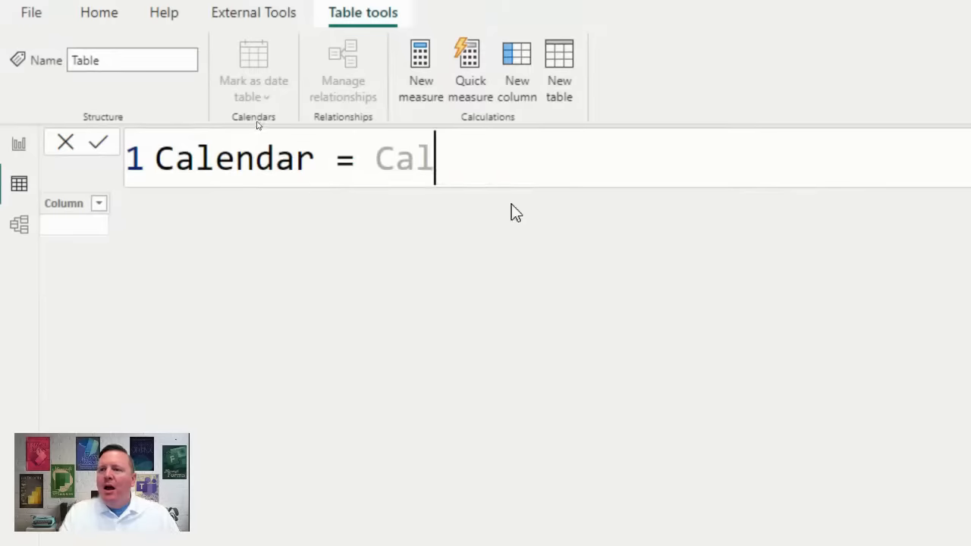
key("BackSpace")
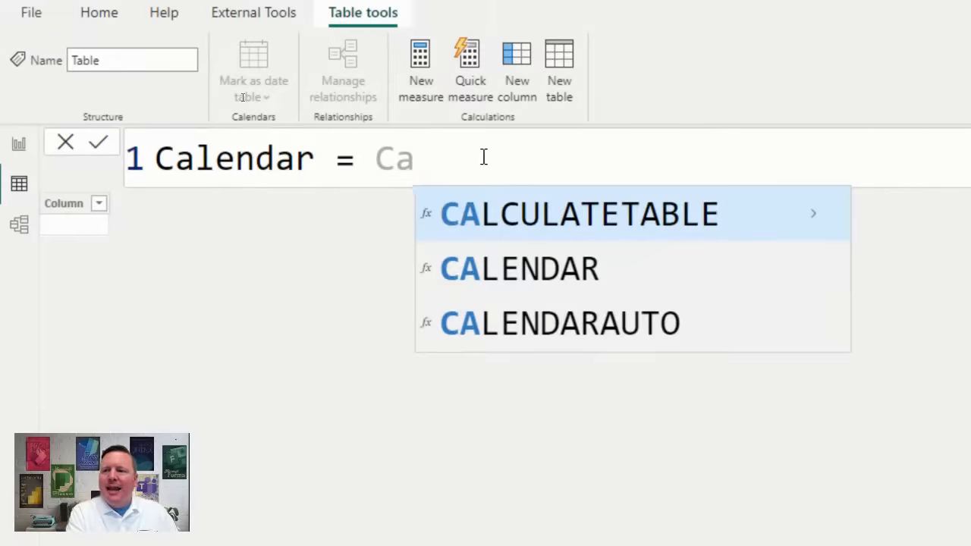
left_click(646, 343)
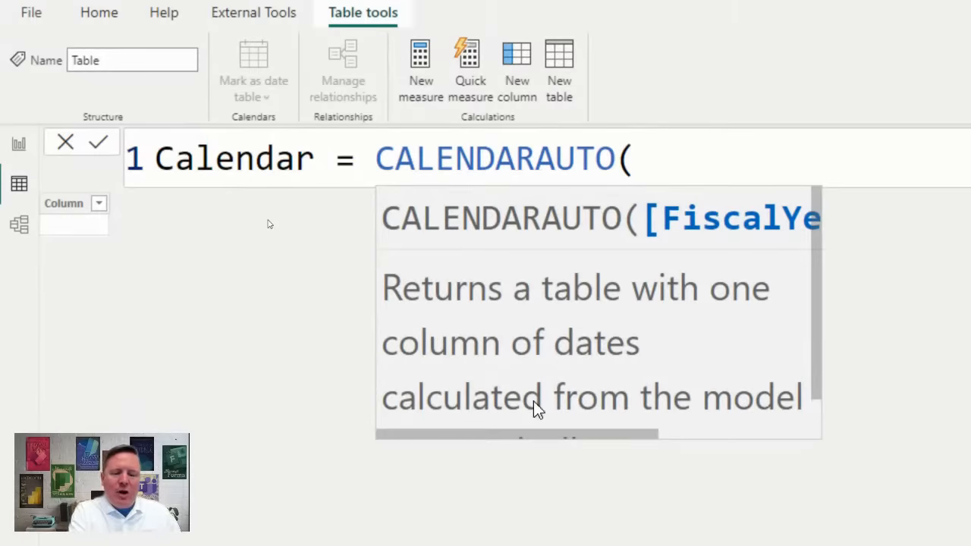
- Bring back the CALENDARAUTO syntax hint and examine its full argument signature
type(")")
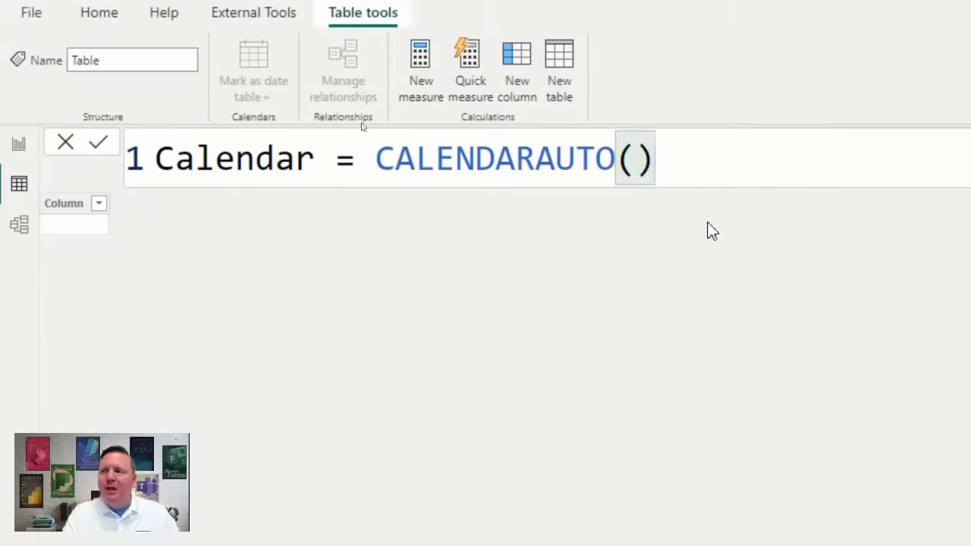
key("BackSpace")
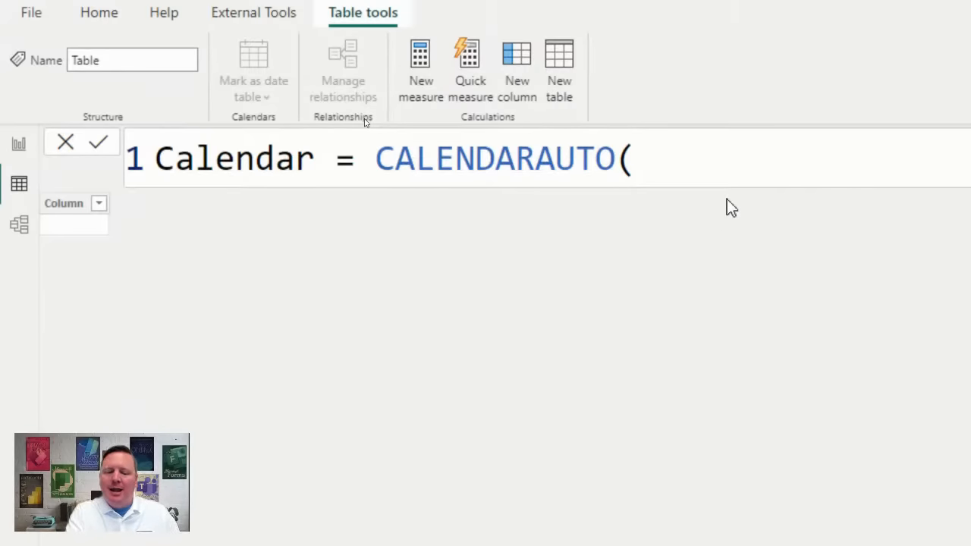
key("BackSpace")
type("(")
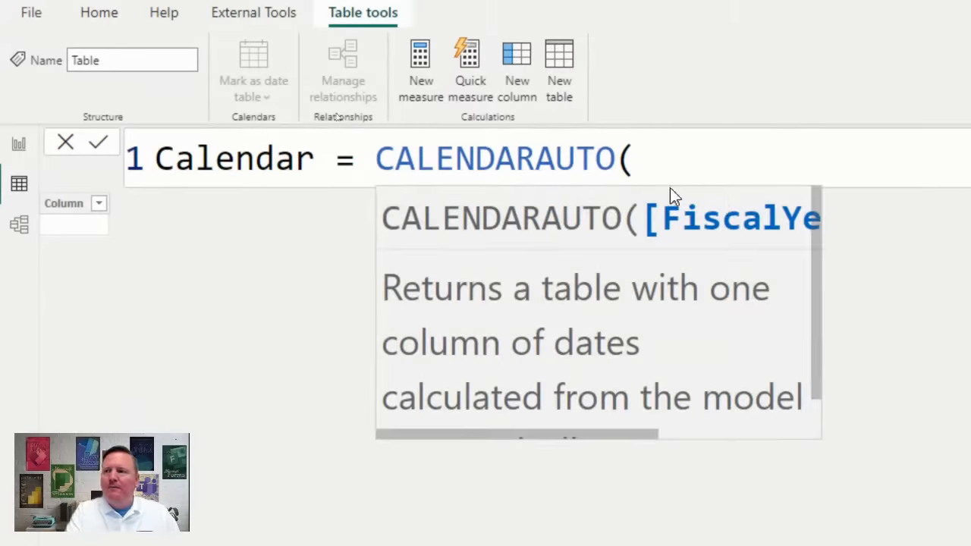
left_click_drag(605, 438, 647, 438)
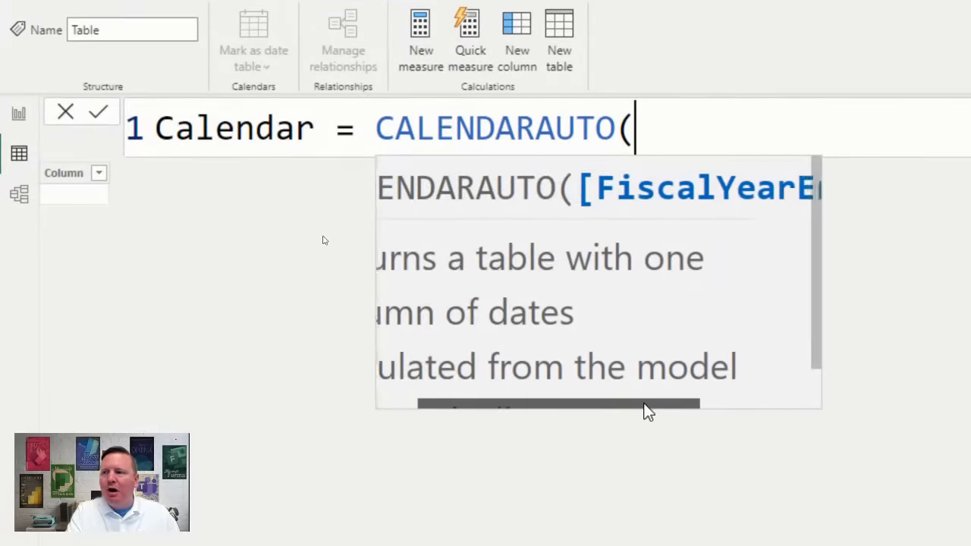
left_click_drag(644, 404, 744, 402)
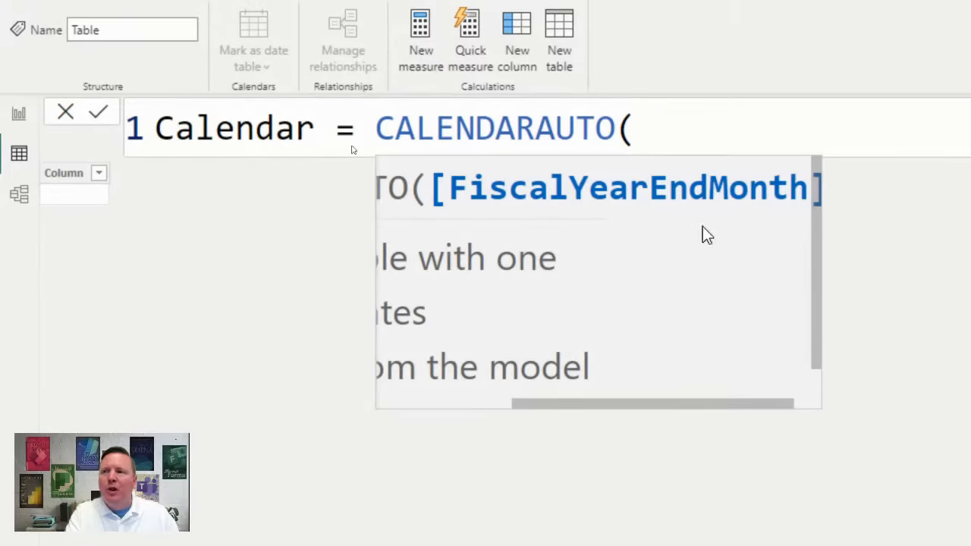
- Complete the Calendar table's formula as CALENDARAUTO() with no fiscal year-end argument and commit it
left_click_drag(697, 408, 551, 406)
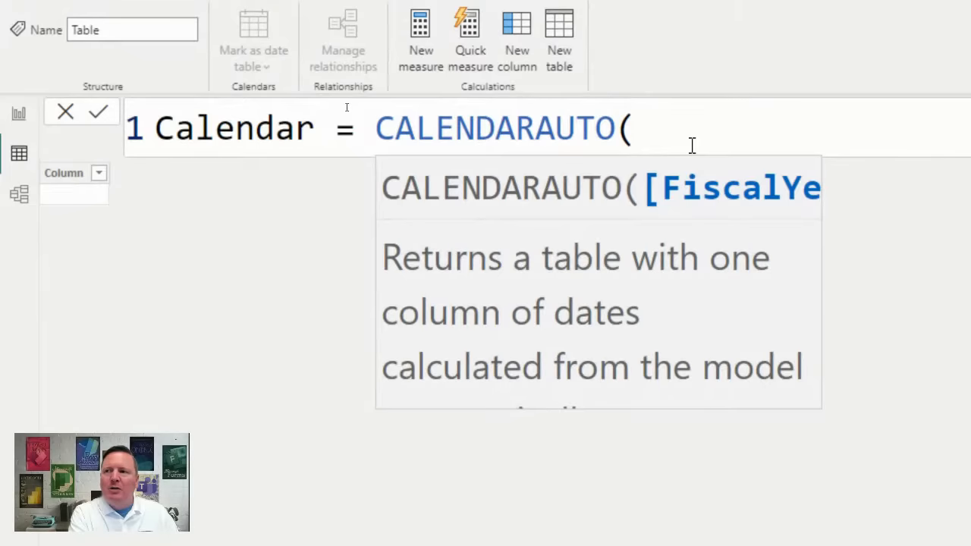
type(")")
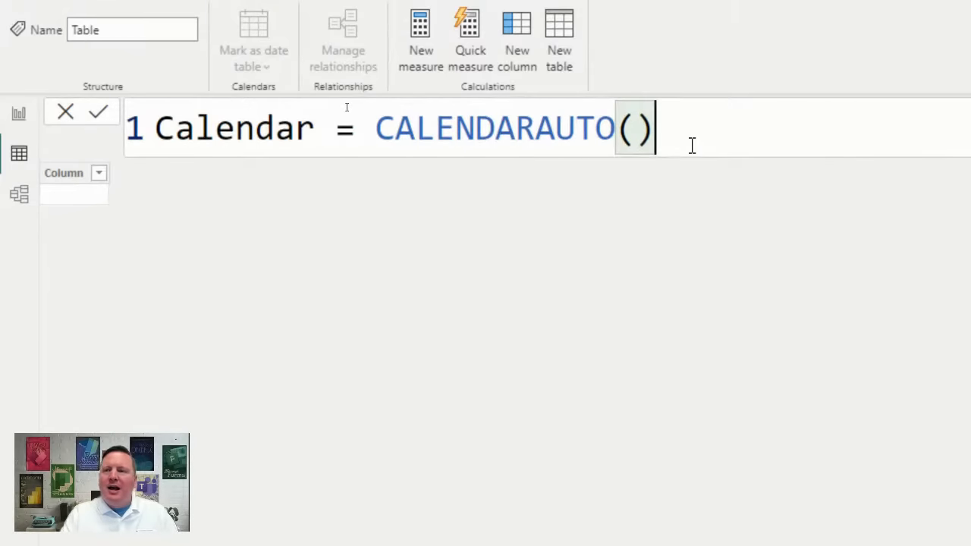
key("ctrl+a")
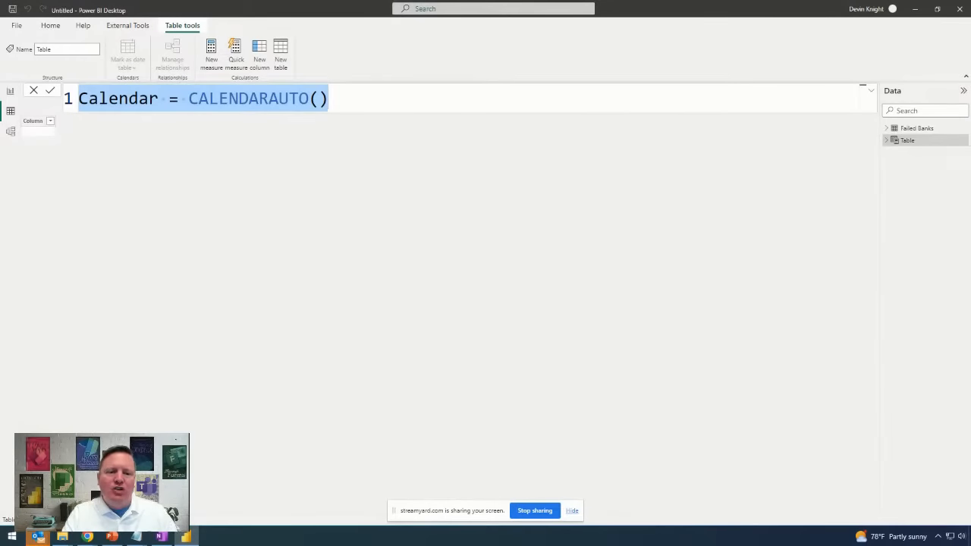
key("alt+Tab")
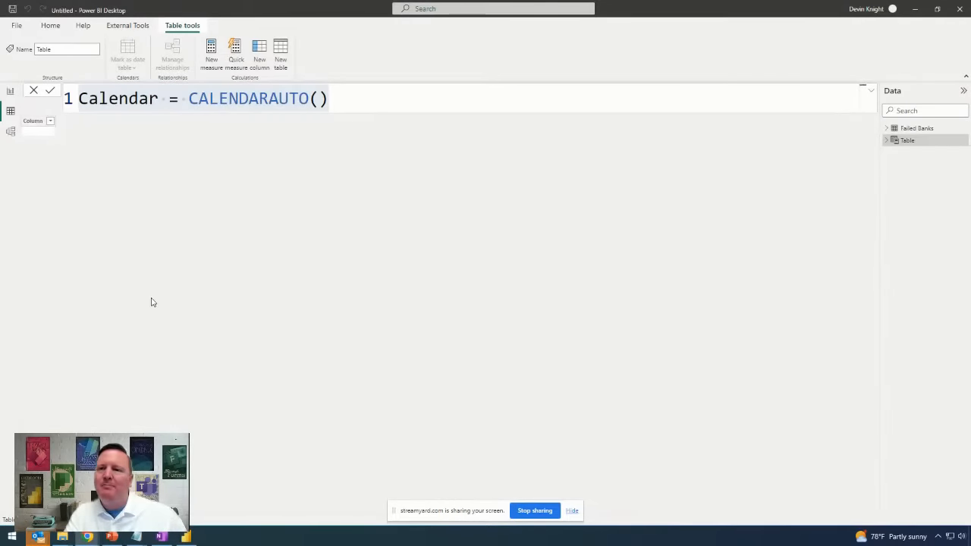
left_click(345, 98)
key("Return")
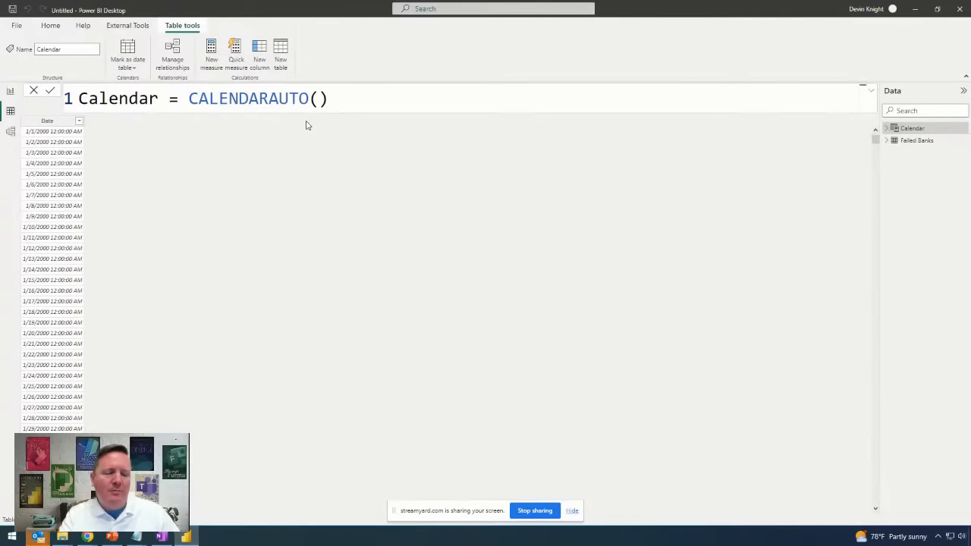
key("ctrl+2")
left_click_drag(88, 114, 21, 463)
left_click_drag(109, 134, 332, 134)
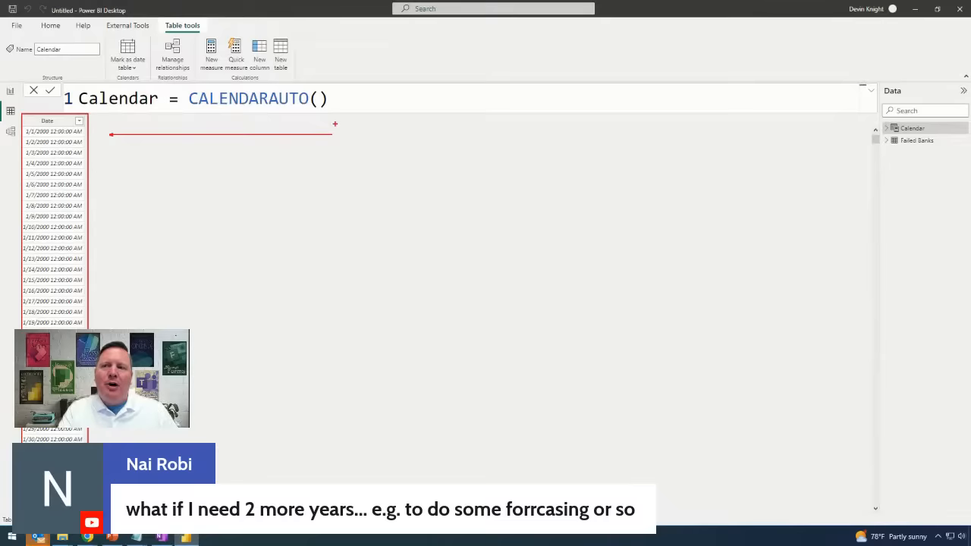
key("Escape")
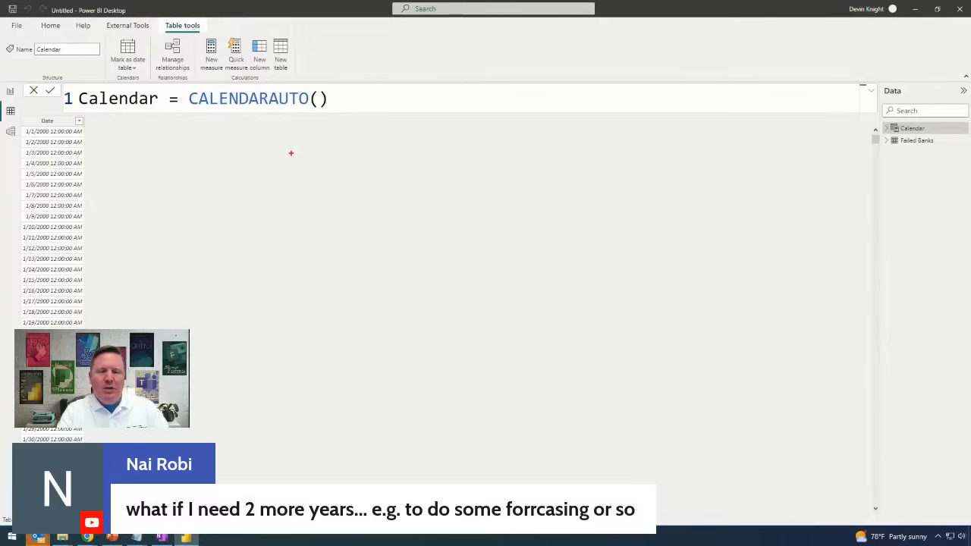
type("tCALEM")
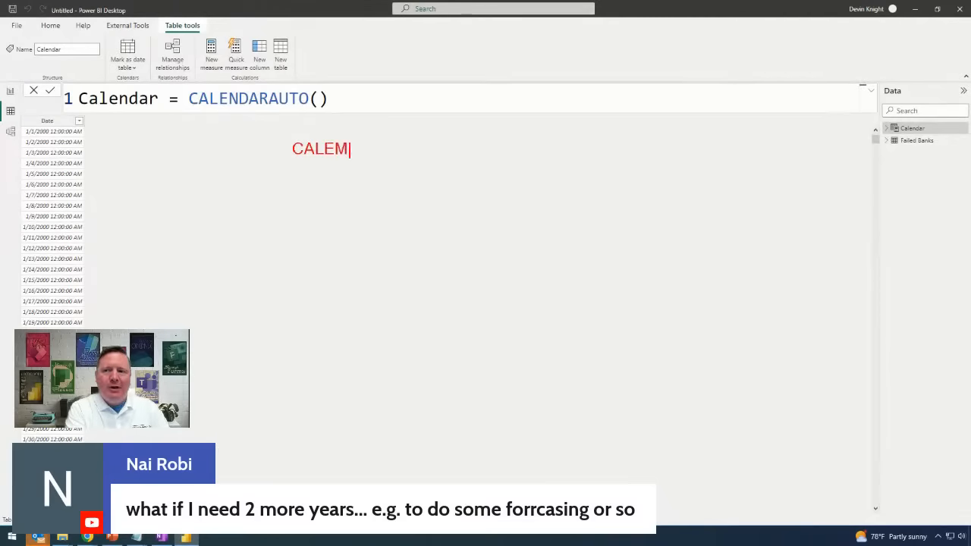
key("BackSpace")
type("N")
key("BackSpace")
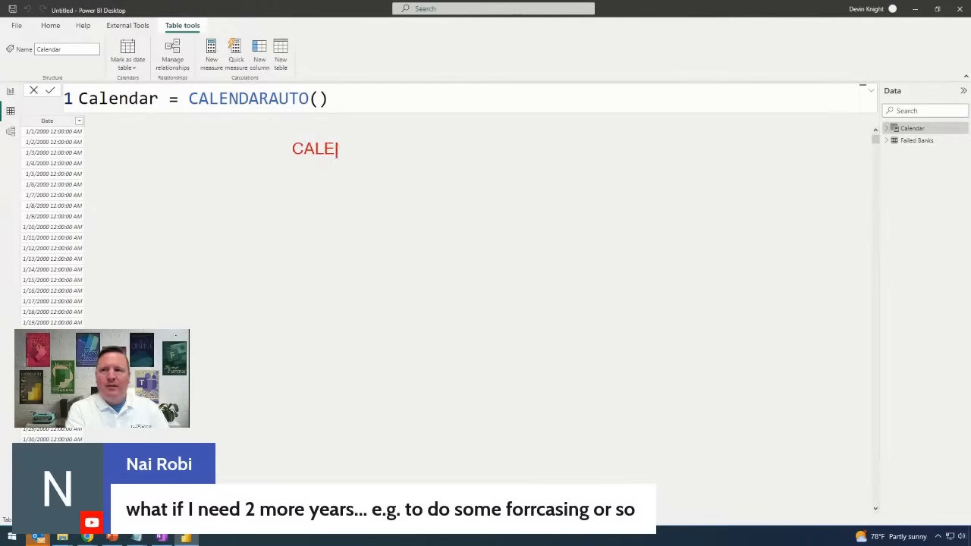
type("NDAR()")
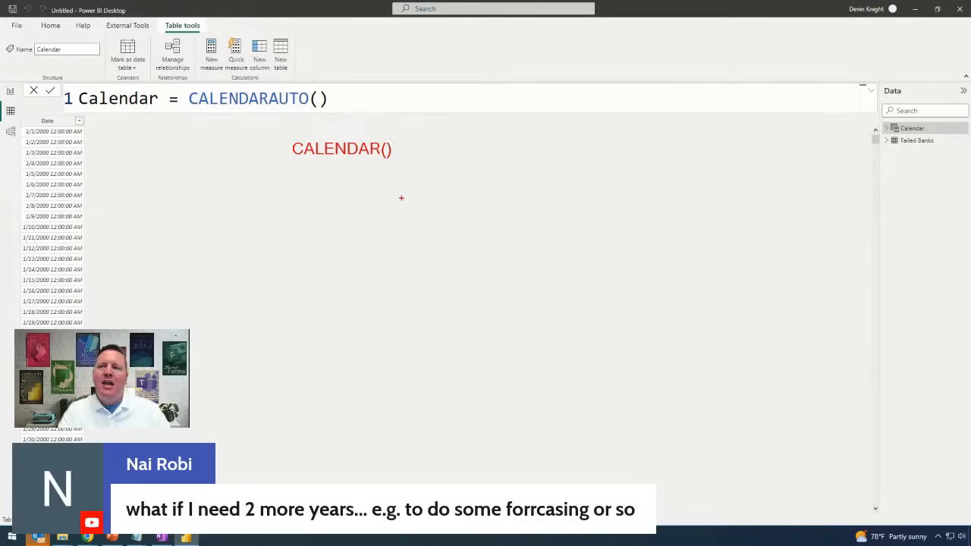
key("Escape")
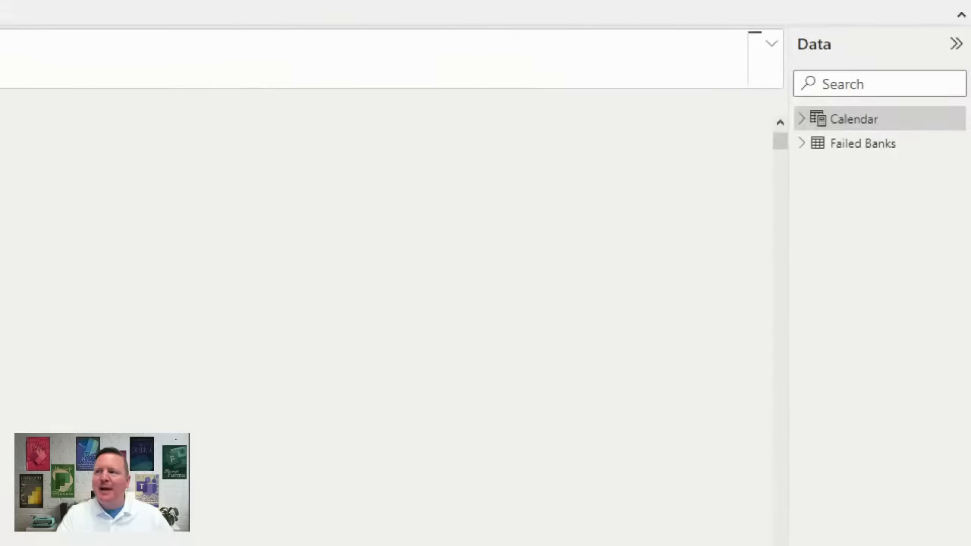
left_click(911, 143)
left_click_drag(785, 99, 926, 138)
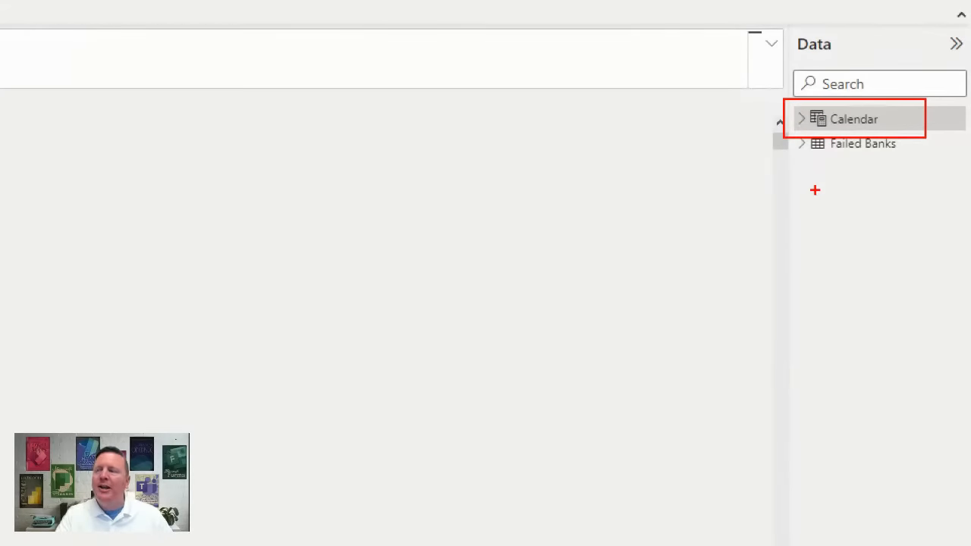
left_click_drag(808, 126, 735, 177)
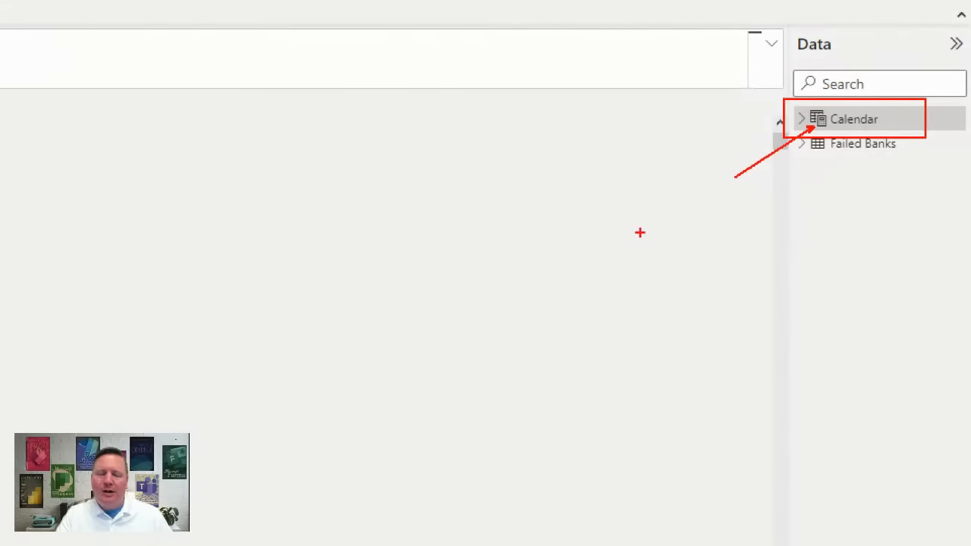
type("Ca")
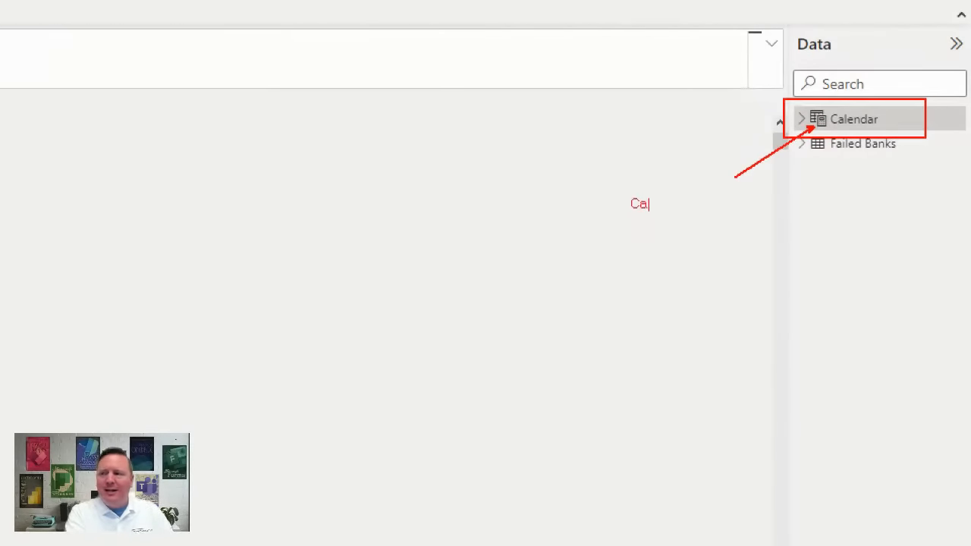
type("lculated Table")
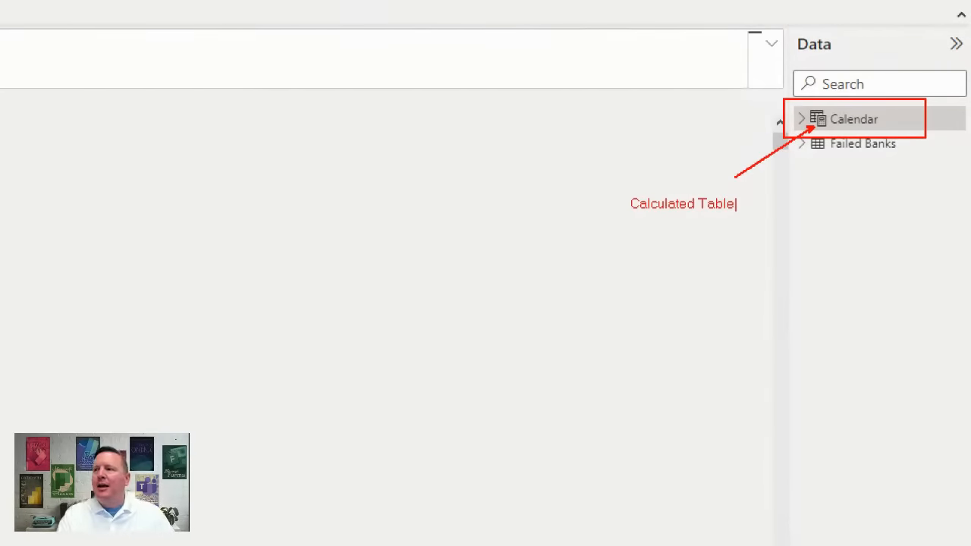
key("Escape")
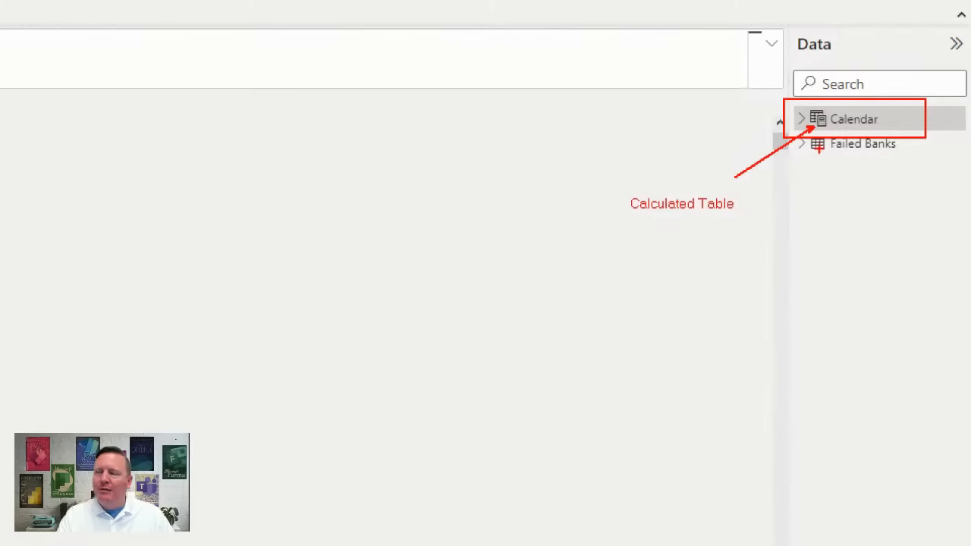
key("Escape")
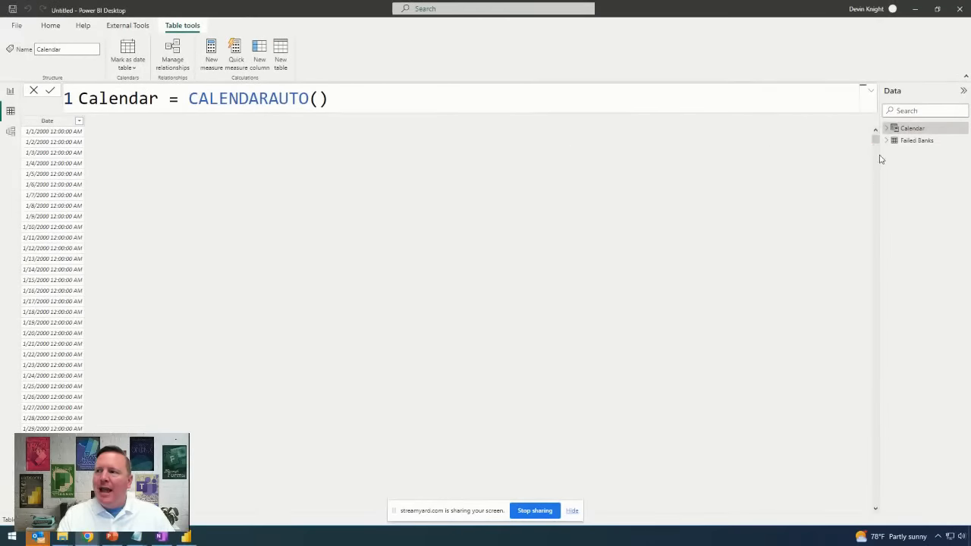
- Expand the Calendar table, add a new calculated column and replace its default name in the formula with Year
left_click(885, 129)
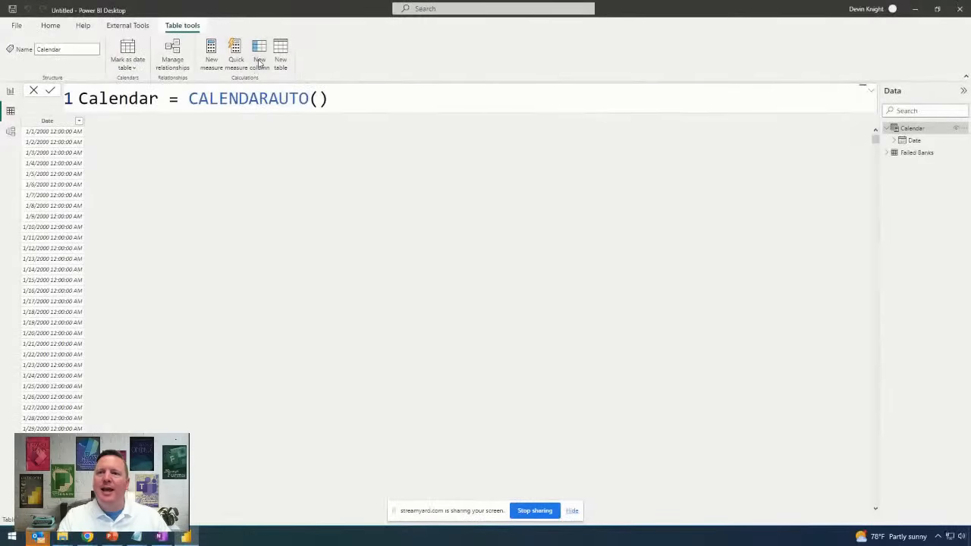
left_click(260, 58)
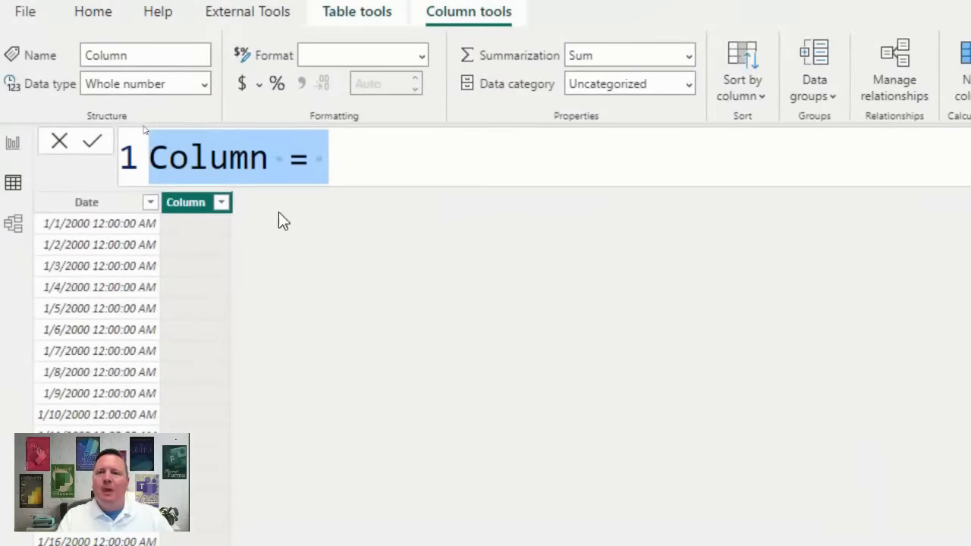
left_click(137, 152)
double_click(243, 171)
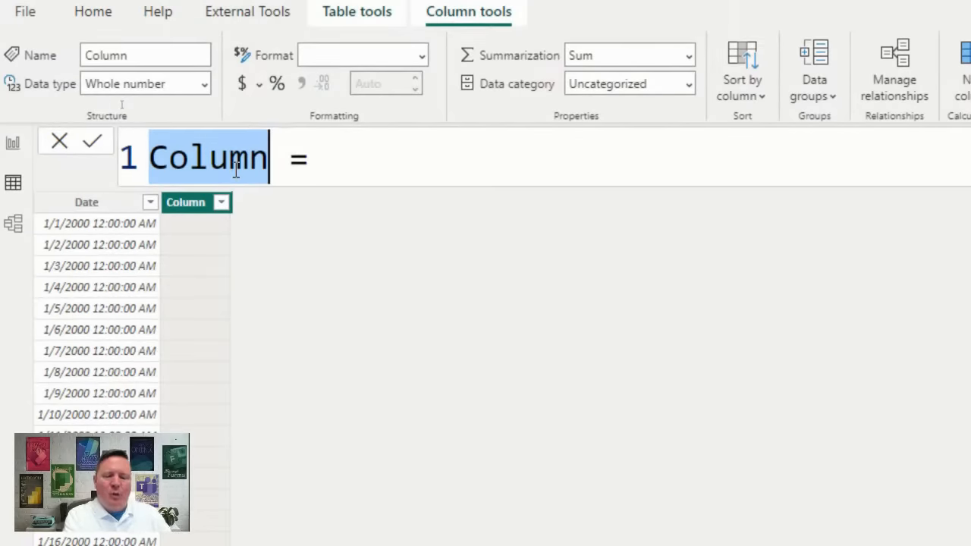
type("Year")
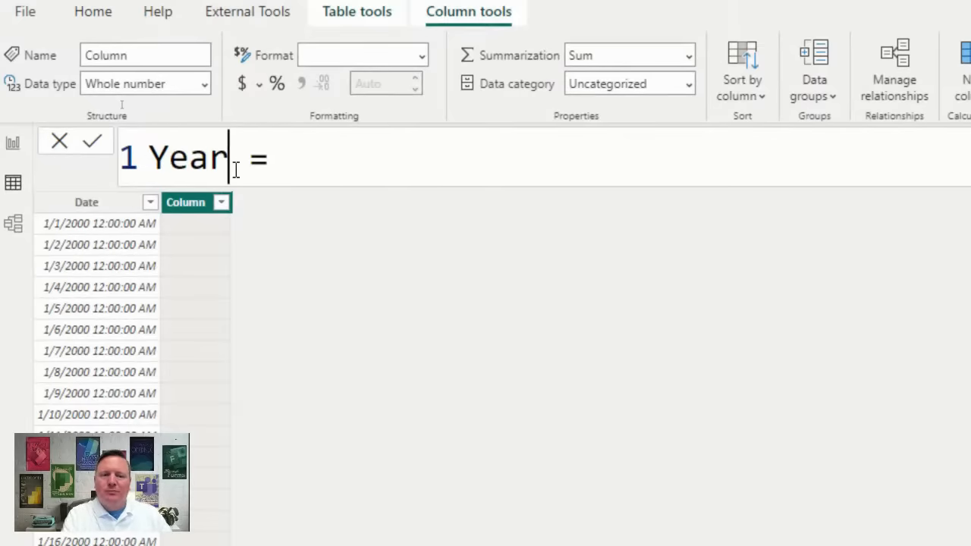
key("Right")
key("Right")
key("Right")
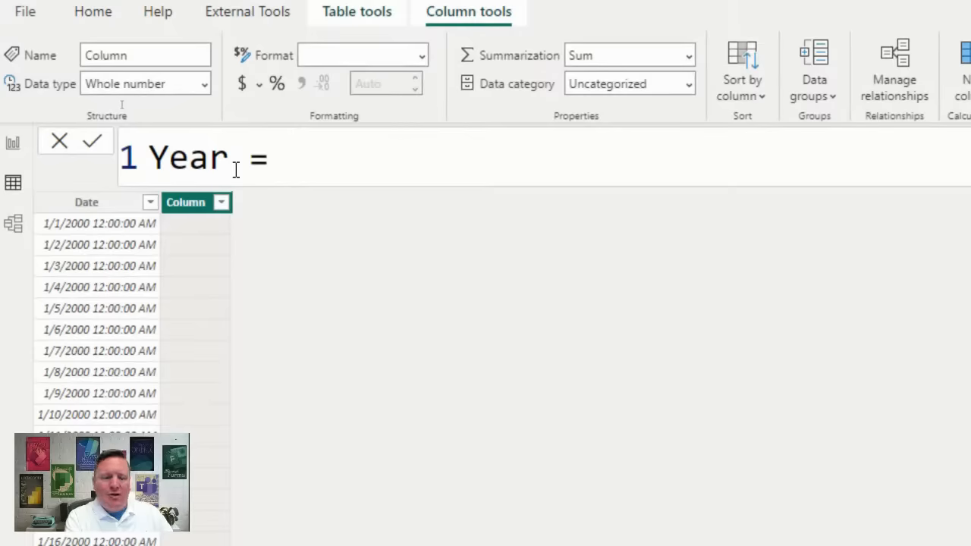
- Begin the Year column's definition with the Year function and an opening square bracket to get the column suggestions
type("Year")
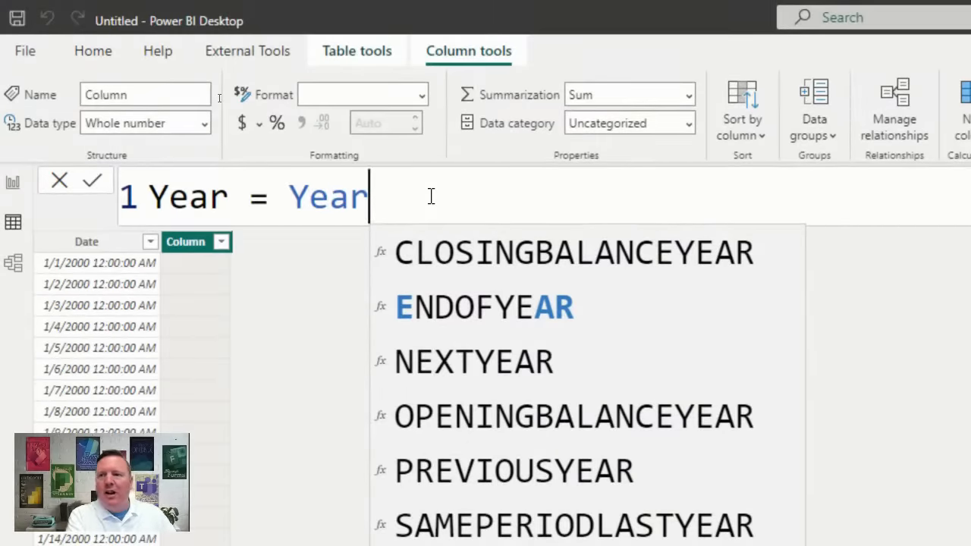
type("(")
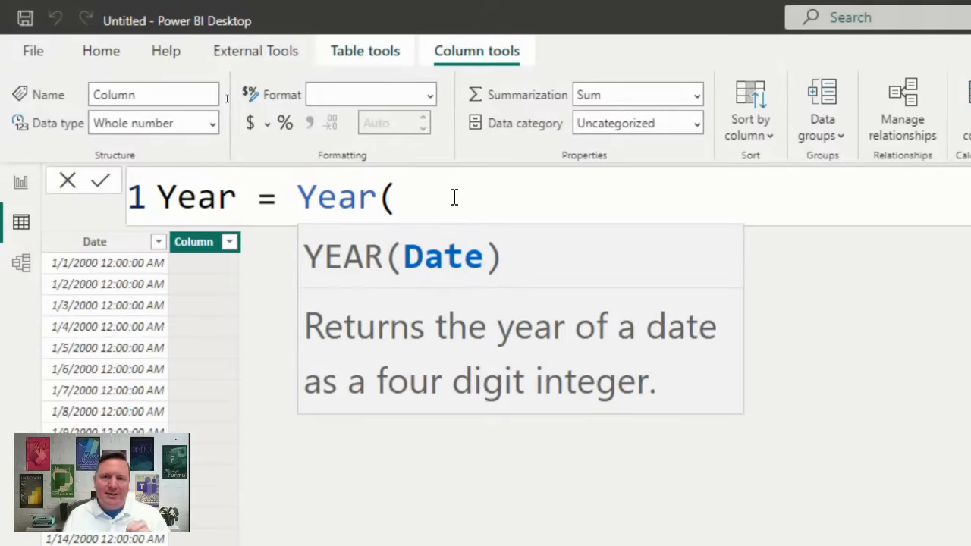
type("[")
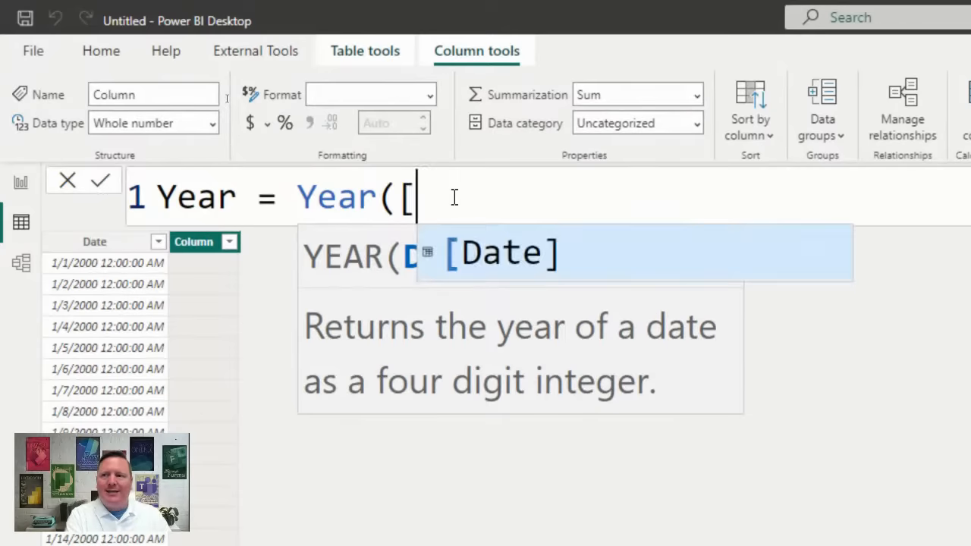
- Reenter the opening square bracket inside the Year function to recall the column suggestions
left_click_drag(420, 203, 397, 214)
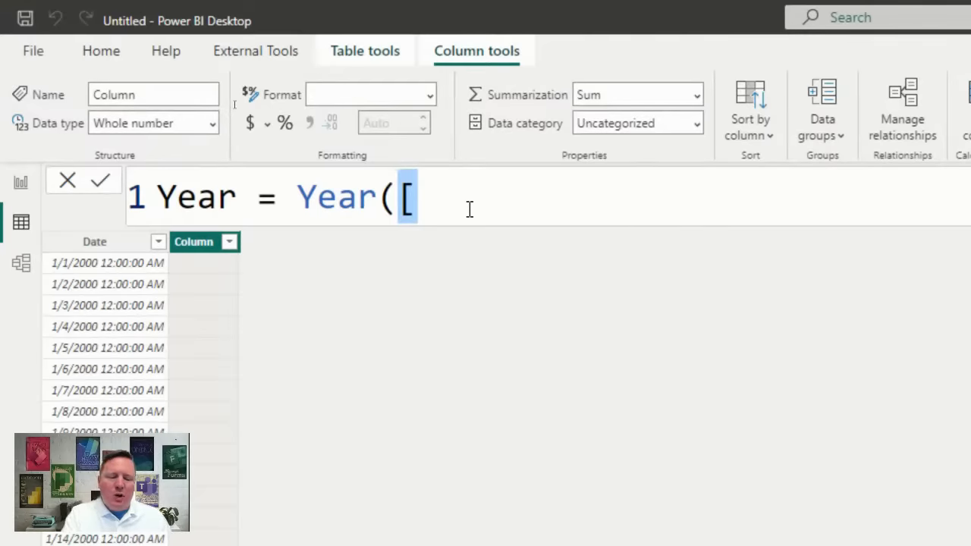
type("[")
key("BackSpace")
key("BackSpace")
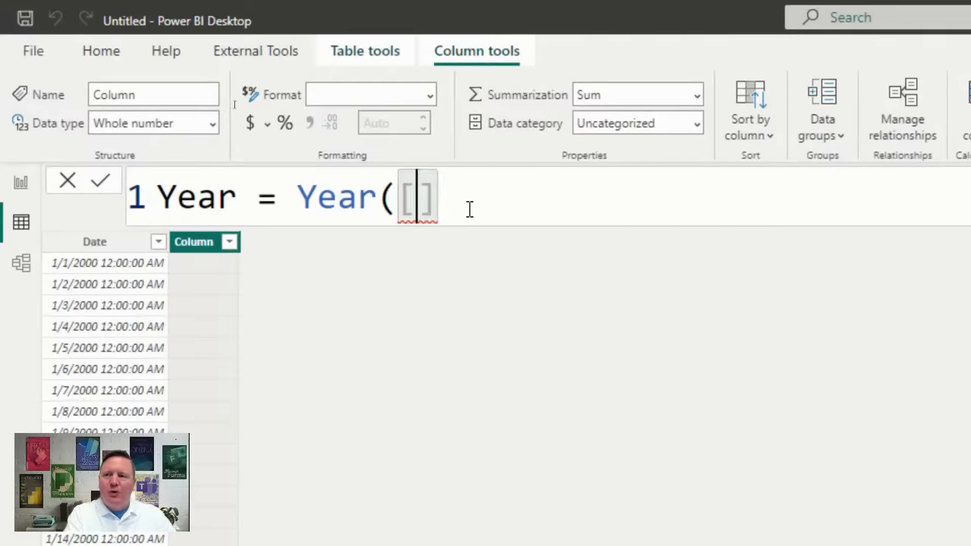
type("[p")
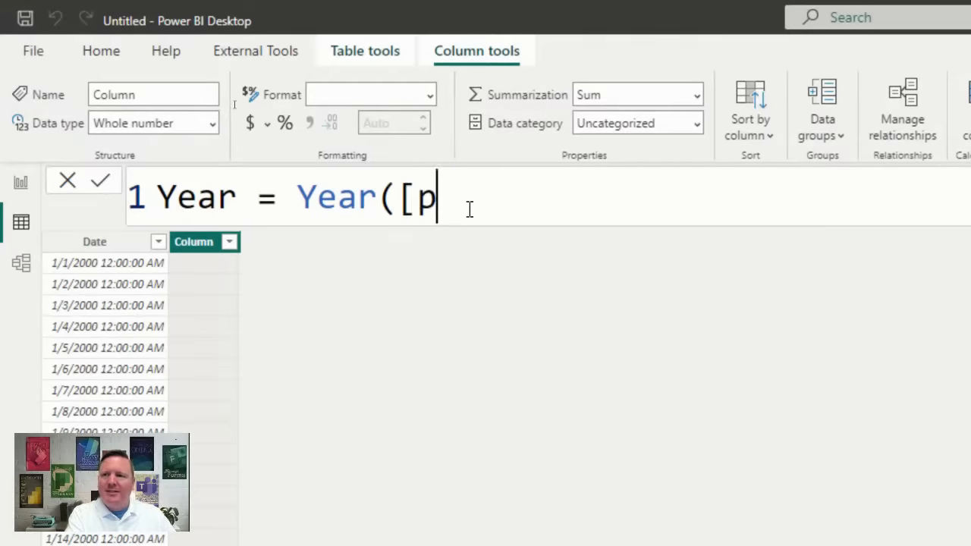
key("BackSpace")
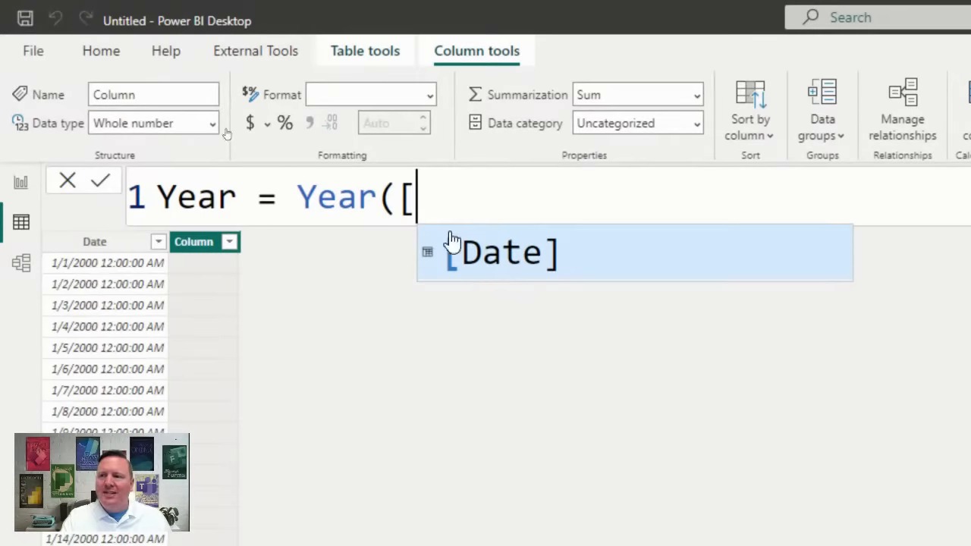
- Choose the suggested [Date] column as the Year function's argument, close the parenthesis and commit the formula
left_click(508, 268)
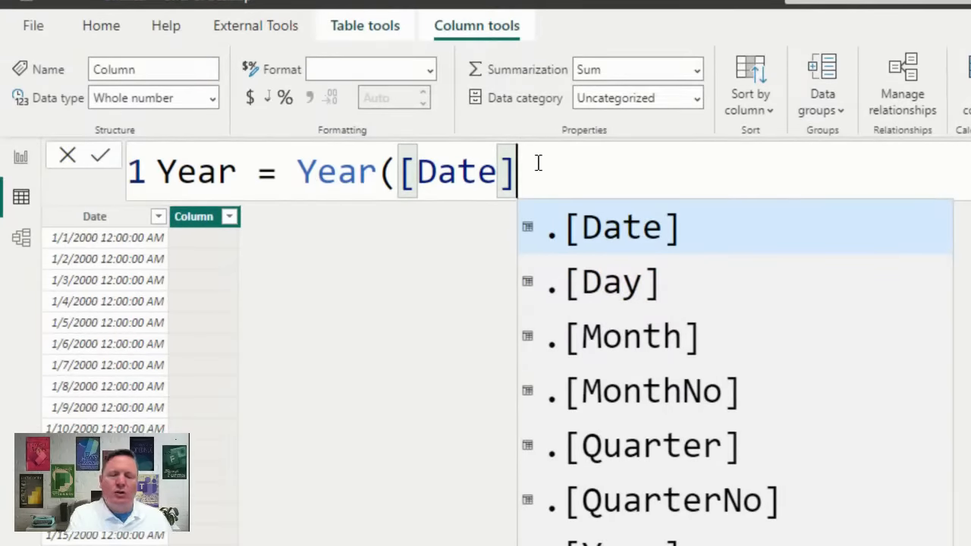
type(")")
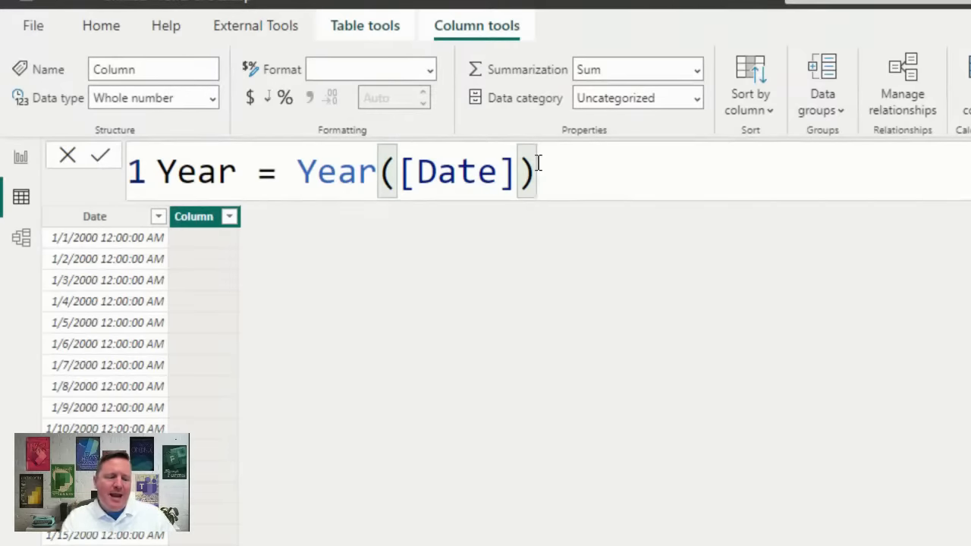
key("ctrl+a")
key("Return")
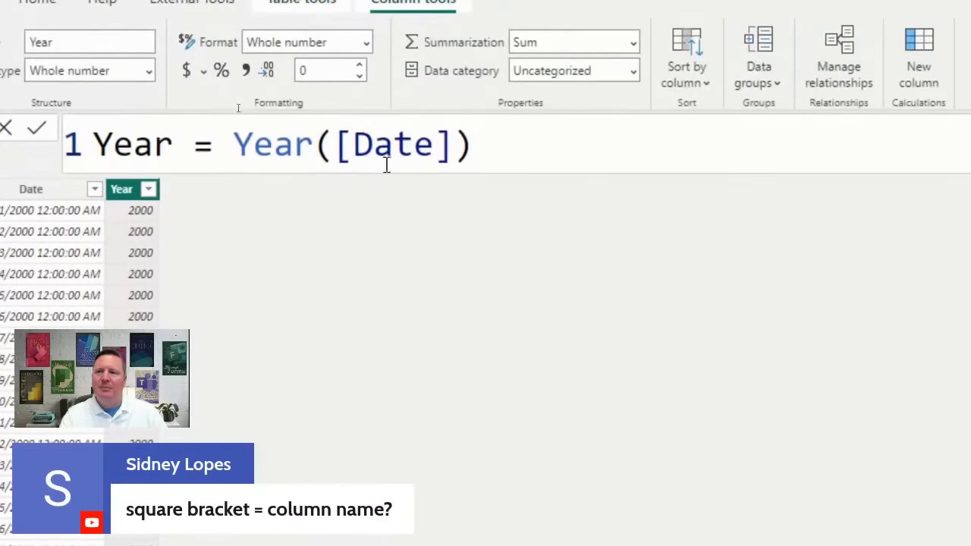
- Replace [Date] in the Year formula with the fully qualified reference 'Calendar'[Date], removing the leftover unqualified column name
left_click(334, 145)
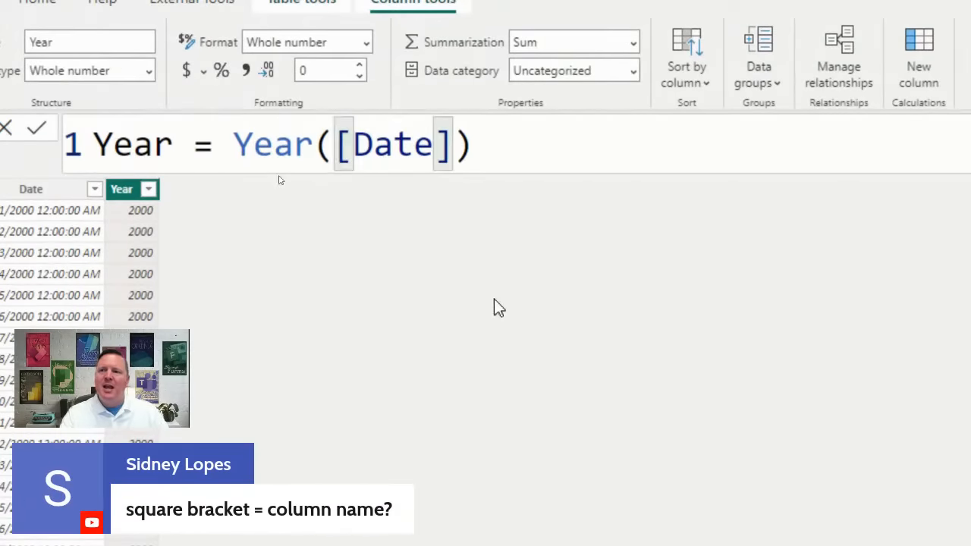
type("'")
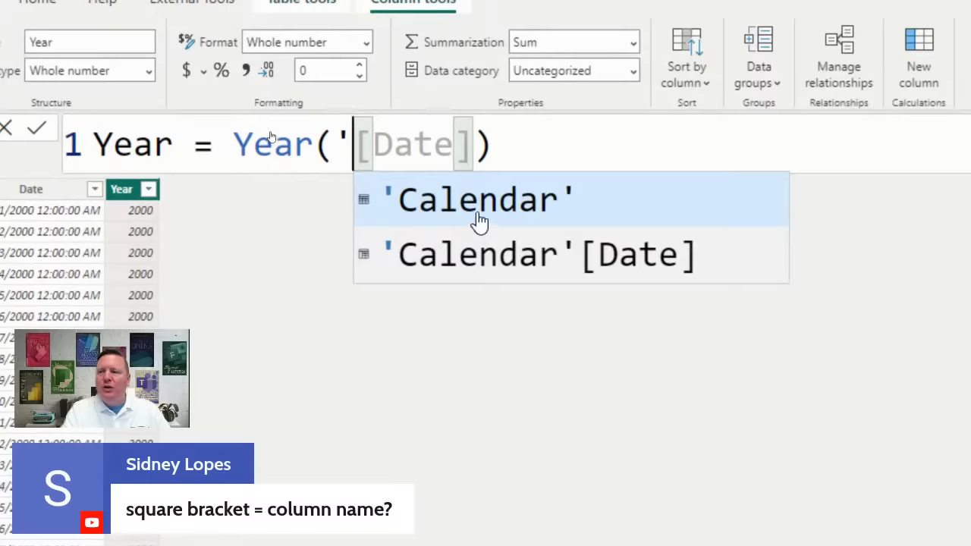
left_click(489, 271)
key("Delete")
key("Delete")
key("Delete")
key("Delete")
key("Delete")
key("Delete")
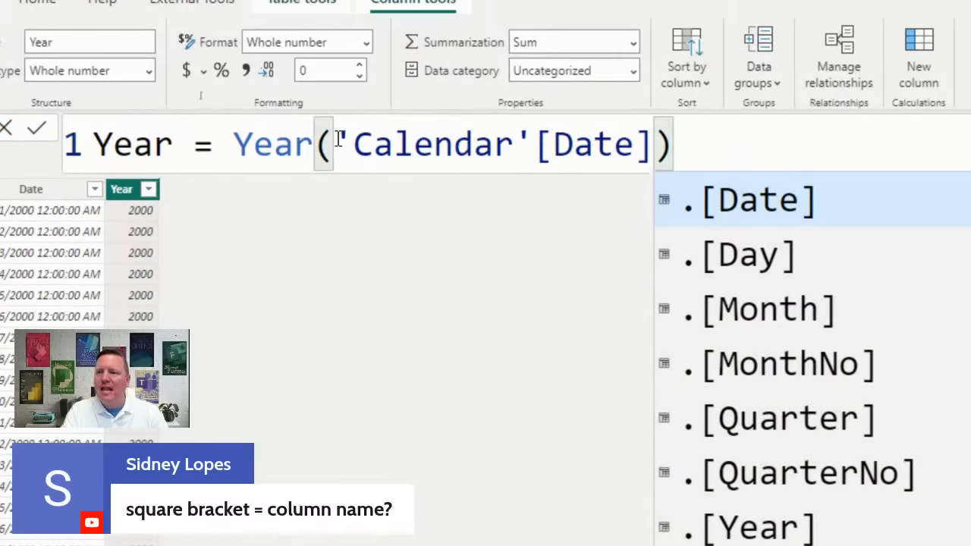
left_click_drag(337, 142, 535, 144)
left_click(715, 148)
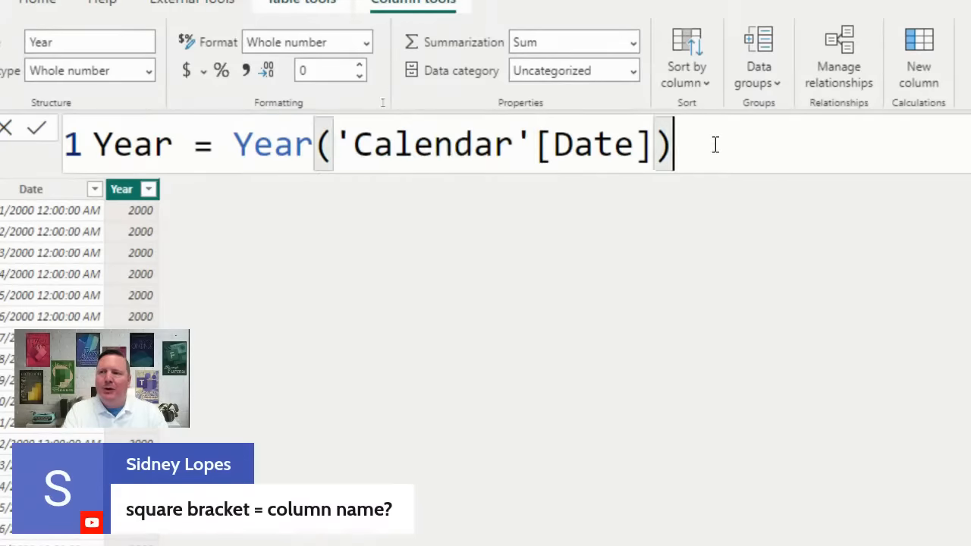
left_click_drag(337, 141, 534, 143)
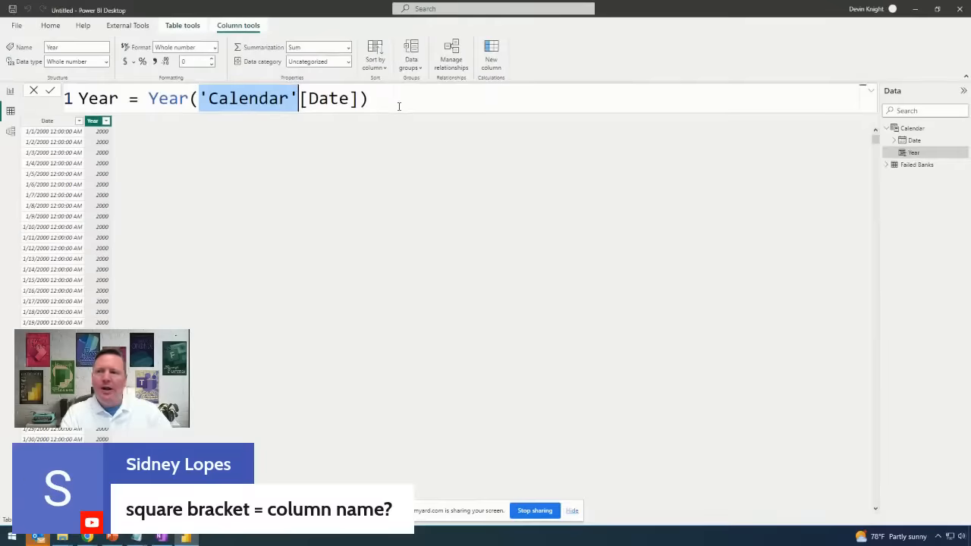
left_click(713, 144)
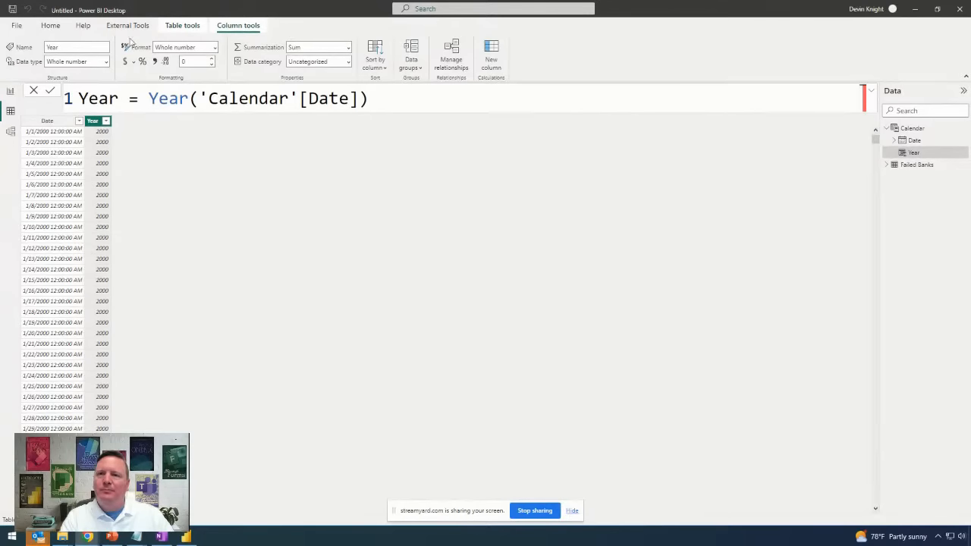
- Add a new calculated column to the Calendar table and name it Month Number
left_click(169, 29)
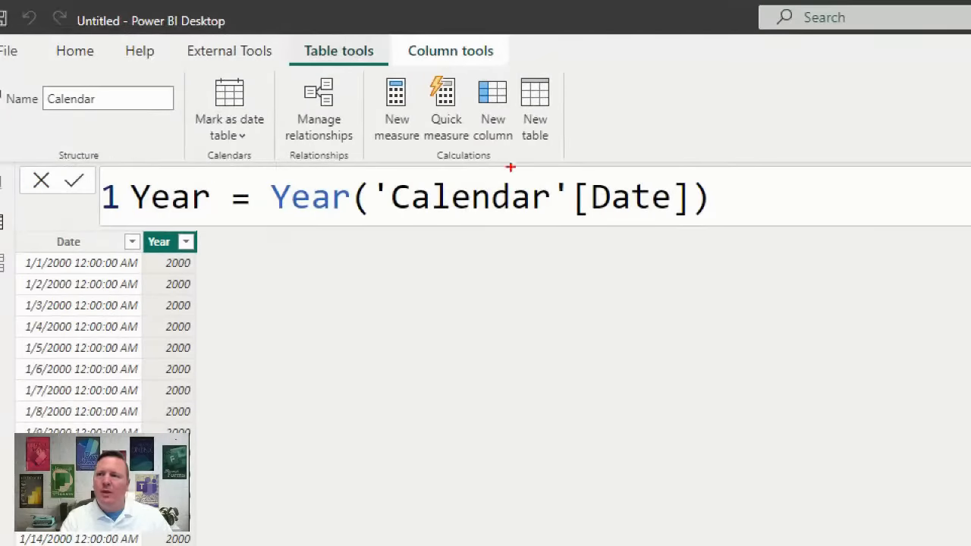
mouse_move(286, 33)
left_mouse_down()
mouse_move(401, 74)
mouse_move(391, 63)
left_mouse_up()
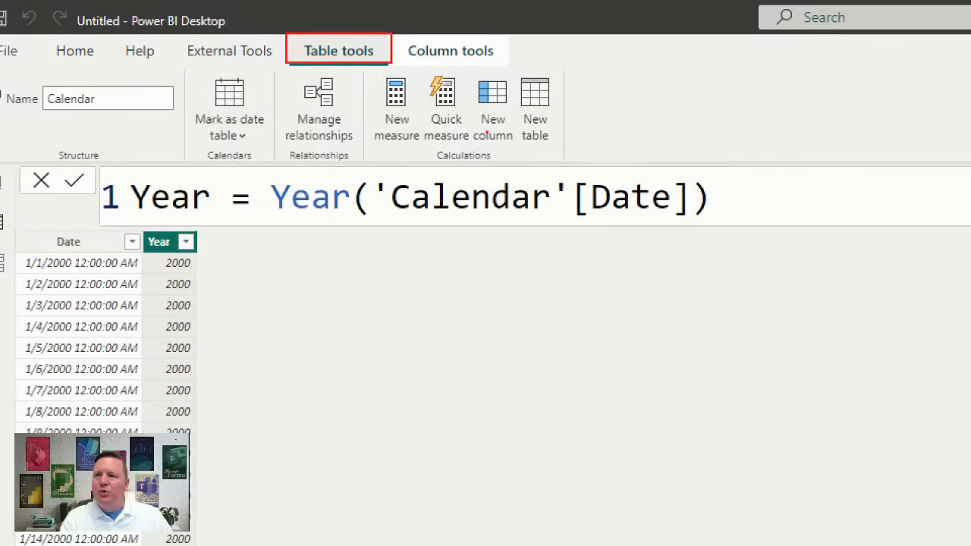
mouse_move(463, 64)
left_mouse_down()
mouse_move(525, 164)
mouse_move(517, 153)
left_mouse_up()
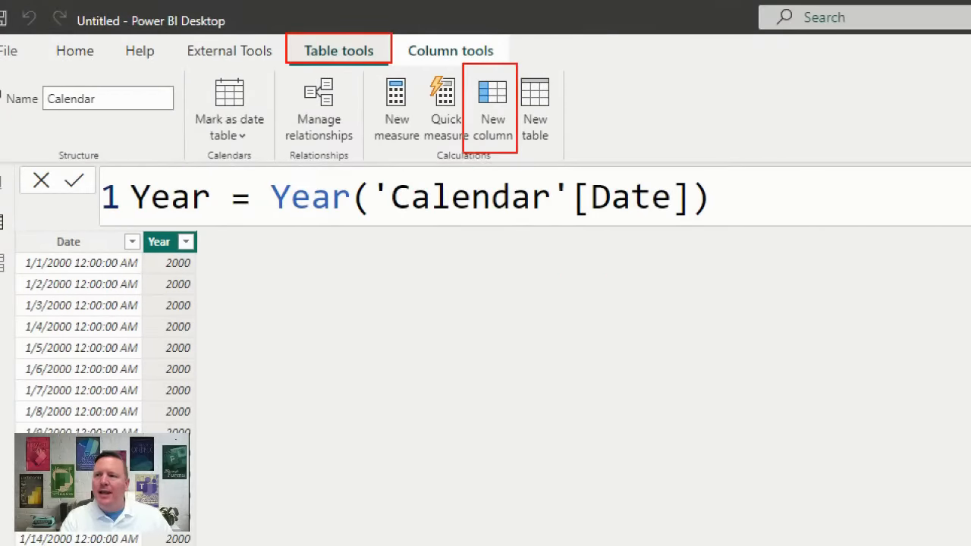
left_click_drag(522, 72, 552, 55)
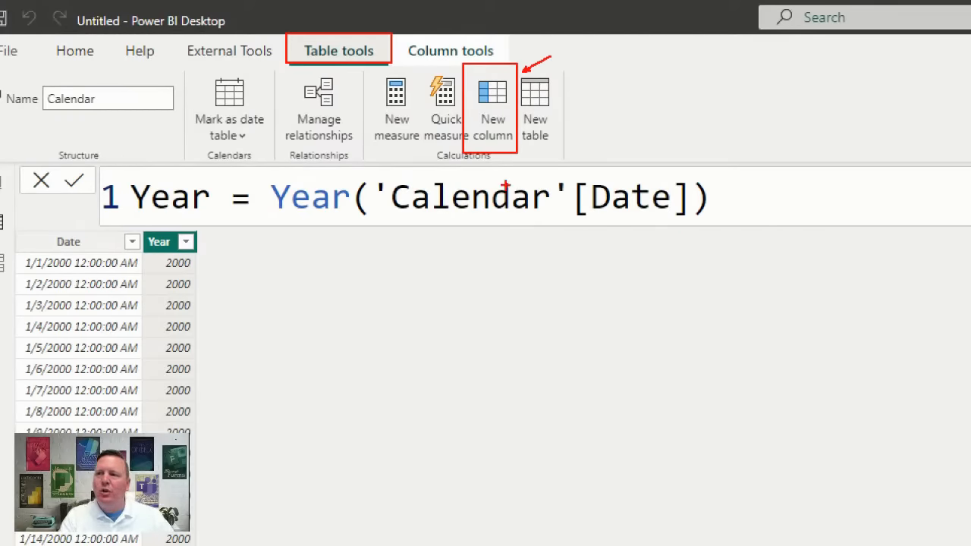
key("Escape")
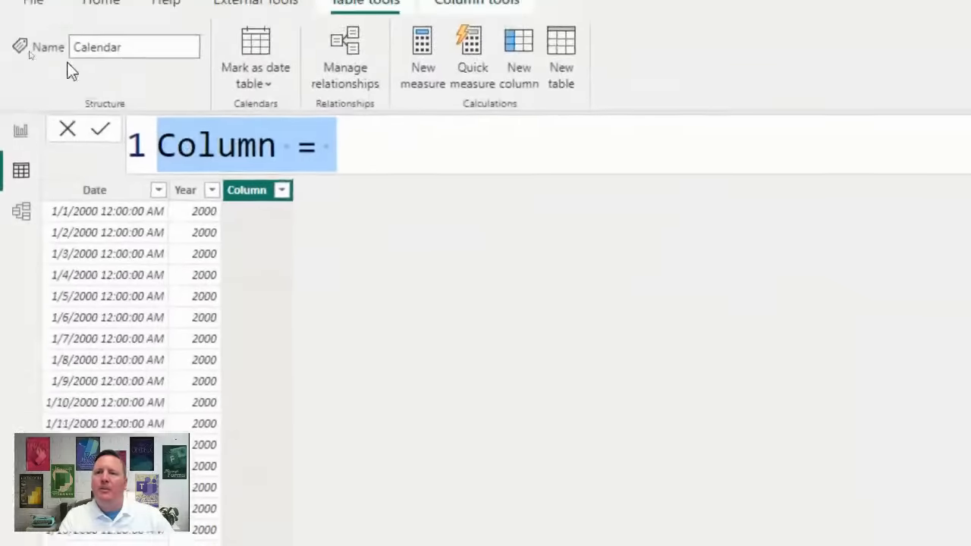
double_click(190, 139)
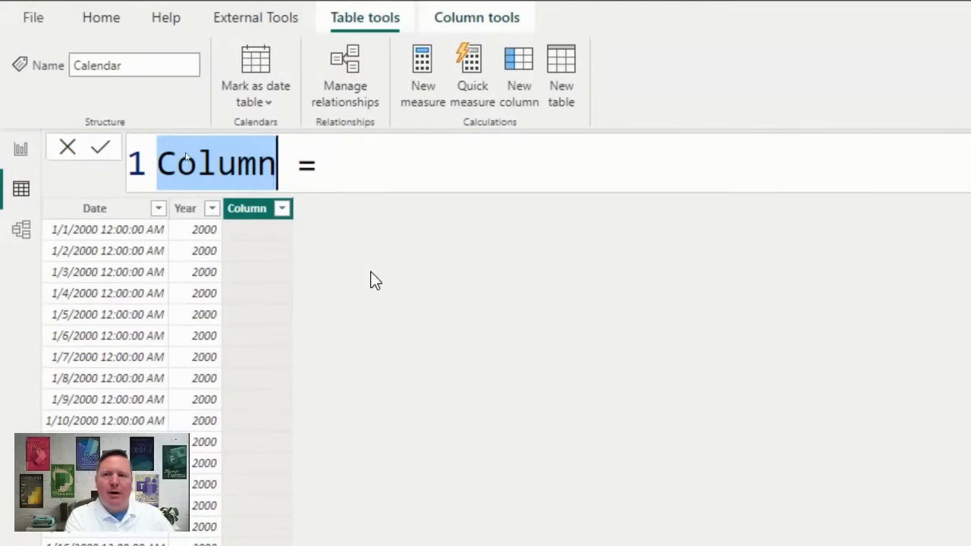
type("Month Number")
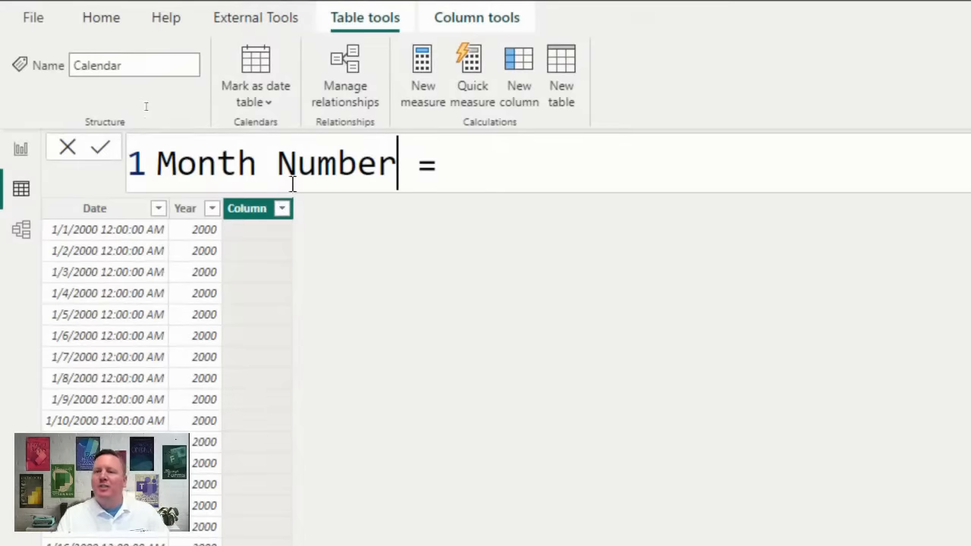
- Define the Month Number column as MONTH('Calendar'[Date]) and commit the formula
left_click(476, 178)
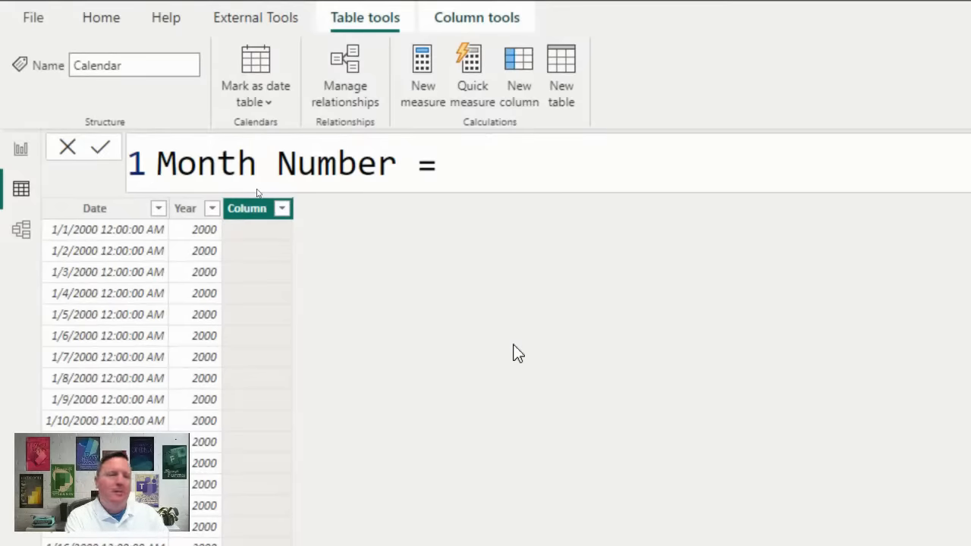
type("Month")
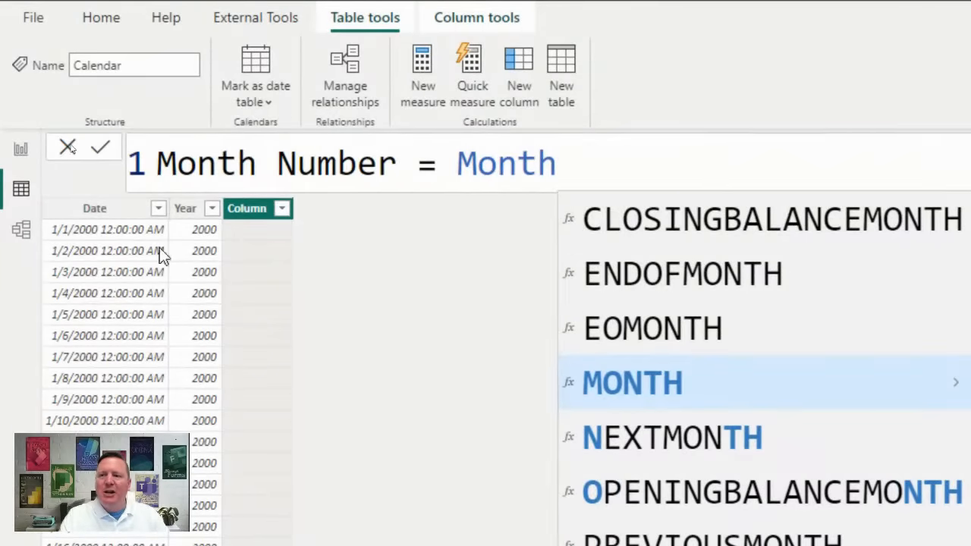
left_click(634, 384)
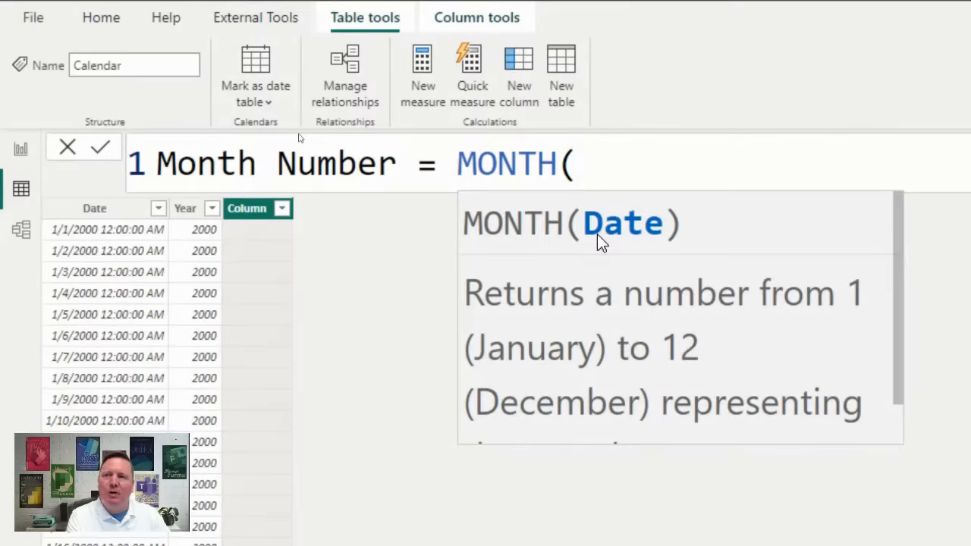
type("'")
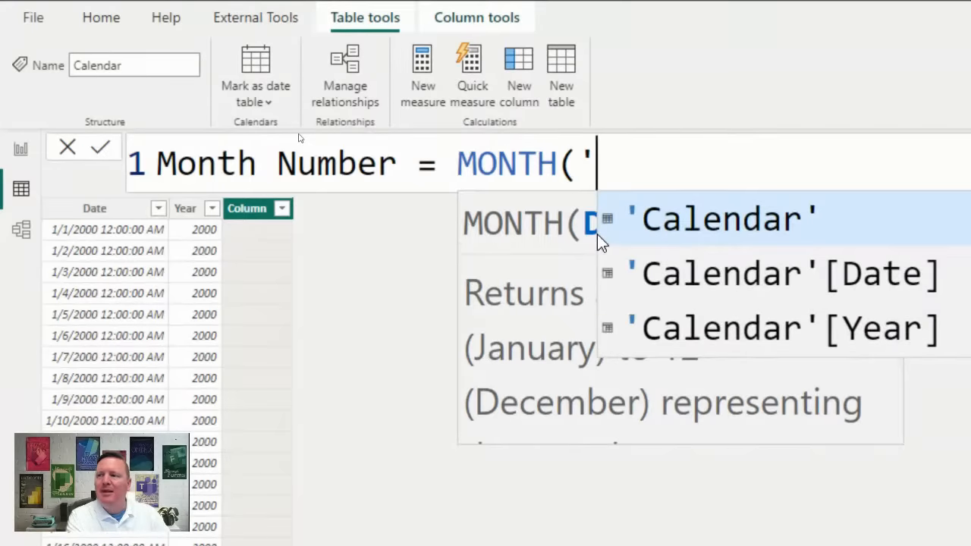
left_click(642, 222)
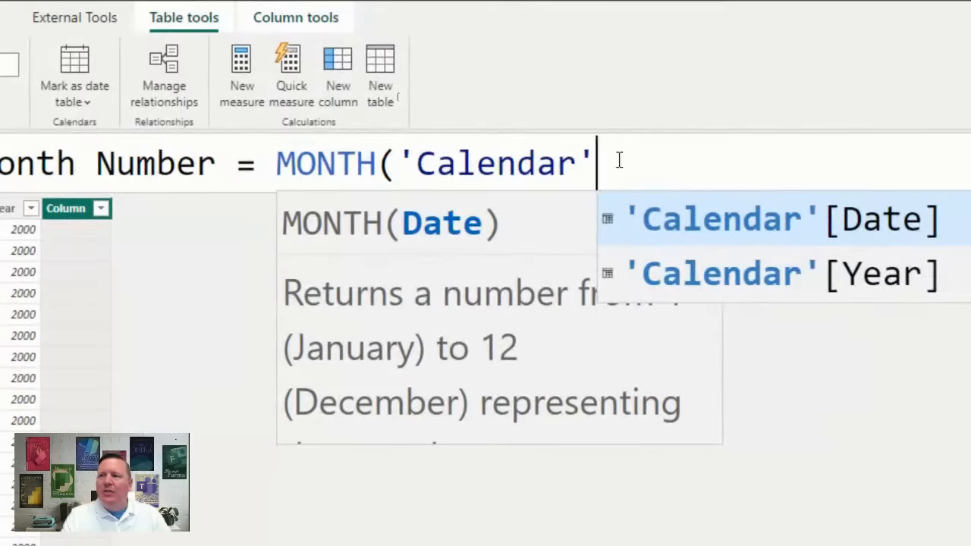
type("[")
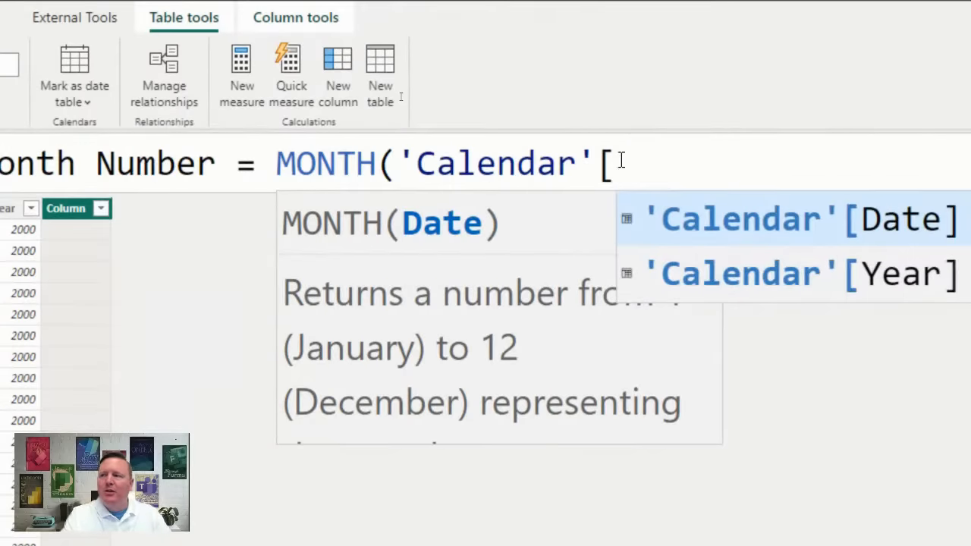
left_click(797, 228)
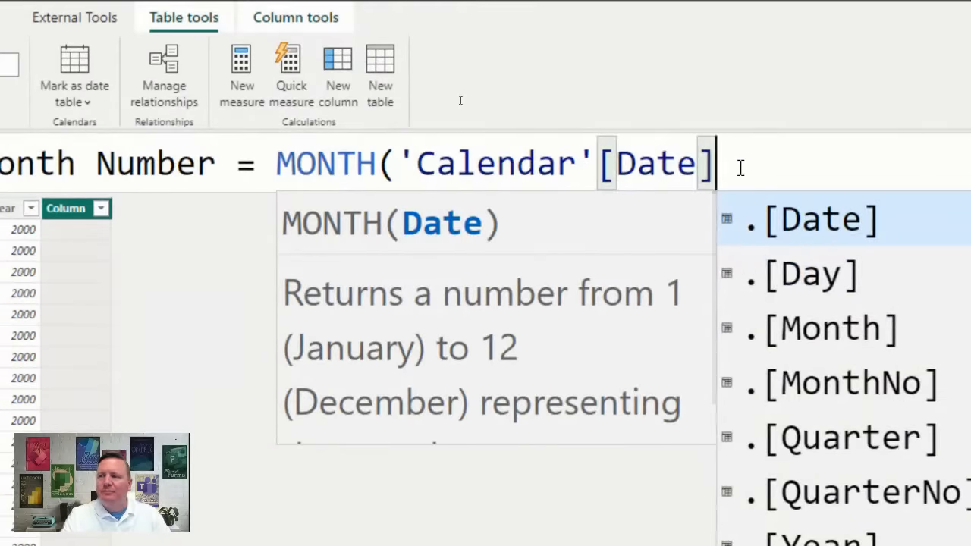
type(")")
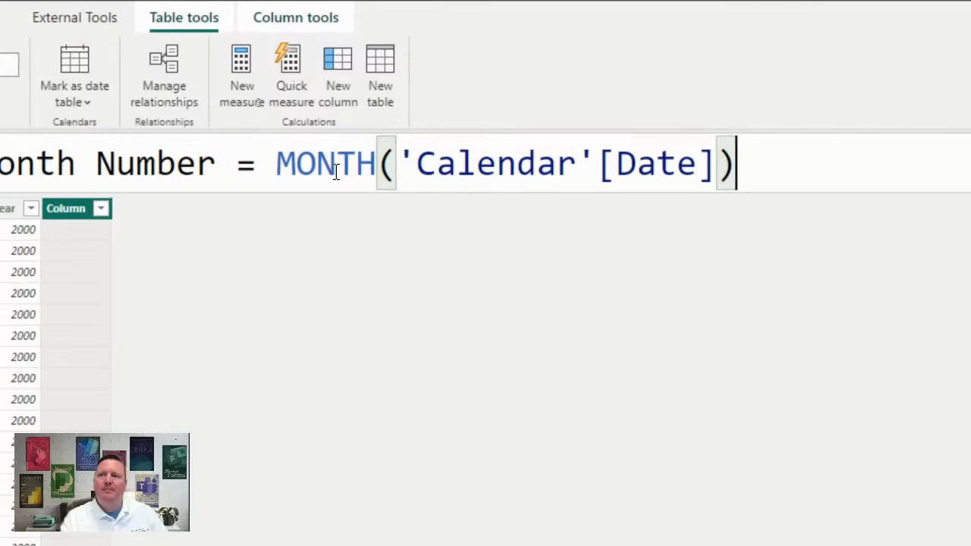
left_click(61, 165)
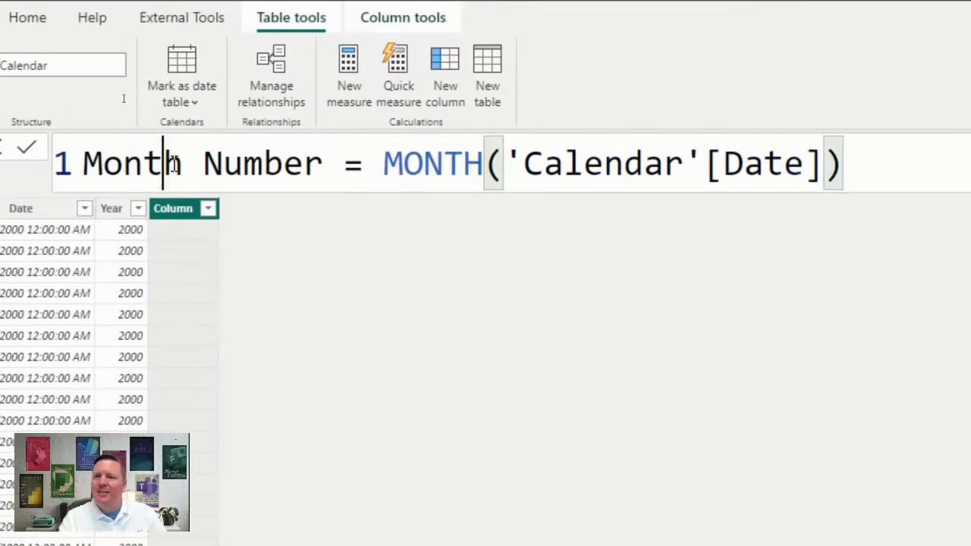
key("ctrl+a")
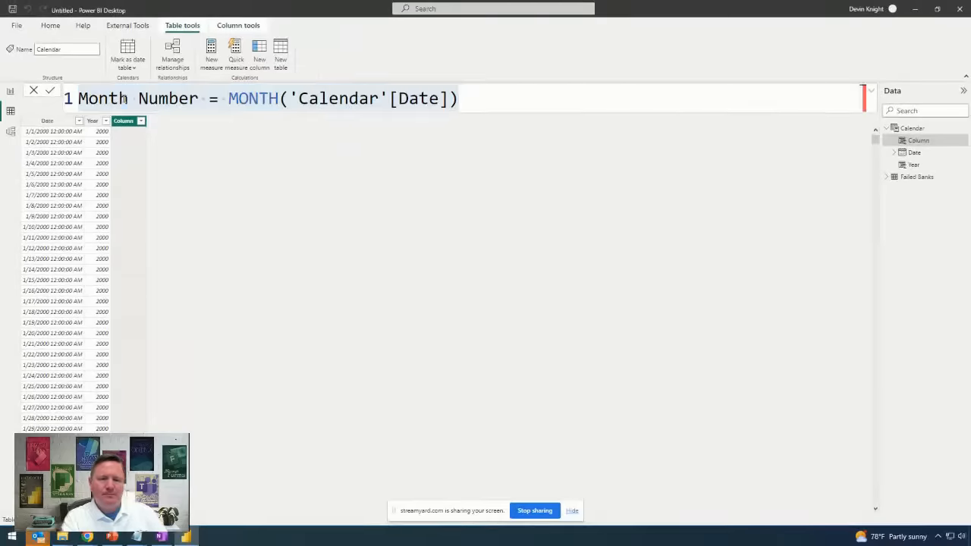
key("Return")
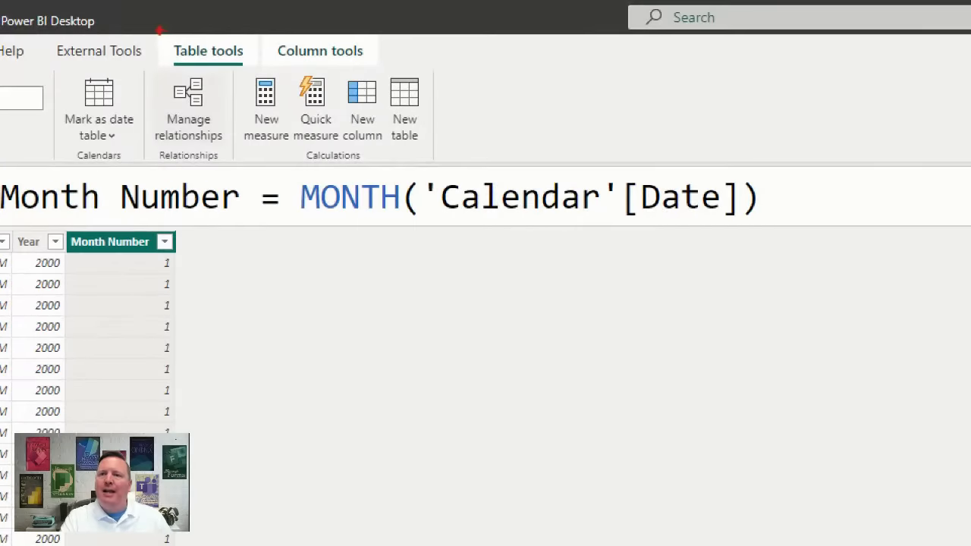
mouse_move(160, 30)
left_mouse_down()
mouse_move(225, 64)
mouse_move(256, 66)
left_mouse_up()
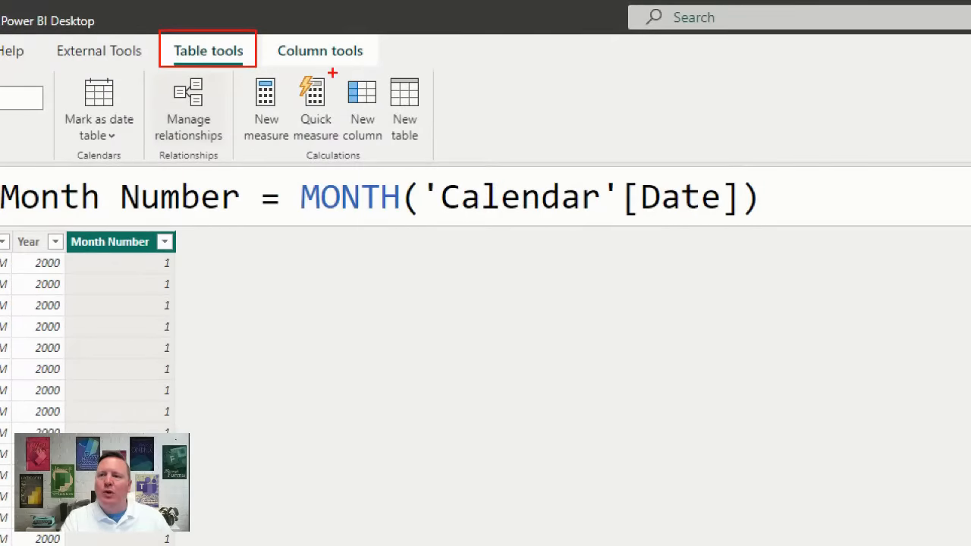
mouse_move(333, 73)
left_mouse_down()
mouse_move(387, 124)
mouse_move(388, 151)
left_mouse_up()
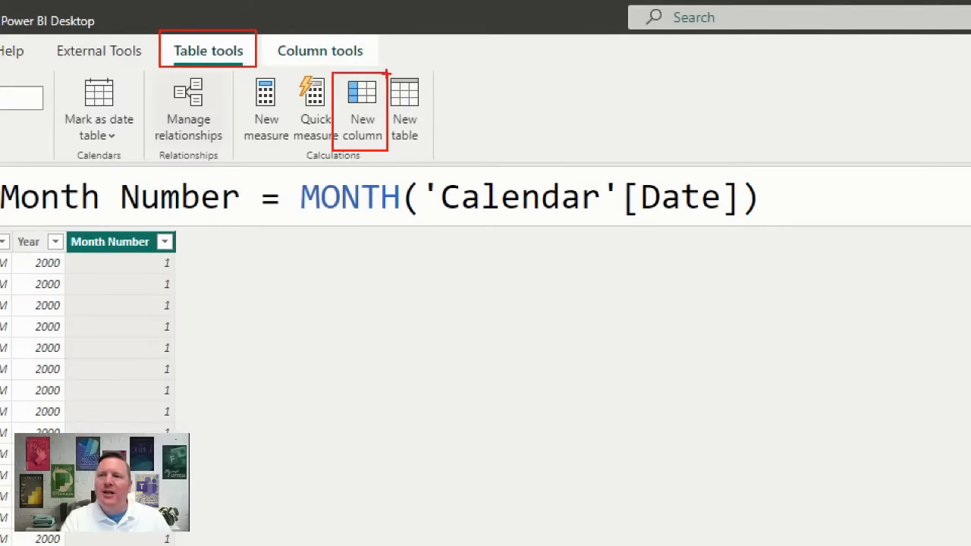
left_click_drag(386, 74, 423, 68)
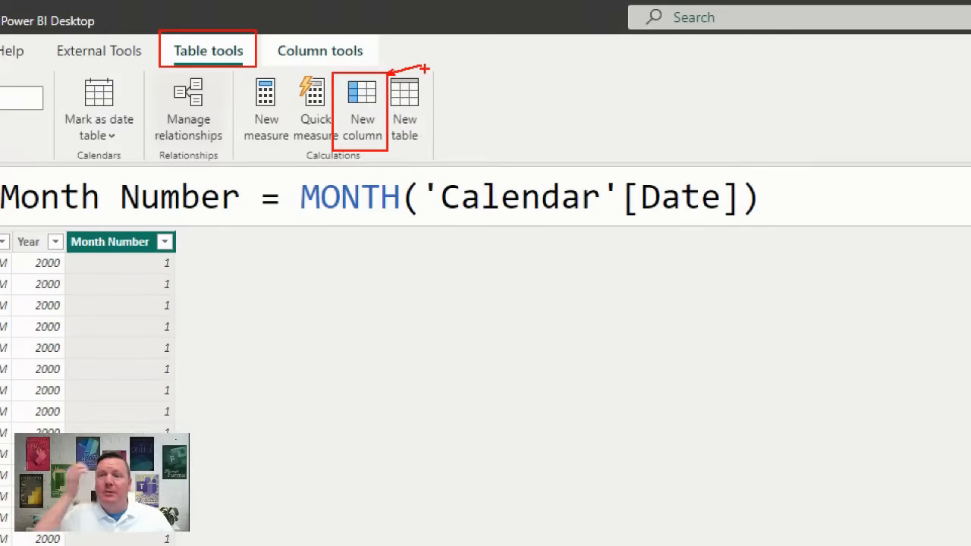
key("Escape")
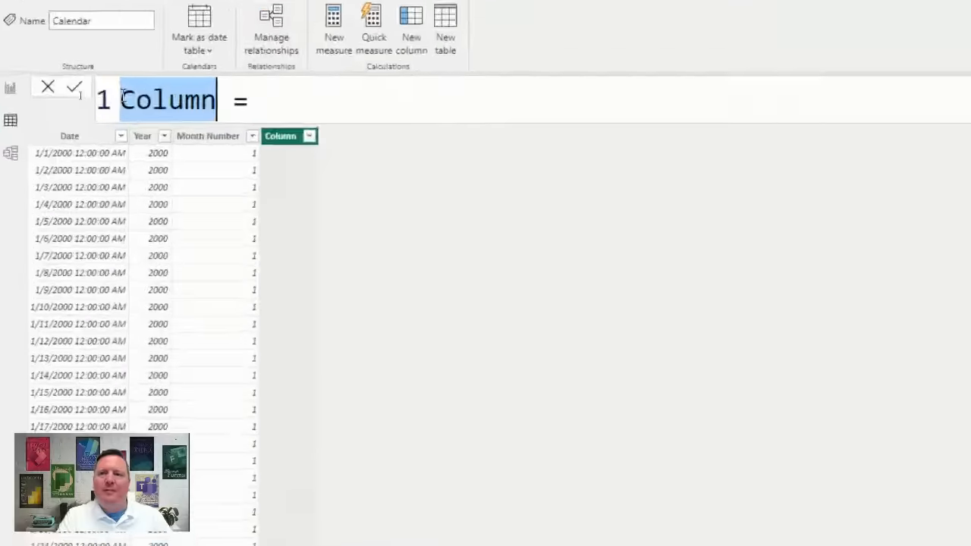
- Name the new calculated column Month and begin its definition with the FORMAT function
type("Mon")
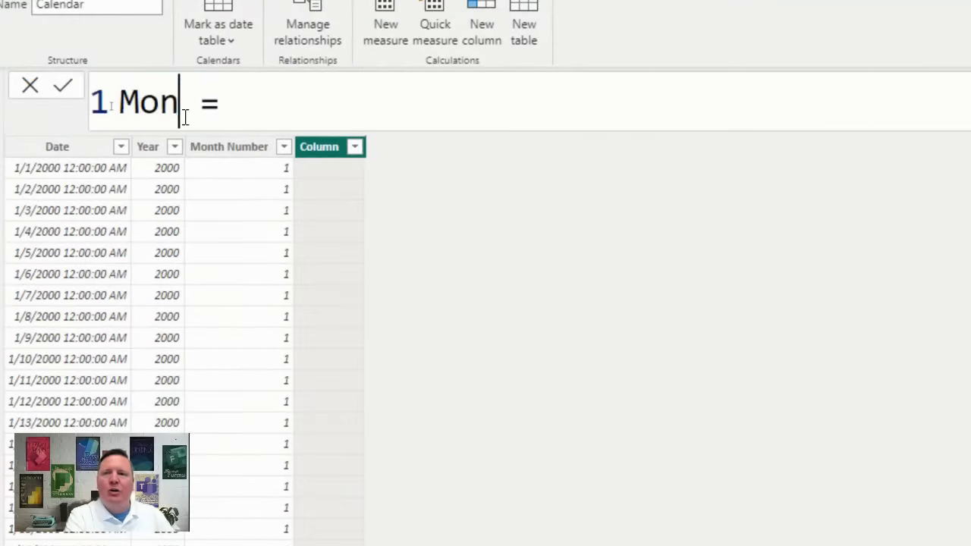
type("th")
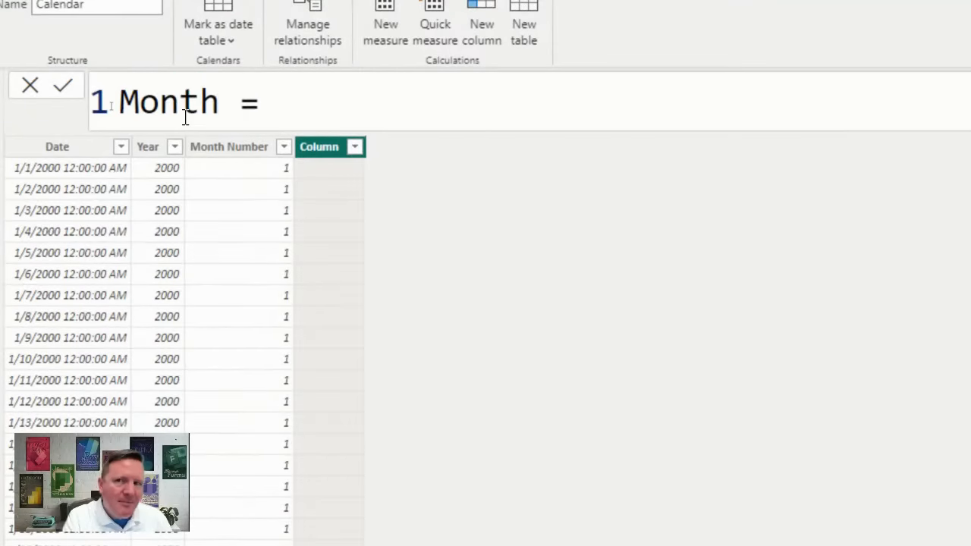
key("Right")
key("Right")
key("Right")
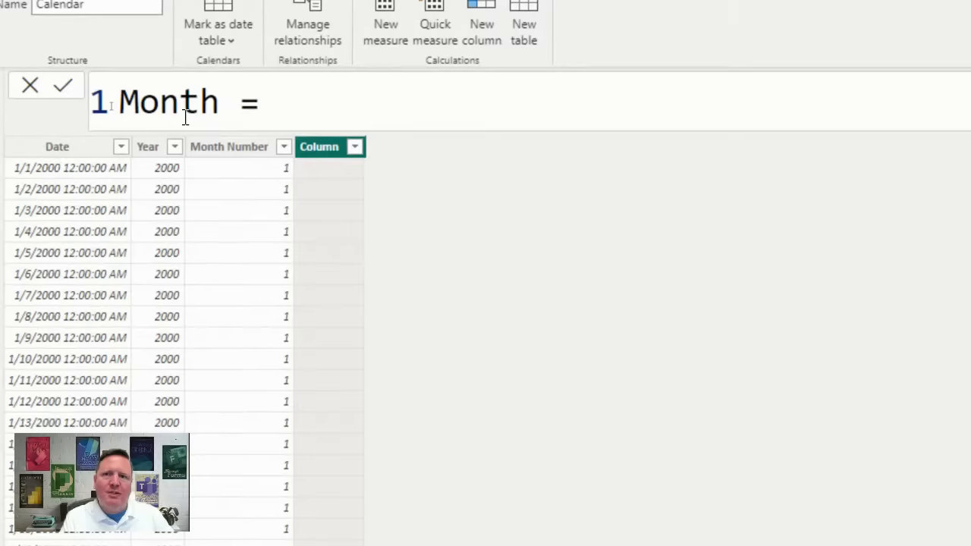
type("F")
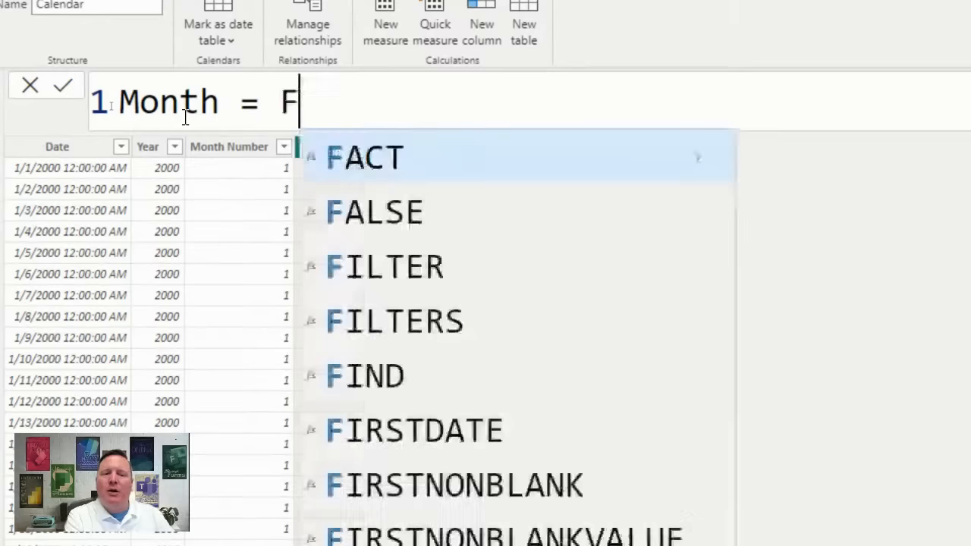
type("or")
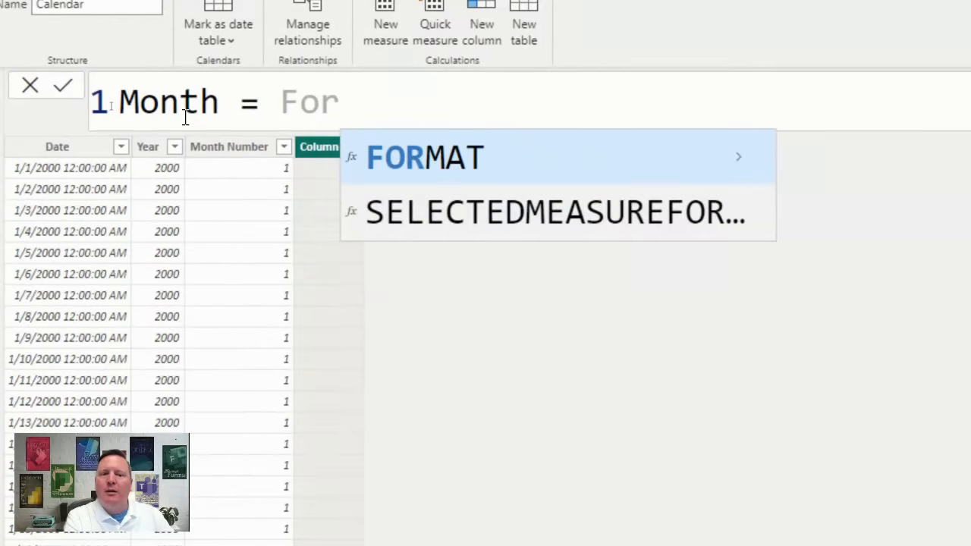
key("Tab")
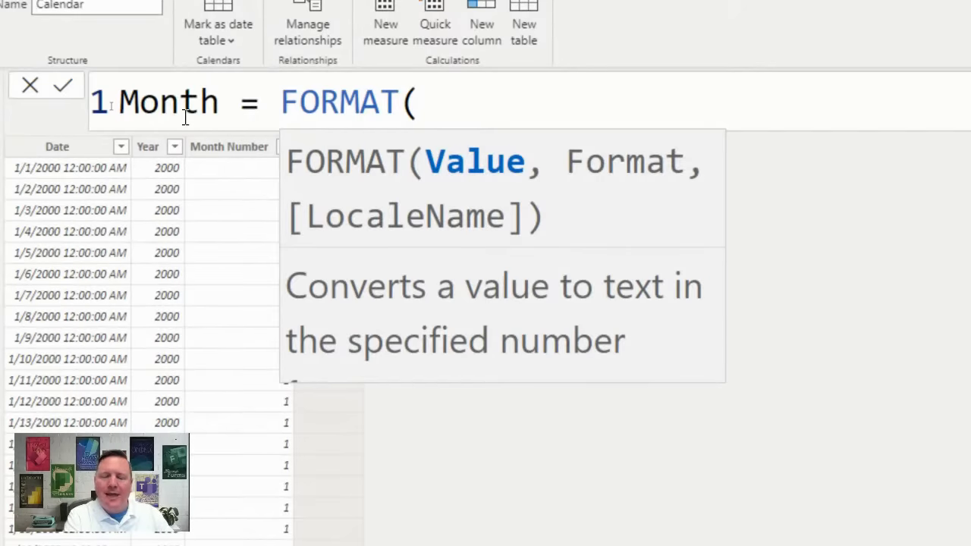
- Give the FORMAT function the [Date] column and the format string "mmmm", and close the parenthesis
type("[")
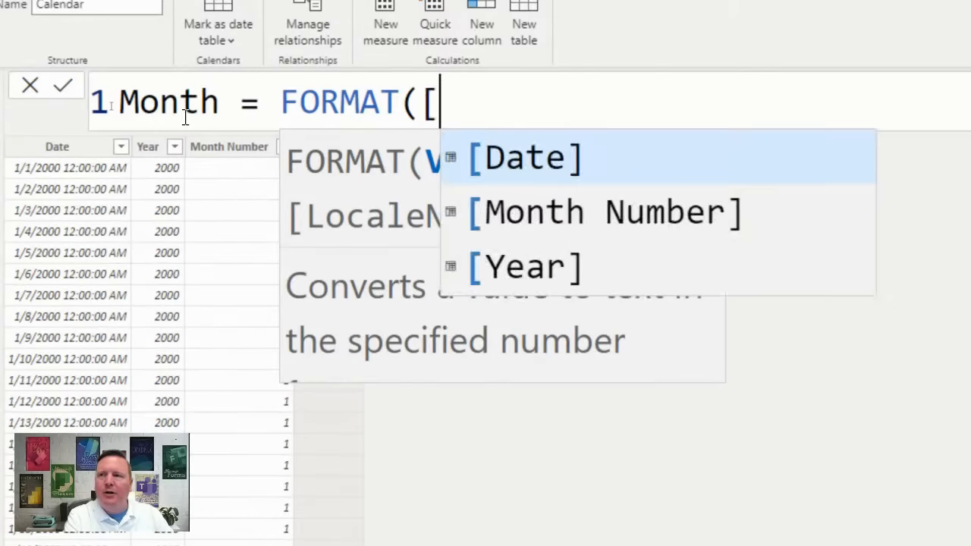
left_click(586, 176)
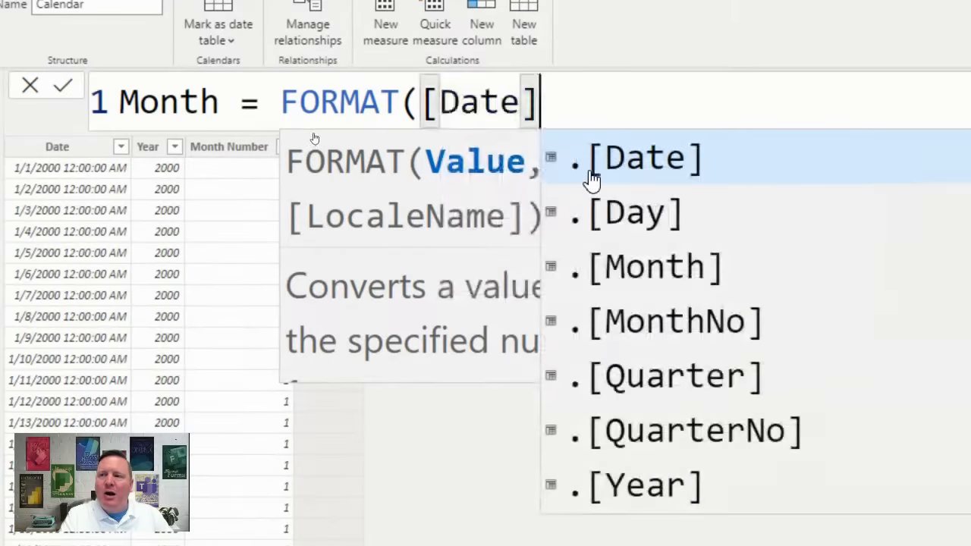
type(",\"")
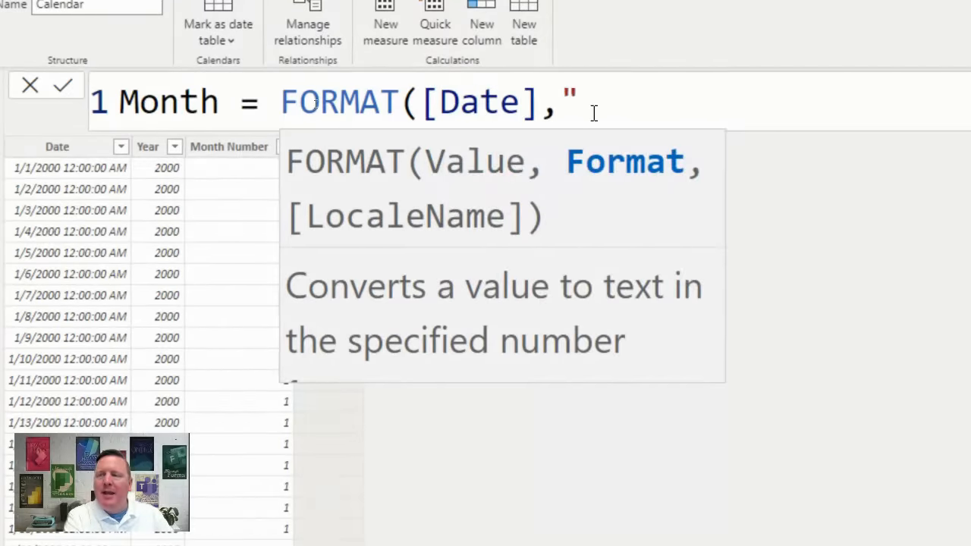
type("mmmm\")")
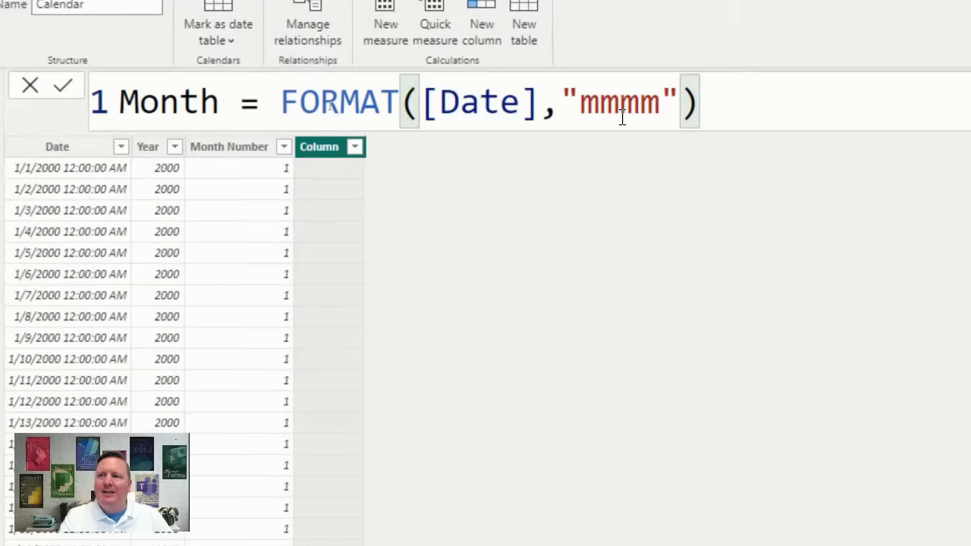
- Commit the Month column formula FORMAT([Date],"mmmm") in the Calendar table
left_click(620, 114)
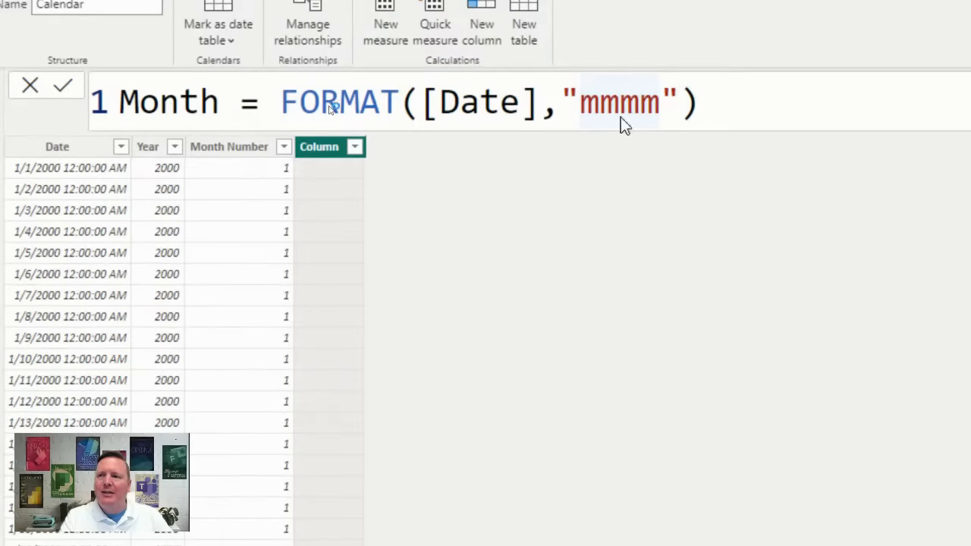
key("Return")
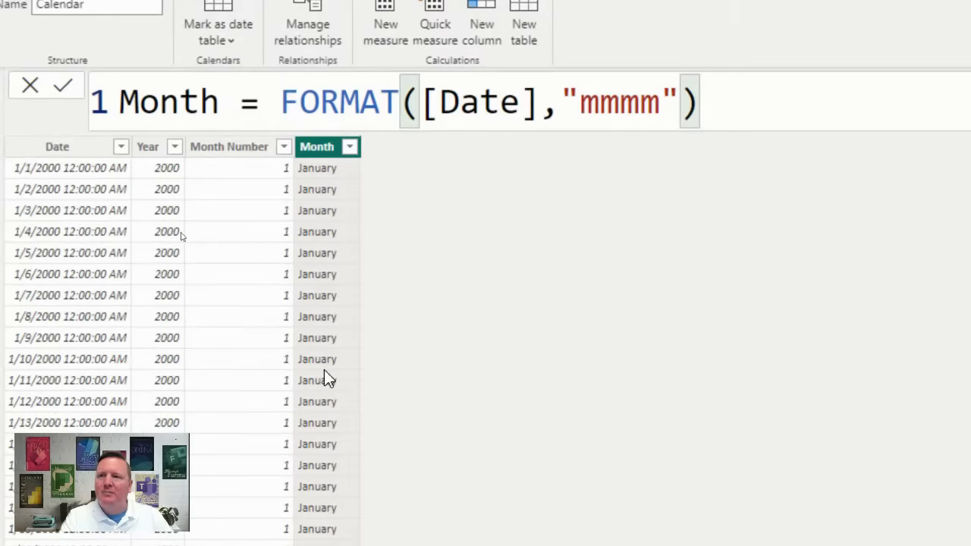
- Shorten the Month column's format string to "mmm" and commit the formula
key("Left")
key("Left")
key("Left")
key("Left")
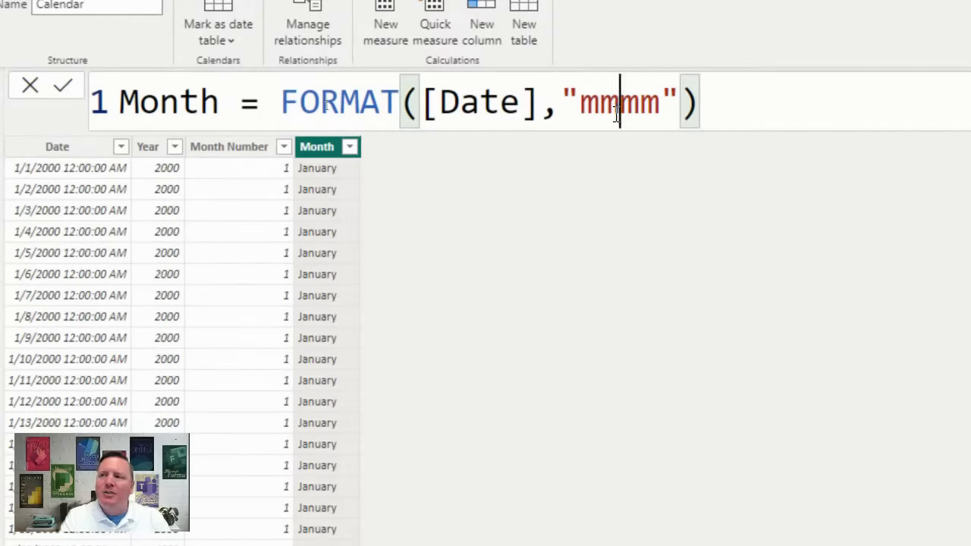
key("Delete")
key("Return")
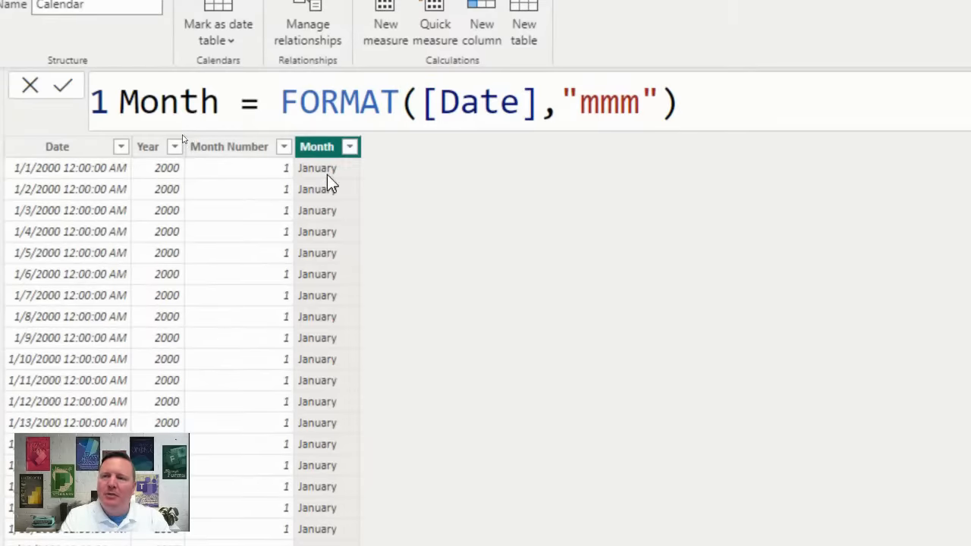
- Extend the Month column's format string to "mmm-yyyy" and commit the formula
left_click(643, 103)
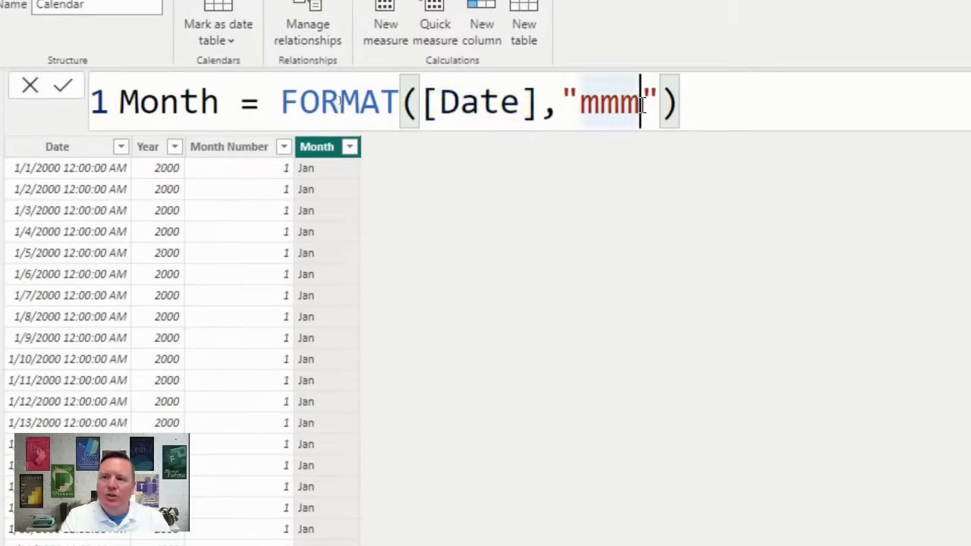
type("-")
type("yyyyy")
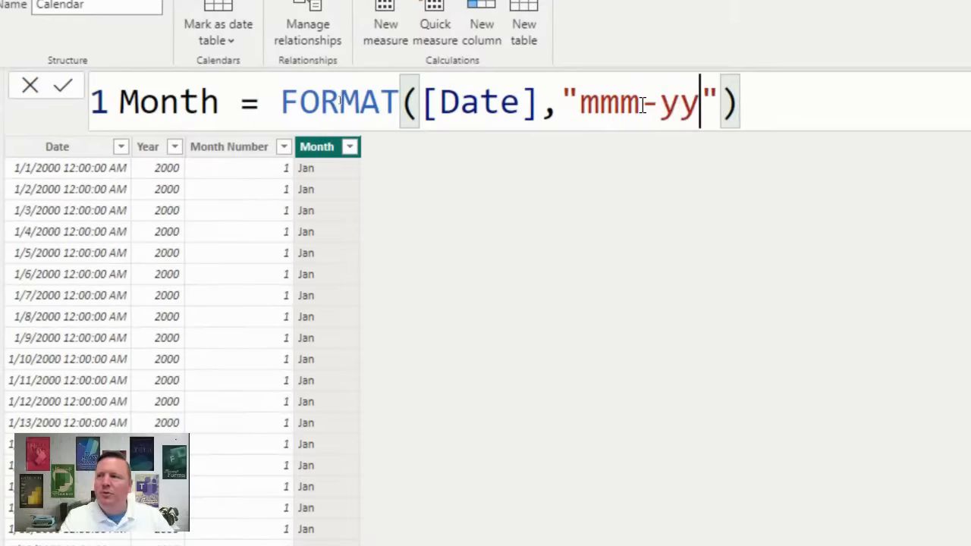
key("BackSpace")
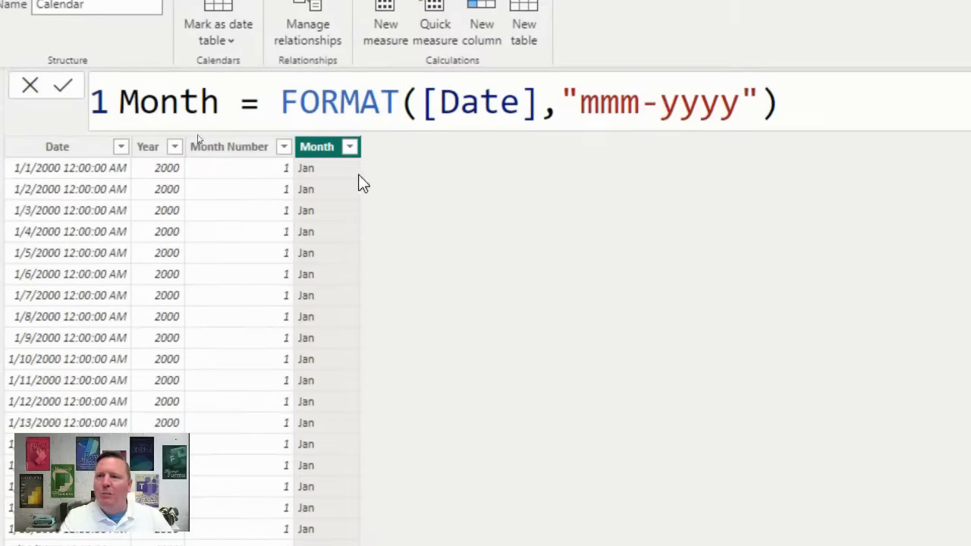
key("Return")
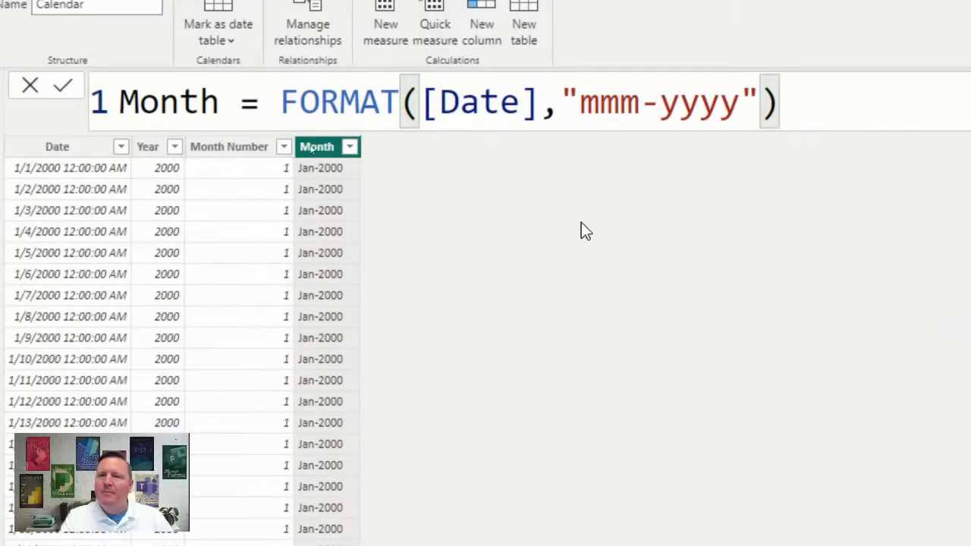
- Set the Month column's format string back to "mmmm", commit it, and select the whole formula
left_click(642, 101)
left_click_drag(645, 101, 733, 102)
type("m")
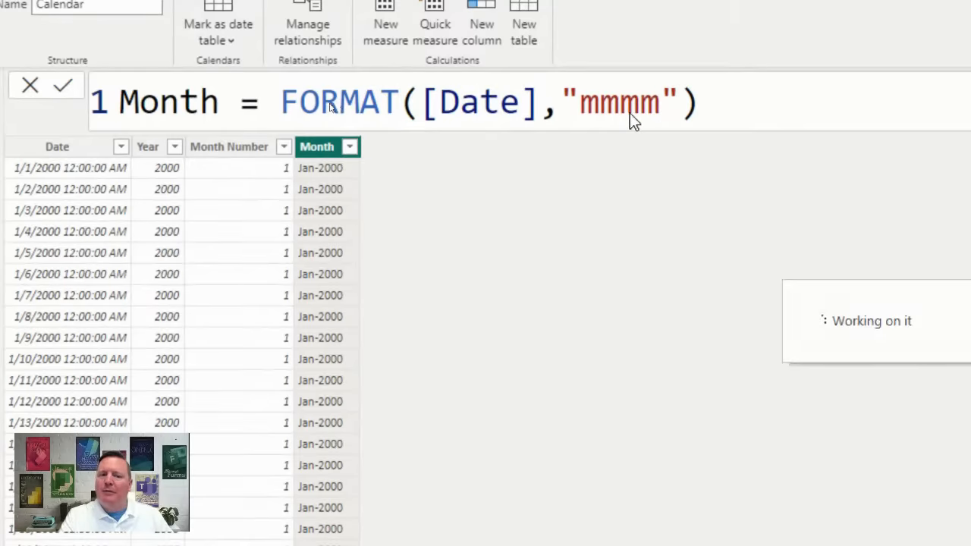
left_click(586, 113)
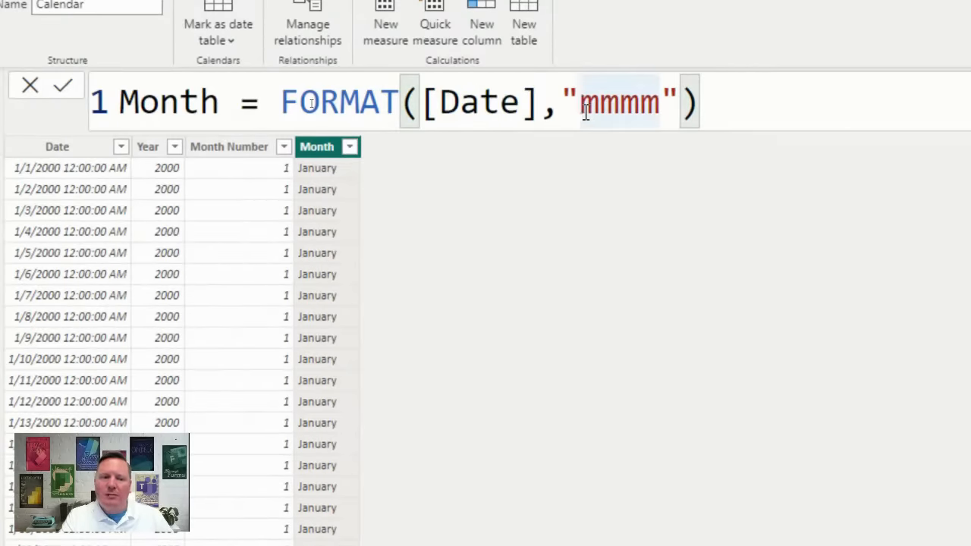
key("ctrl+a")
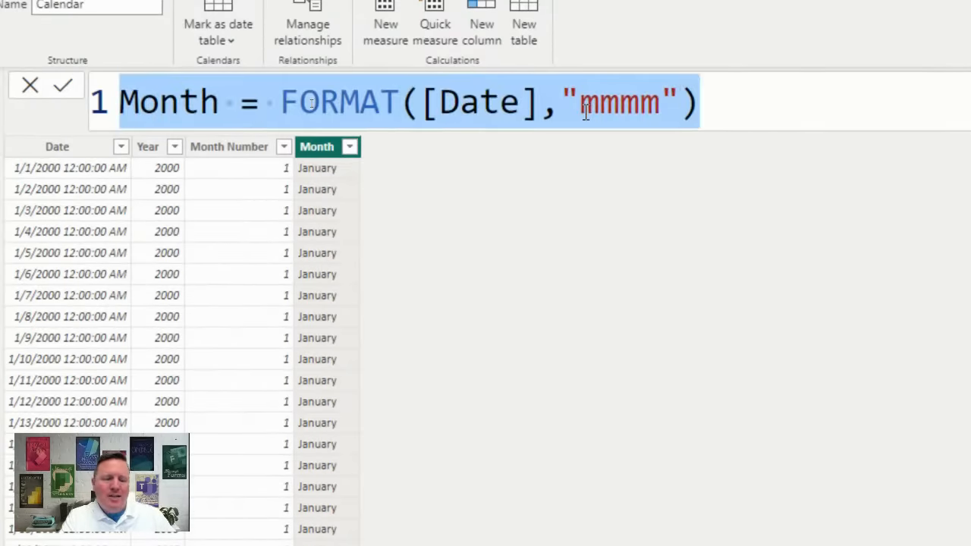
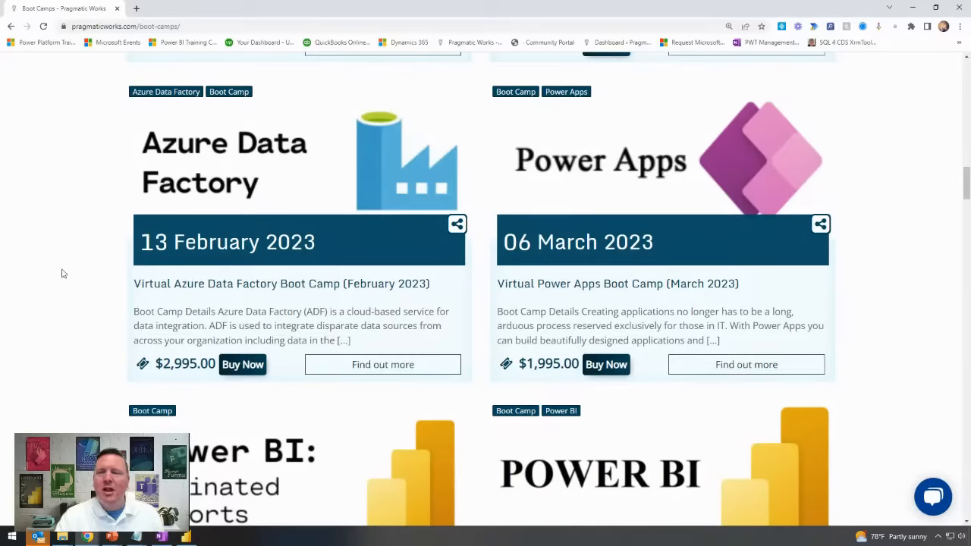
- Look through the upcoming 2023 boot camps, their dates and prices on the Pragmatic Works boot camps page in the browser
scroll(43, 281, "up", 5)
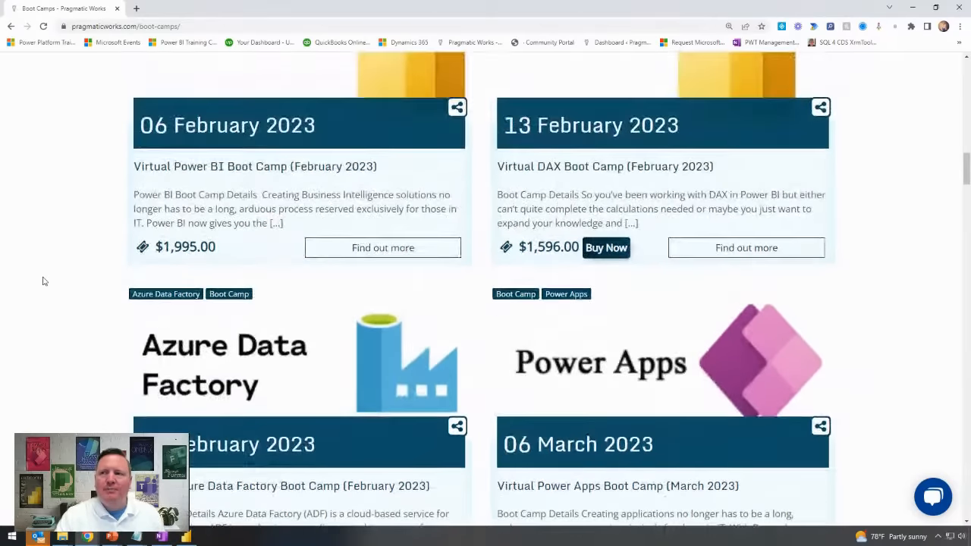
scroll(43, 282, "down", 6)
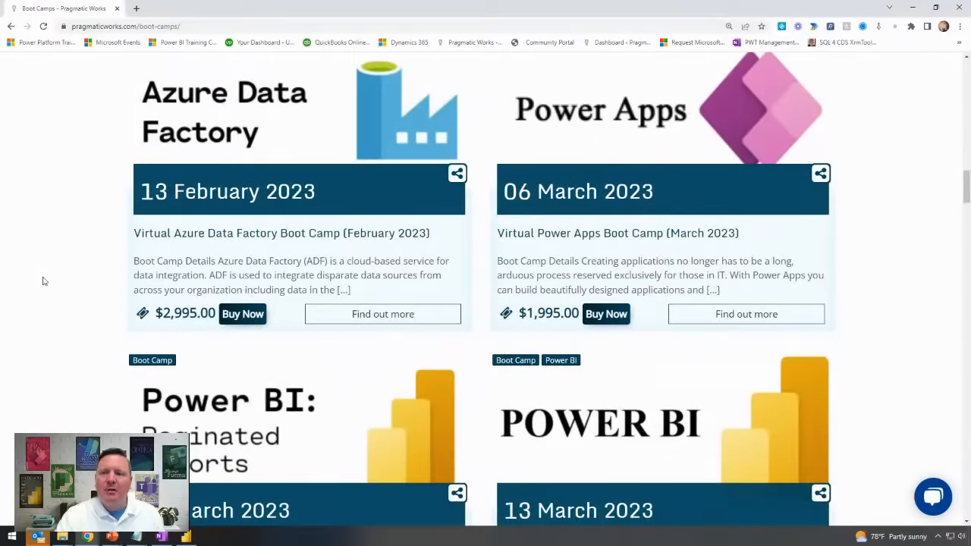
scroll(106, 301, "down", 7)
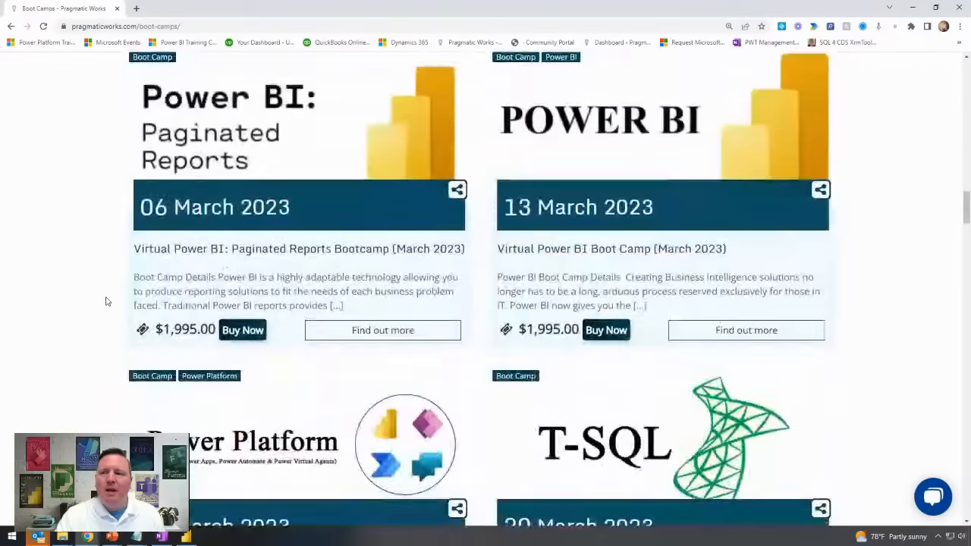
scroll(106, 301, "down", 3)
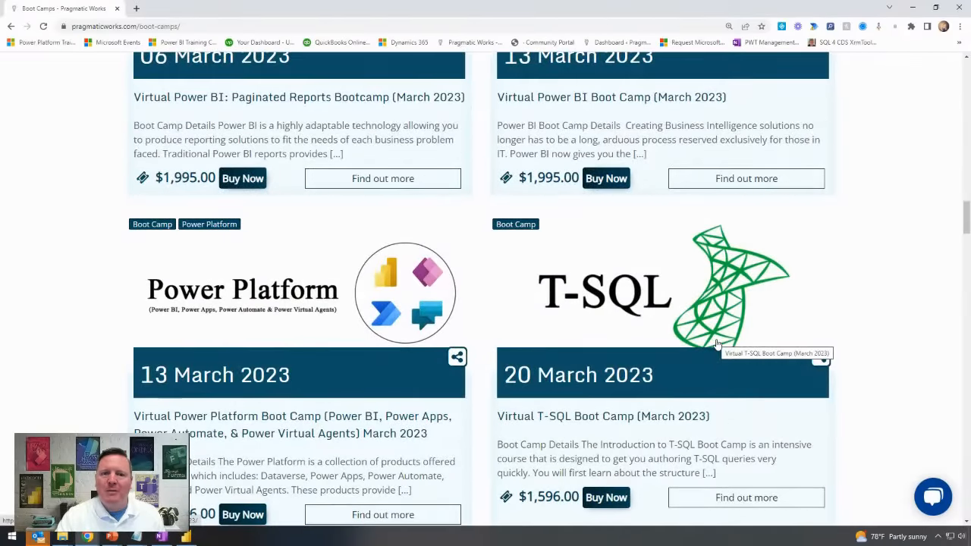
scroll(559, 372, "down", 3)
scroll(558, 372, "down", 3)
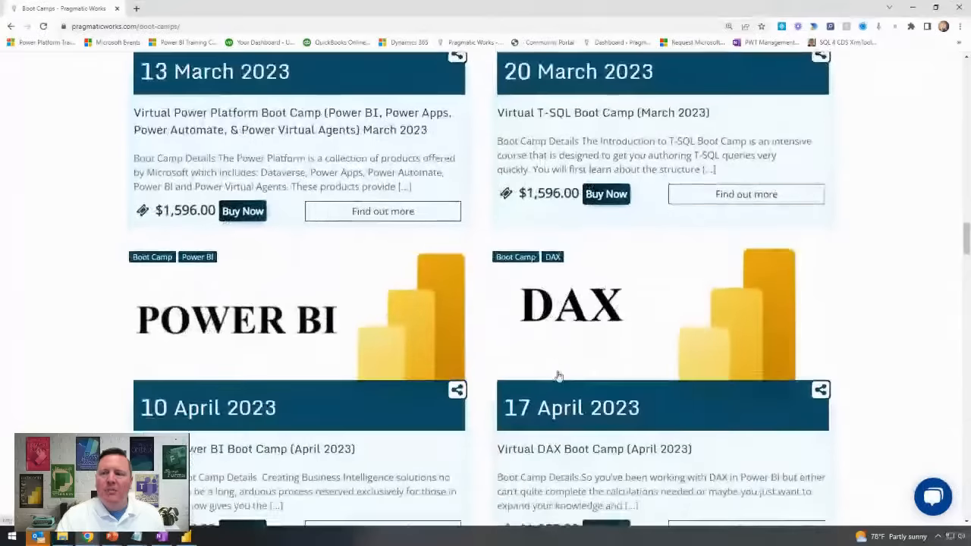
left_click(184, 26)
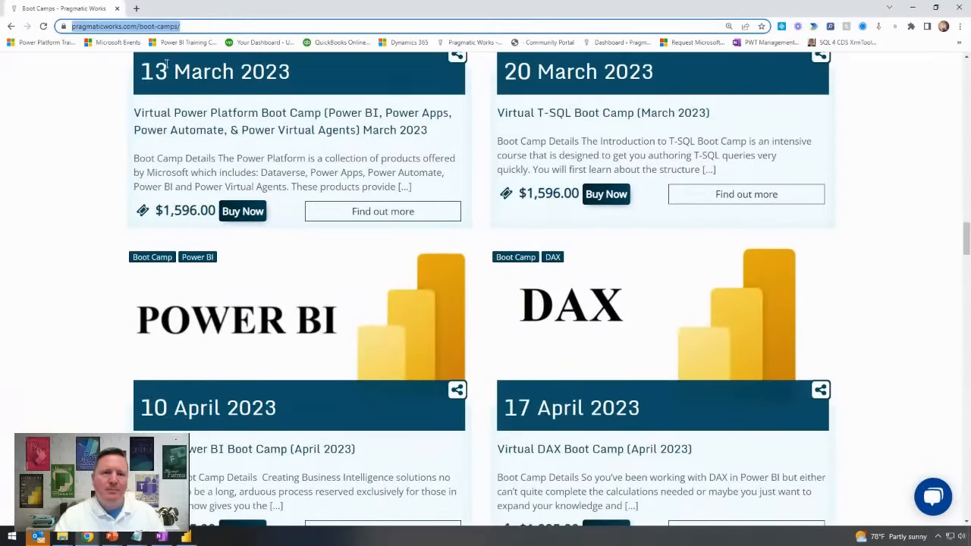
key("alt+Tab")
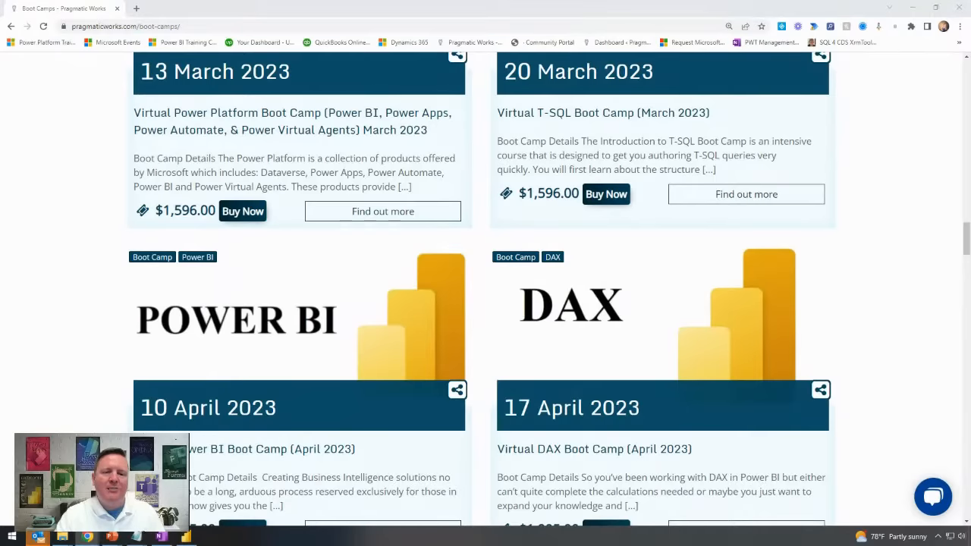
scroll(386, 364, "down", 3)
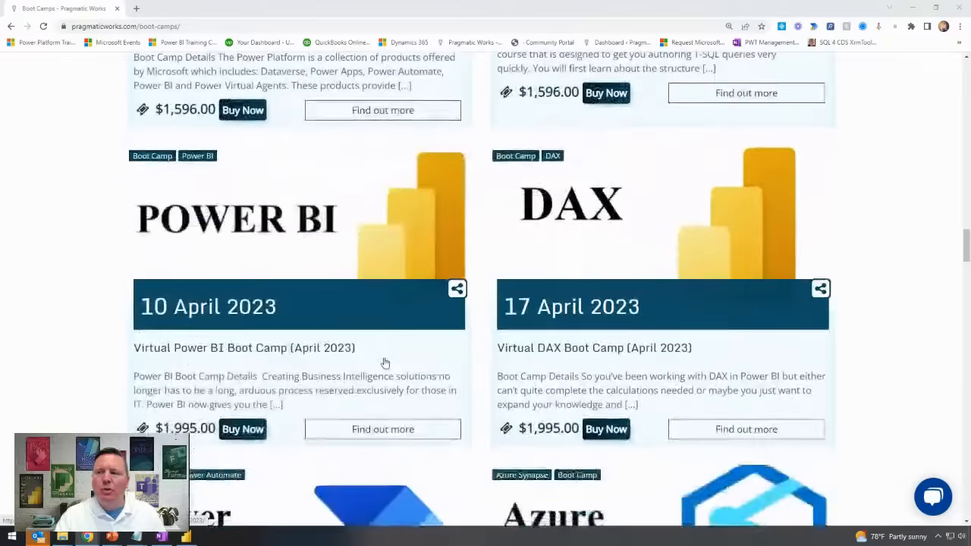
scroll(385, 362, "down", 2)
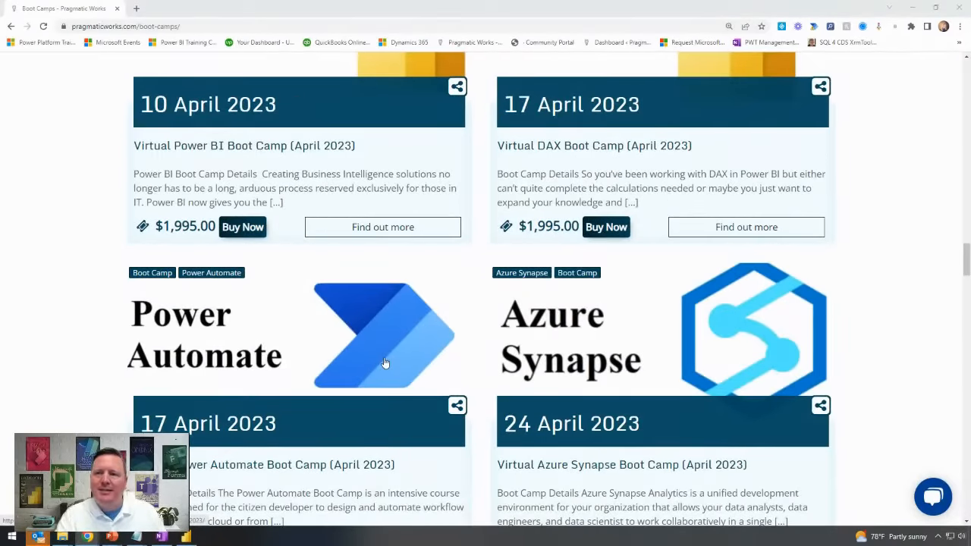
scroll(384, 362, "up", 3)
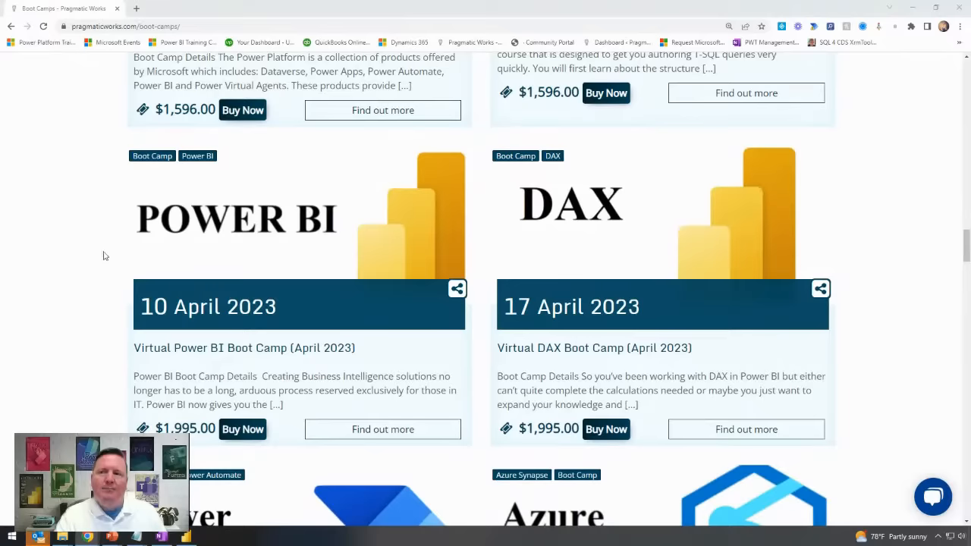
scroll(104, 258, "up", 2)
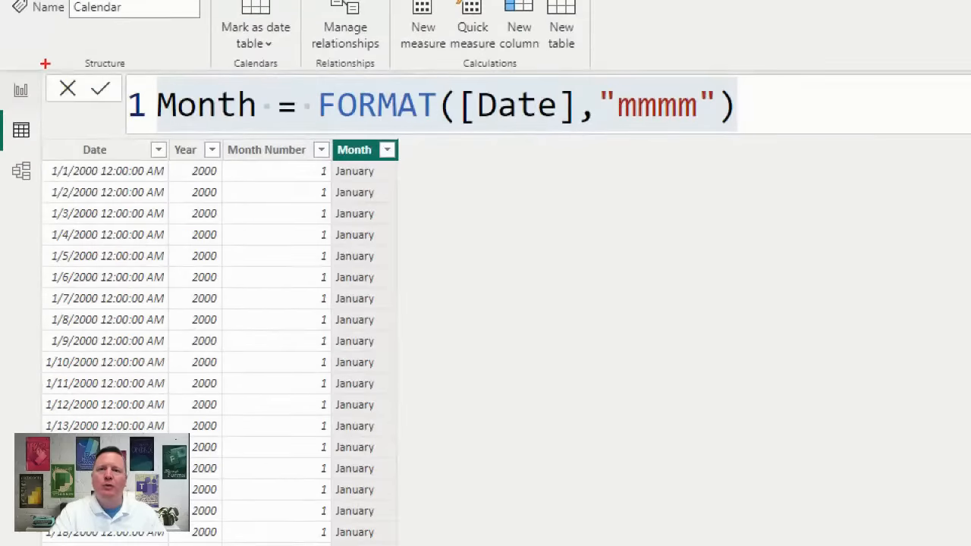
left_click_drag(45, 64, 1, 118)
left_click_drag(36, 82, 87, 53)
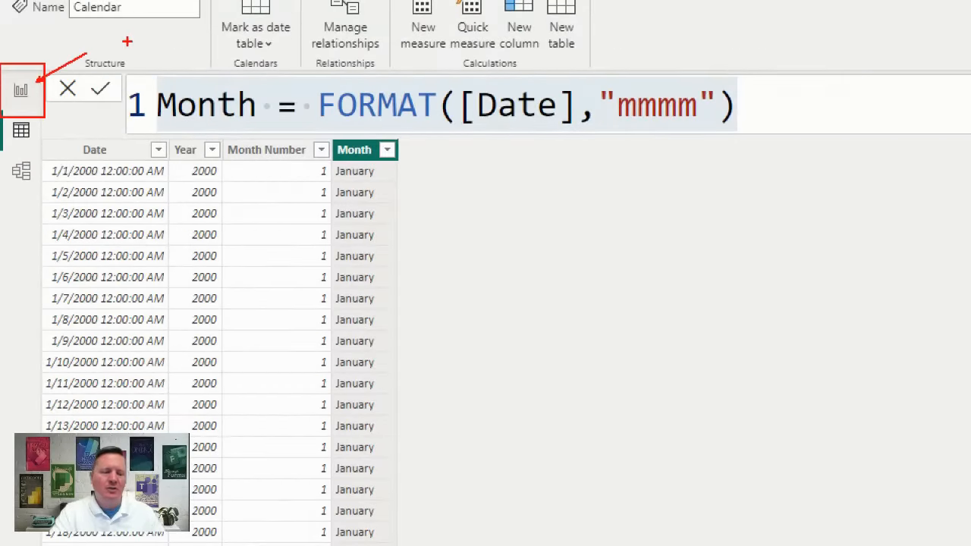
type("Report View")
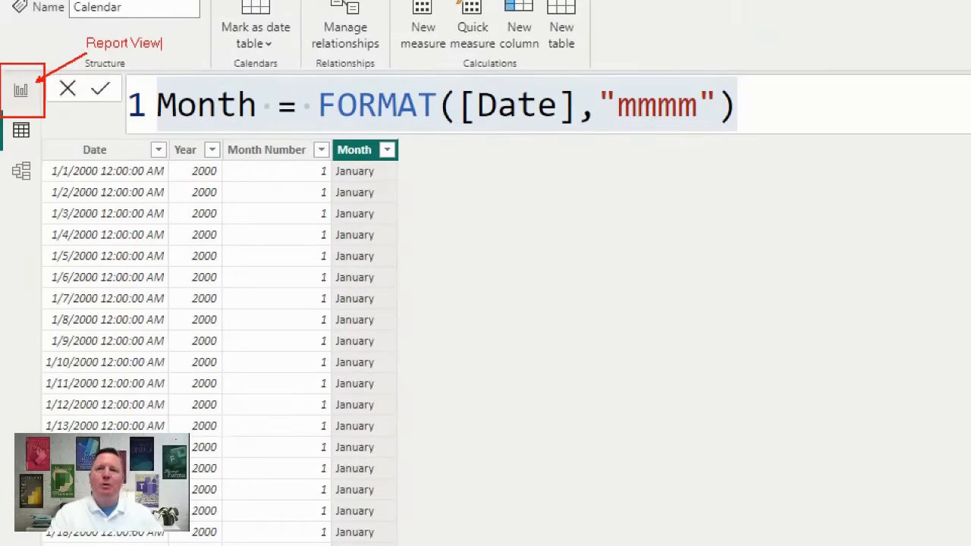
key("Escape")
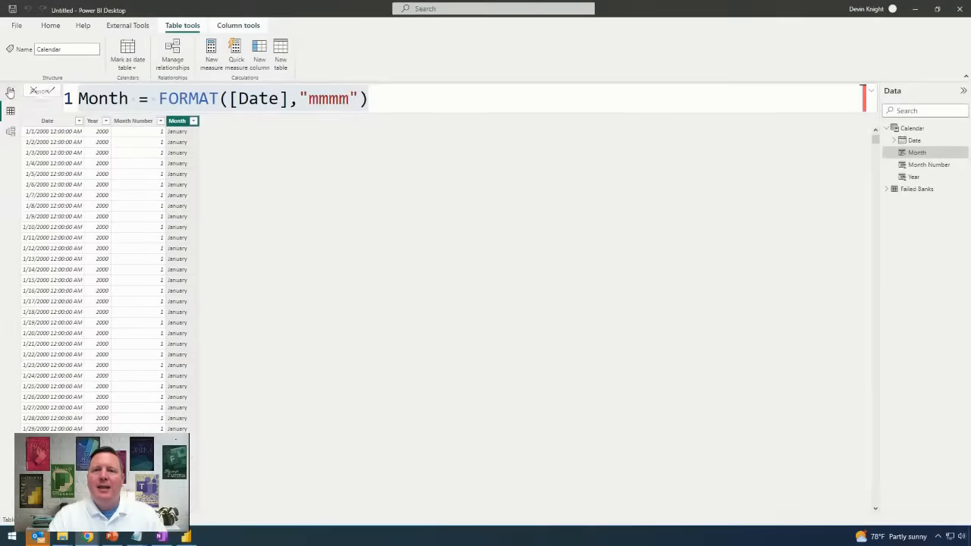
- Switch to the report view and move the Total Banks by State chart closer to the page's left edge
left_click(10, 91)
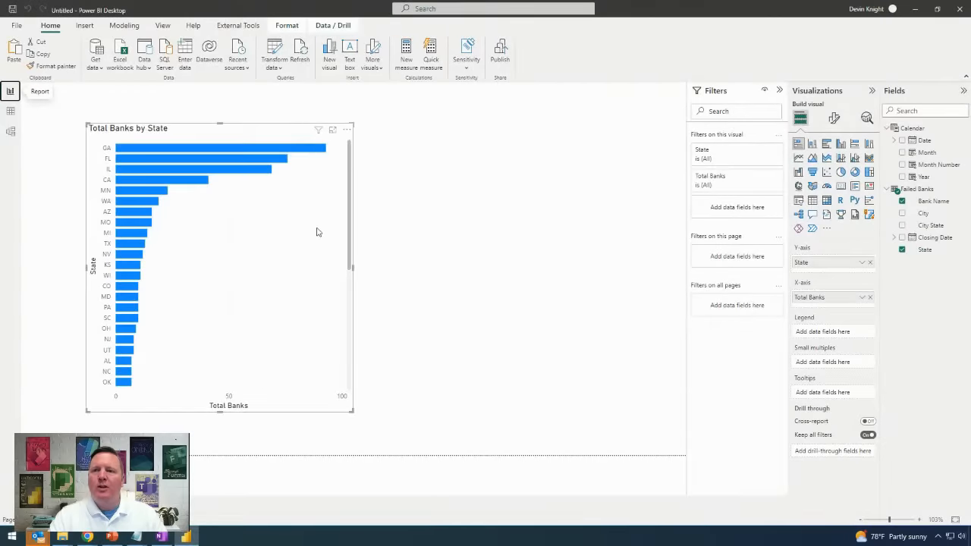
left_click_drag(317, 232, 253, 232)
left_click(347, 243)
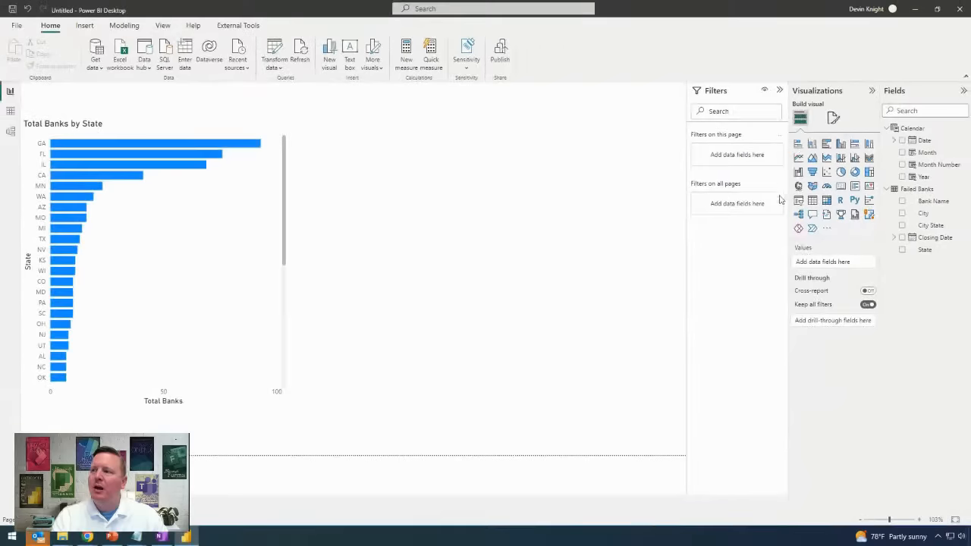
- Add a stacked column chart beside the Total Banks by State chart, shrink it, and shift the state chart closer to it
left_click(812, 144)
left_click_drag(447, 303, 541, 276)
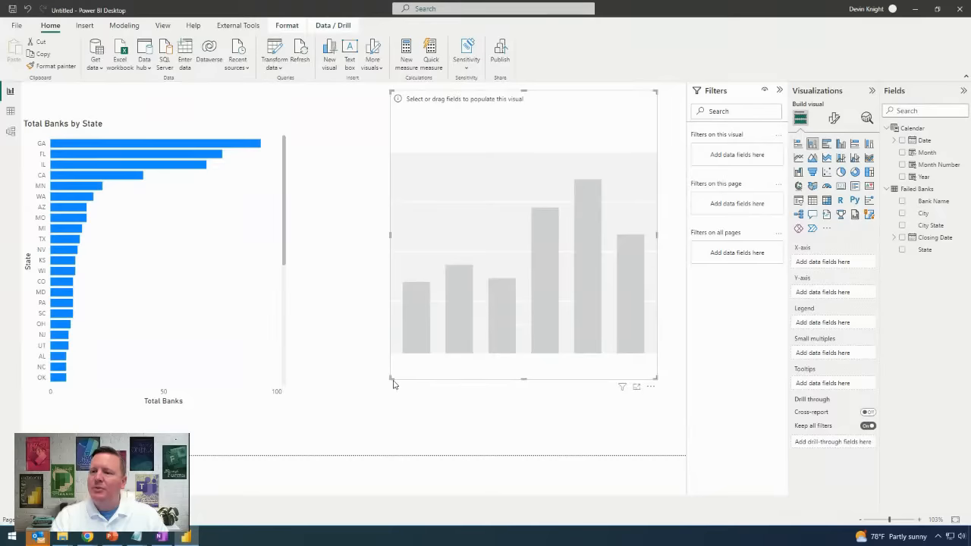
left_click(392, 384)
left_click(391, 379)
left_click_drag(390, 377, 422, 277)
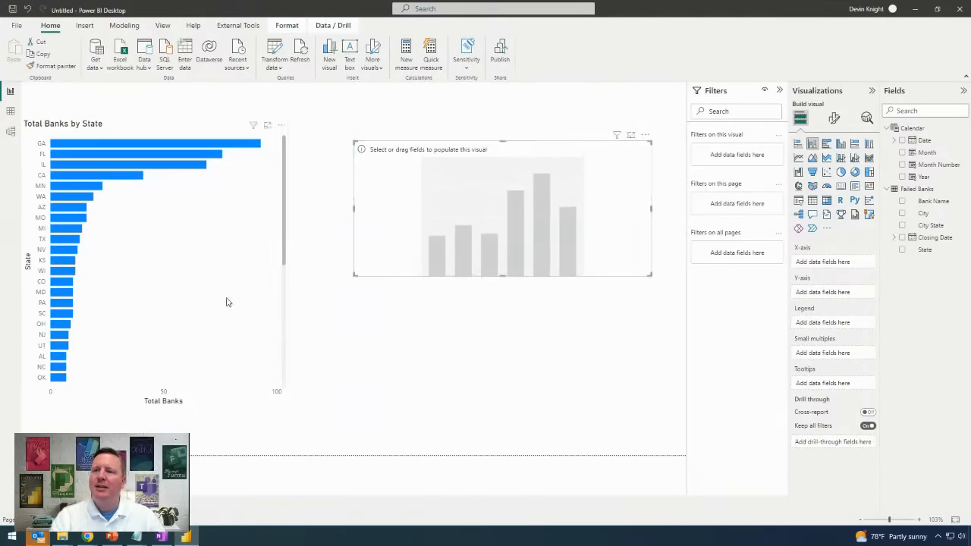
left_click_drag(225, 301, 277, 328)
left_click(440, 324)
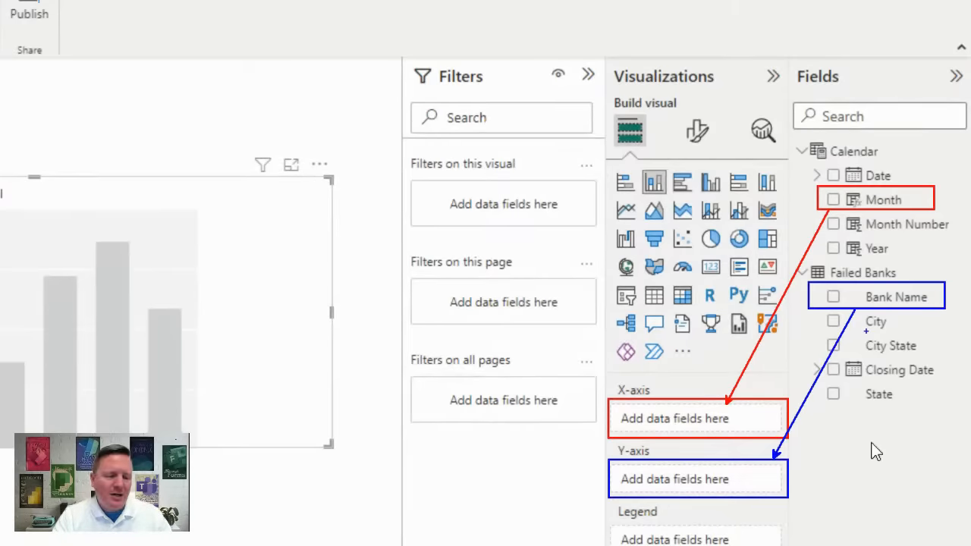
- Assign the Calendar table's Month to the column chart's X-axis and the Failed Banks table's Bank Name to its Y-axis
key("Escape")
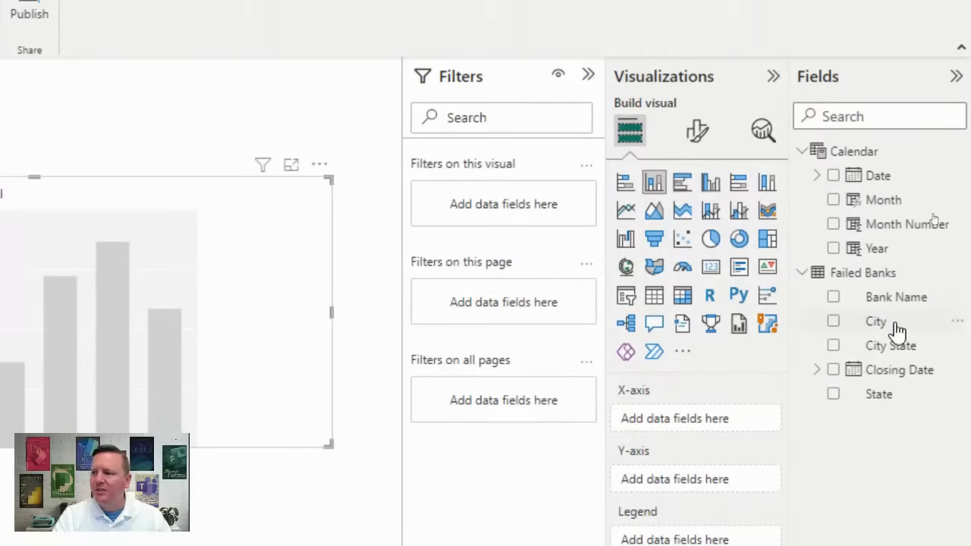
left_click_drag(898, 207, 707, 423)
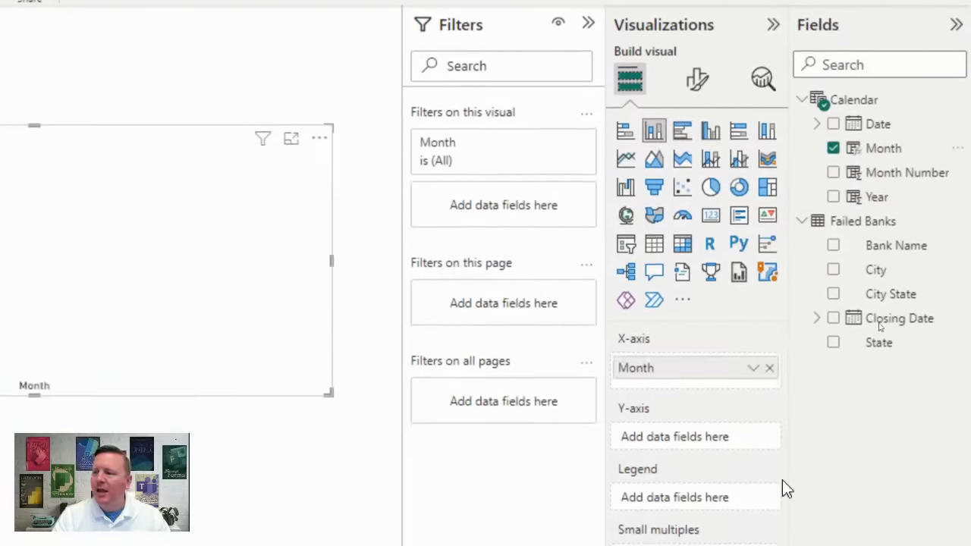
left_click_drag(910, 251, 719, 415)
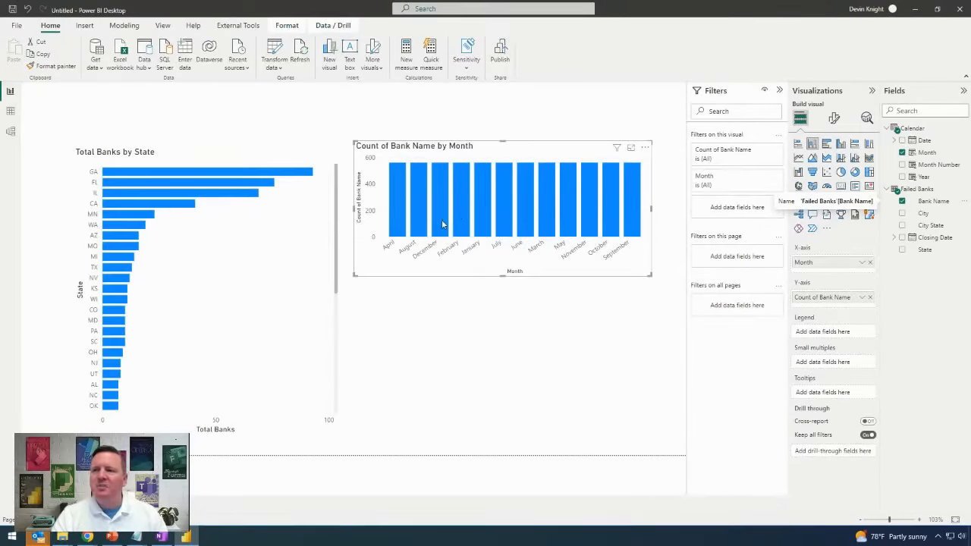
- Inspect the bank name count for several months in the column chart
mouse_move(395, 218)
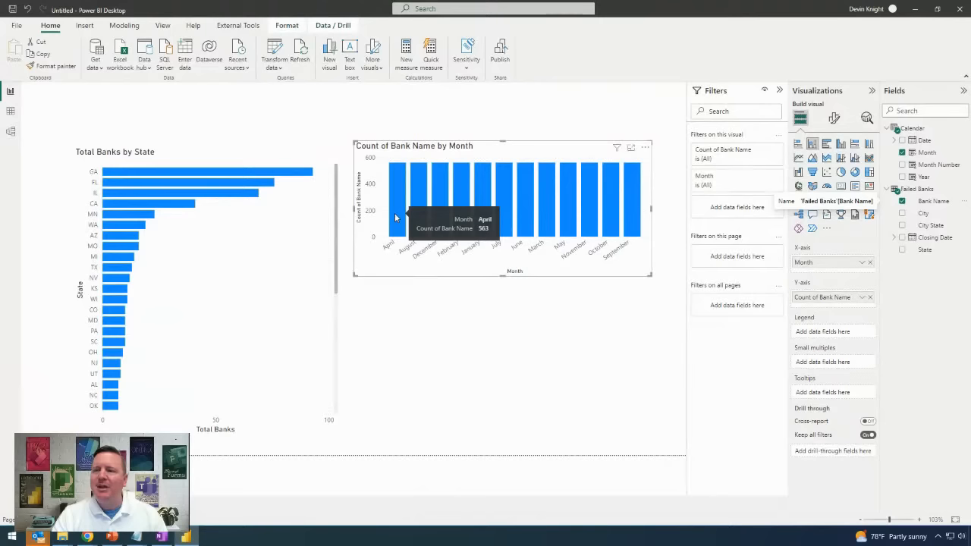
mouse_move(413, 198)
mouse_move(443, 205)
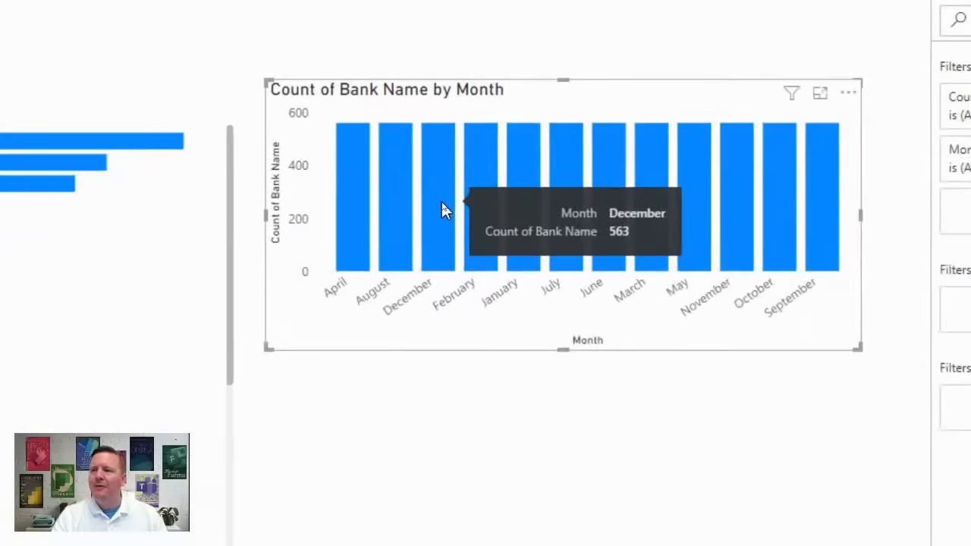
mouse_move(458, 205)
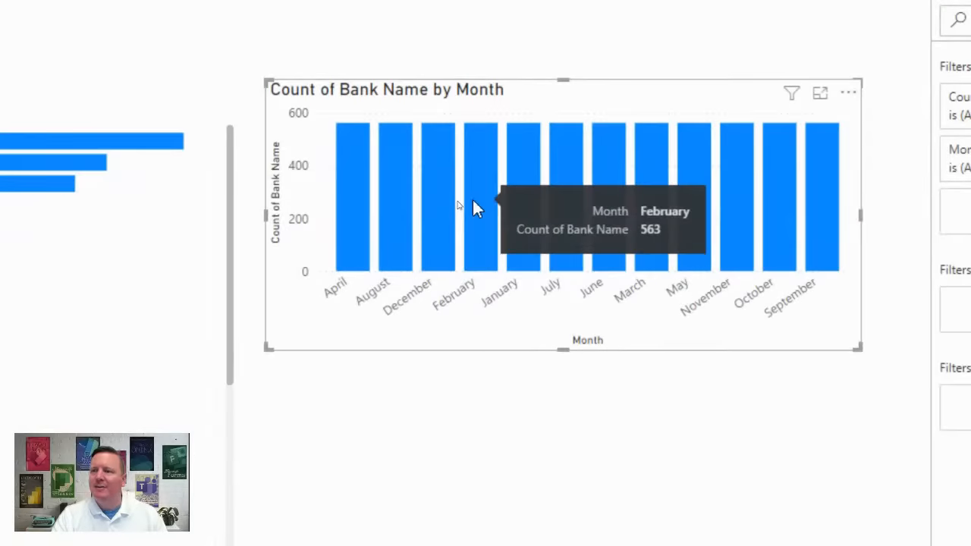
mouse_move(569, 226)
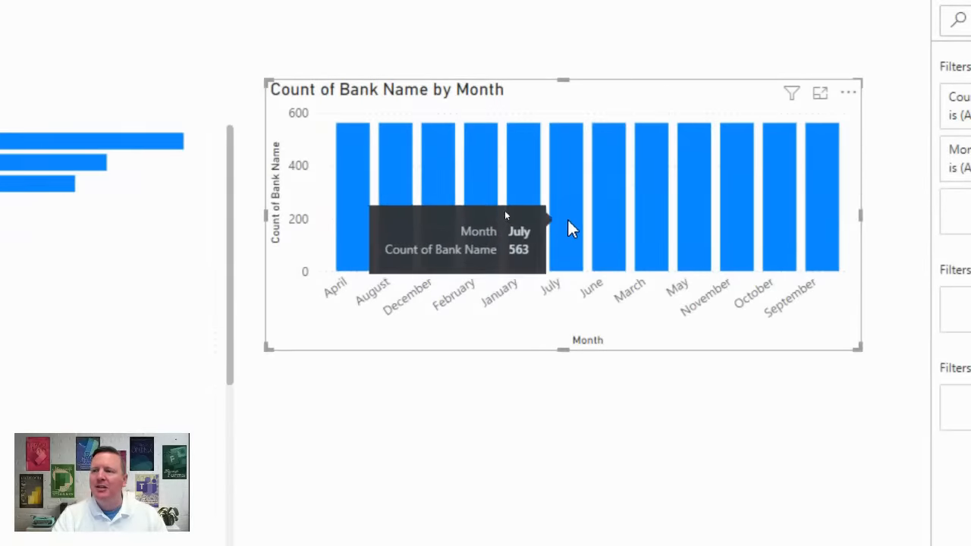
mouse_move(665, 239)
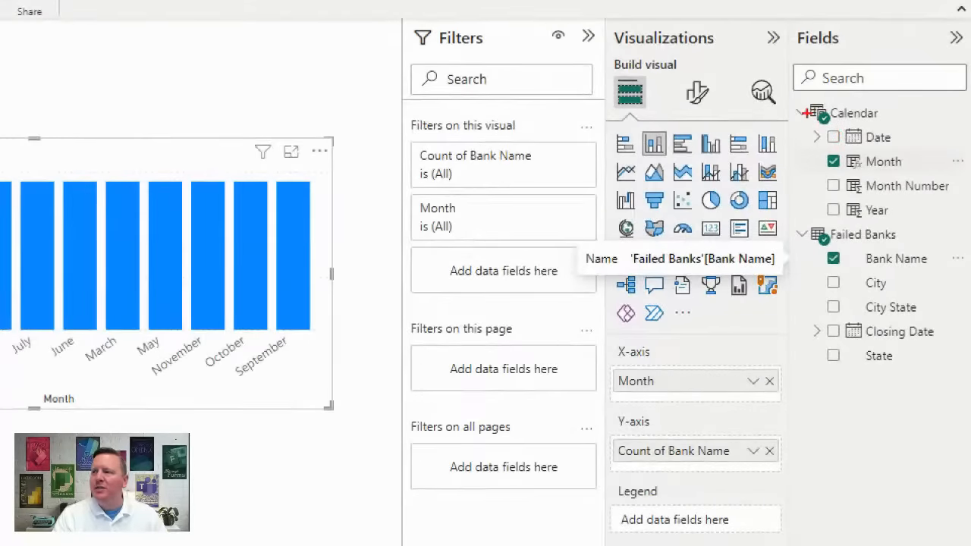
left_click_drag(833, 119, 896, 119)
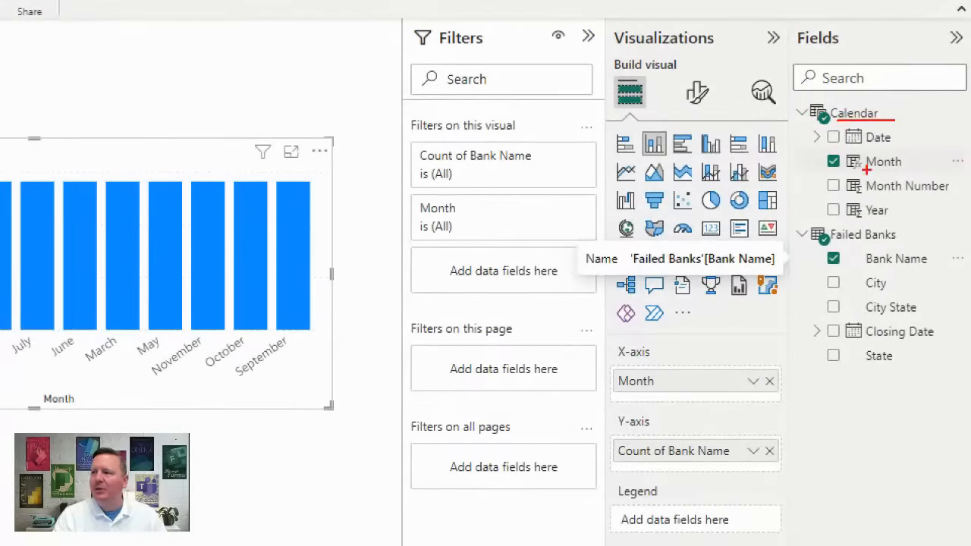
left_click_drag(839, 144, 925, 176)
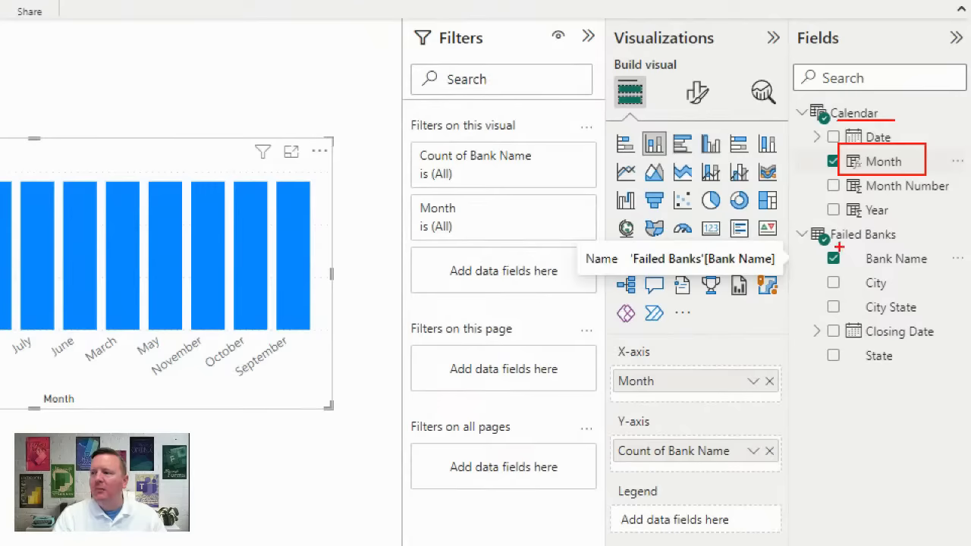
left_click_drag(834, 243, 914, 242)
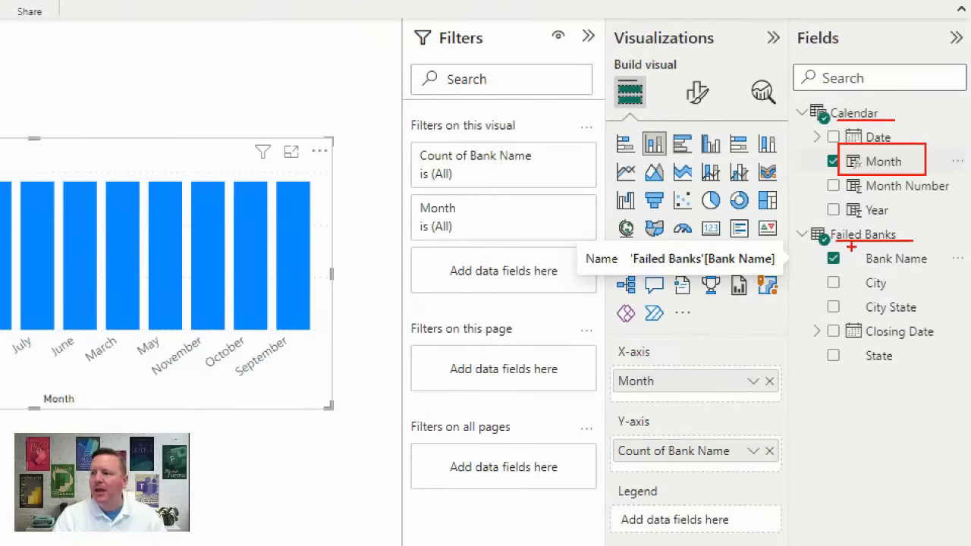
left_click_drag(851, 248, 939, 269)
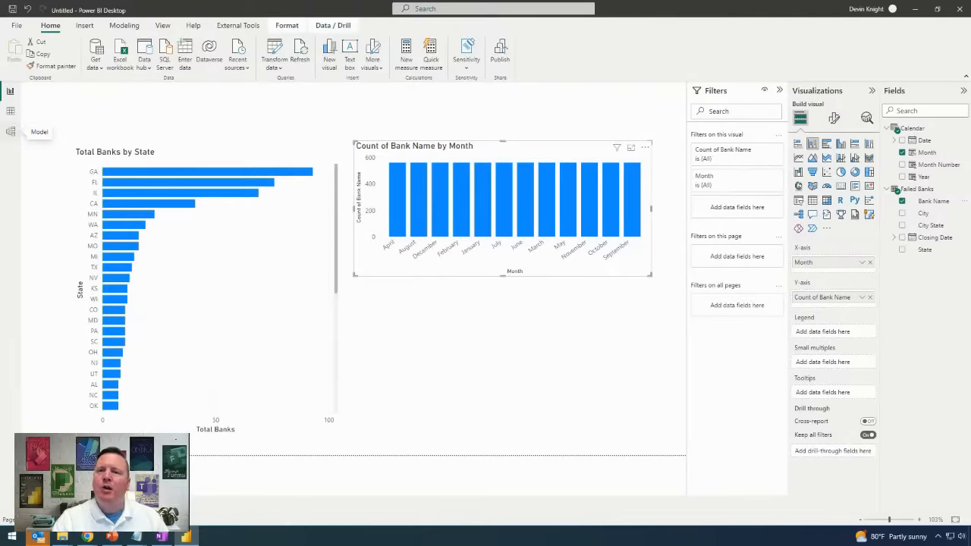
key("ctrl+1")
mouse_move(2, 105)
left_mouse_down()
mouse_move(42, 155)
mouse_move(107, 138)
left_mouse_up()
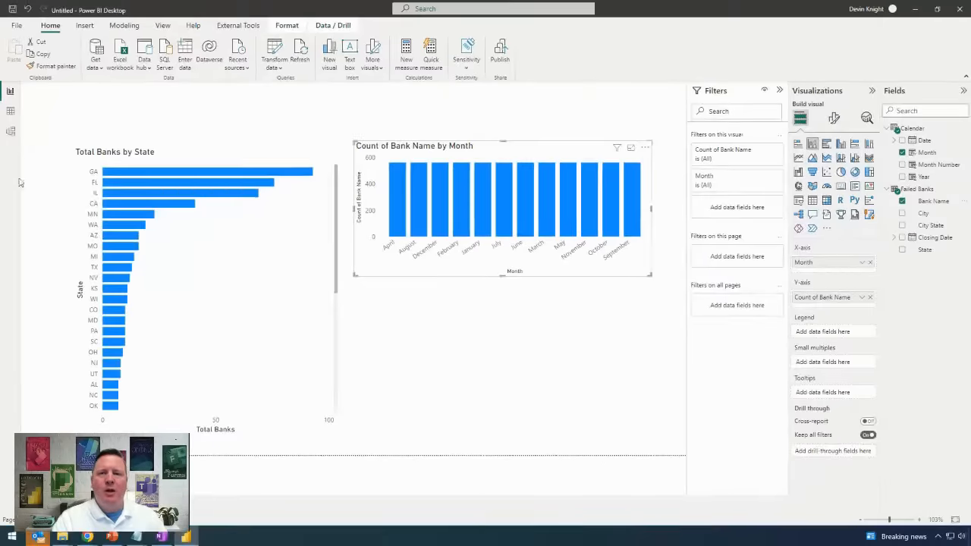
- Switch to the model view and enlarge the diagram of the Failed Banks and Calendar tables
left_click(10, 131)
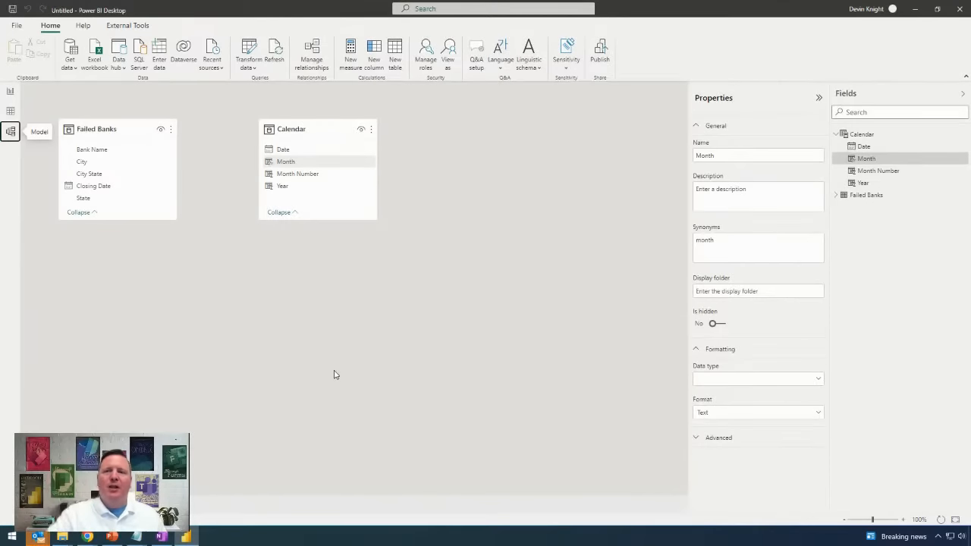
left_click(334, 374)
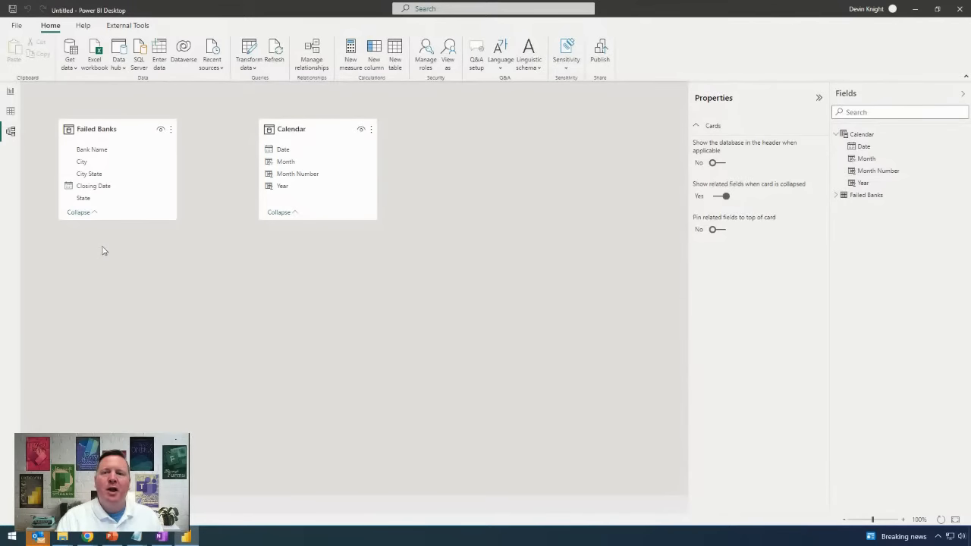
scroll(104, 251, "up", 2)
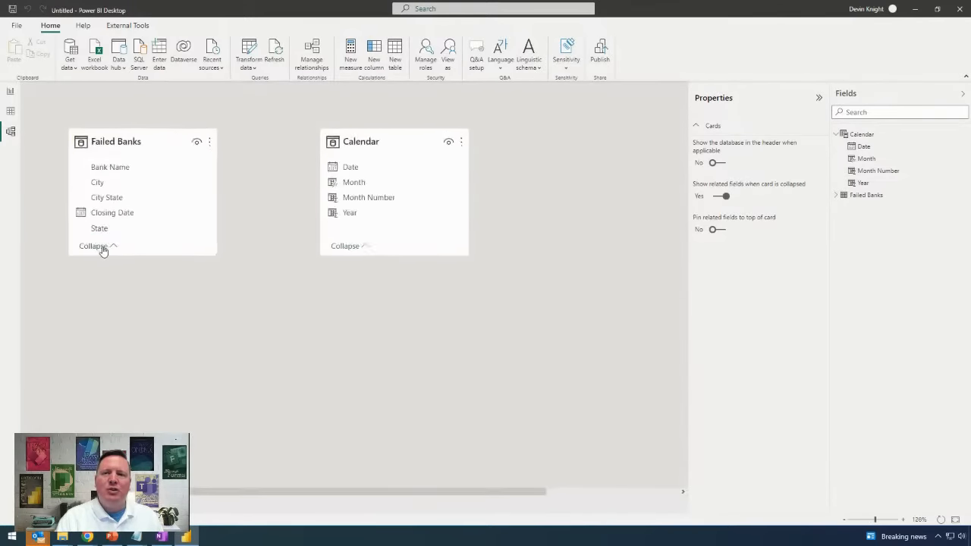
scroll(148, 351, "up", 1)
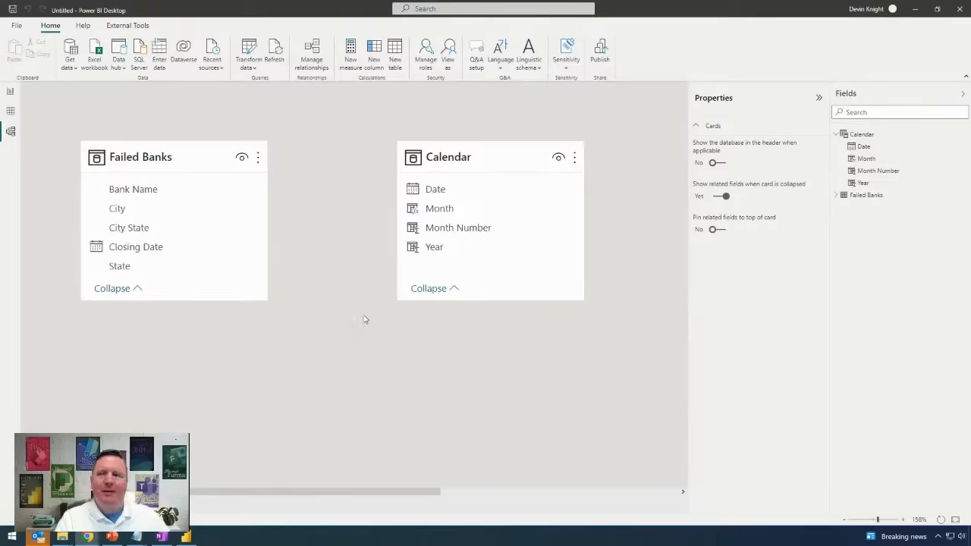
left_click_drag(420, 193, 454, 196)
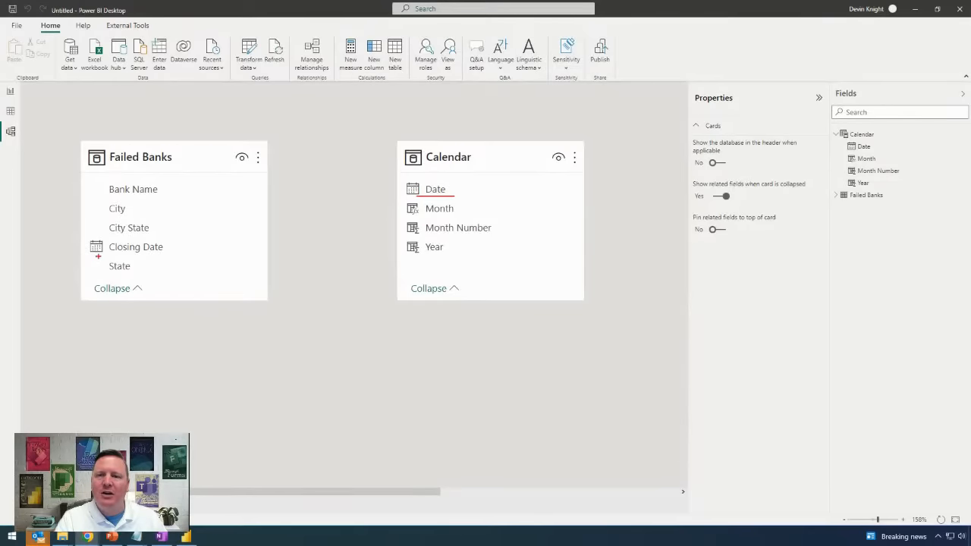
left_click_drag(97, 256, 173, 256)
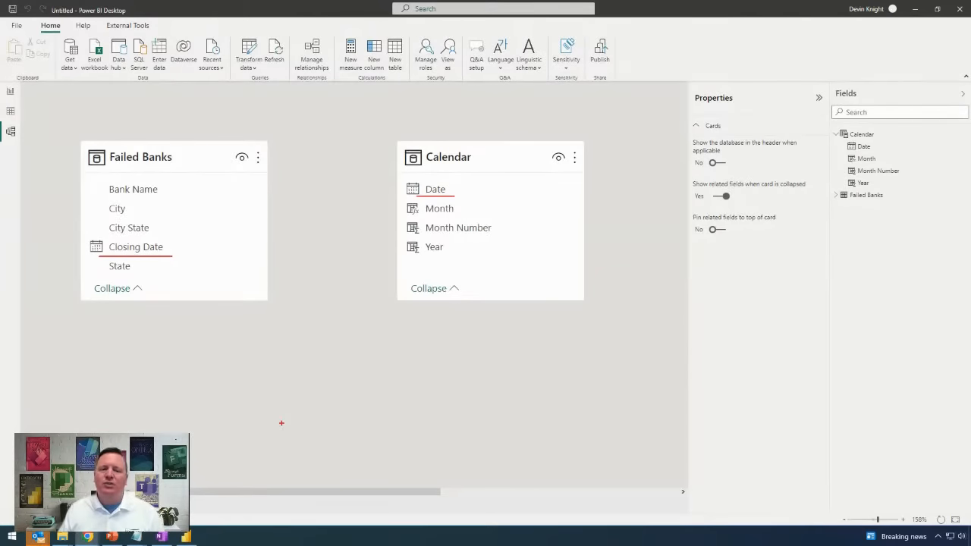
key("Escape")
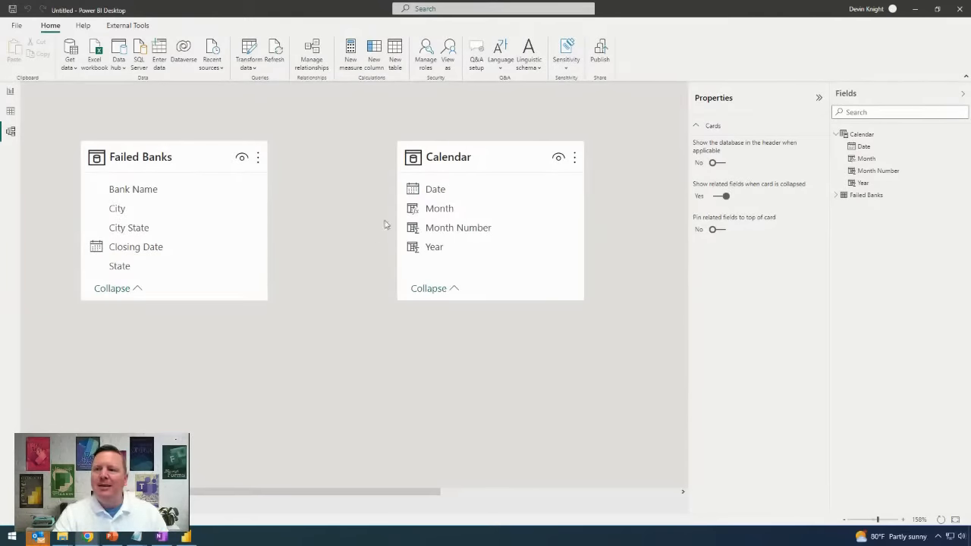
- Create a relationship from the Calendar table's Date to the Failed Banks table's Closing Date
left_click(443, 194)
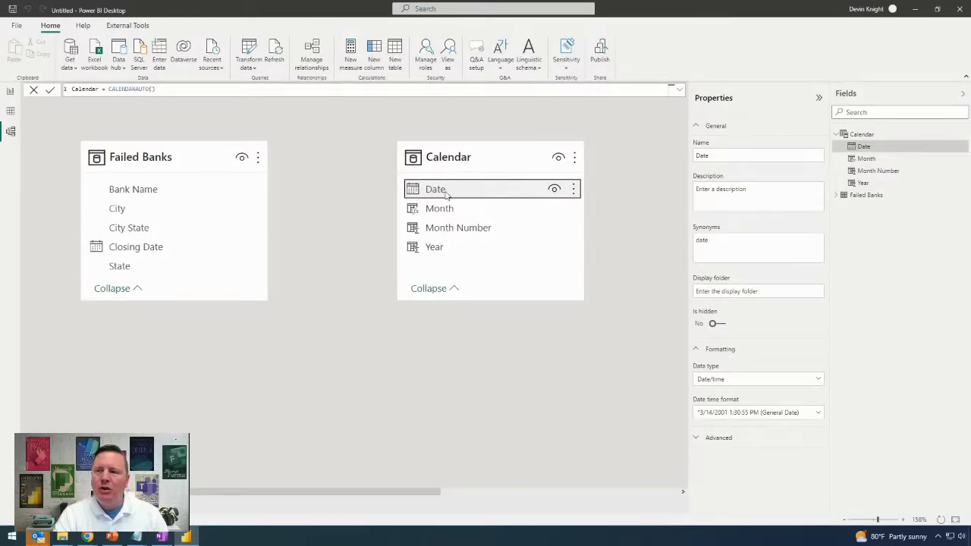
left_click_drag(446, 193, 476, 190)
left_click(158, 342)
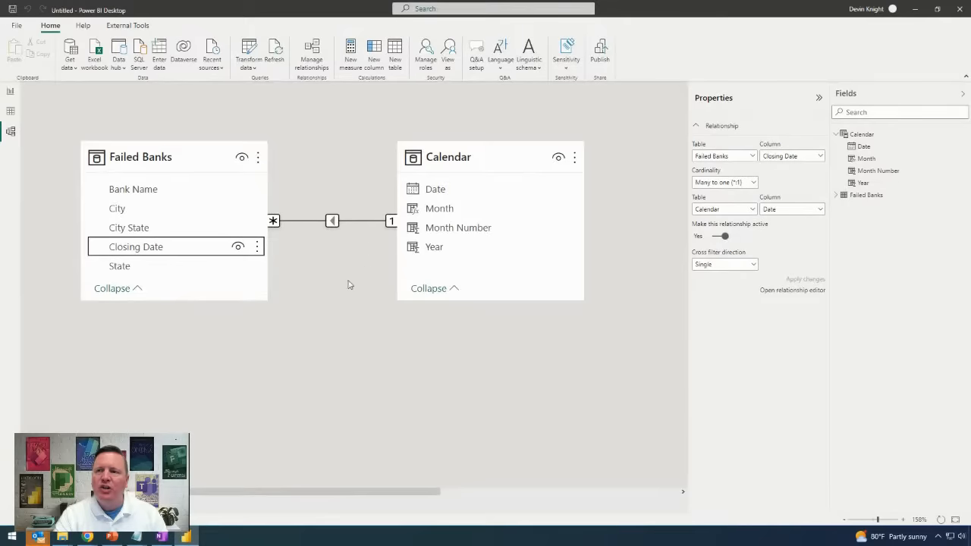
left_click(354, 306)
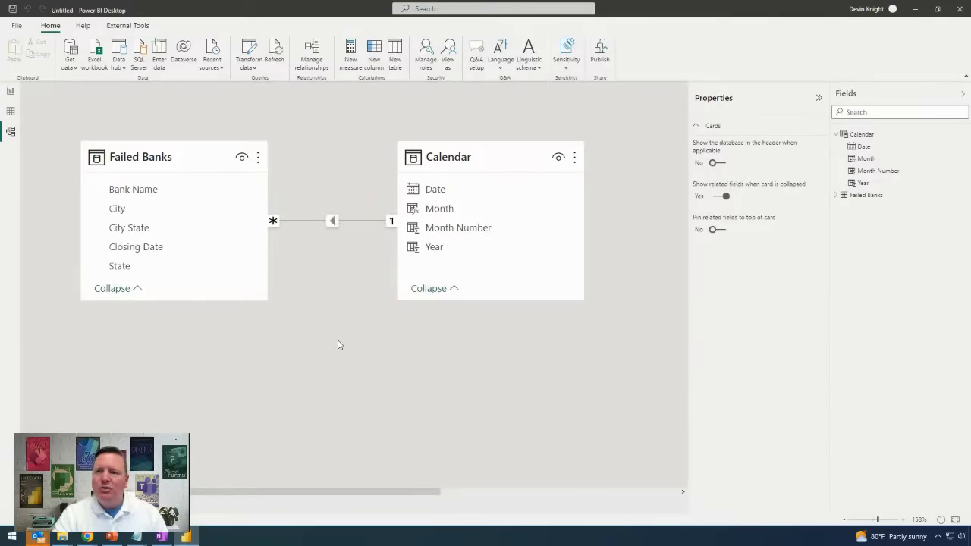
- Delete the relationship between the Failed Banks and Calendar tables
left_click(303, 221)
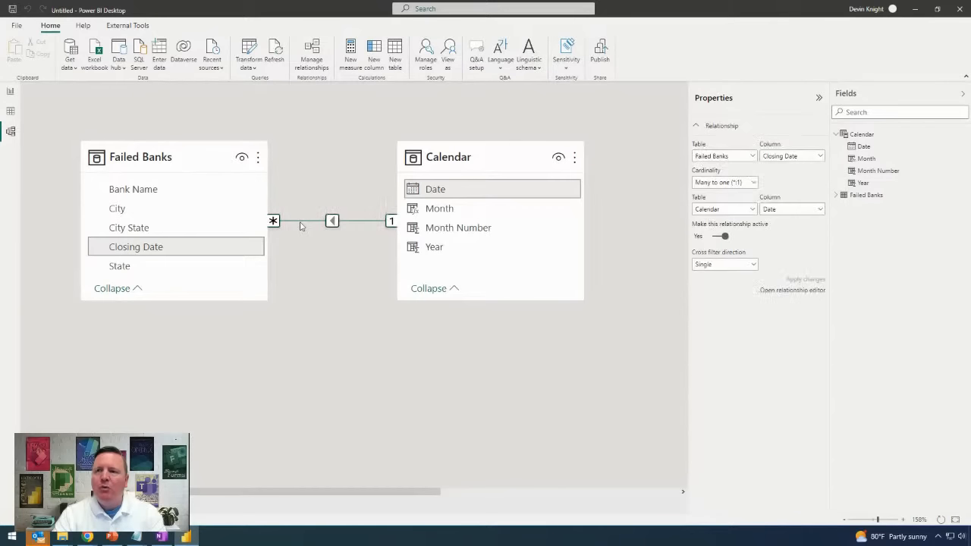
key("Delete")
left_click(540, 287)
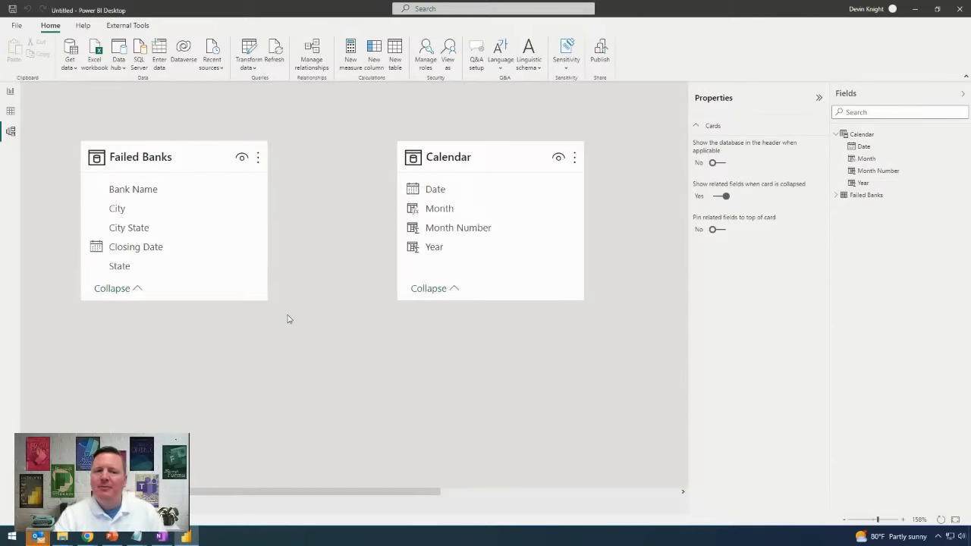
- Relate Closing Date in Failed Banks to Date in Calendar and move the Calendar table slightly away from Failed Banks
left_click_drag(143, 247, 456, 191)
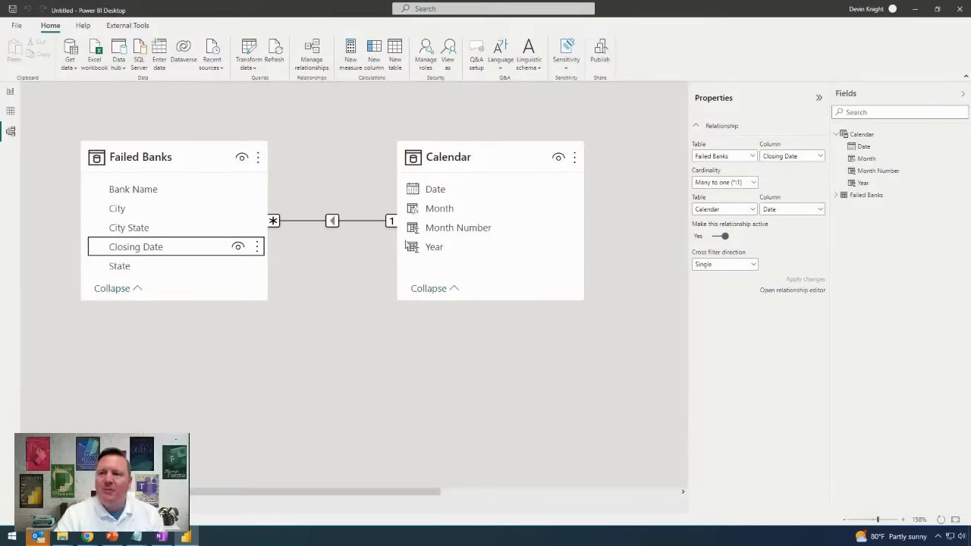
mouse_move(440, 182)
left_mouse_down()
mouse_move(470, 171)
mouse_move(474, 185)
mouse_move(441, 174)
left_mouse_up()
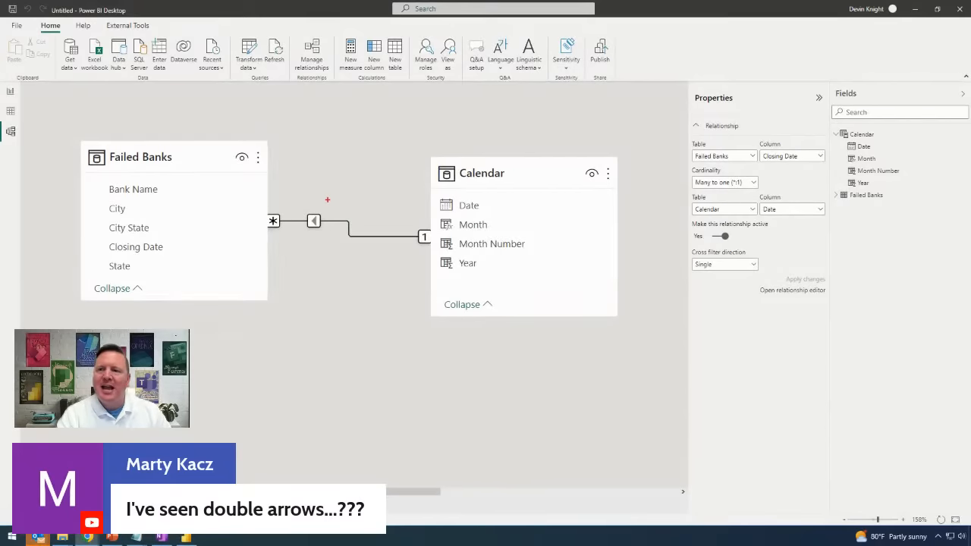
mouse_move(328, 200)
left_mouse_down()
mouse_move(306, 233)
mouse_move(330, 209)
mouse_move(319, 199)
mouse_move(357, 196)
left_mouse_up()
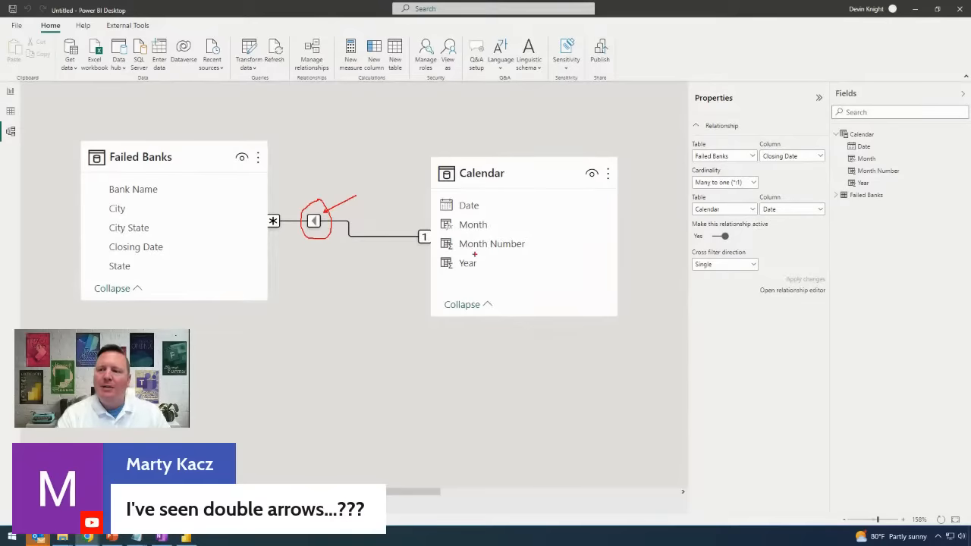
left_click_drag(314, 245, 426, 261)
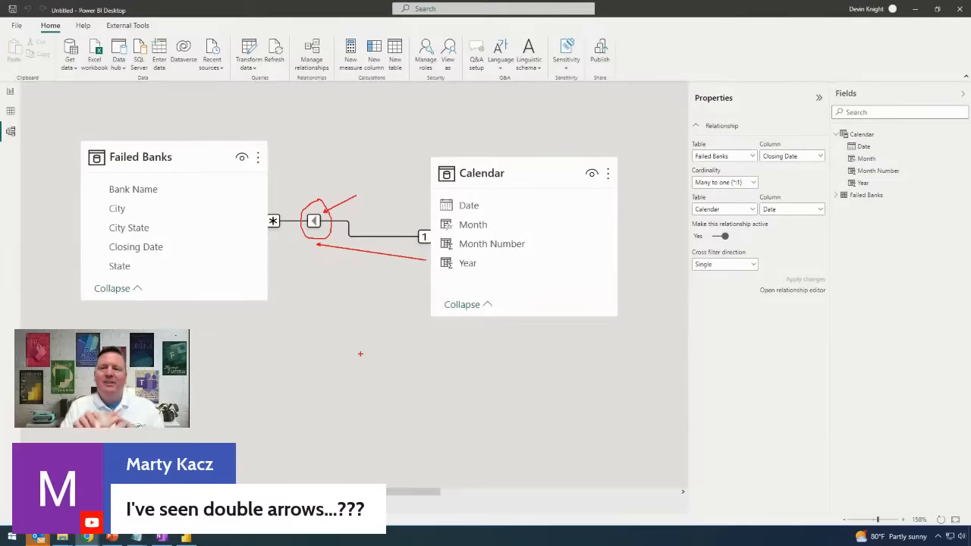
key("Escape")
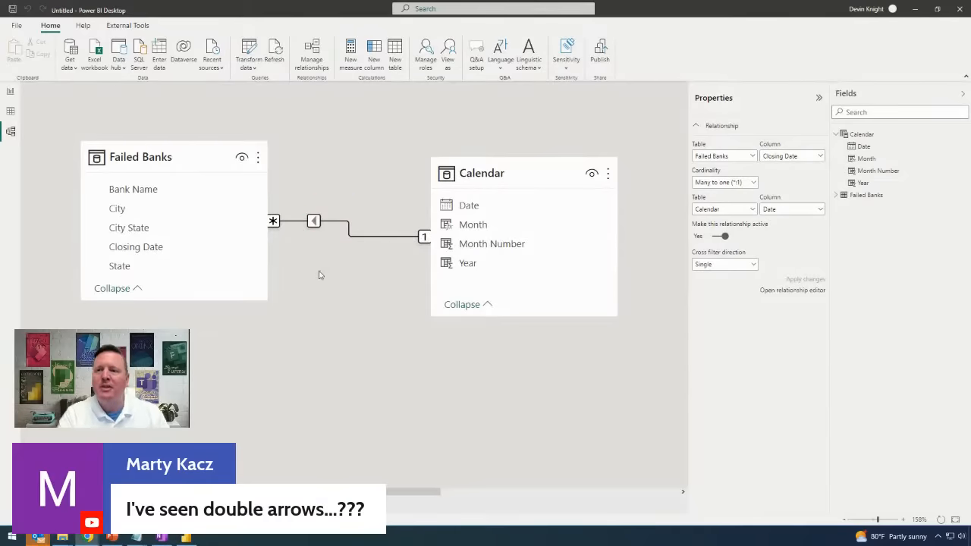
- Set the cross filter direction of the relationship between Failed Banks and Calendar to Both
double_click(336, 228)
left_click(576, 343)
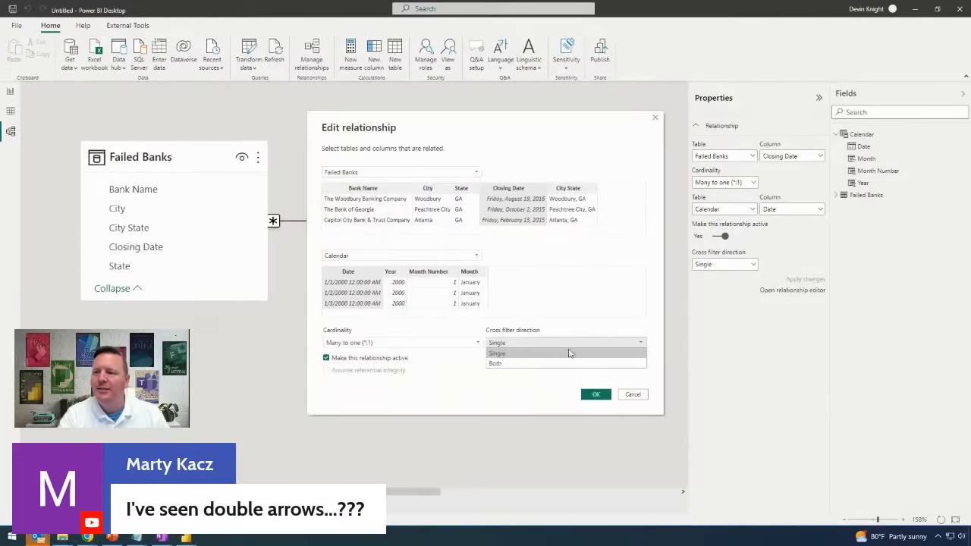
left_click(552, 364)
left_click(603, 396)
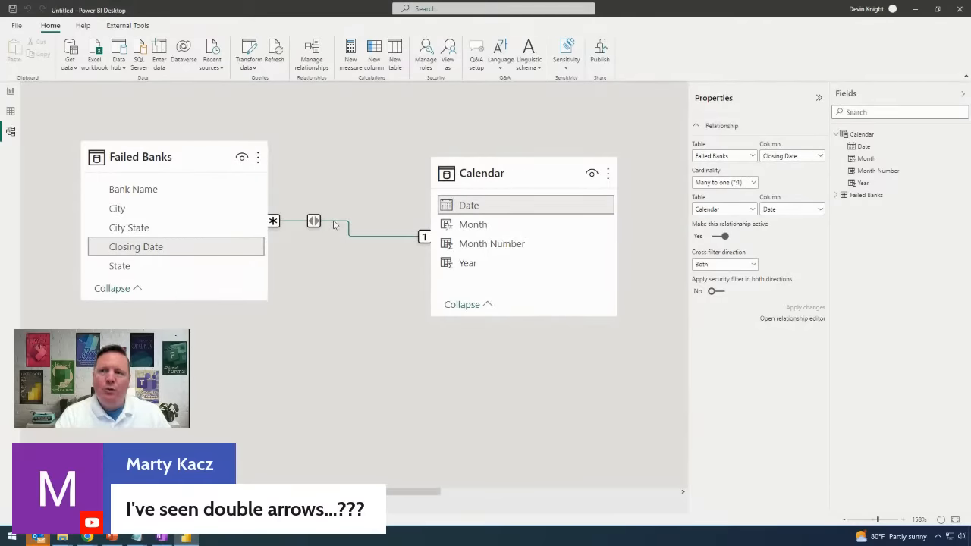
- Return the Failed Banks–Calendar relationship to a Single cross filter direction
double_click(334, 225)
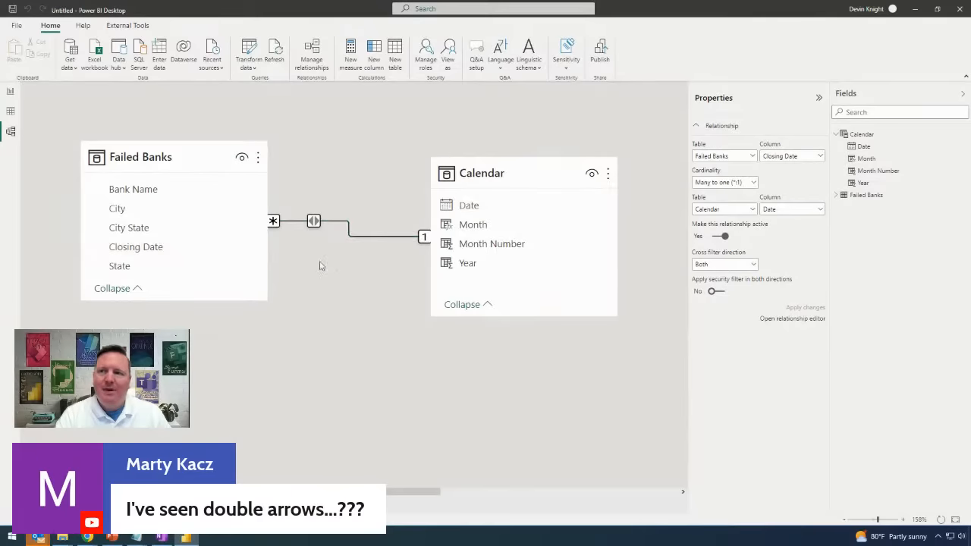
left_click(529, 343)
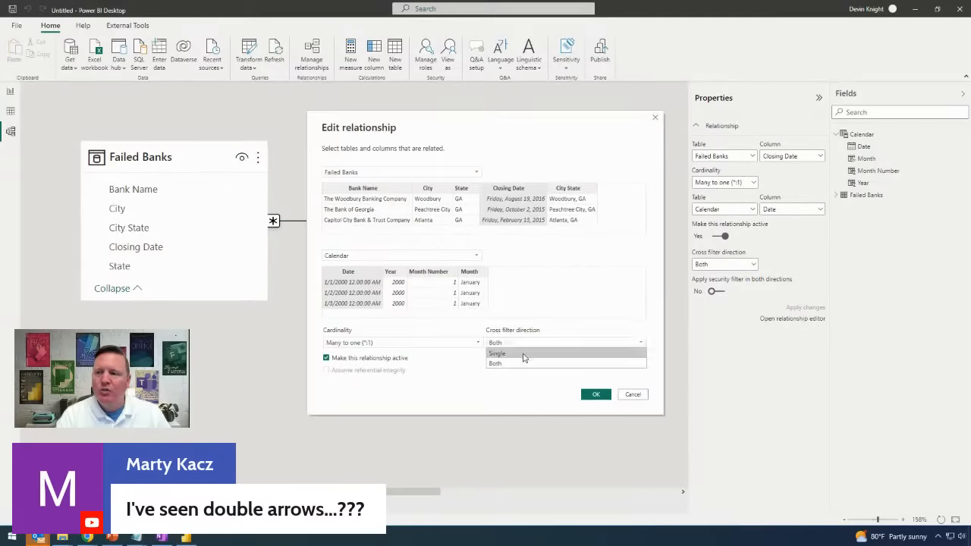
left_click(525, 362)
left_click(596, 395)
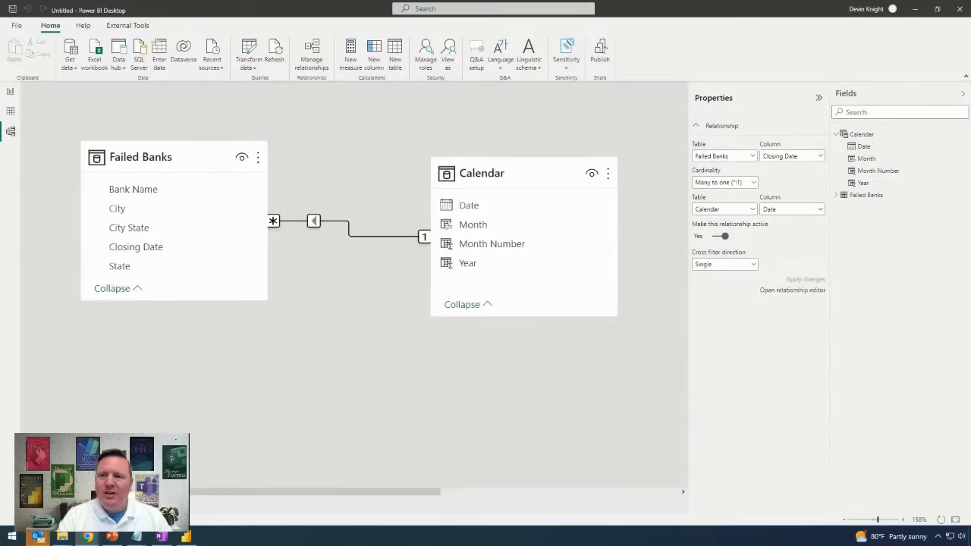
left_click_drag(264, 209, 282, 232)
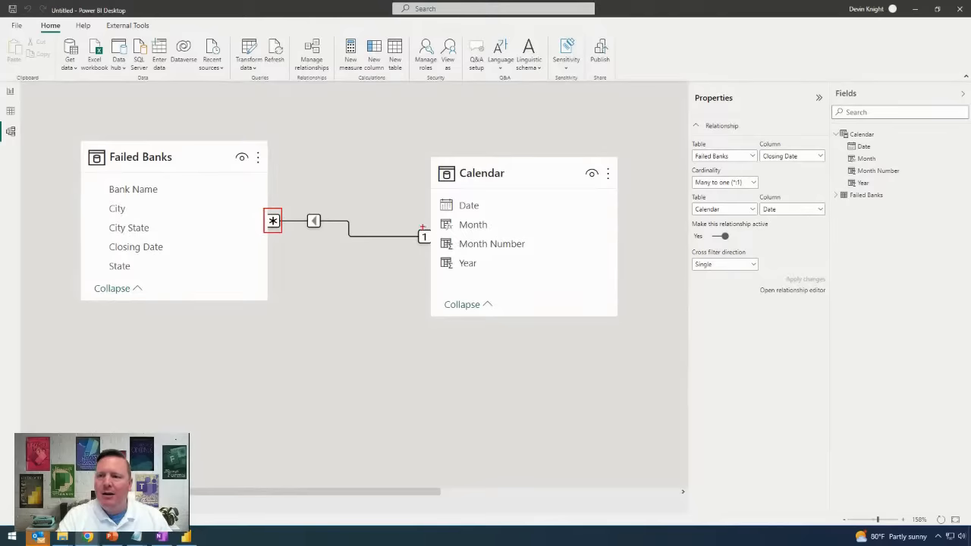
left_click_drag(410, 221, 437, 247)
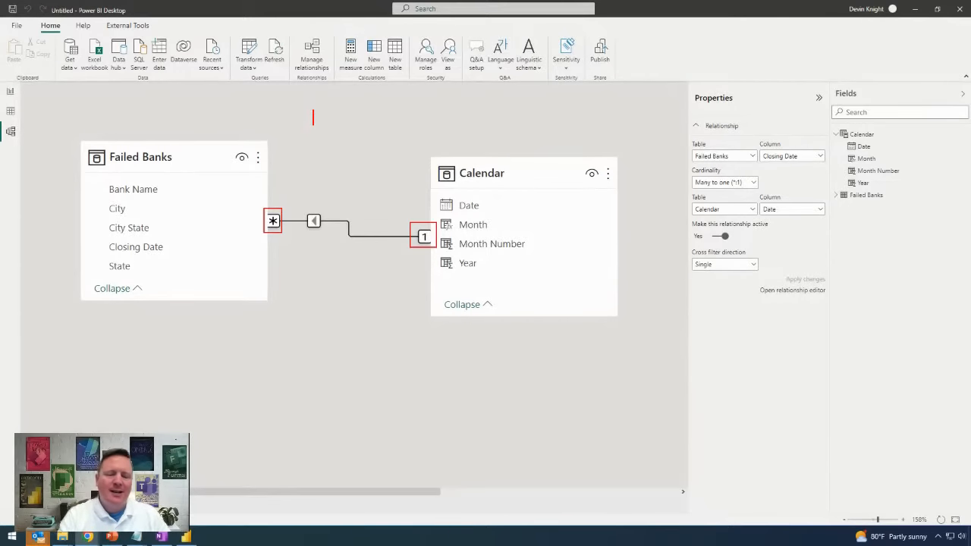
type("One to Many")
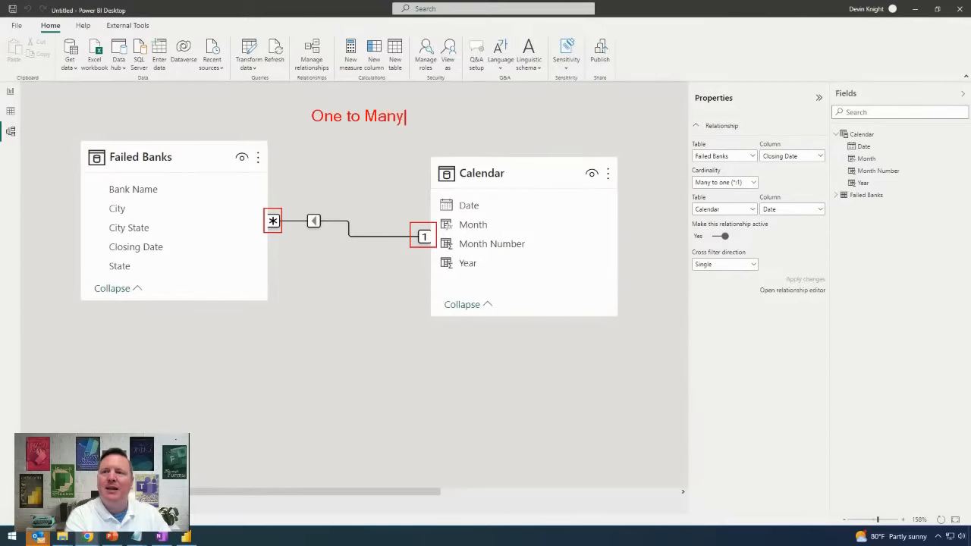
key("Escape")
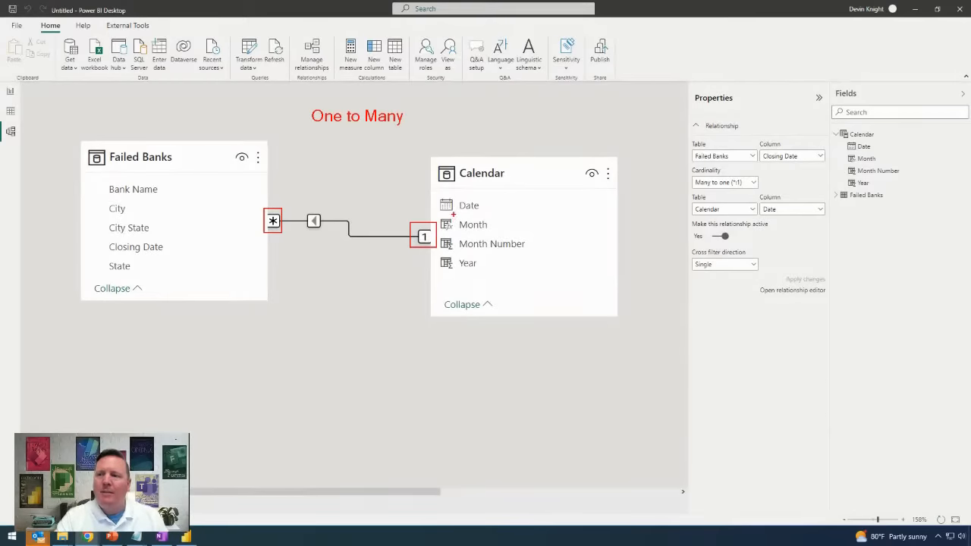
left_click_drag(446, 213, 507, 213)
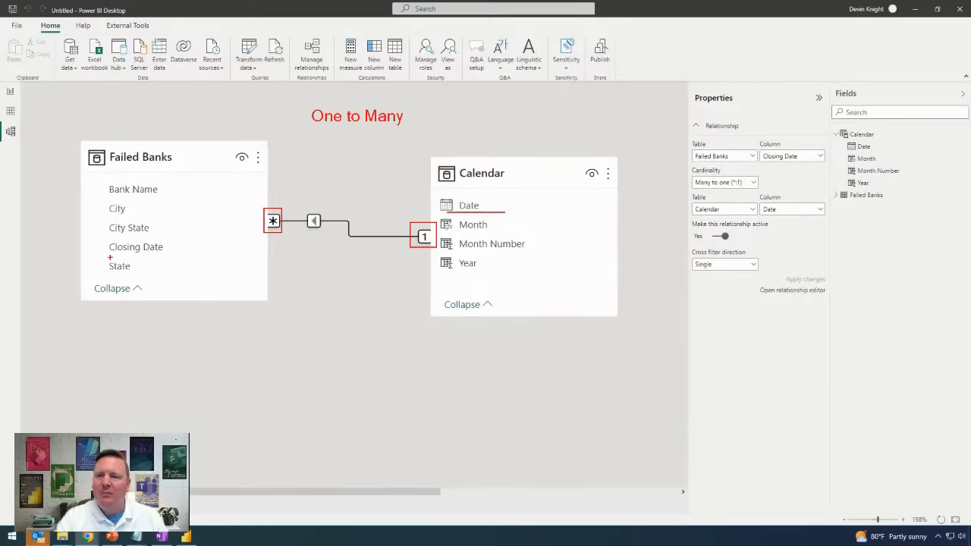
left_click_drag(108, 255, 174, 255)
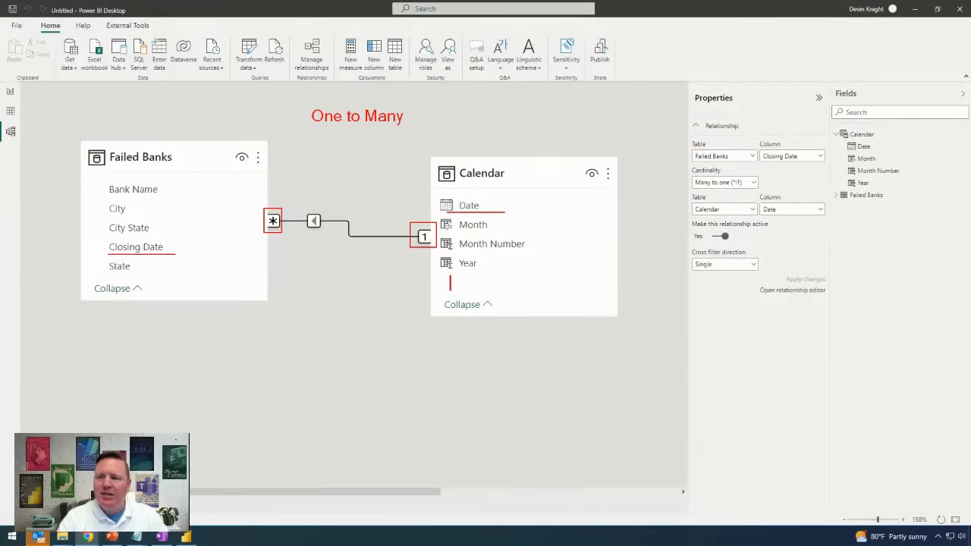
type("Unique")
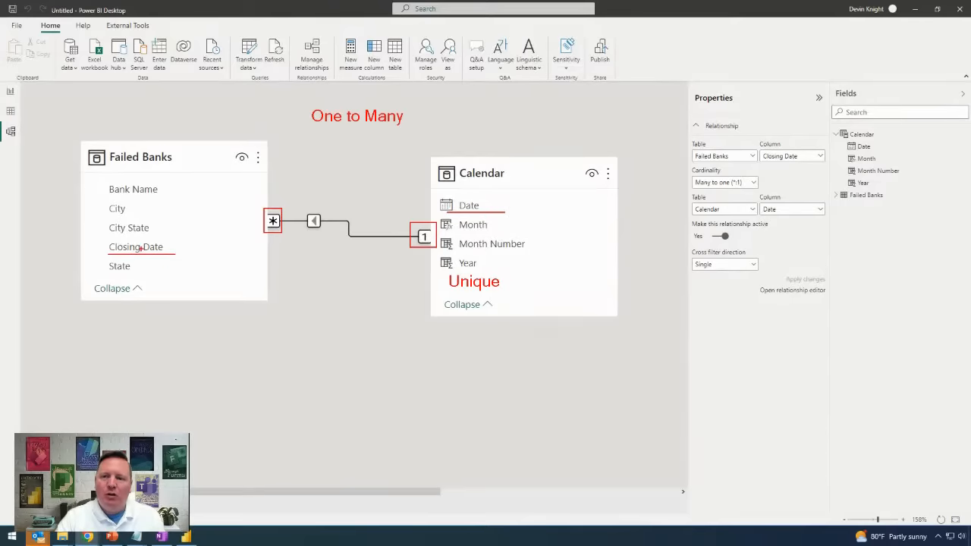
type("t")
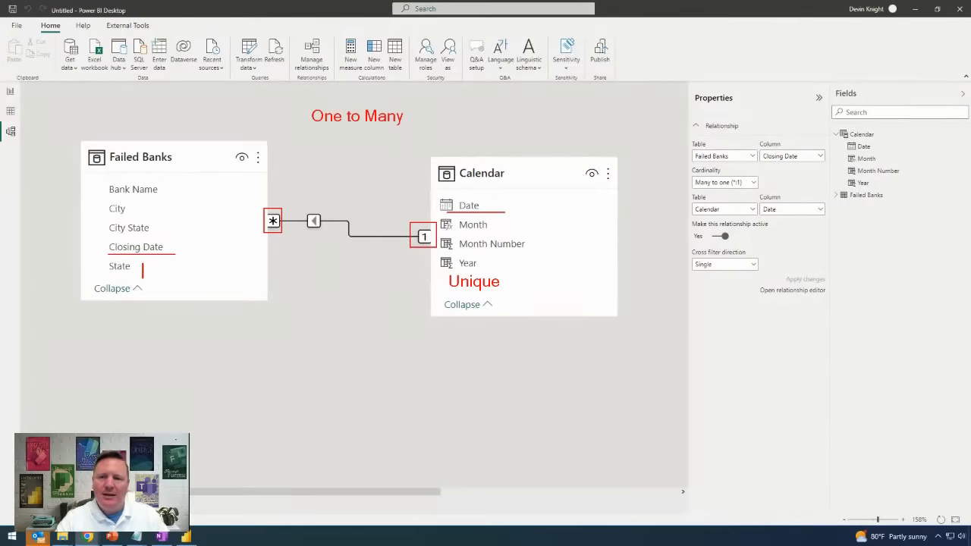
type("Not")
key("BackSpace")
key("BackSpace")
type("ot")
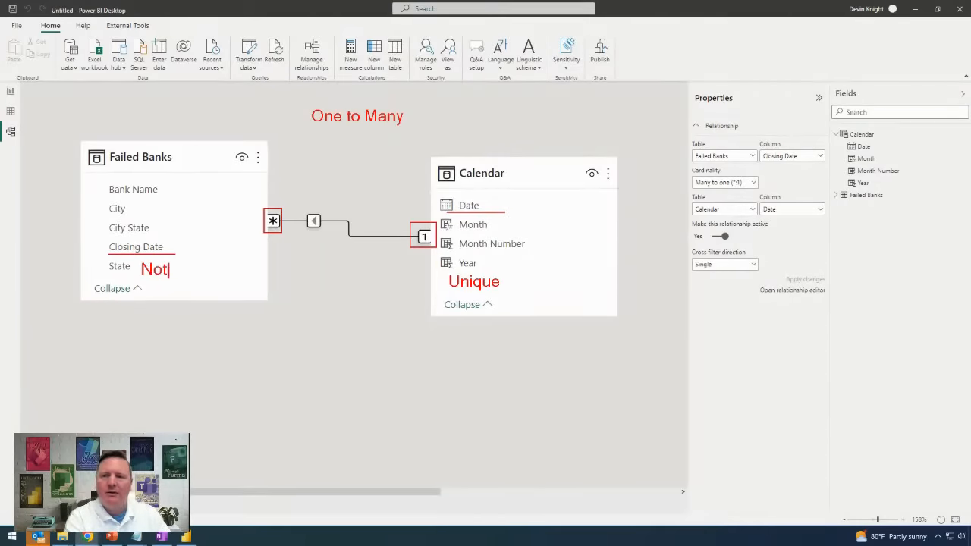
type(" Unique")
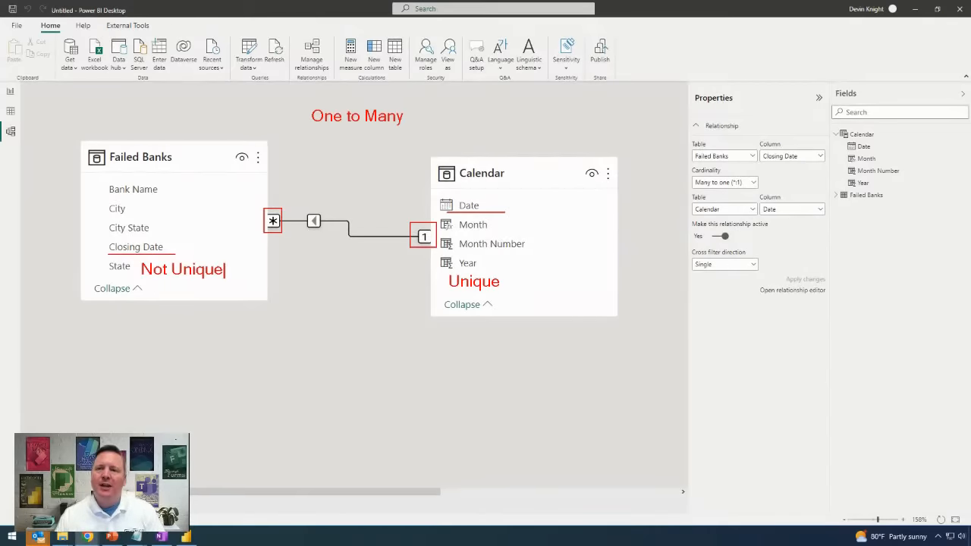
key("Escape")
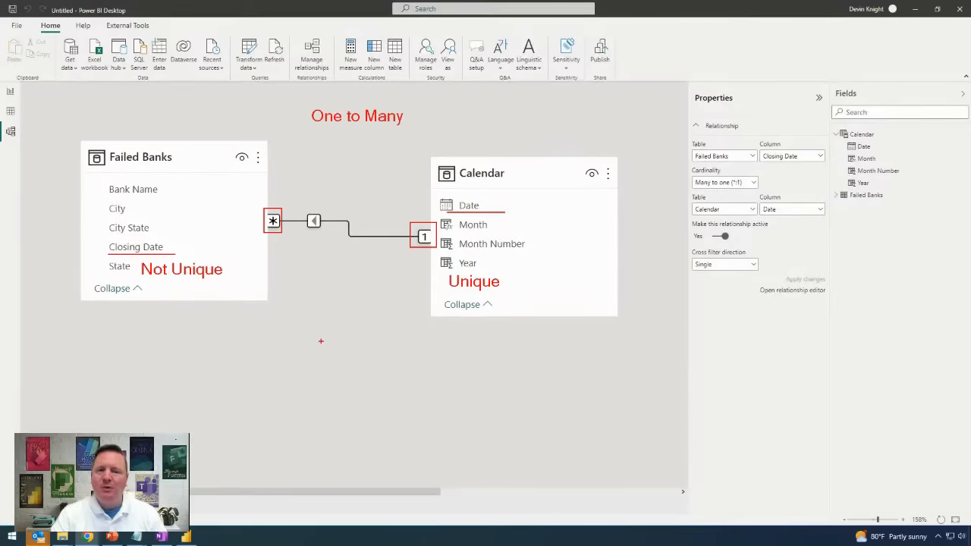
key("Escape")
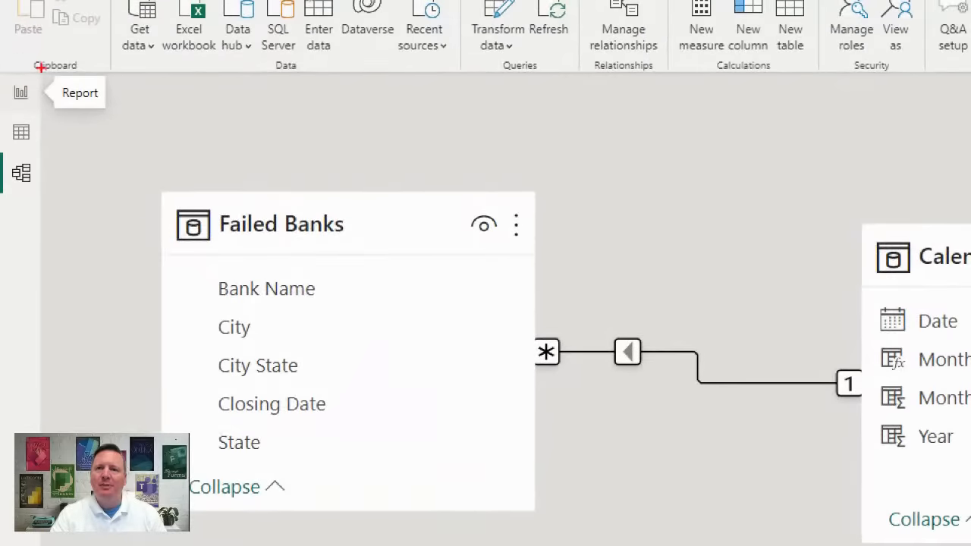
mouse_move(9, 78)
left_mouse_down()
mouse_move(23, 99)
mouse_move(4, 122)
left_mouse_up()
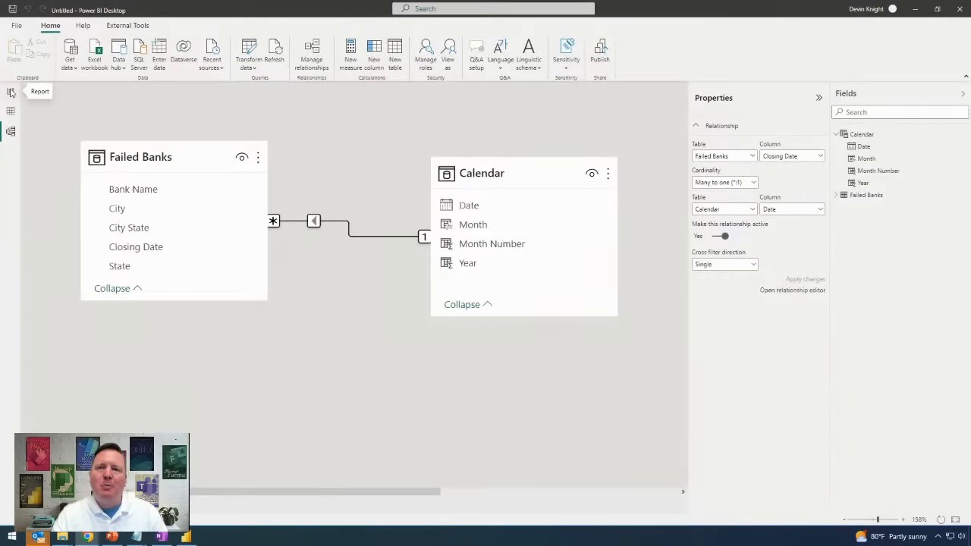
- Switch to the report view and display the axis sorting options of the Count of Bank Name by Month chart
left_click(11, 91)
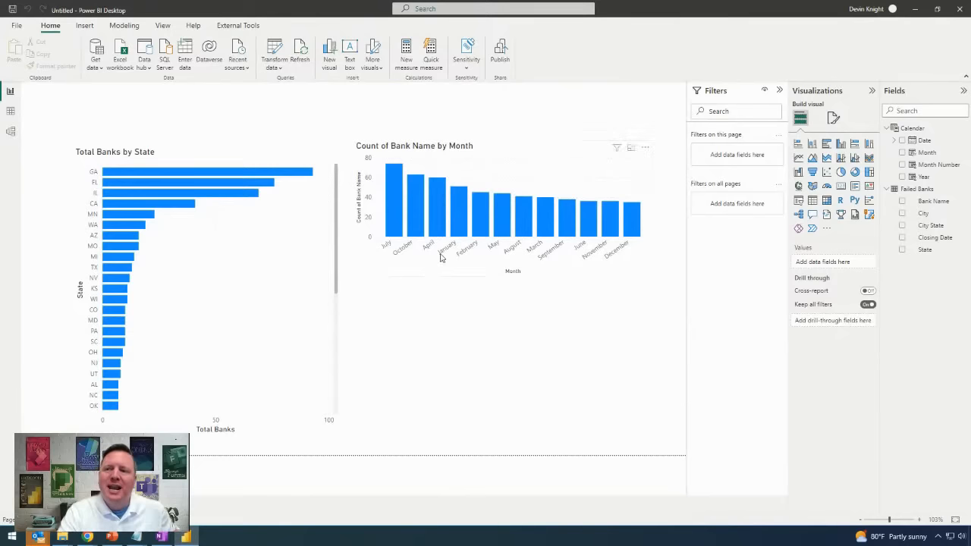
mouse_move(412, 197)
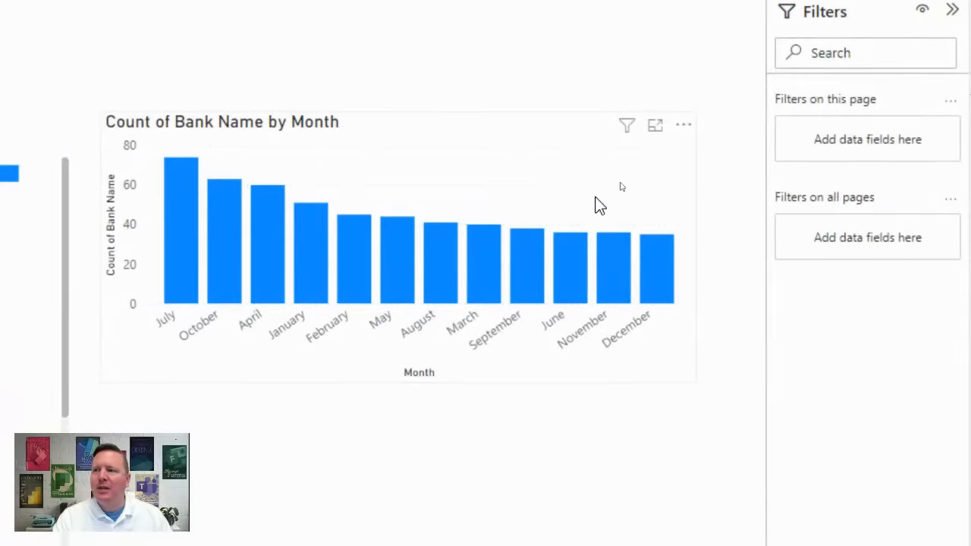
left_click(684, 128)
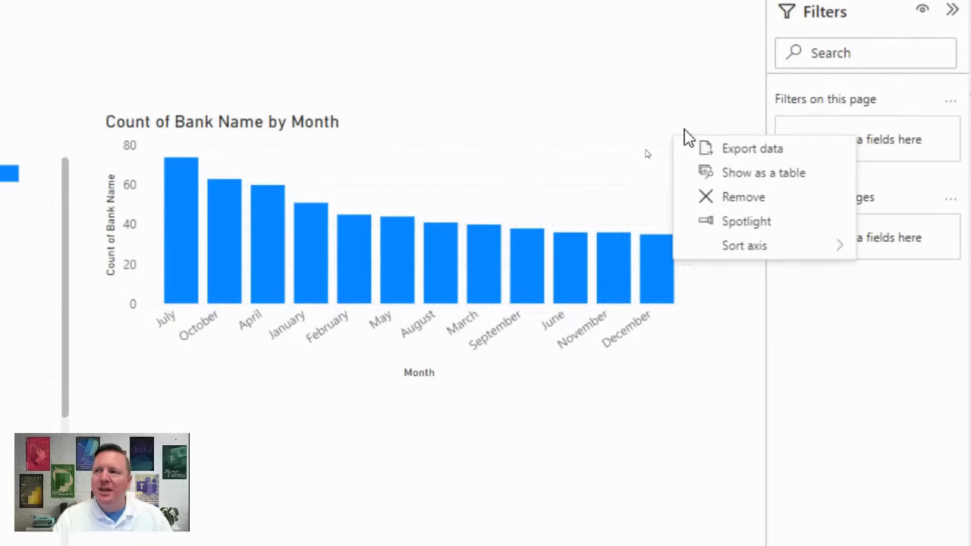
left_click(603, 177)
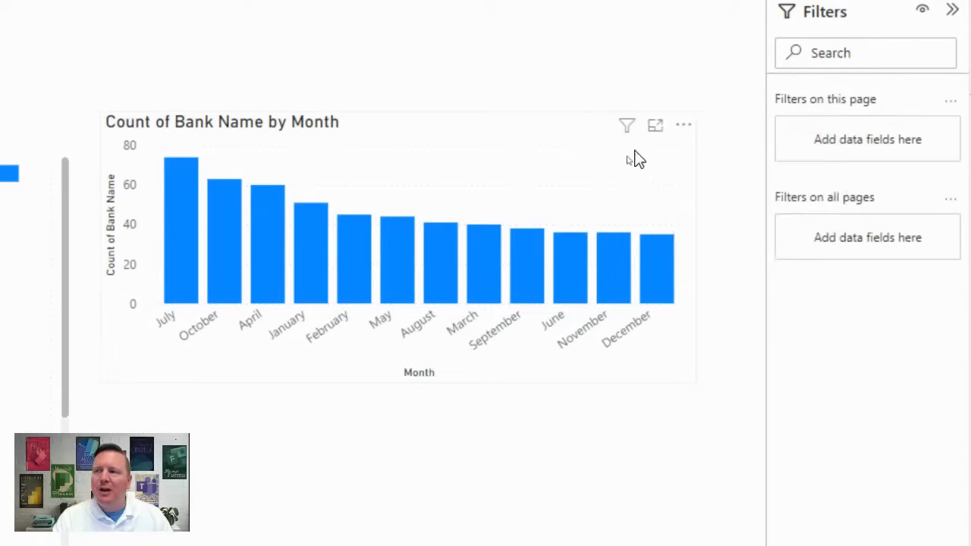
left_click(685, 130)
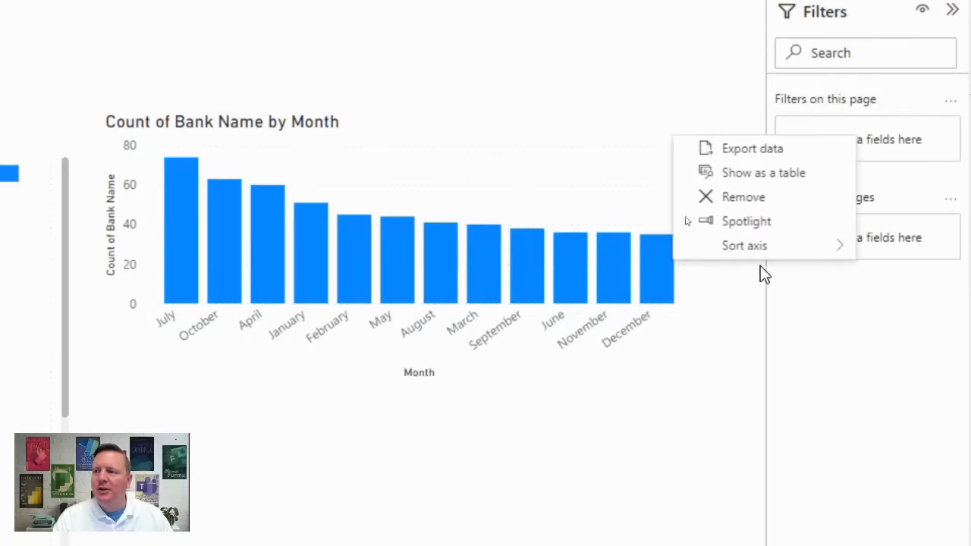
mouse_move(774, 262)
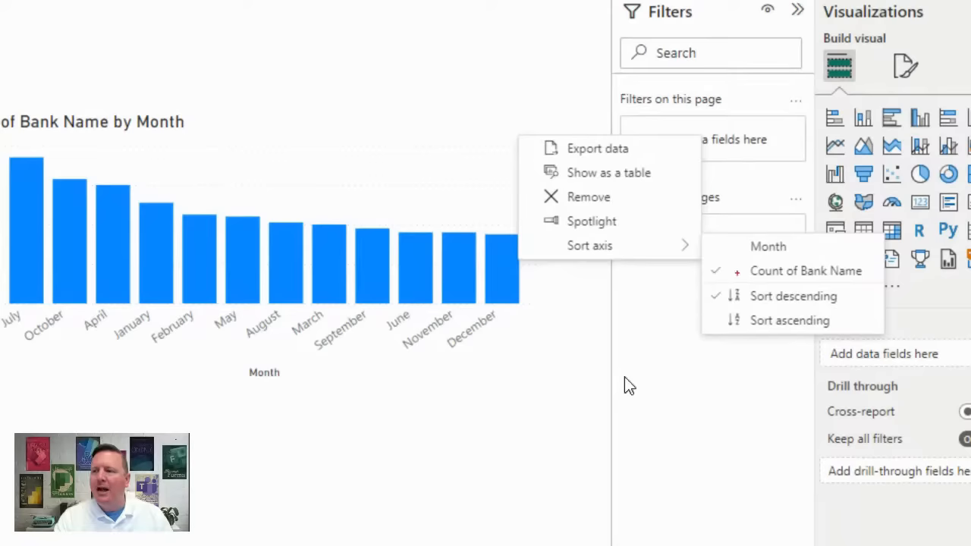
left_click_drag(719, 244, 750, 224)
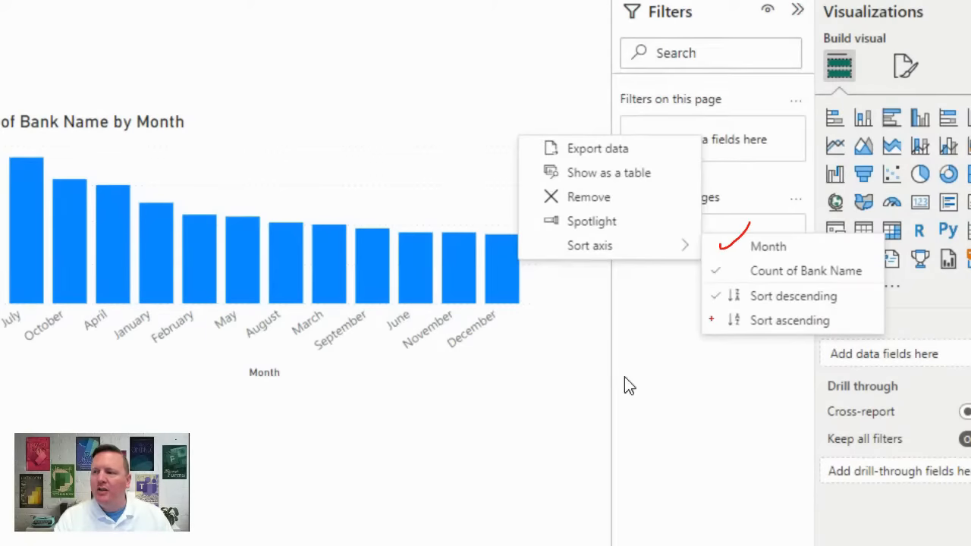
left_click_drag(711, 318, 733, 312)
mouse_move(705, 232)
left_mouse_down()
mouse_move(759, 257)
mouse_move(885, 260)
left_mouse_up()
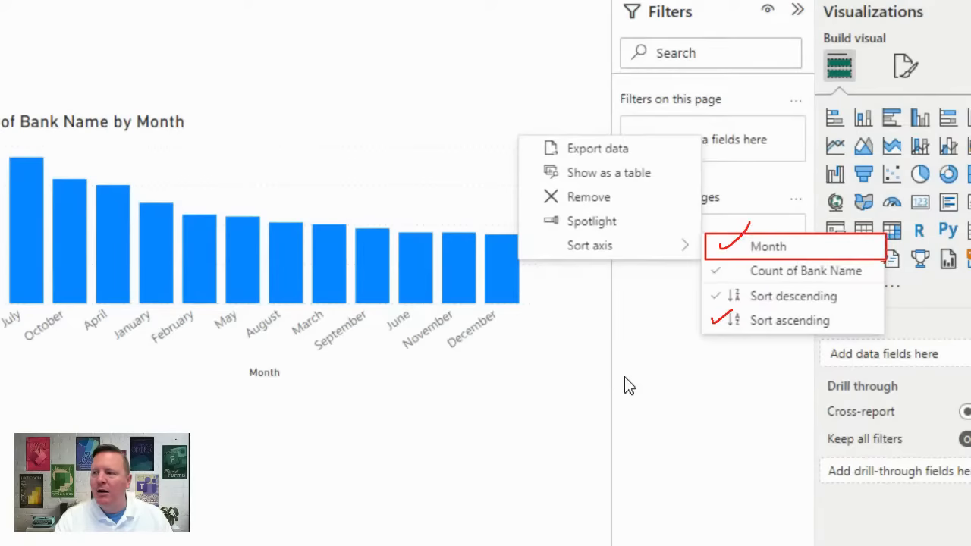
left_click_drag(704, 307, 884, 334)
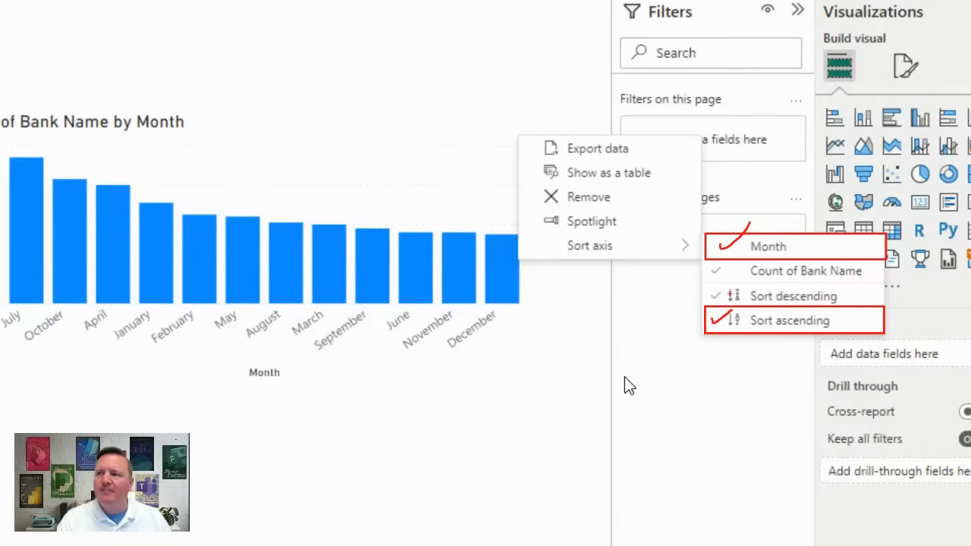
key("Escape")
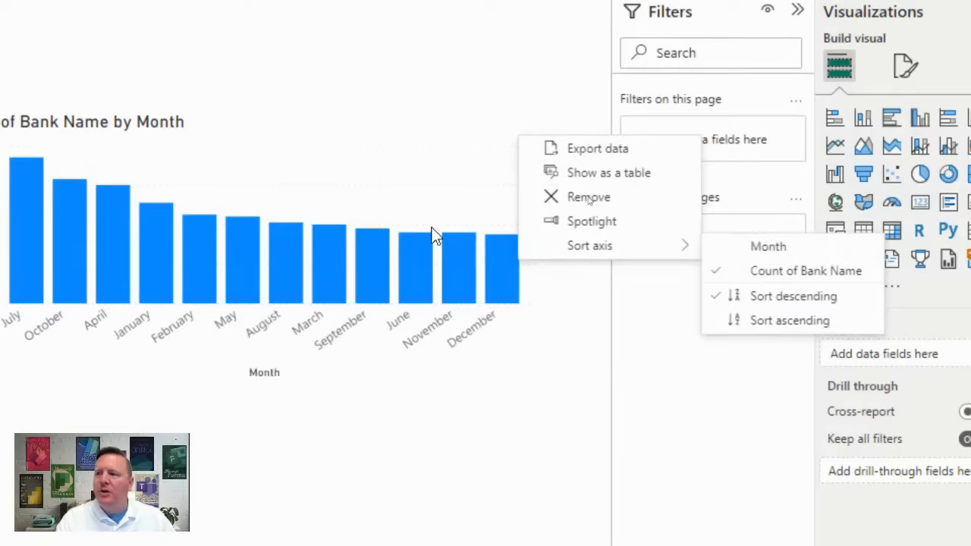
left_click(406, 157)
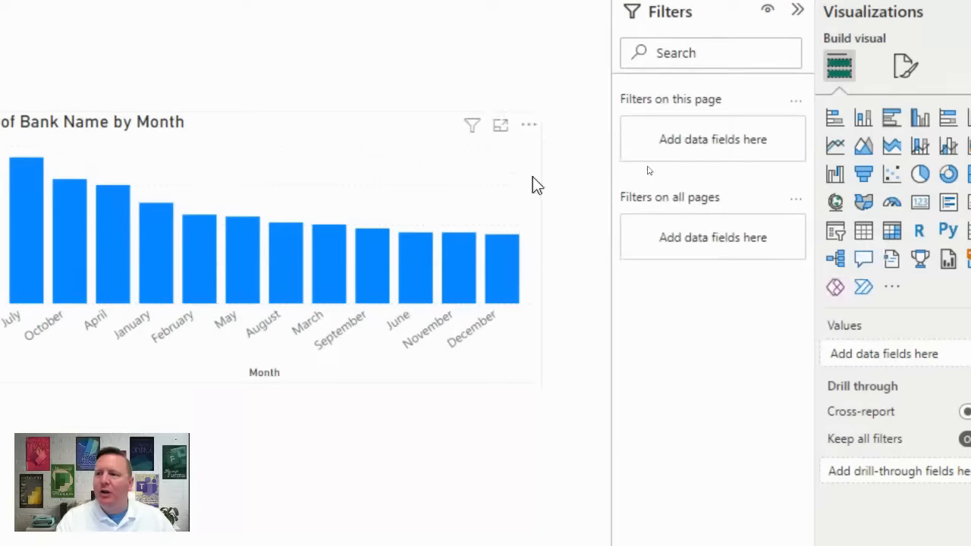
- Sort the axis of the Count of Bank Name by Month chart by Month
left_click(530, 126)
mouse_move(618, 256)
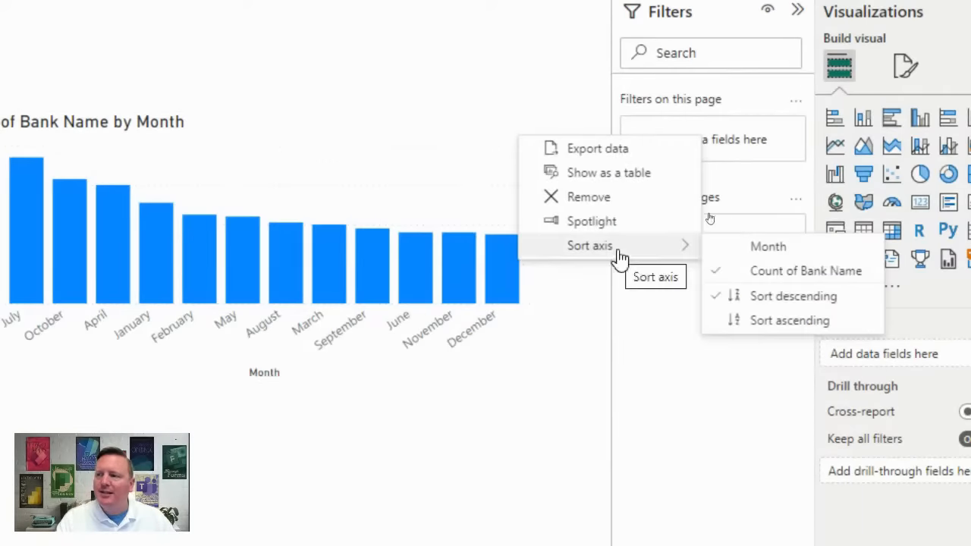
left_click(803, 258)
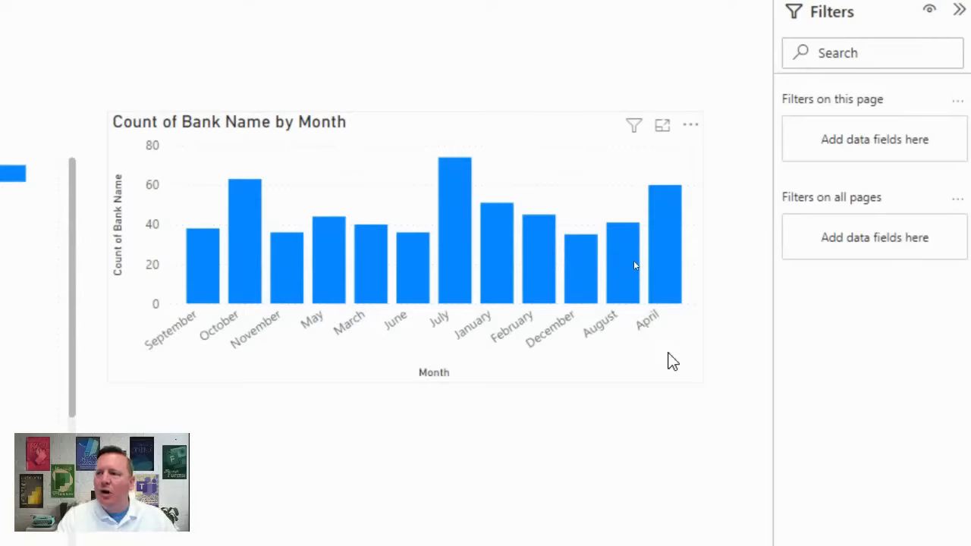
- Sort the month axis of the Count of Bank Name by Month chart in ascending order
left_click(693, 126)
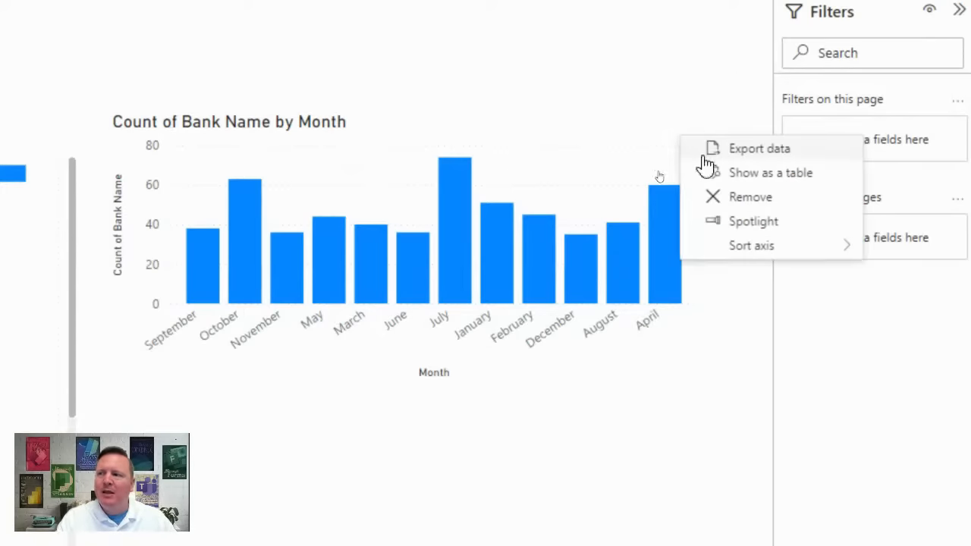
mouse_move(793, 252)
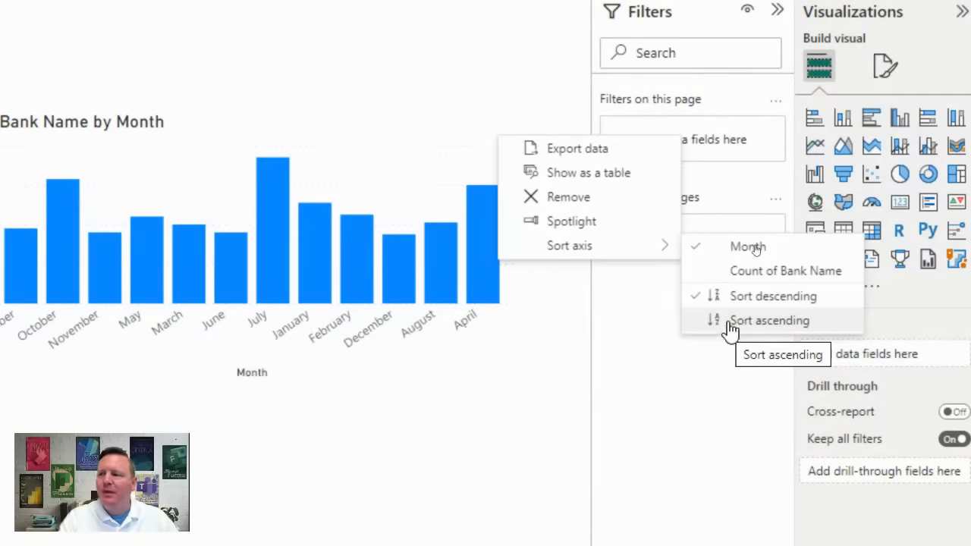
left_click(741, 332)
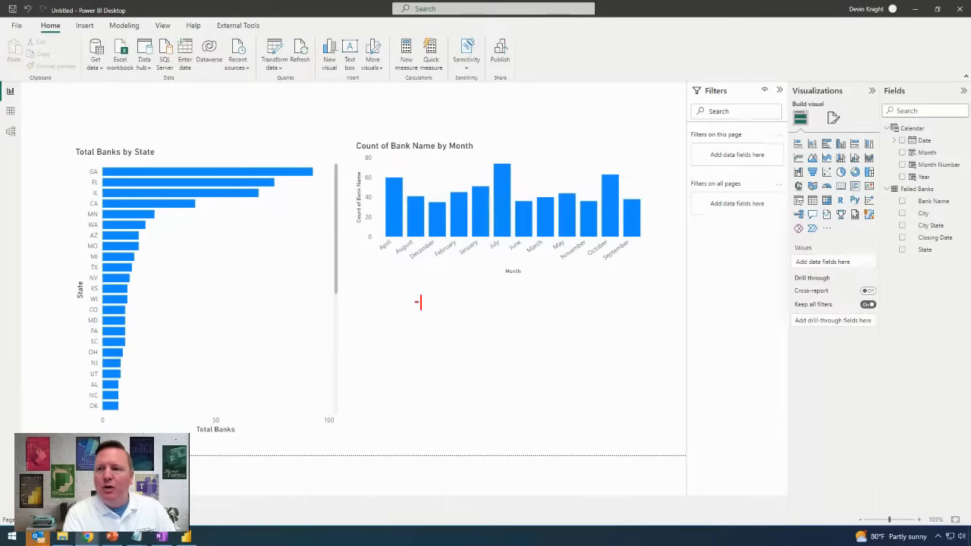
type("-Display the ")
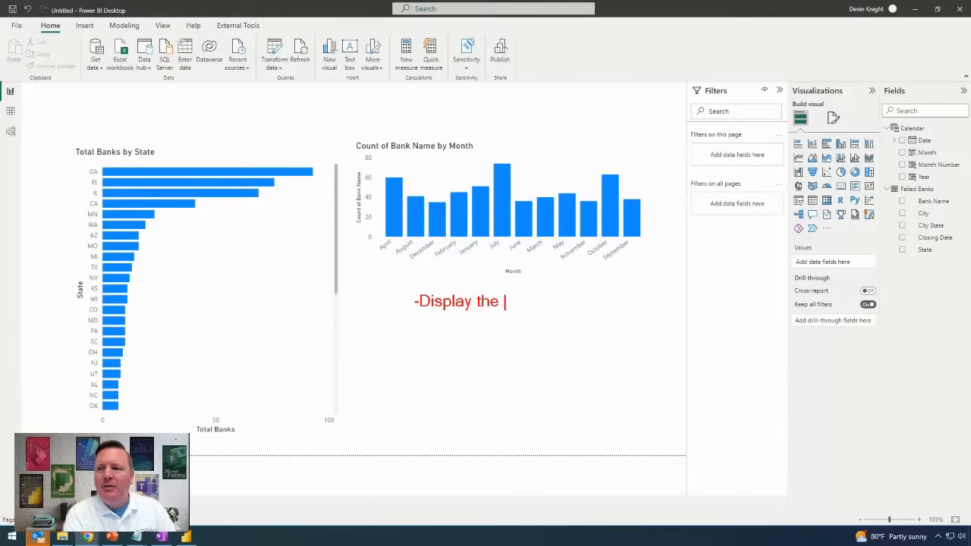
type("Month Name")
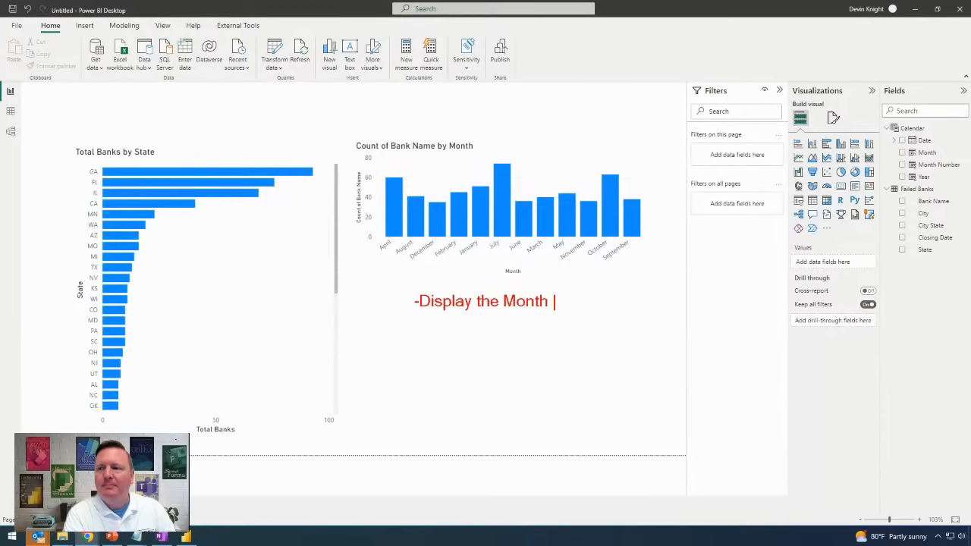
key("Return")
type("-Sort")
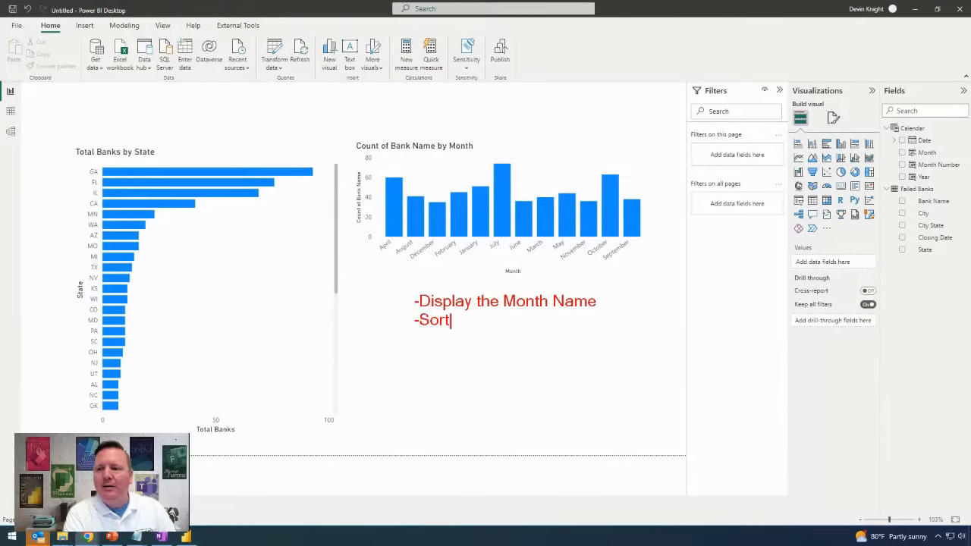
type(" by the Month Number")
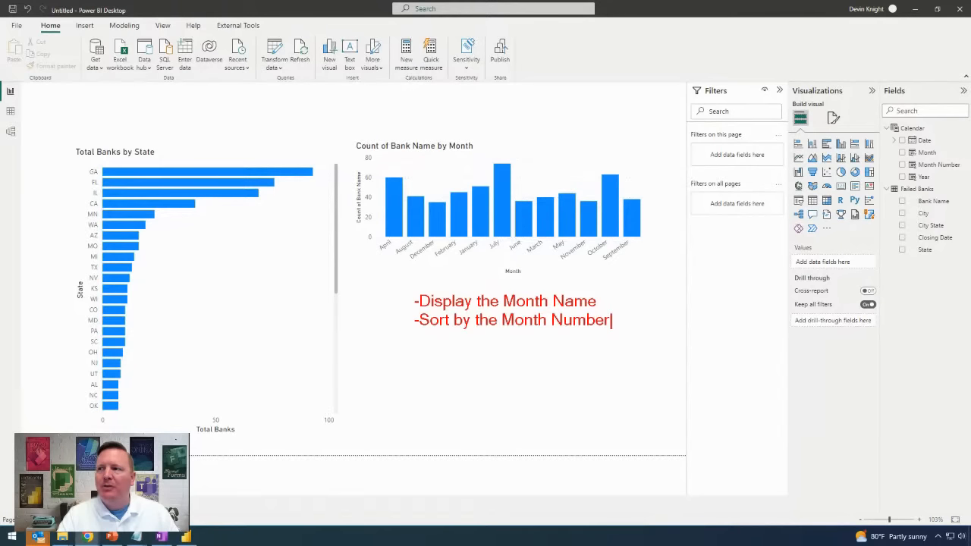
key("Escape")
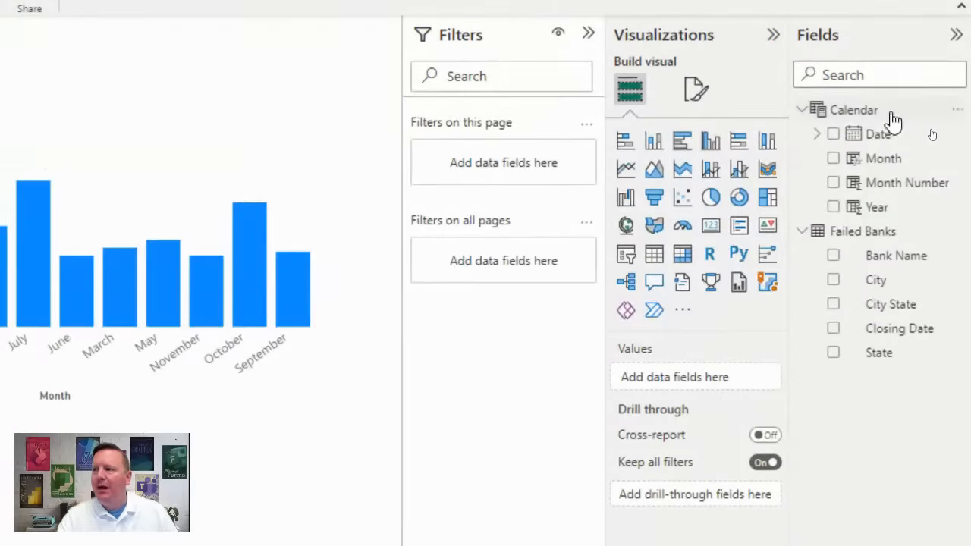
- Set the Month column of the Calendar table to sort by the Month Number column
left_click(802, 231)
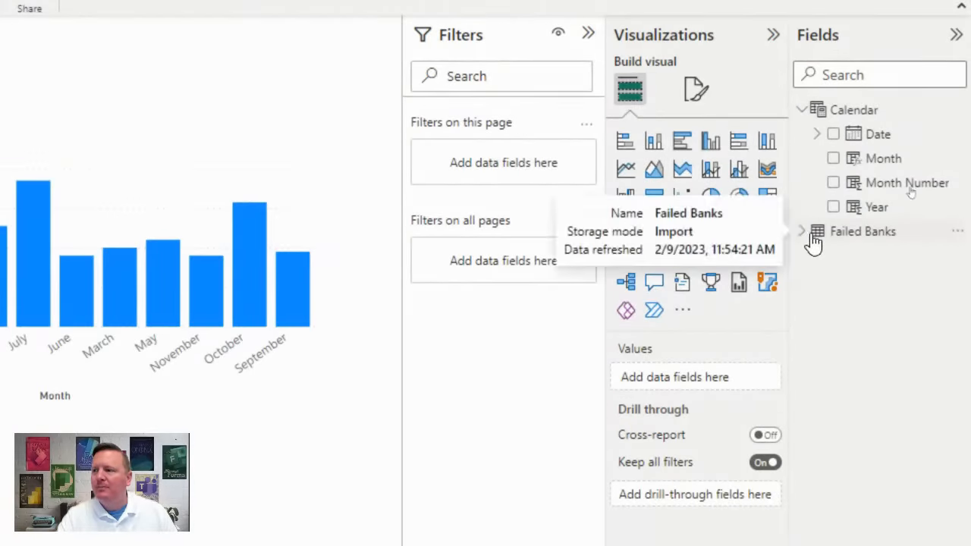
left_click(884, 159)
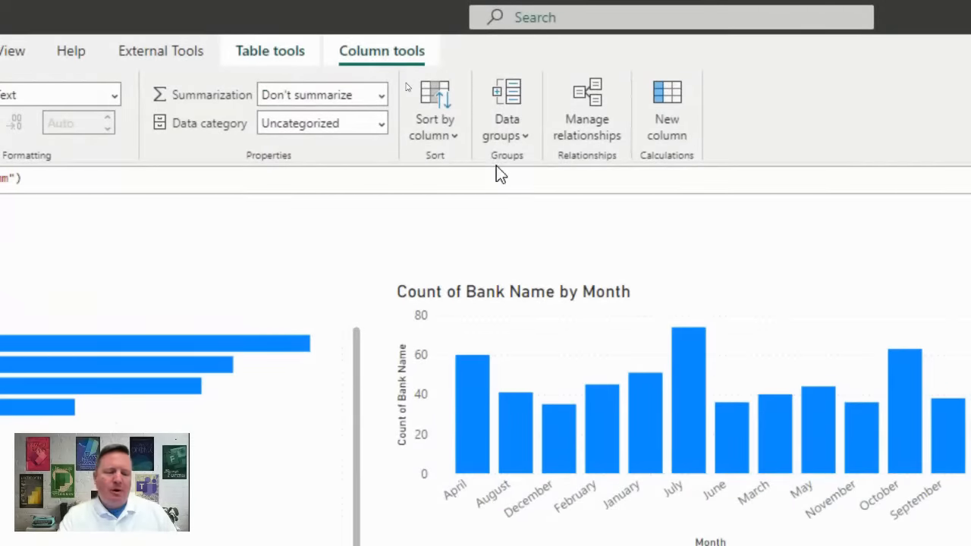
left_click(440, 133)
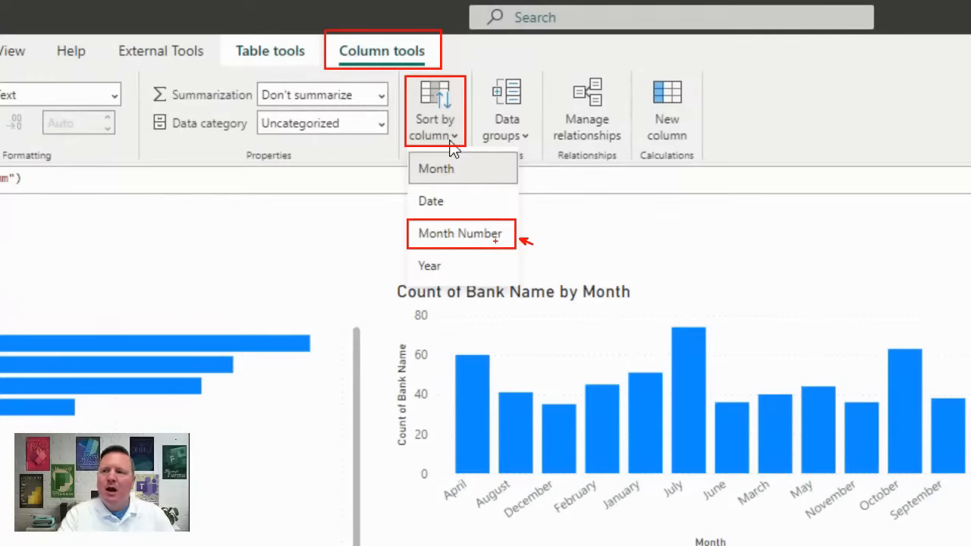
left_click(462, 238)
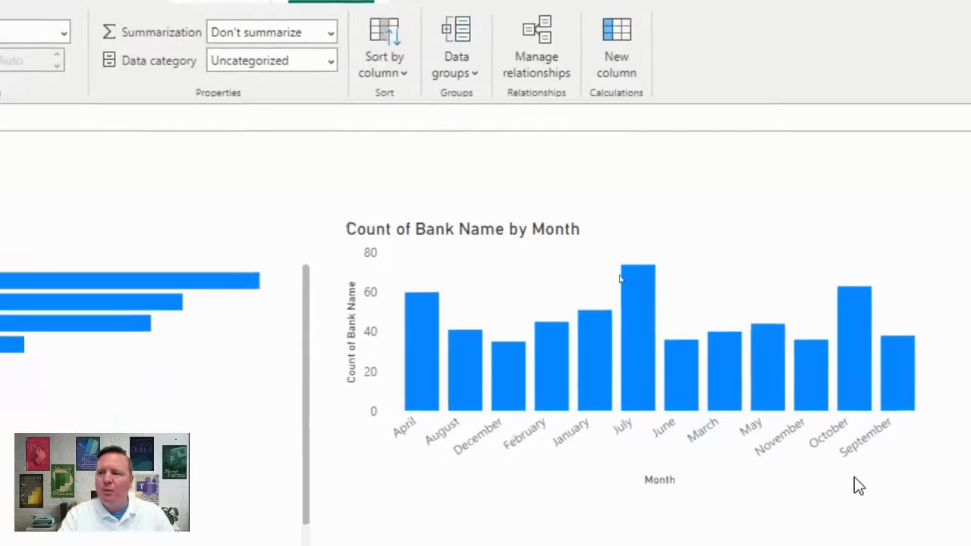
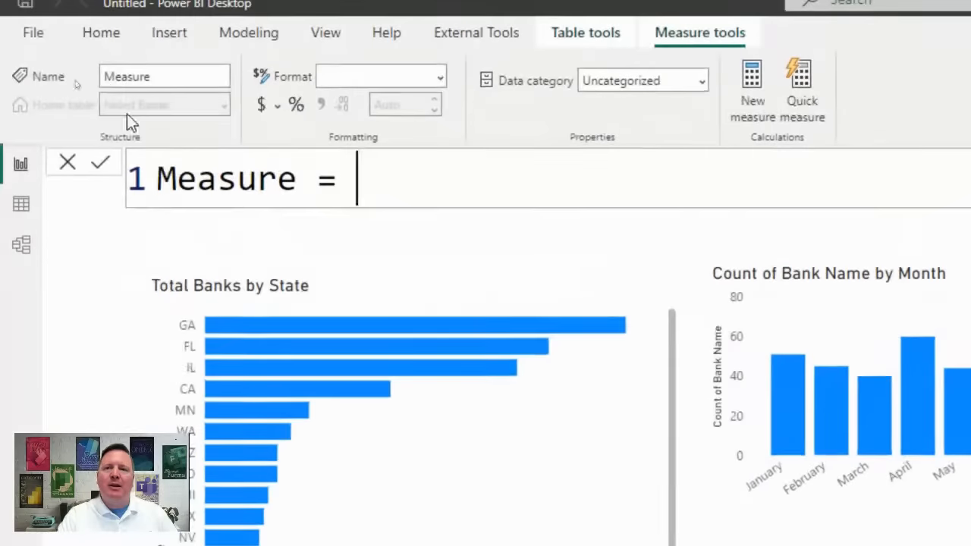
- Name the new measure in the Failed Banks table Total Banks
double_click(225, 192)
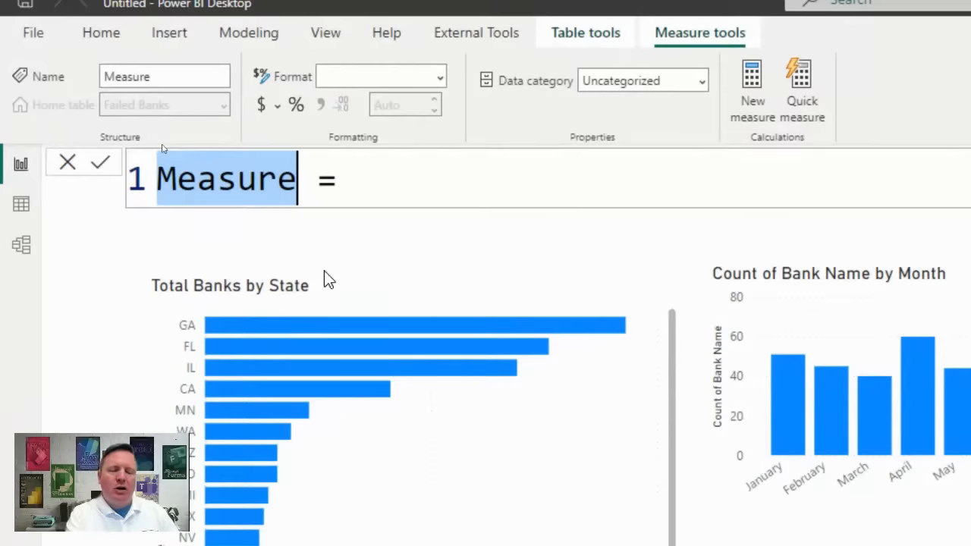
type("Total Banks")
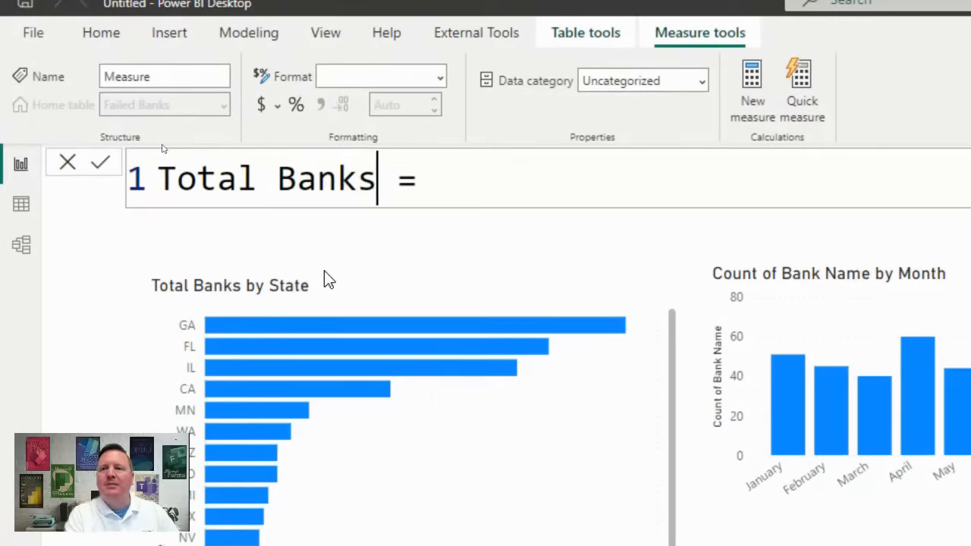
left_click(463, 184)
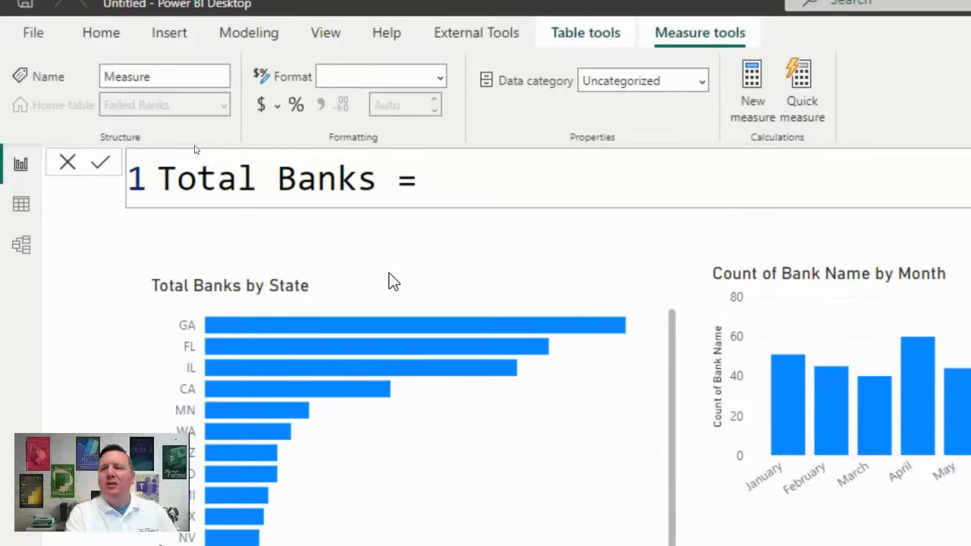
- Define the Total Banks measure as COUNTROWS('Failed Banks') and commit the formula
type("Countrw")
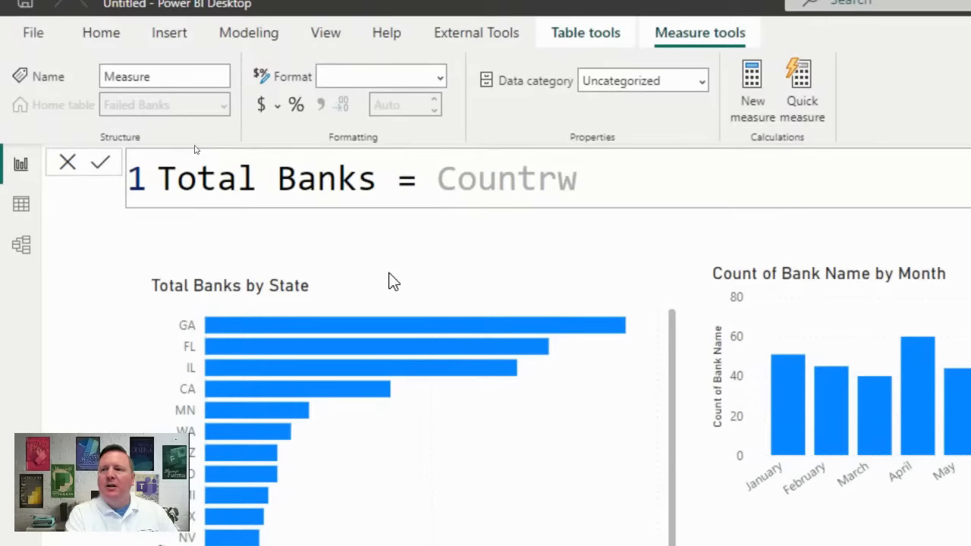
key("BackSpace")
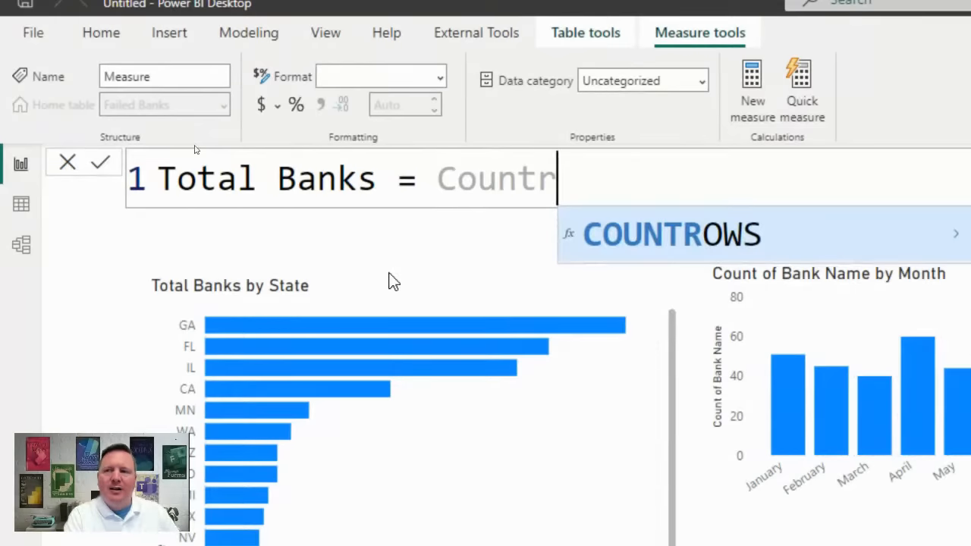
key("BackSpace")
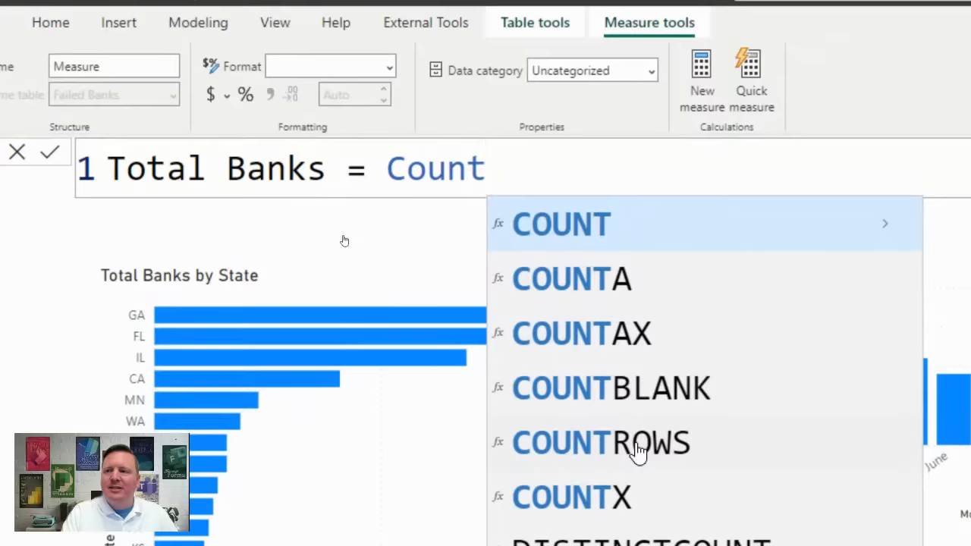
left_click(638, 451)
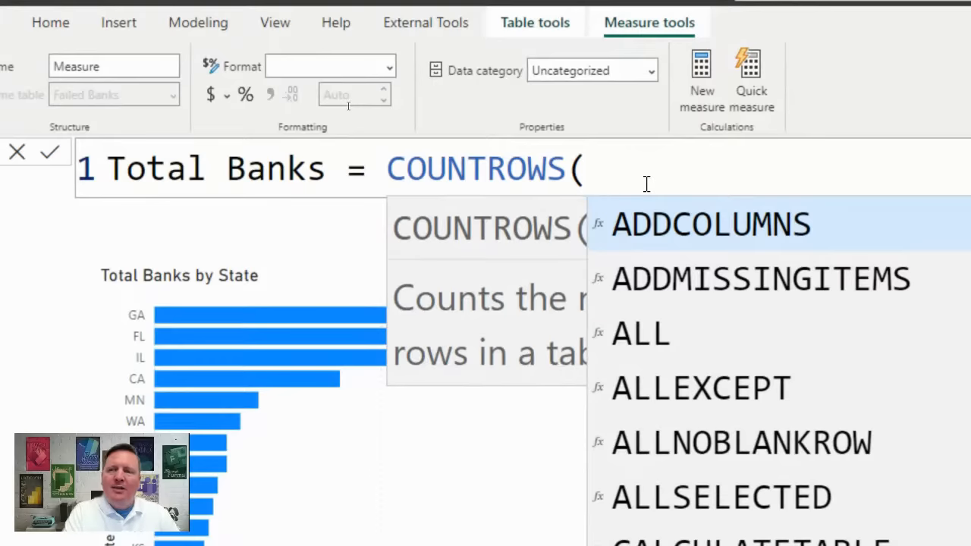
type("'")
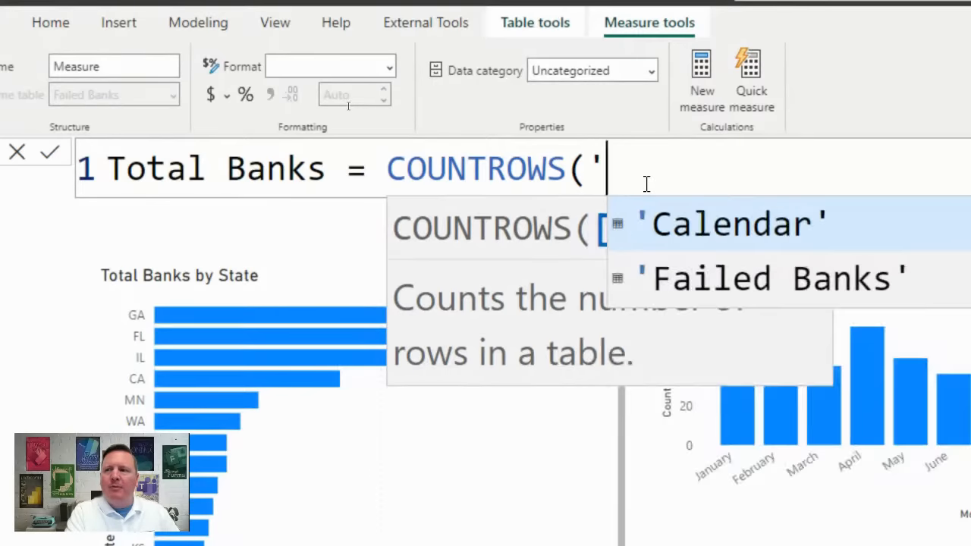
key("Down")
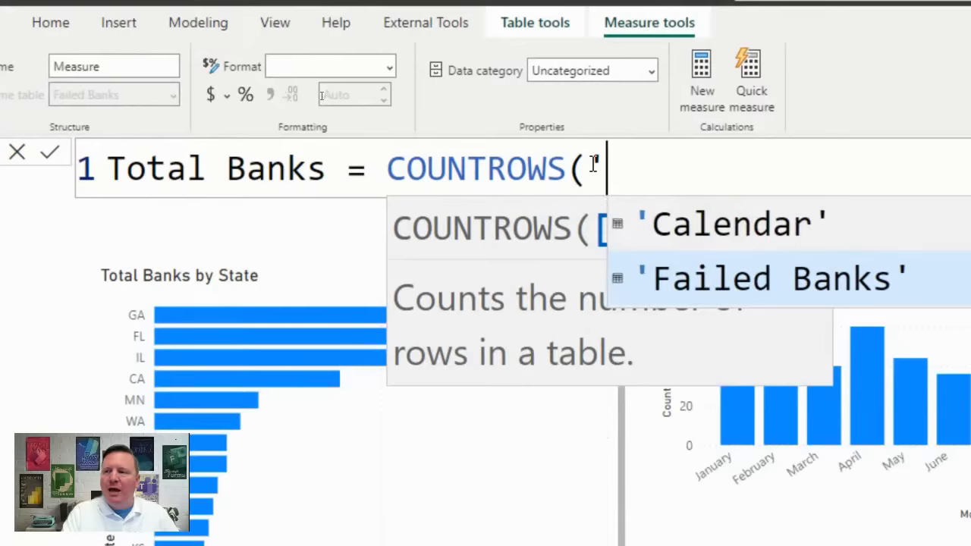
left_click(702, 287)
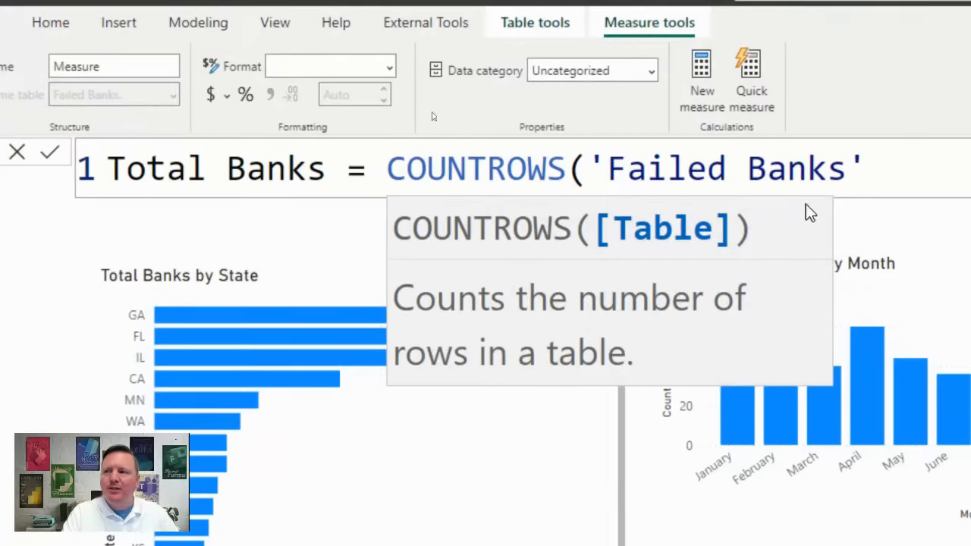
type(")")
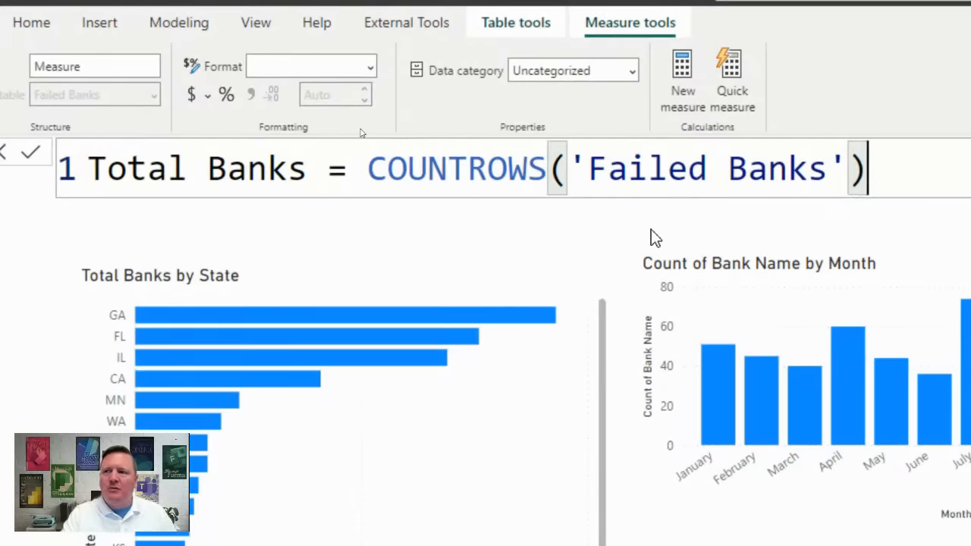
key("ctrl+a")
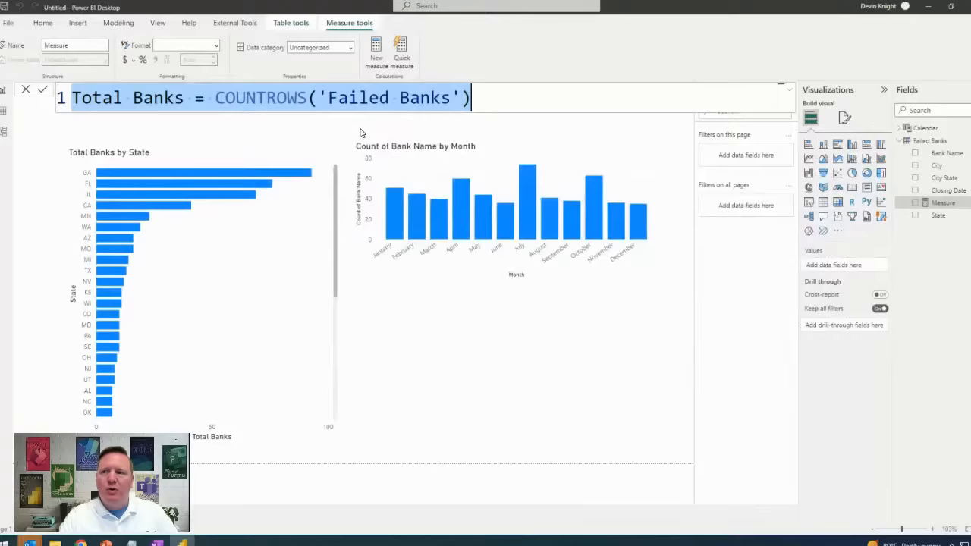
key("Return")
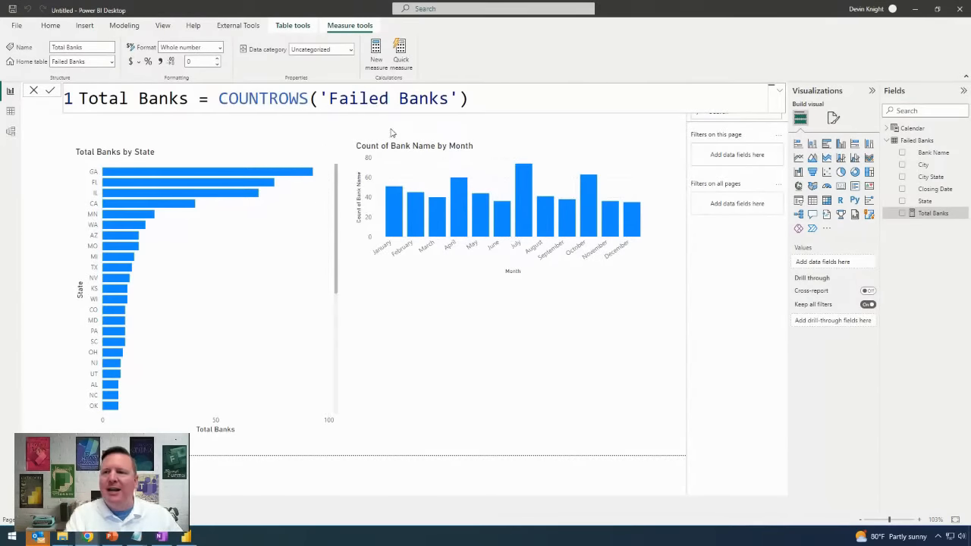
mouse_move(354, 131)
left_mouse_down()
mouse_move(365, 146)
mouse_move(437, 157)
left_mouse_up()
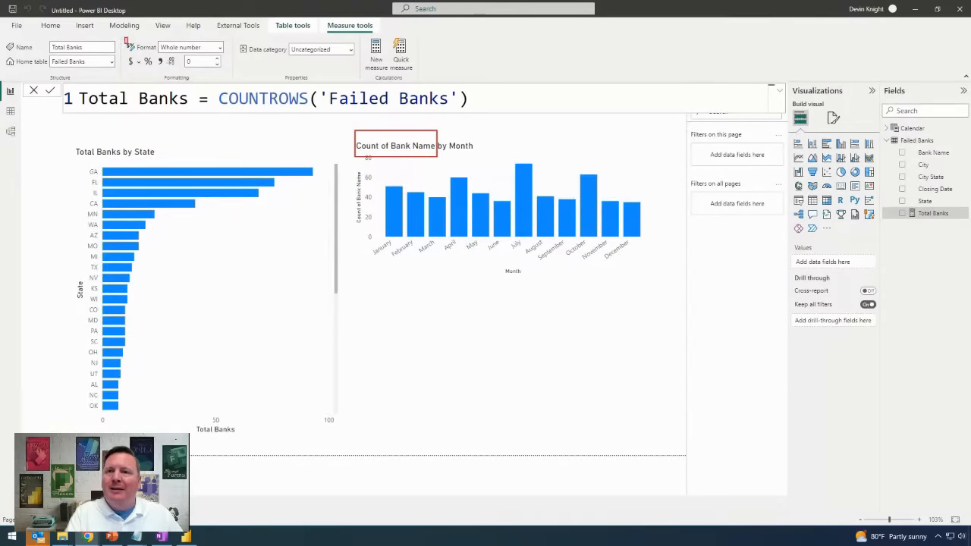
mouse_move(125, 37)
left_mouse_down()
mouse_move(207, 88)
mouse_move(232, 82)
left_mouse_up()
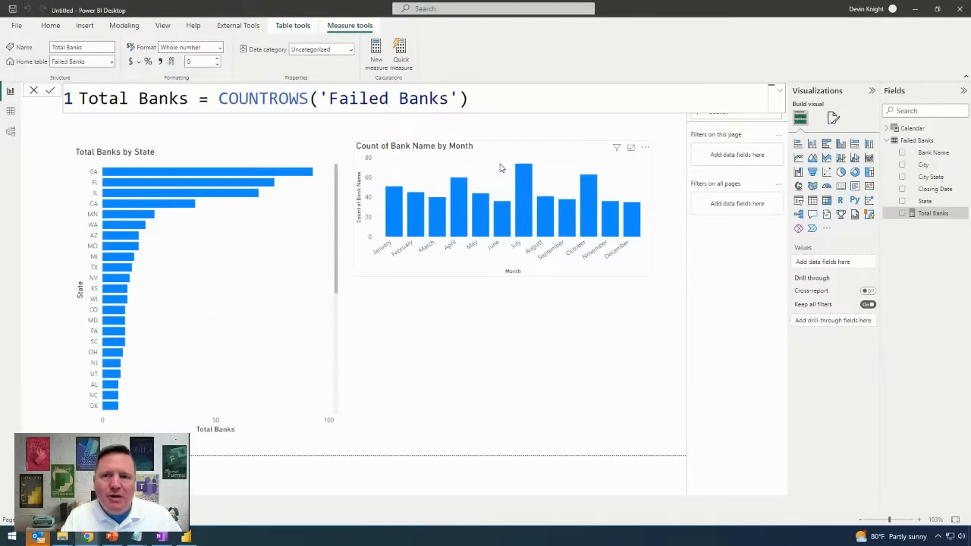
- Replace Count of Bank Name with the Total Banks measure on the Y-axis of the monthly column chart
left_click(415, 346)
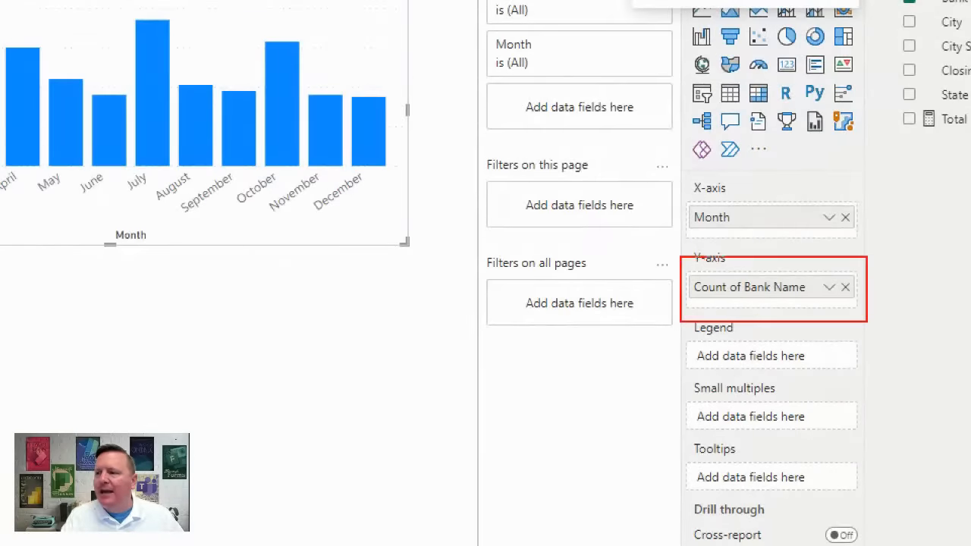
mouse_move(845, 292)
left_mouse_down()
mouse_move(859, 262)
mouse_move(857, 312)
left_mouse_up()
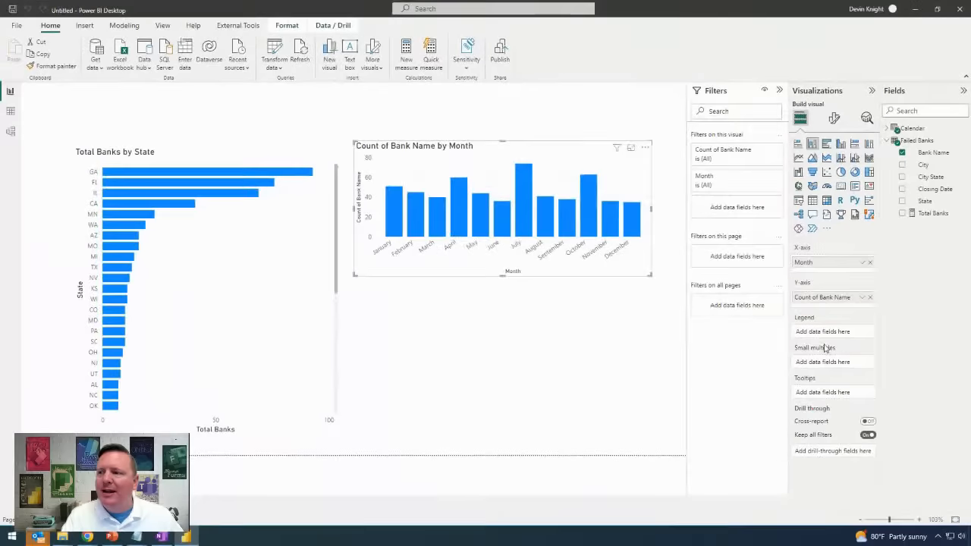
left_click(848, 296)
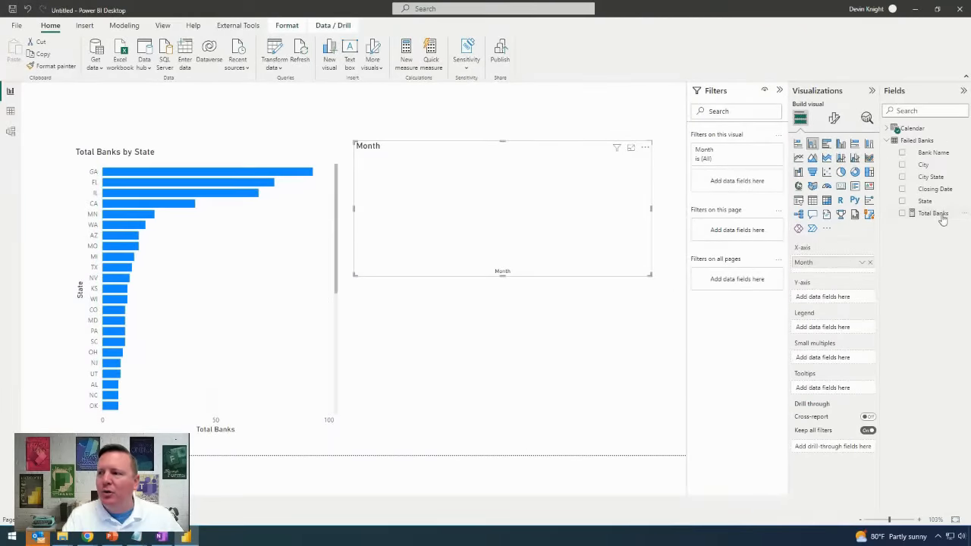
left_click_drag(940, 214, 827, 296)
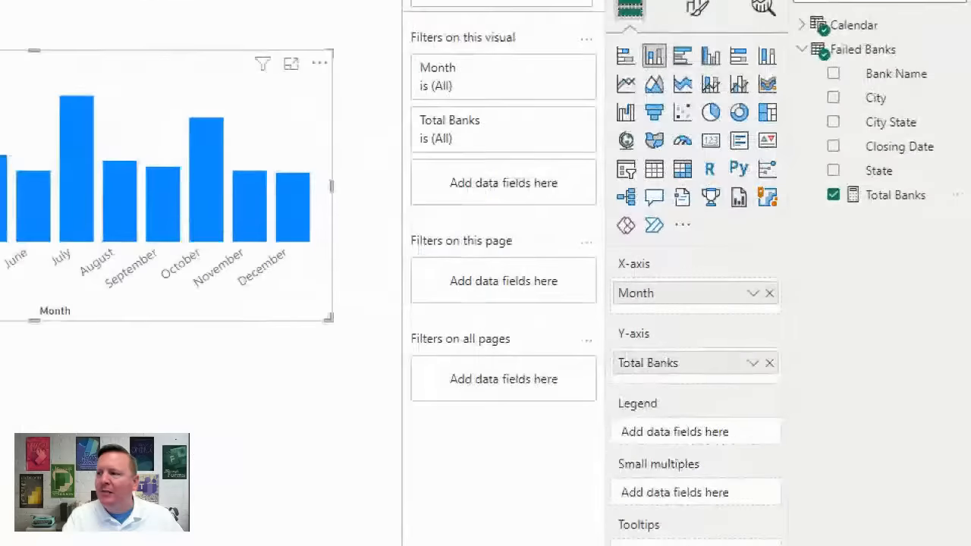
left_click_drag(893, 205, 970, 221)
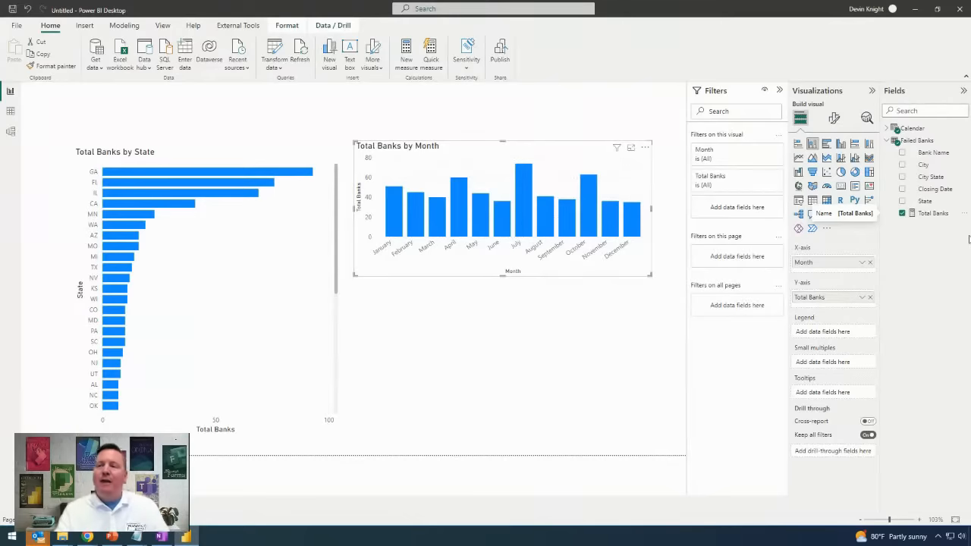
left_click(529, 347)
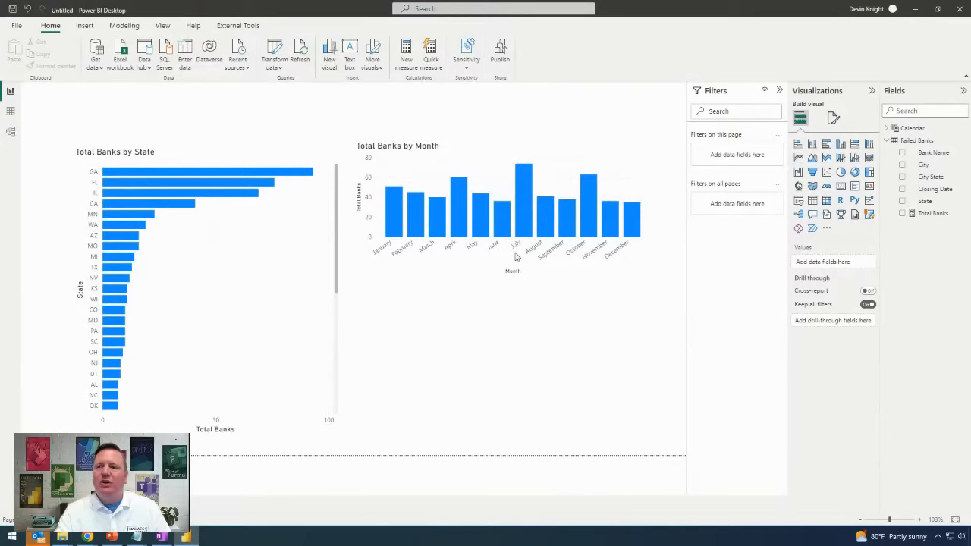
- Select the Total Banks by Month column chart and open its formatting options
left_click(463, 155)
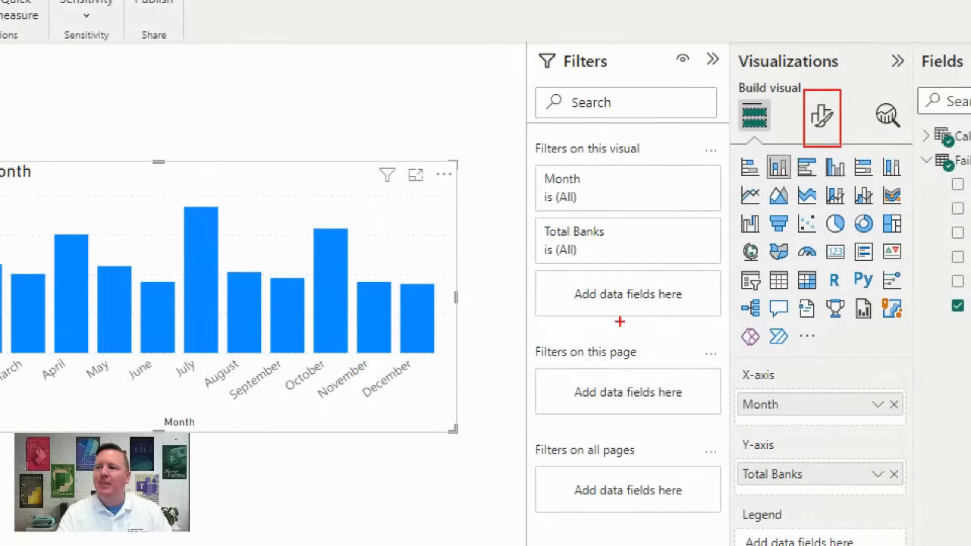
mouse_move(473, 149)
left_mouse_down()
mouse_move(119, 408)
mouse_move(4, 448)
left_mouse_up()
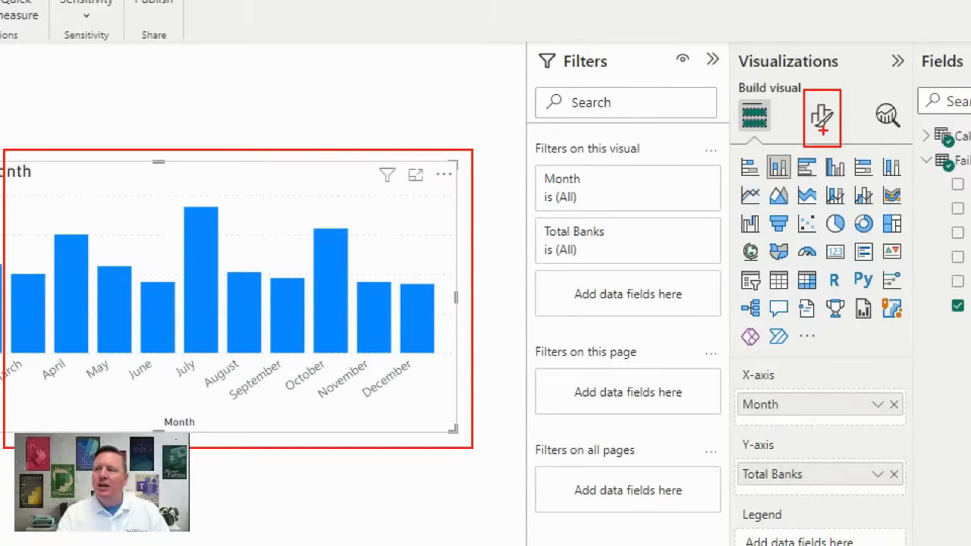
left_click_drag(828, 89, 864, 53)
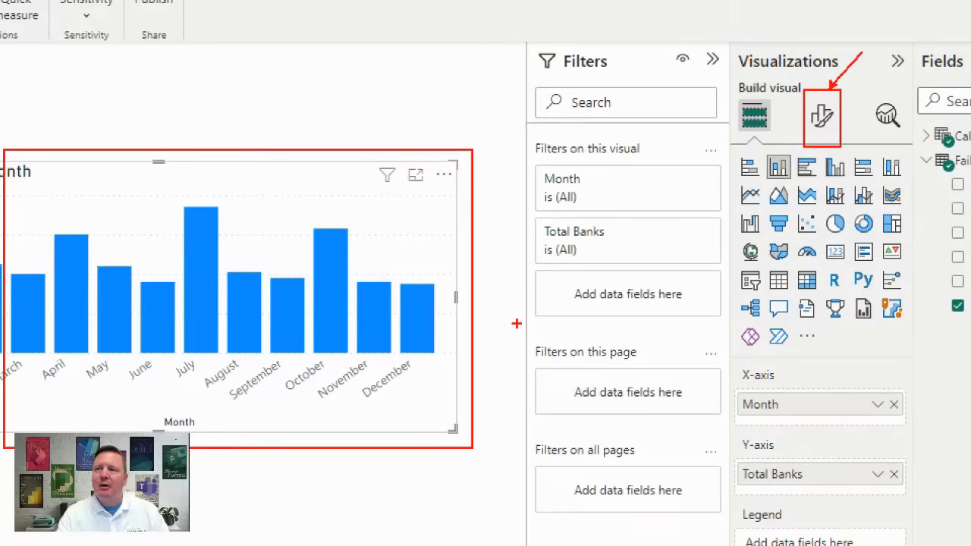
key("Escape")
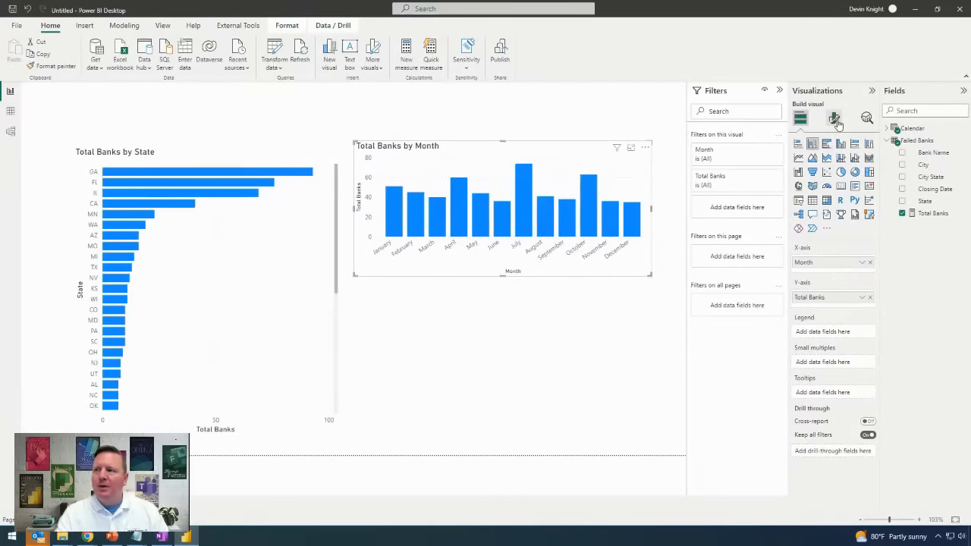
left_click(834, 120)
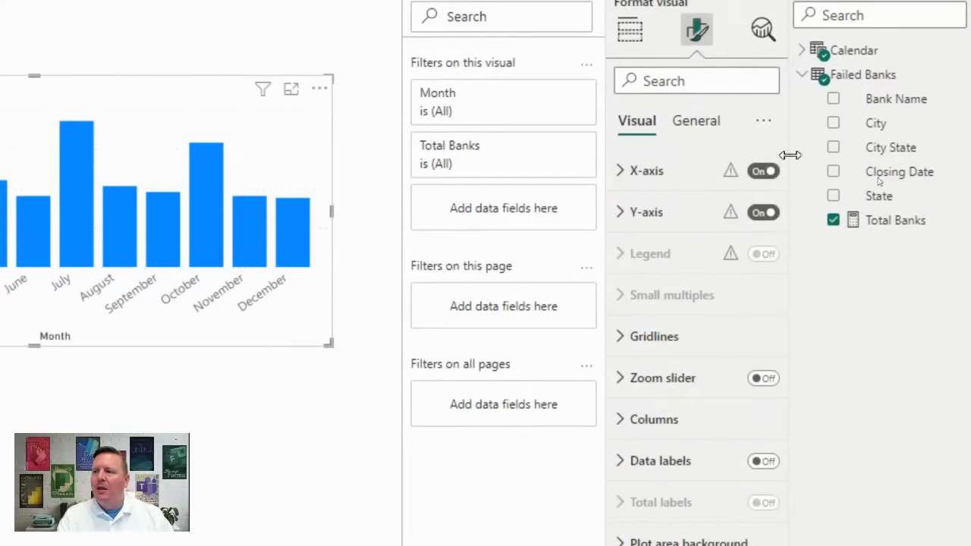
- Examine the title text settings in the monthly chart's general formatting options
left_click(695, 124)
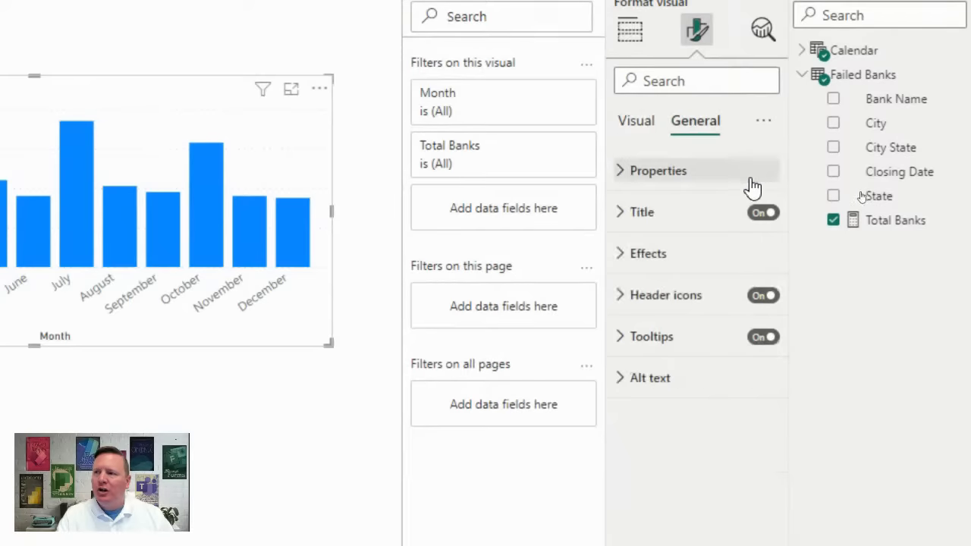
left_click(657, 217)
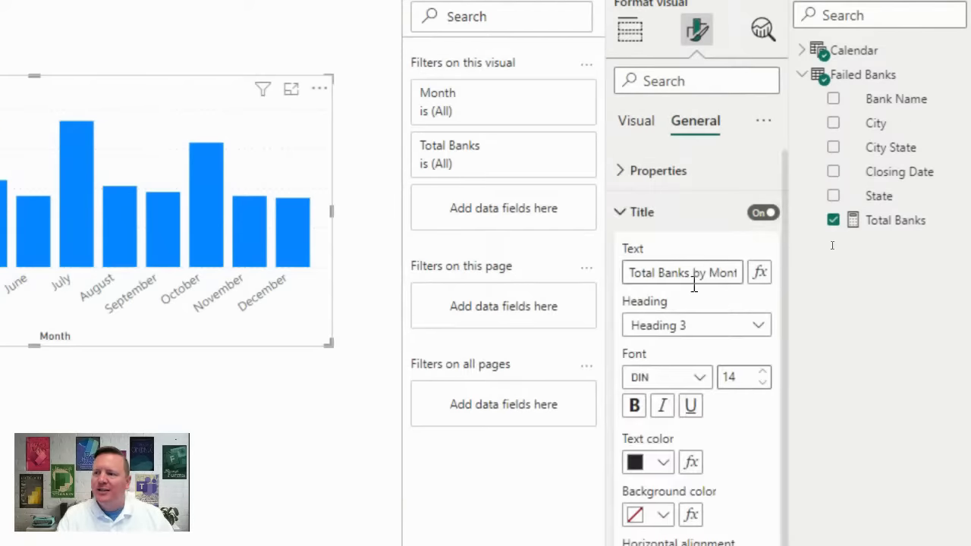
left_click_drag(632, 273, 789, 289)
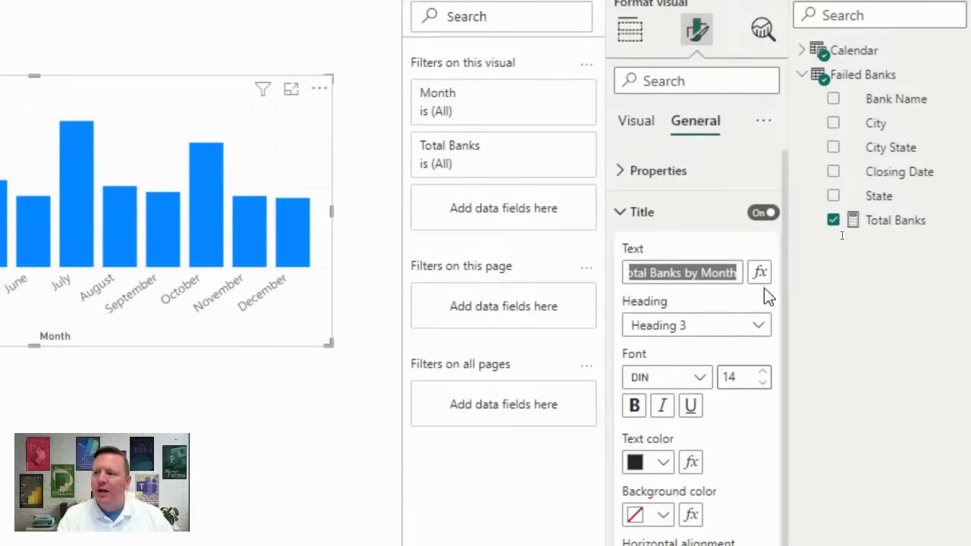
left_click(640, 216)
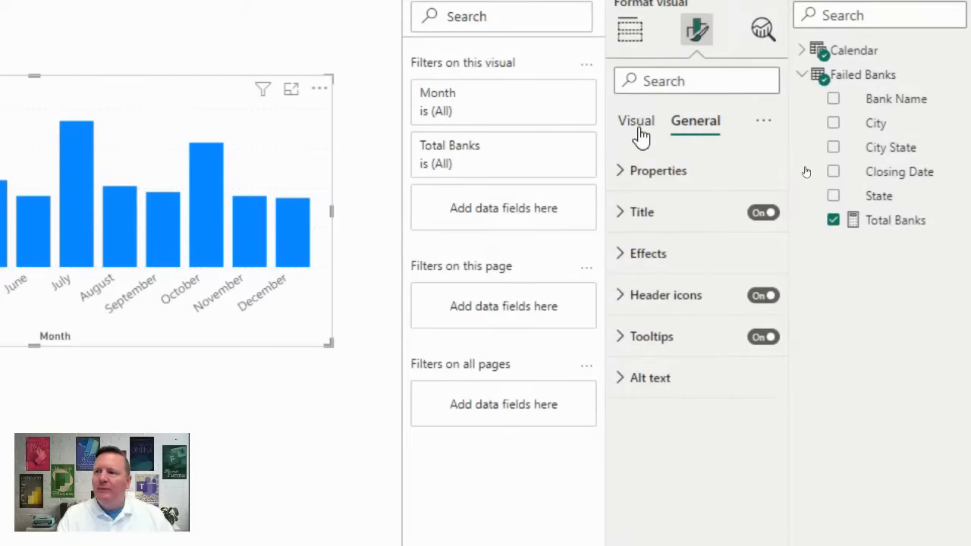
- Turn on data labels for the monthly column chart and set their position to Inside end
left_click(637, 125)
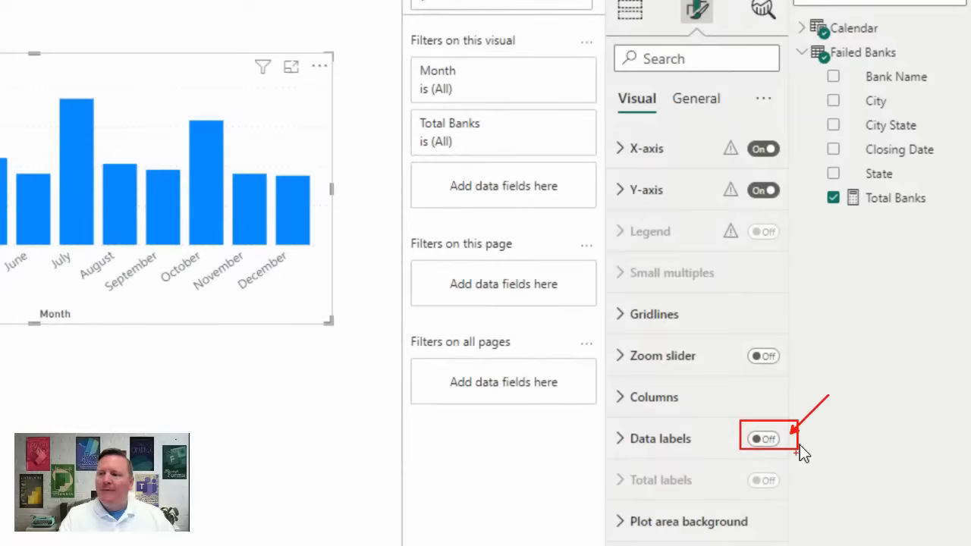
left_click(761, 438)
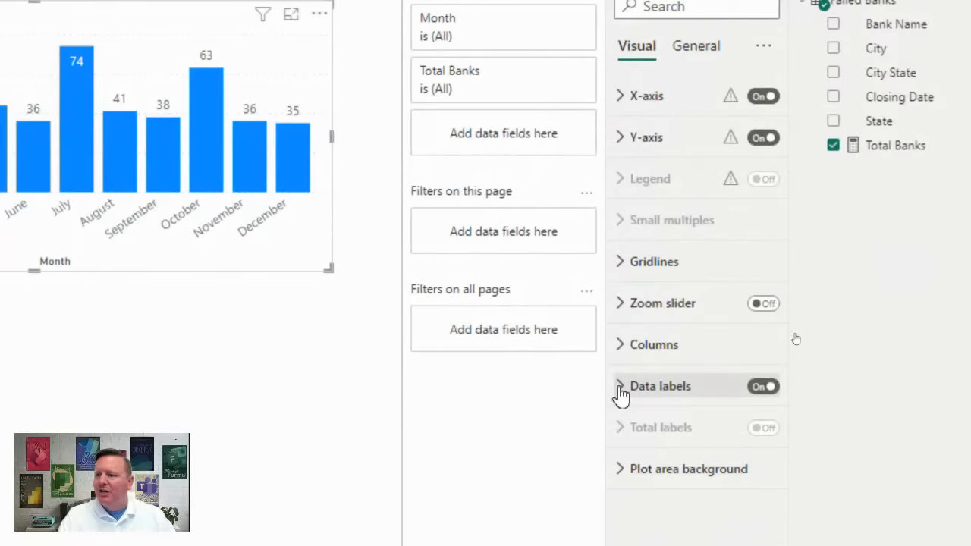
left_click(620, 389)
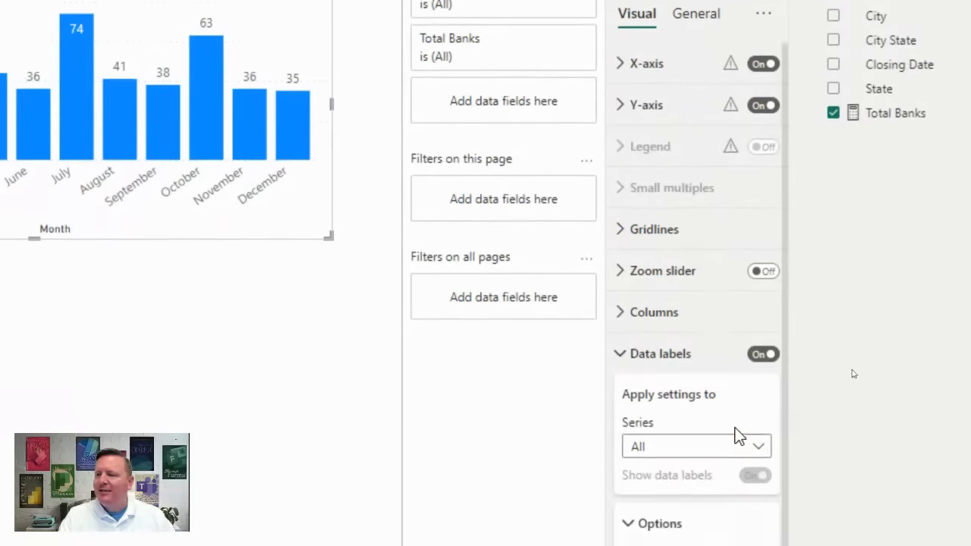
scroll(738, 436, "down", 3)
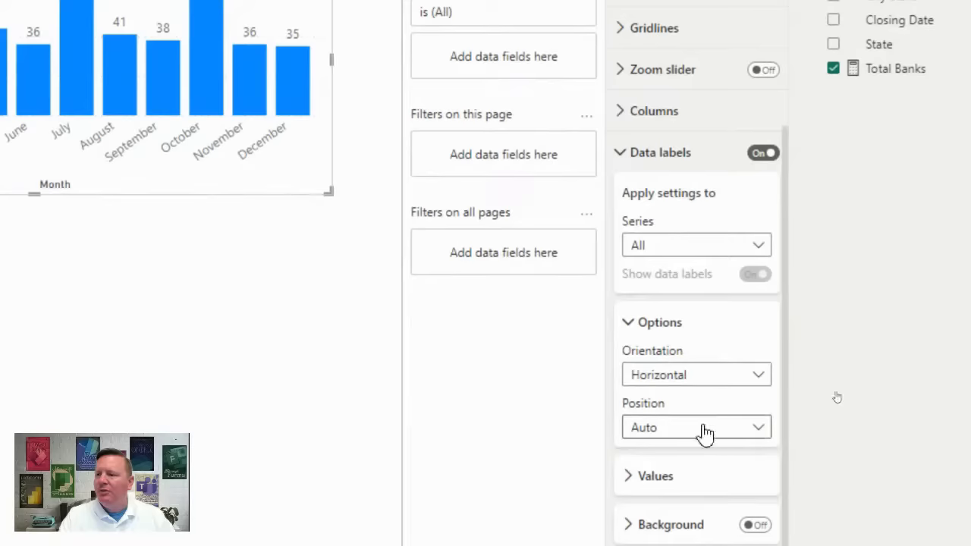
left_click(760, 431)
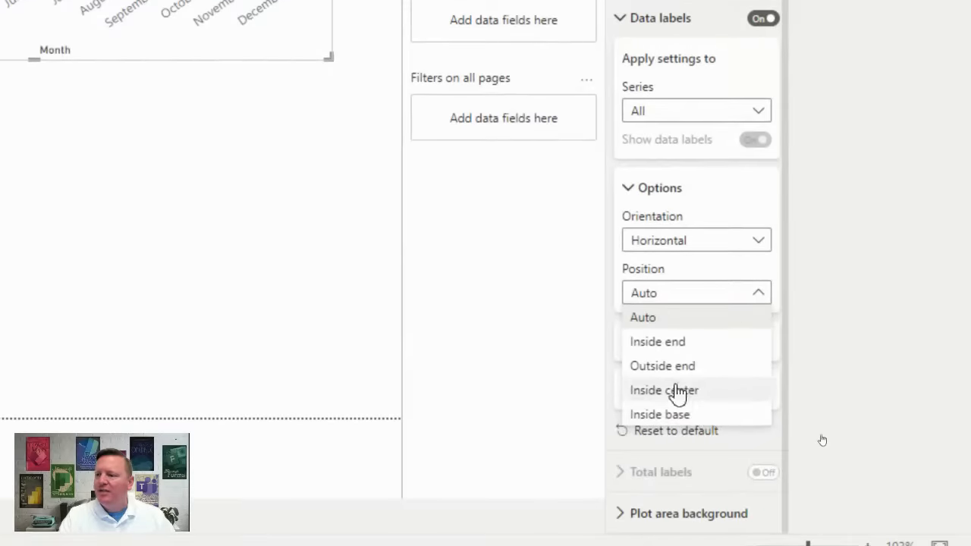
left_click(699, 352)
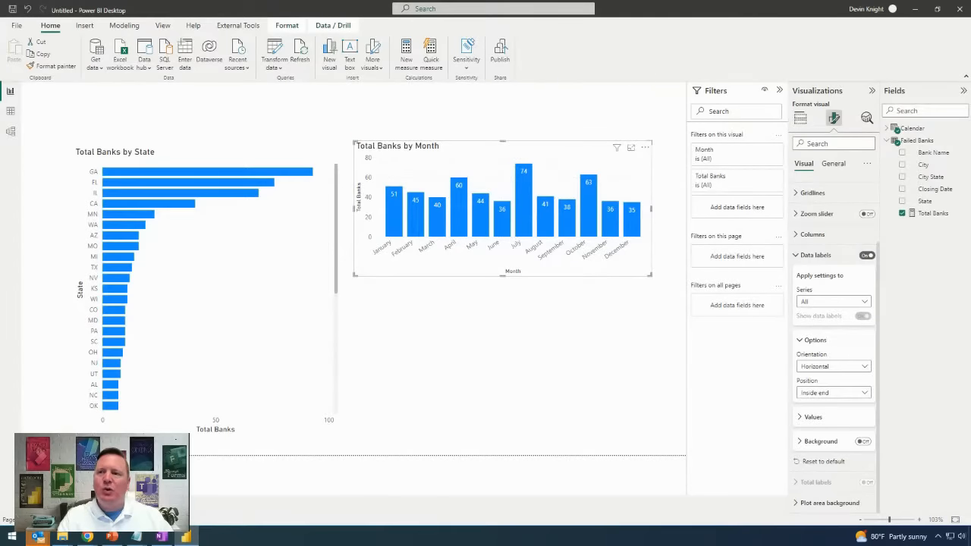
mouse_move(354, 133)
left_mouse_down()
mouse_move(640, 284)
mouse_move(676, 278)
mouse_move(659, 277)
left_mouse_up()
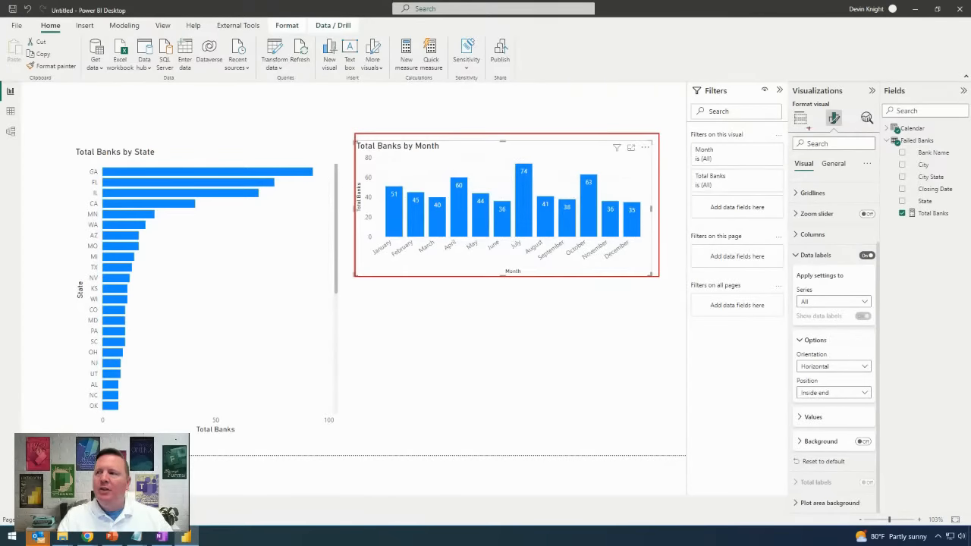
mouse_move(819, 107)
left_mouse_down()
mouse_move(846, 130)
mouse_move(723, 60)
left_mouse_up()
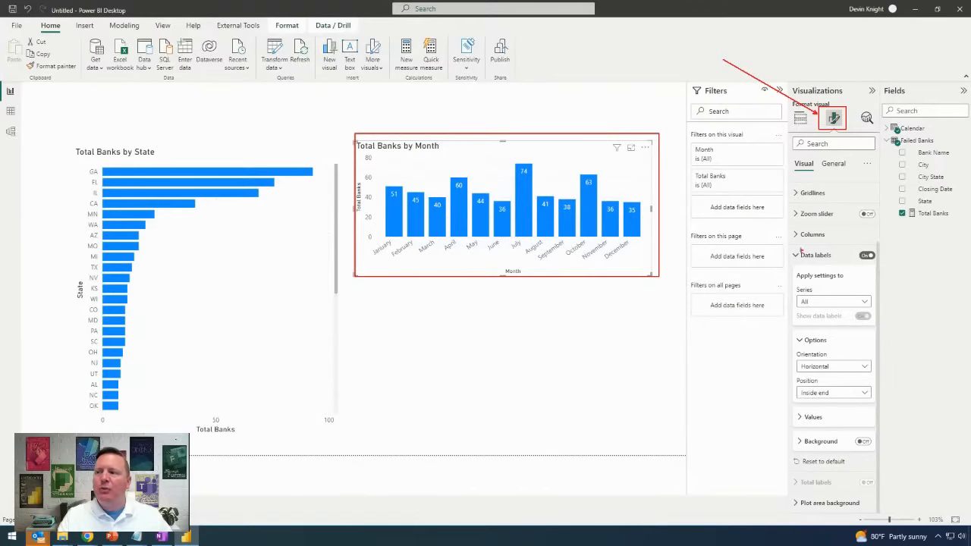
mouse_move(788, 245)
left_mouse_down()
mouse_move(873, 294)
mouse_move(880, 270)
left_mouse_up()
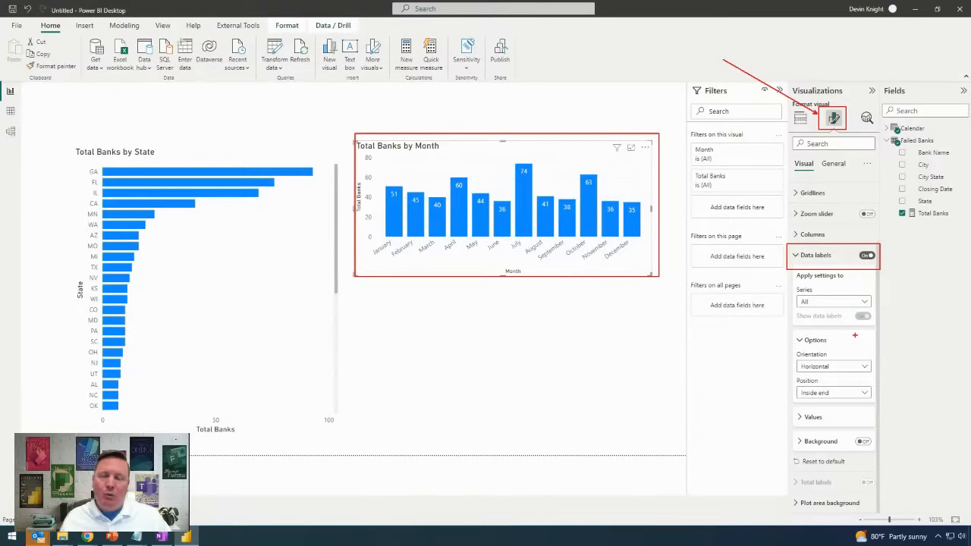
key("Escape")
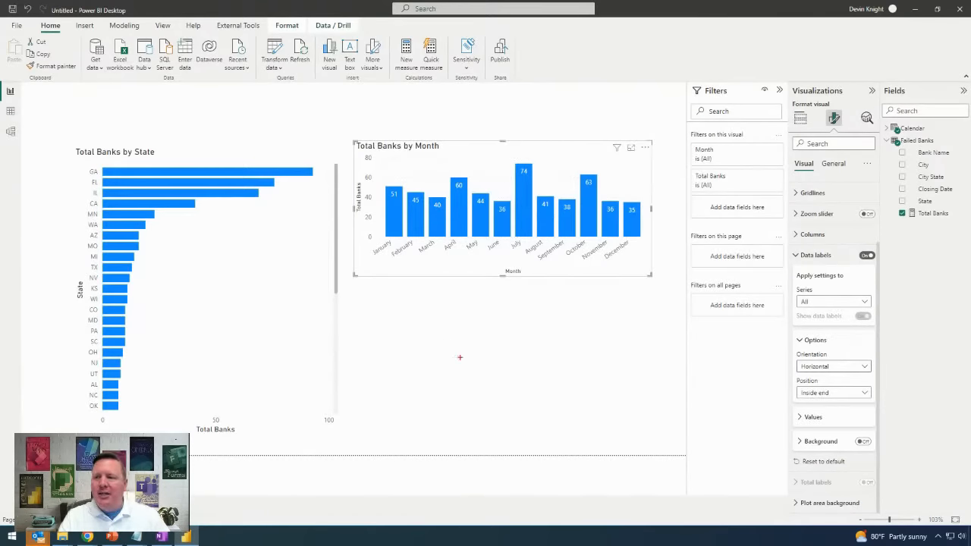
type("Themes")
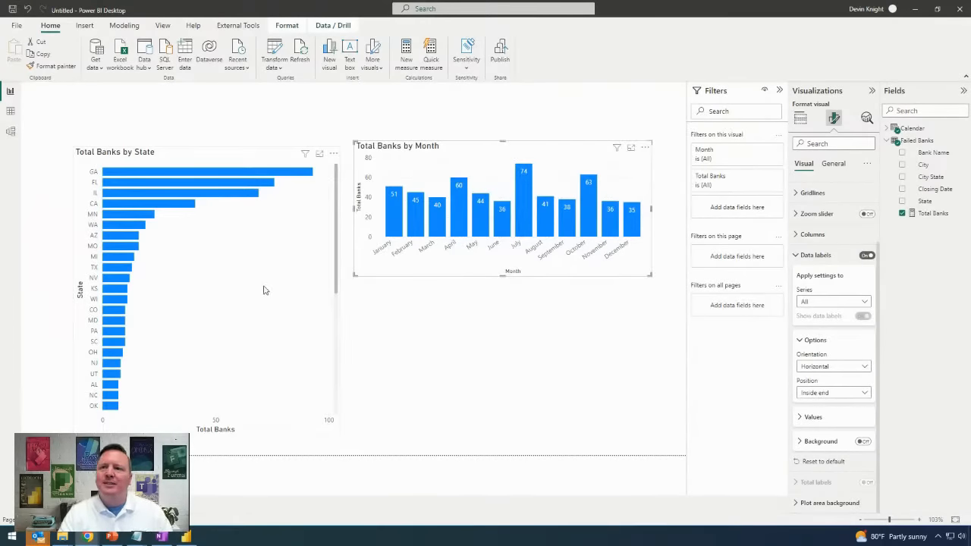
- Deselect the monthly chart and expand the full gallery of report themes
left_click(389, 108)
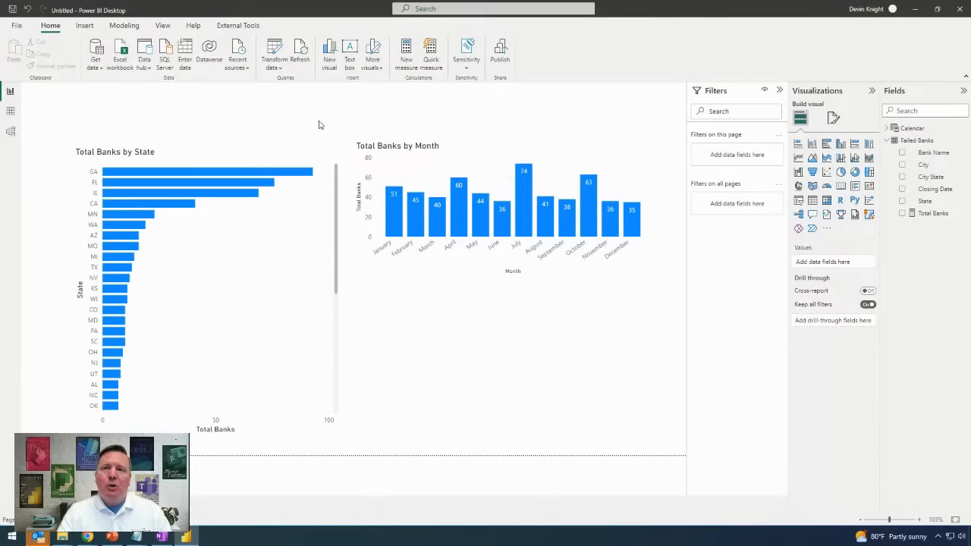
left_click(159, 28)
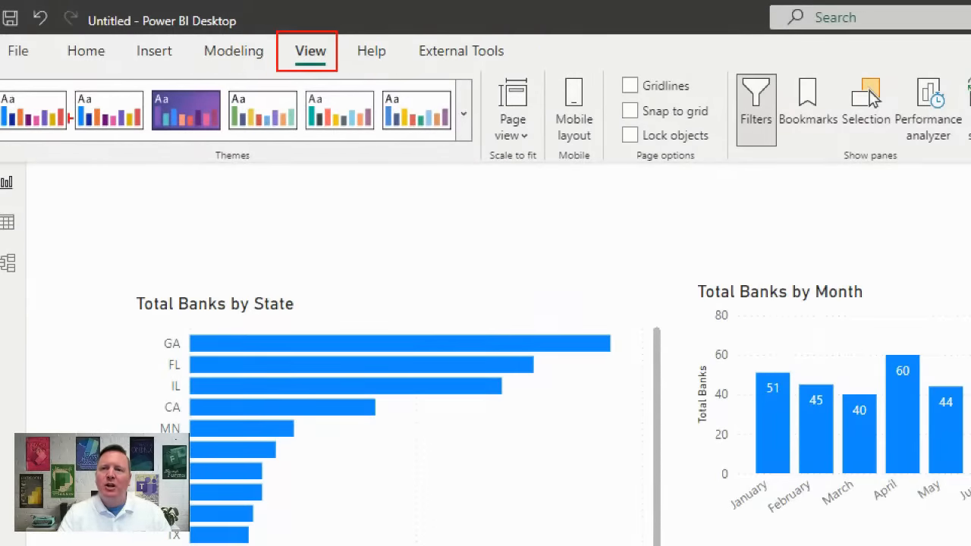
mouse_move(6, 75)
left_mouse_down()
mouse_move(375, 187)
mouse_move(483, 173)
left_mouse_up()
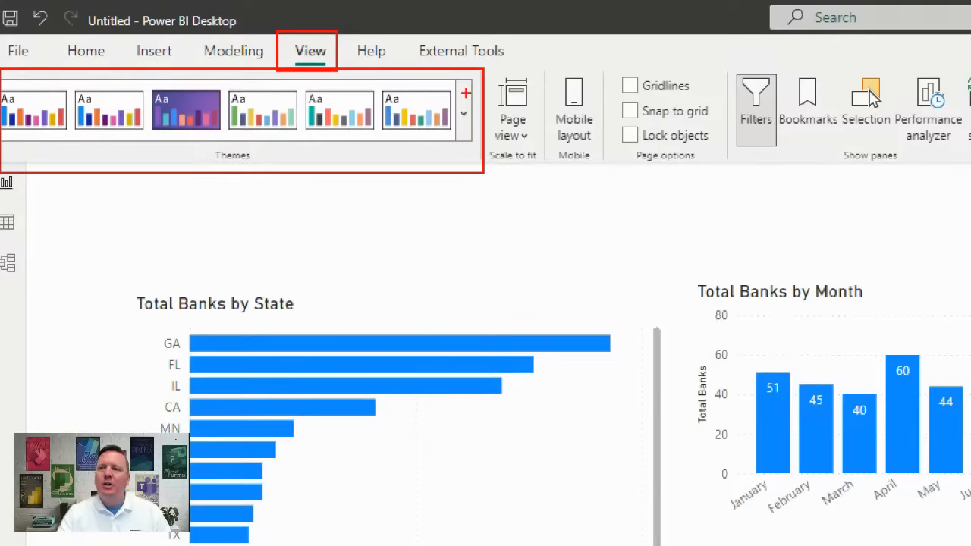
left_click_drag(463, 129, 473, 215)
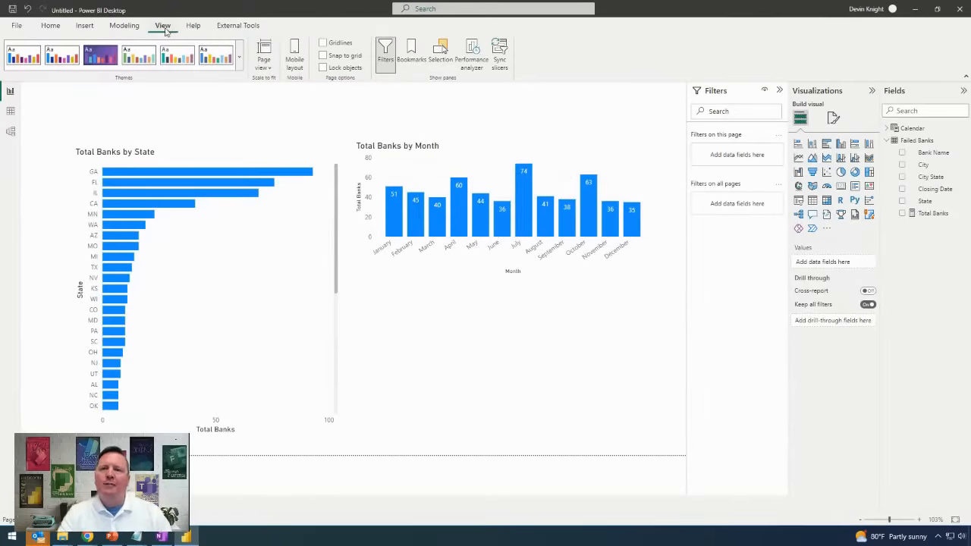
left_click(241, 63)
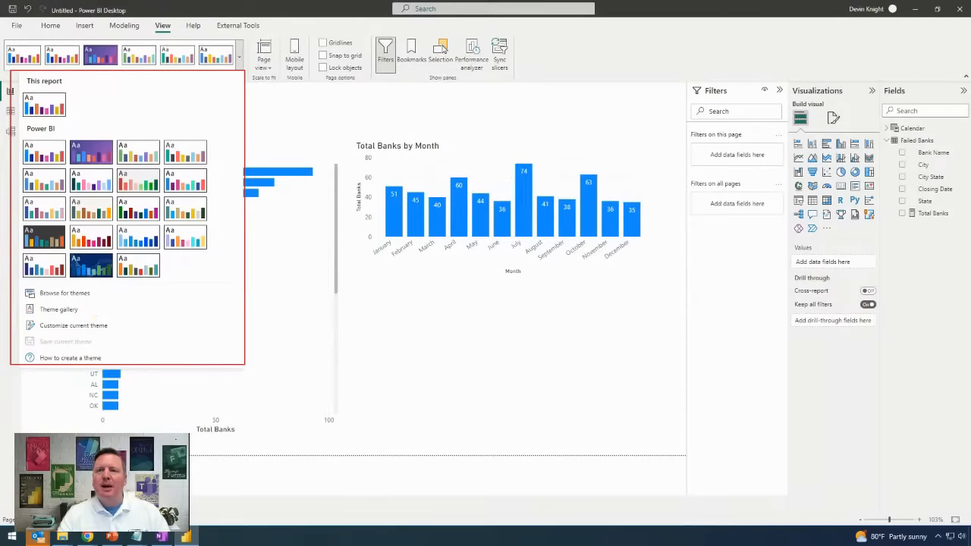
left_click_drag(146, 15, 177, 37)
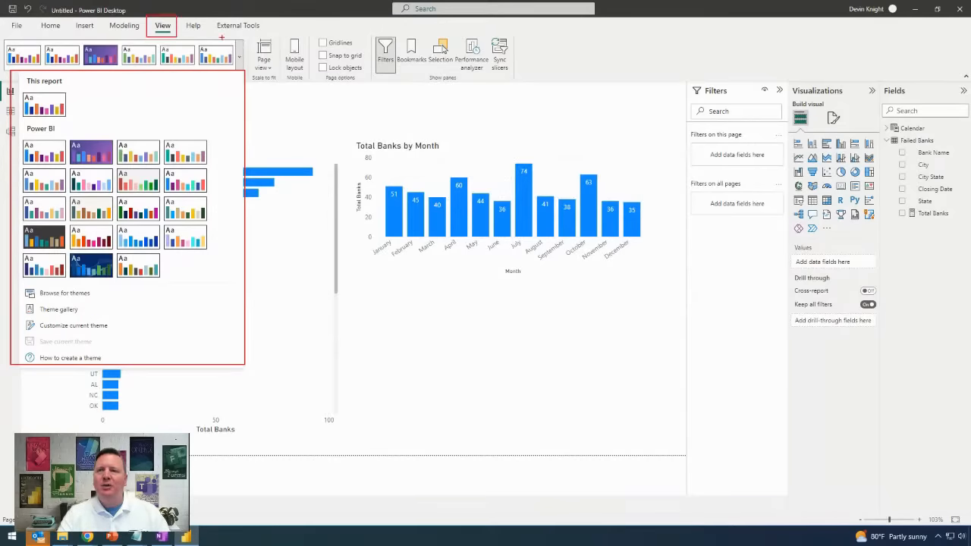
left_click_drag(245, 50, 278, 21)
mouse_move(17, 315)
left_mouse_down()
mouse_move(52, 333)
mouse_move(244, 334)
left_mouse_up()
left_click_drag(127, 325, 176, 325)
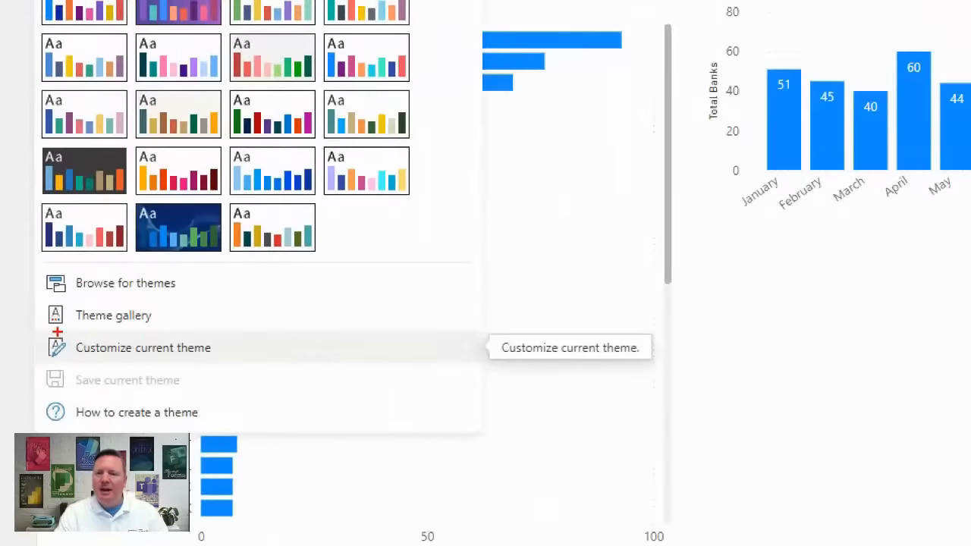
left_click_drag(299, 393, 493, 366)
left_click_drag(292, 340, 451, 367)
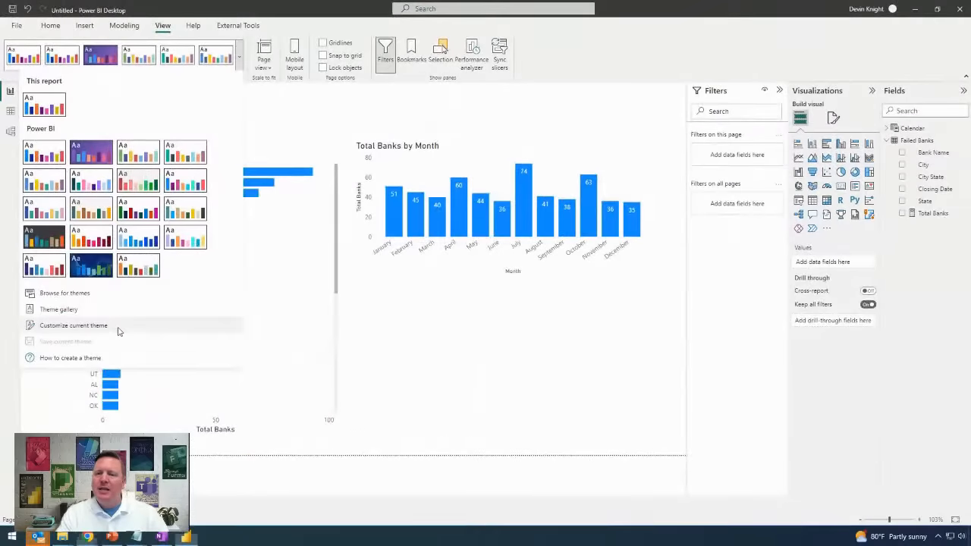
- Start customizing the current report theme and name it LWTN Theme
left_click(231, 355)
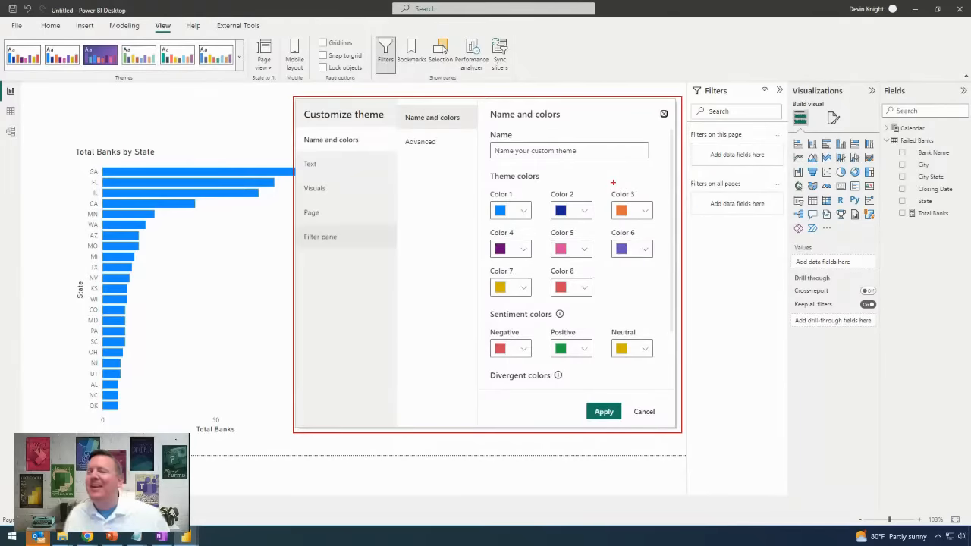
key("Escape")
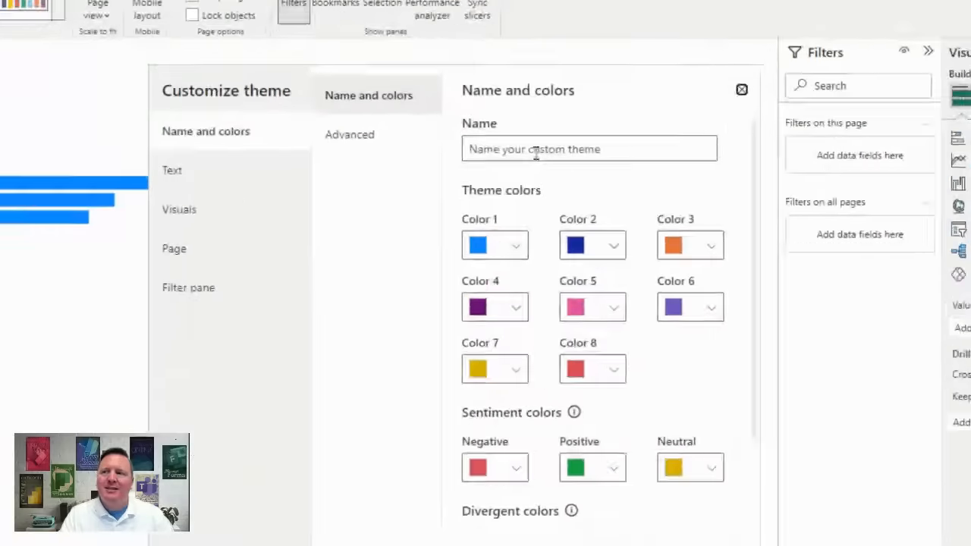
left_click(536, 151)
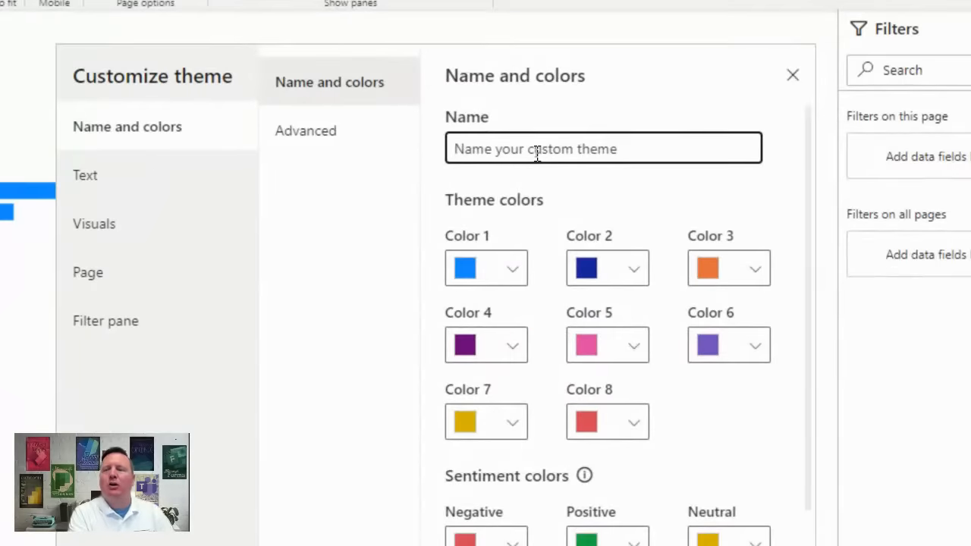
type("LWTN ")
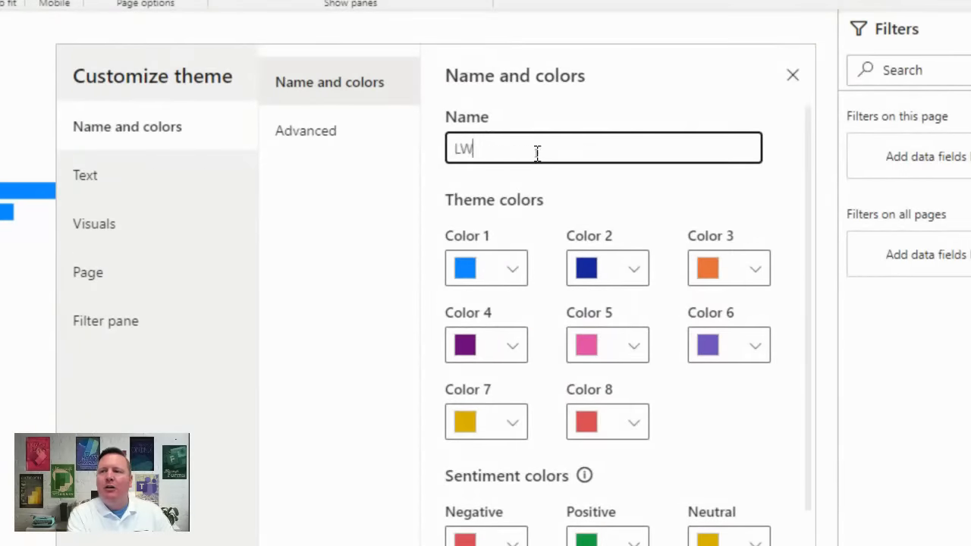
type("Theme")
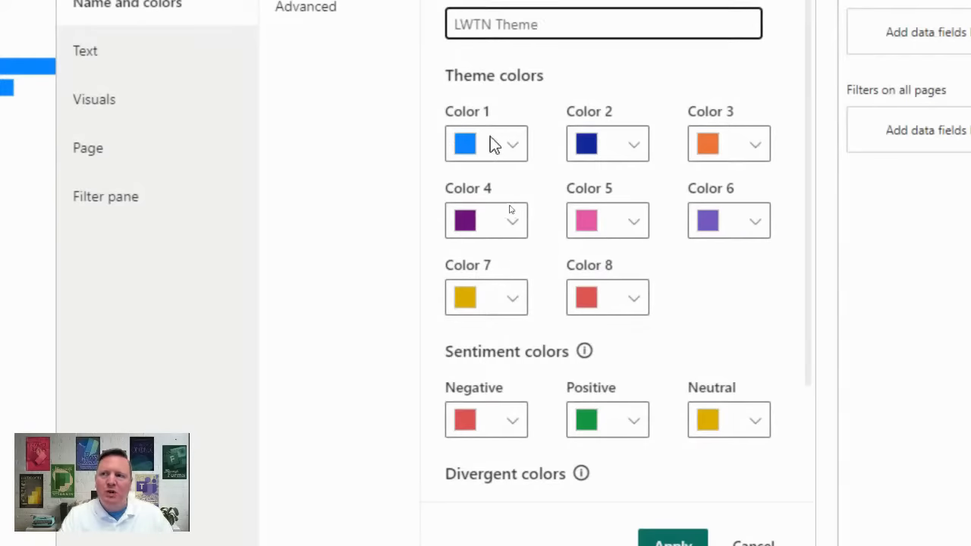
- Set the theme's Color 1 to the yellow-orange #FDB611
left_click(508, 142)
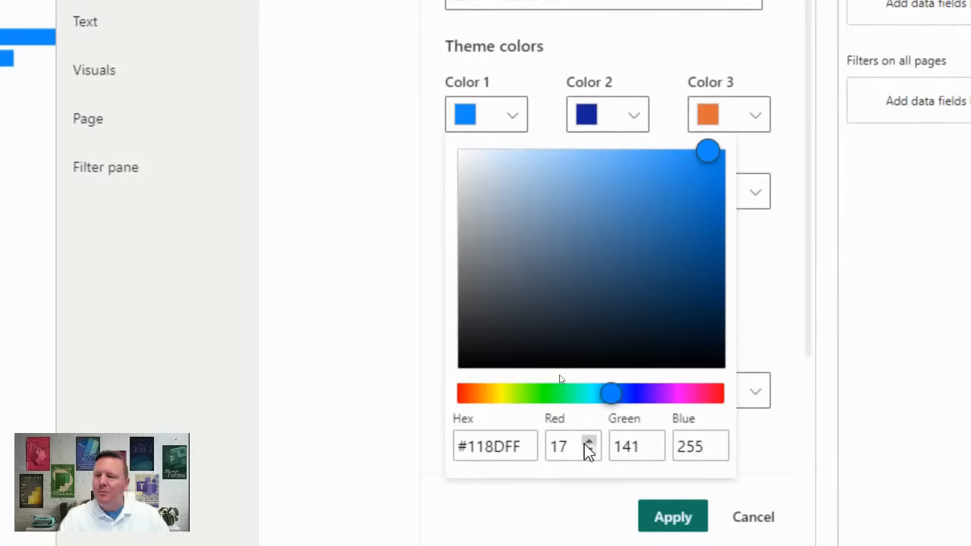
left_click(495, 394)
left_click_drag(497, 396, 491, 400)
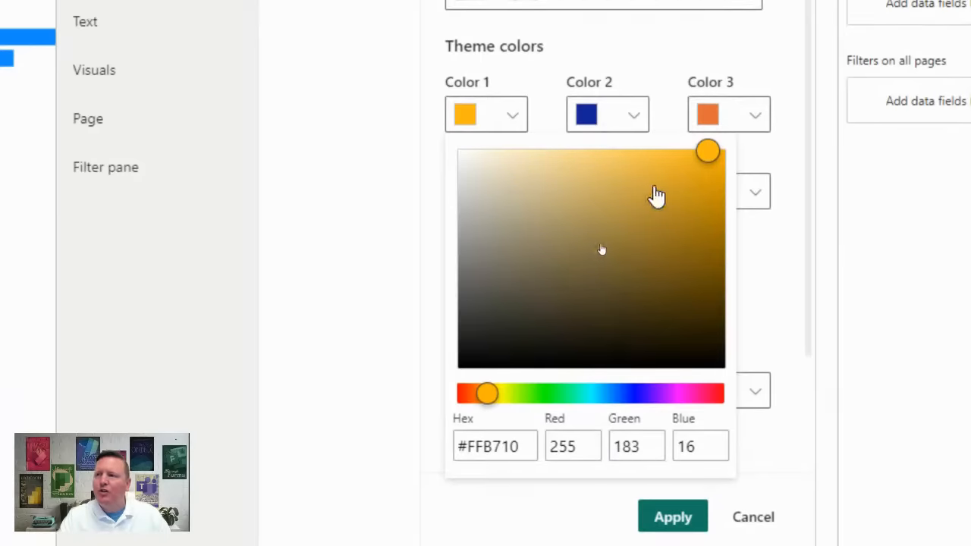
left_click(703, 157)
left_click_drag(705, 157, 707, 155)
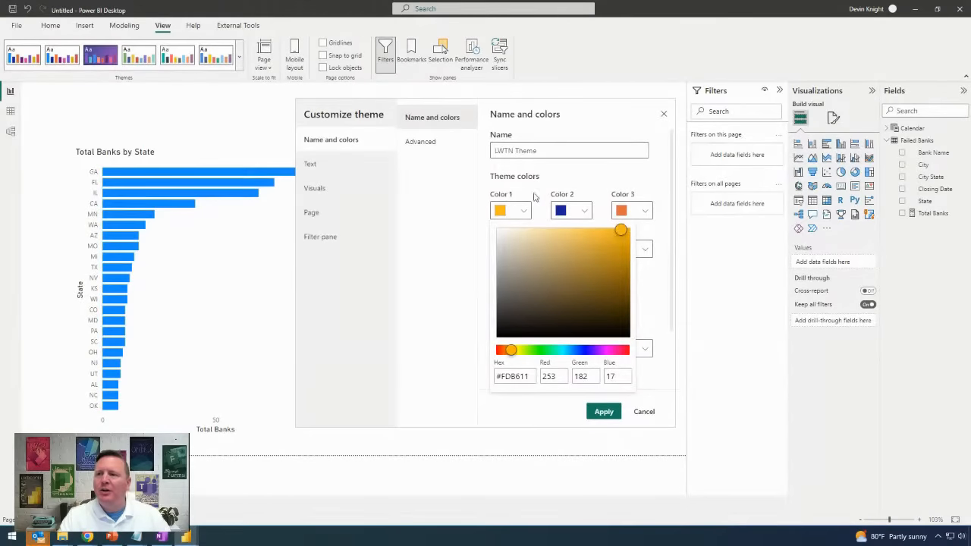
left_click(468, 211)
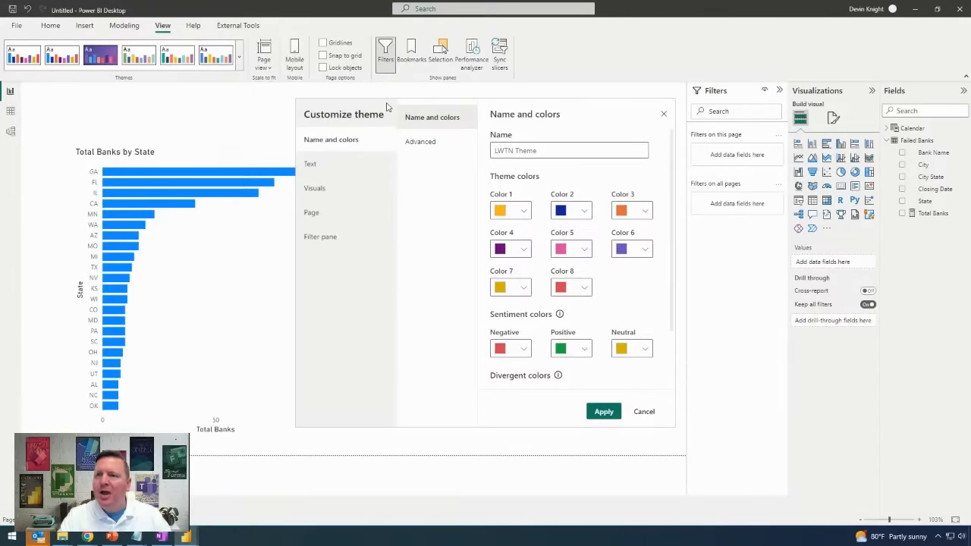
- Set the theme's general text font family to Arial
left_click_drag(387, 106, 343, 277)
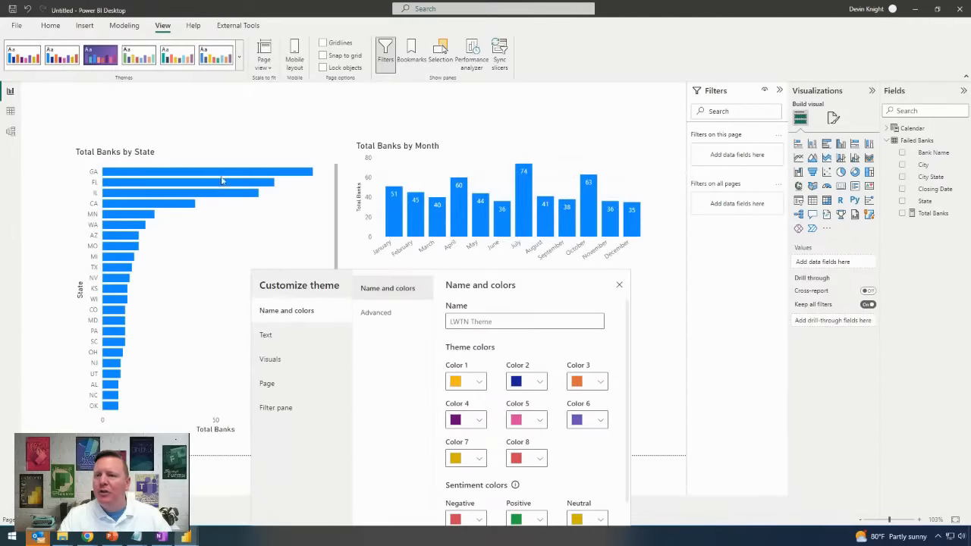
left_click_drag(314, 278, 337, 89)
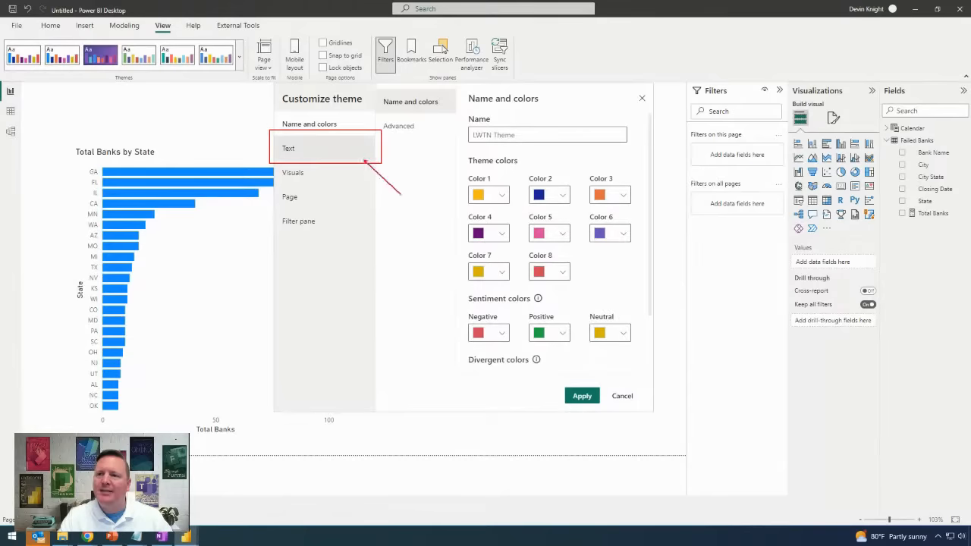
left_click(303, 149)
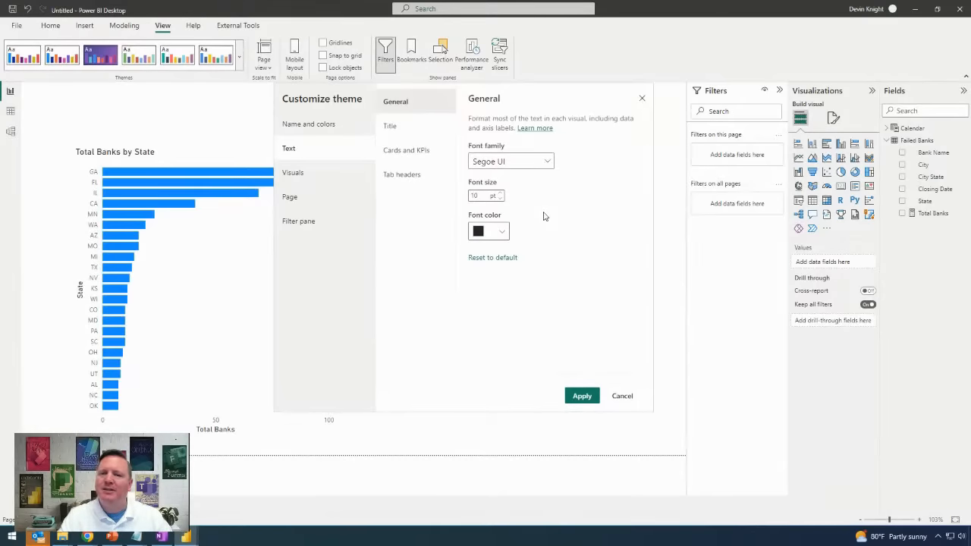
left_click(551, 168)
left_click_drag(552, 274, 547, 183)
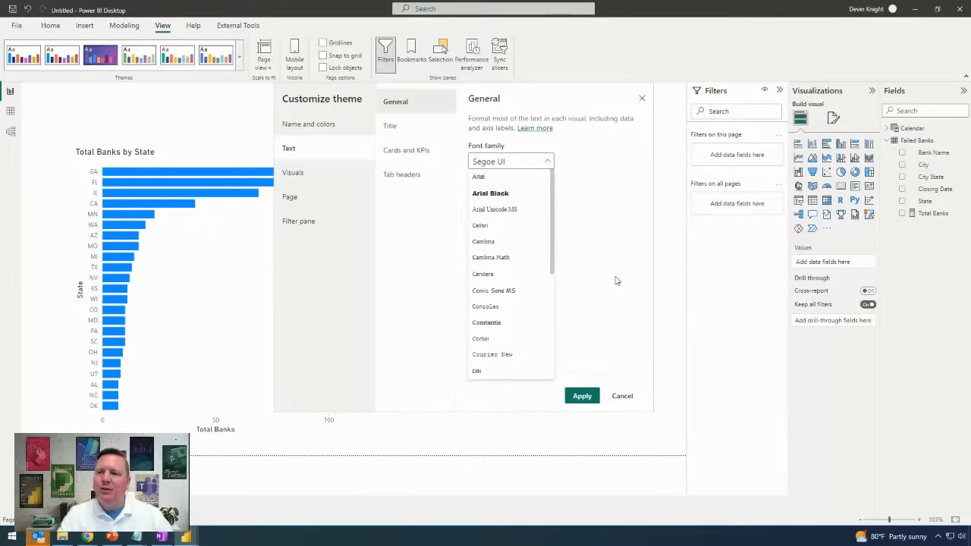
mouse_move(556, 232)
left_mouse_down()
mouse_move(567, 321)
mouse_move(566, 230)
left_mouse_up()
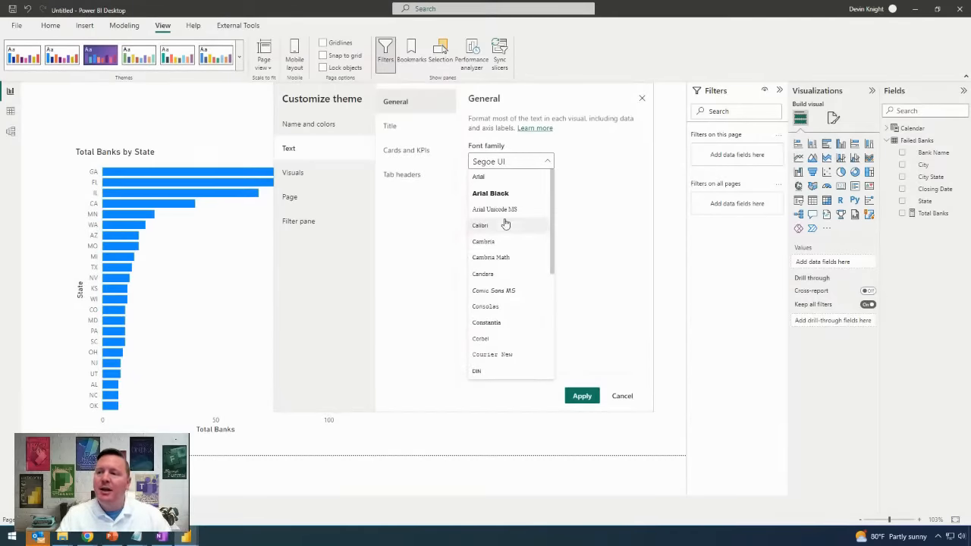
left_click(492, 177)
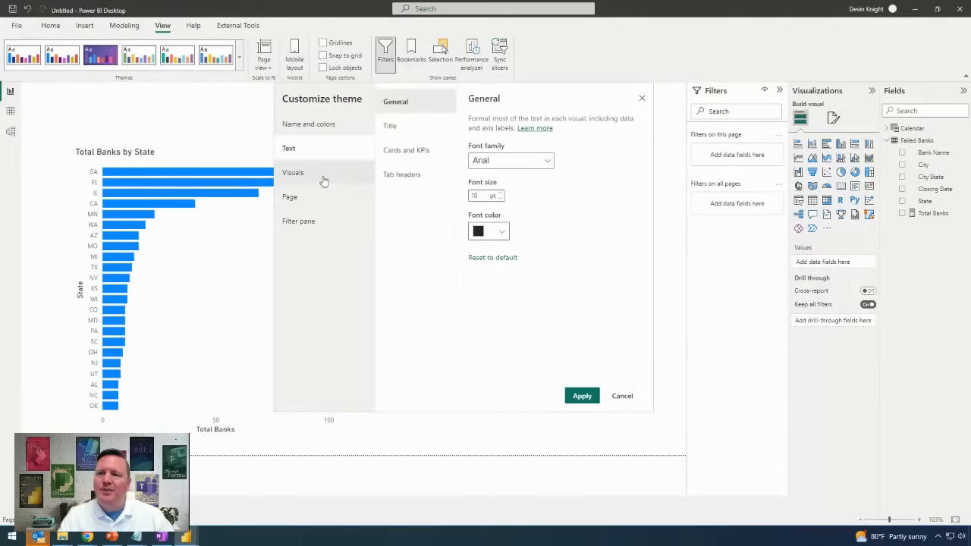
- Set the theme's background color for visuals to the light gray #DFDADA
mouse_move(344, 169)
left_mouse_down()
mouse_move(276, 187)
mouse_move(329, 215)
left_mouse_up()
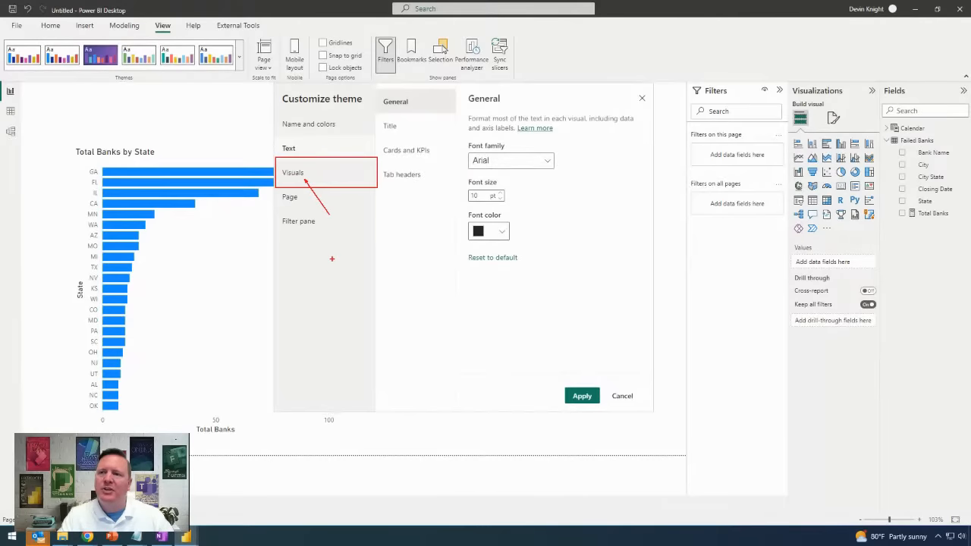
key("Escape")
left_click(311, 176)
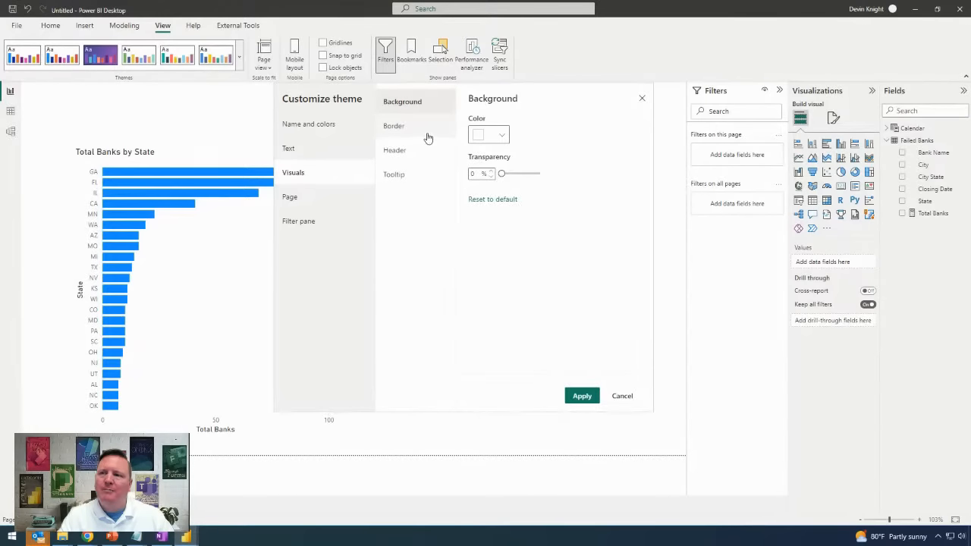
left_click(503, 137)
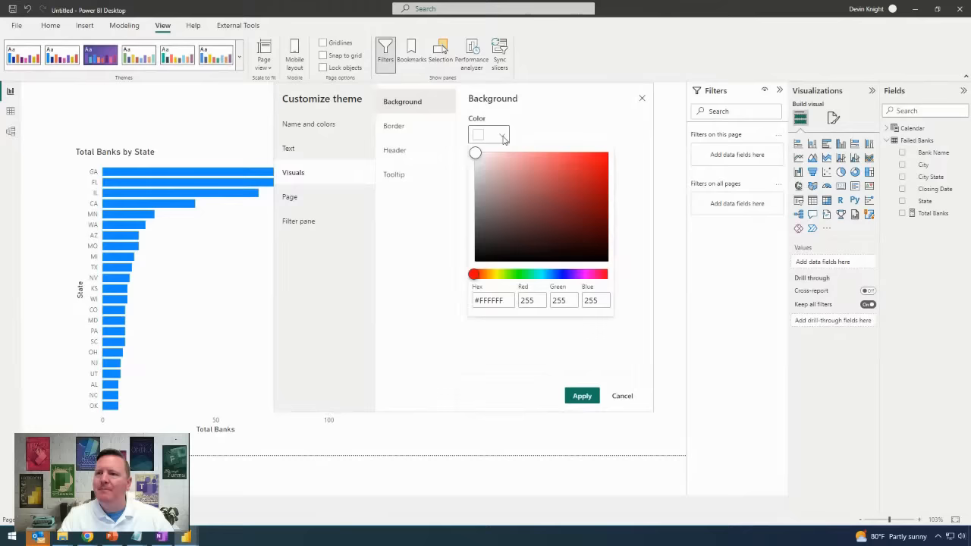
left_click(478, 170)
left_click(478, 167)
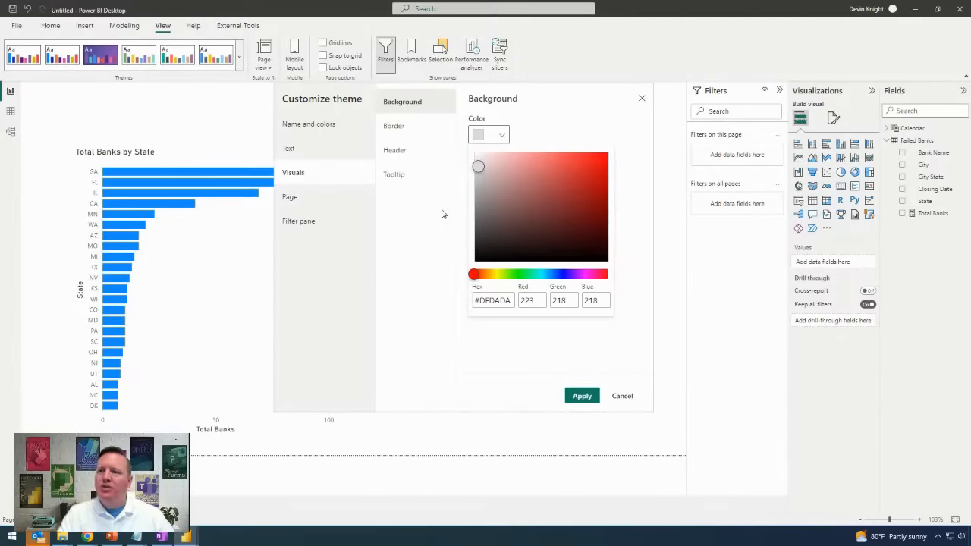
left_click(575, 104)
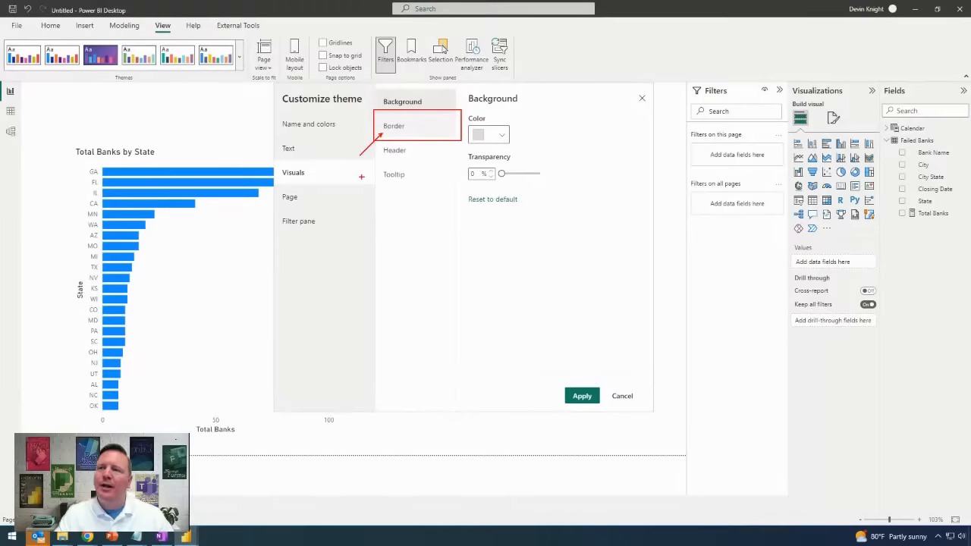
- Turn on borders for the theme's visuals with a 20 px radius and apply the customized theme
left_click(417, 130)
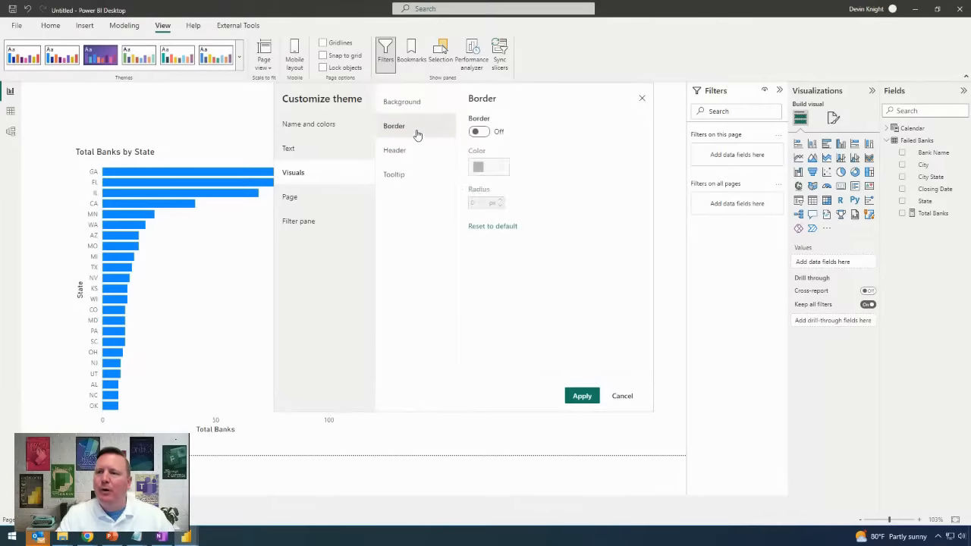
left_click(478, 132)
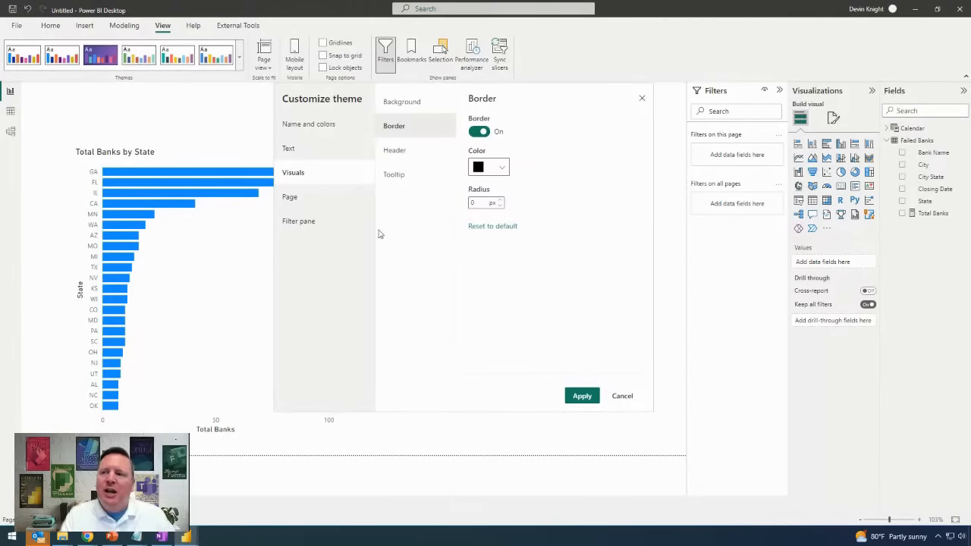
type("20")
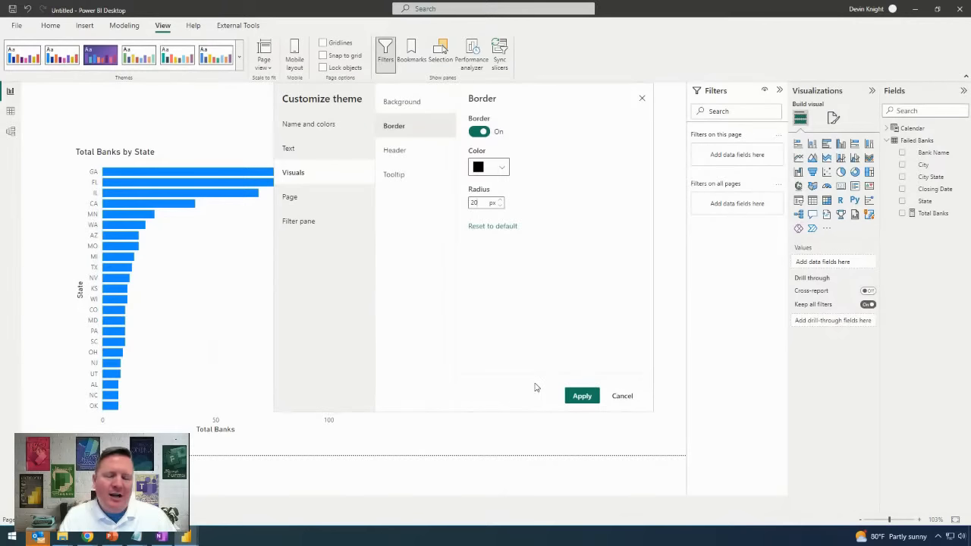
mouse_move(555, 373)
left_mouse_down()
mouse_move(616, 415)
mouse_move(526, 348)
left_mouse_up()
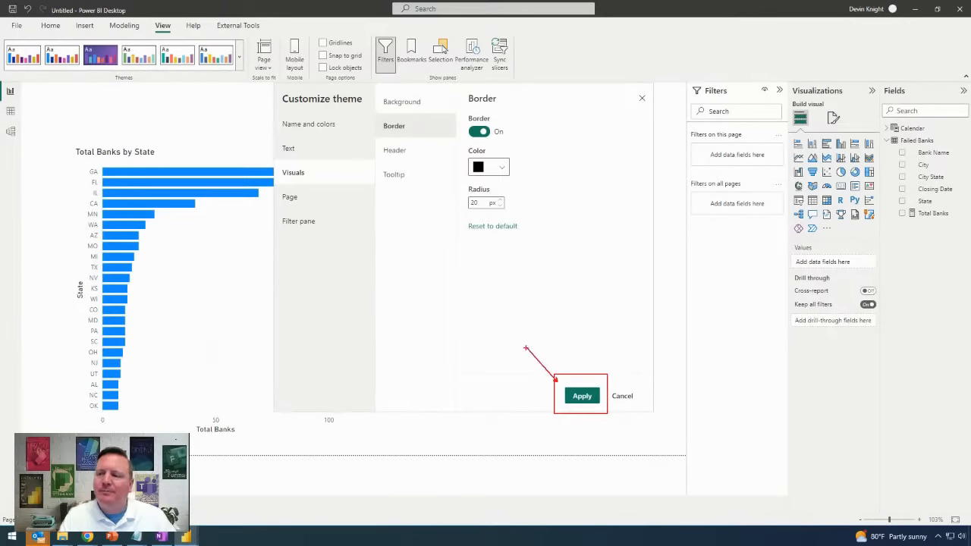
key("Escape")
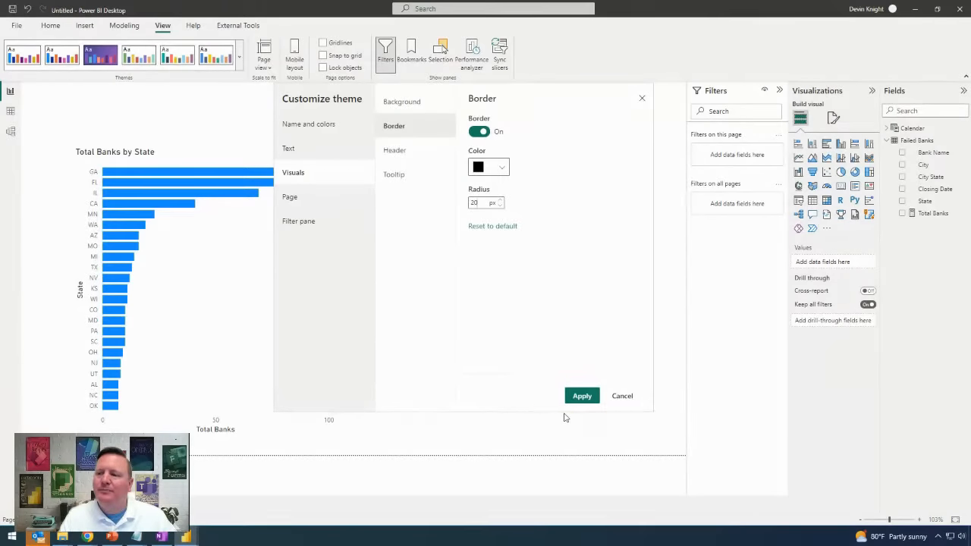
left_click(583, 398)
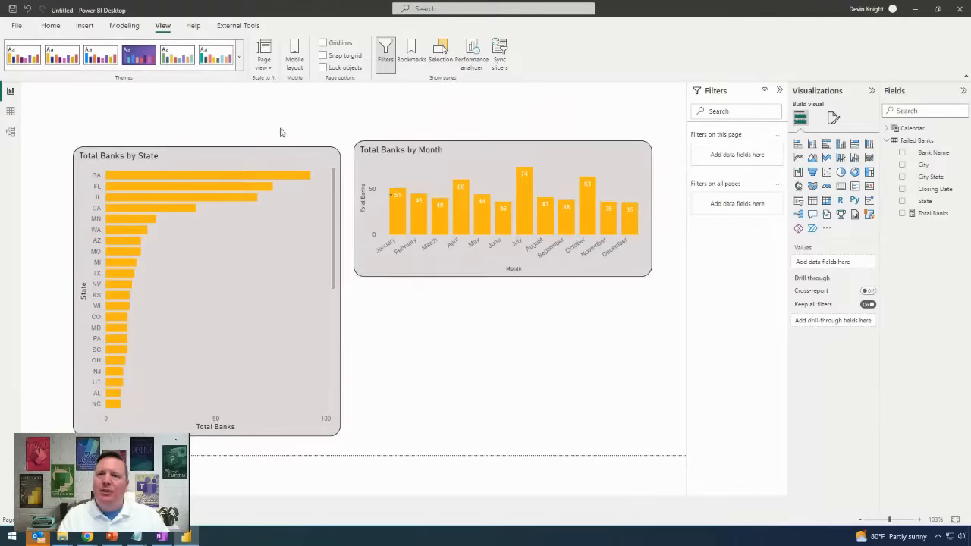
- Expand the report theme gallery to review the options for browsing, customizing and saving themes
left_click(239, 57)
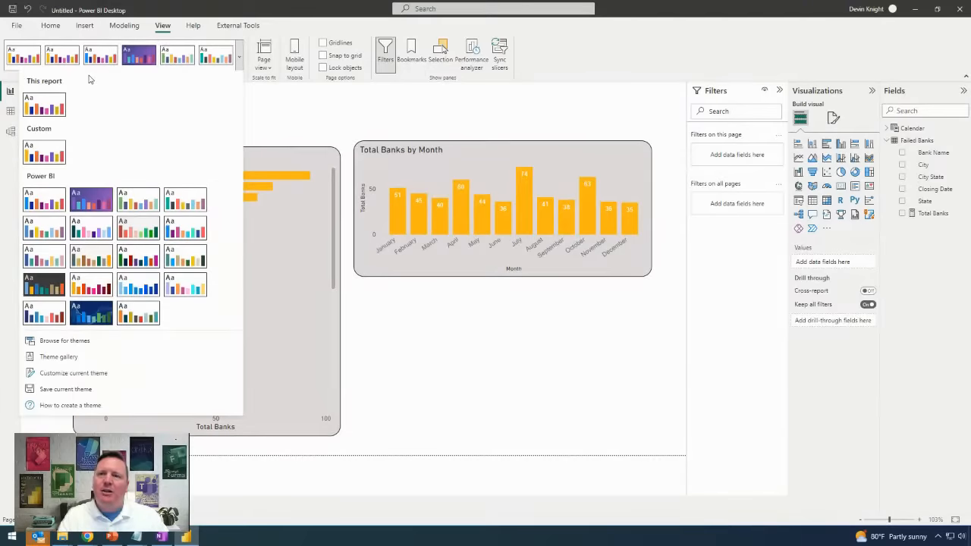
left_click_drag(143, 15, 180, 39)
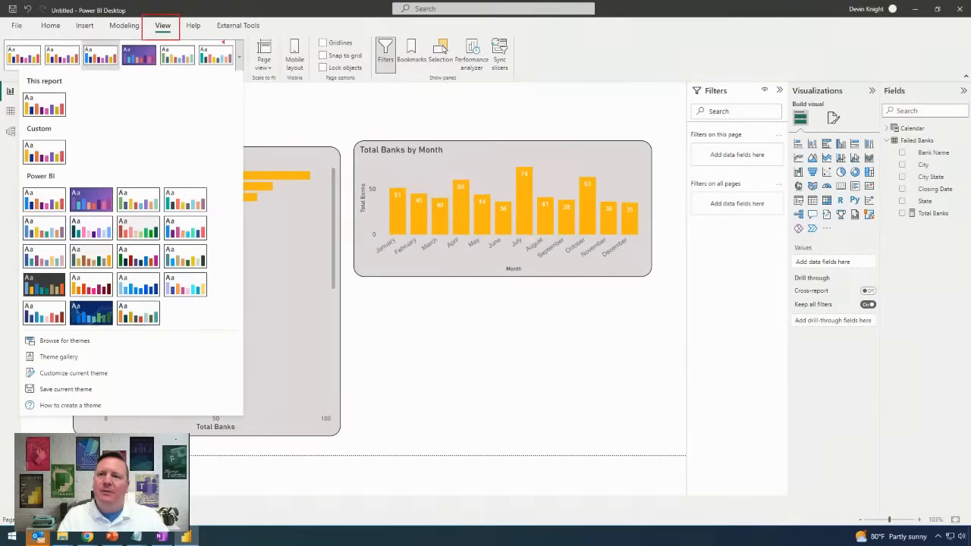
mouse_move(249, 34)
left_mouse_down()
mouse_move(58, 407)
mouse_move(15, 416)
left_mouse_up()
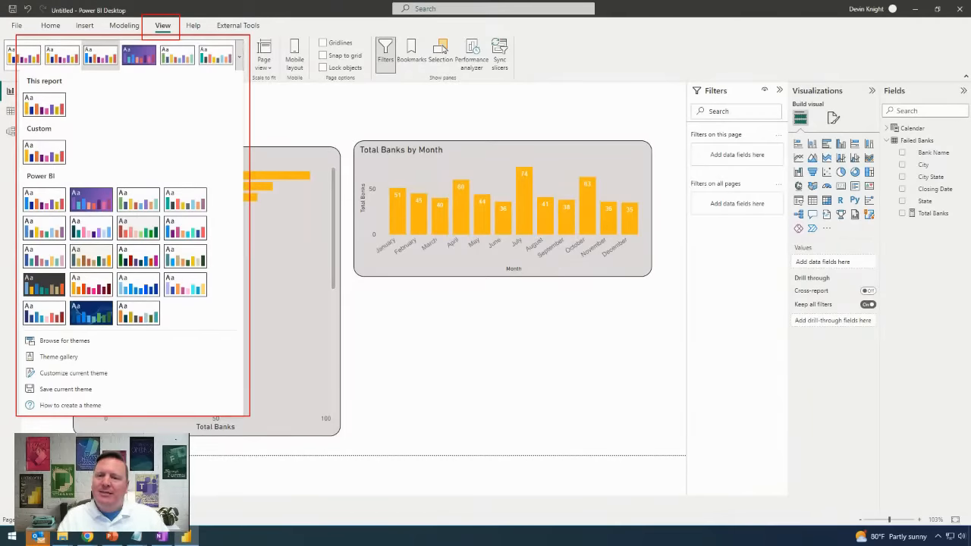
key("Escape")
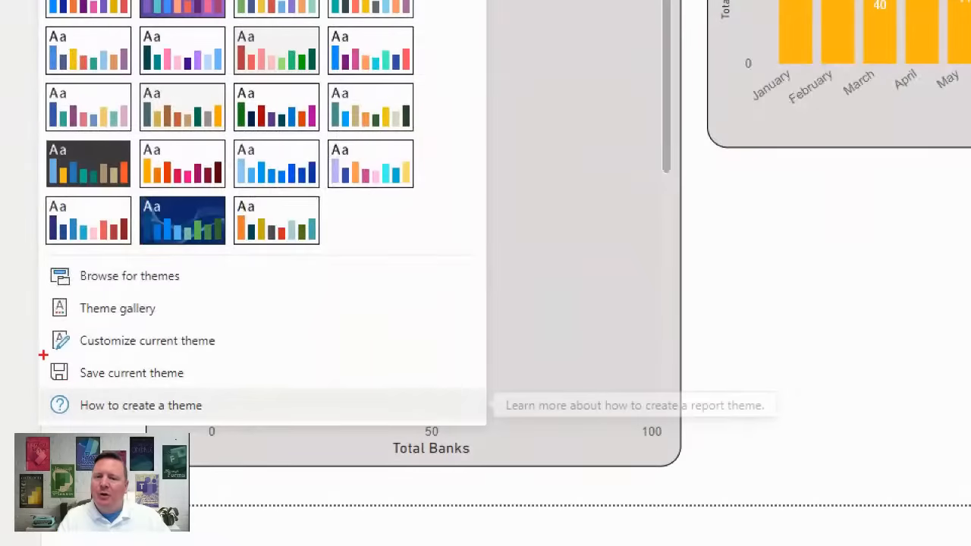
left_click_drag(21, 378, 229, 401)
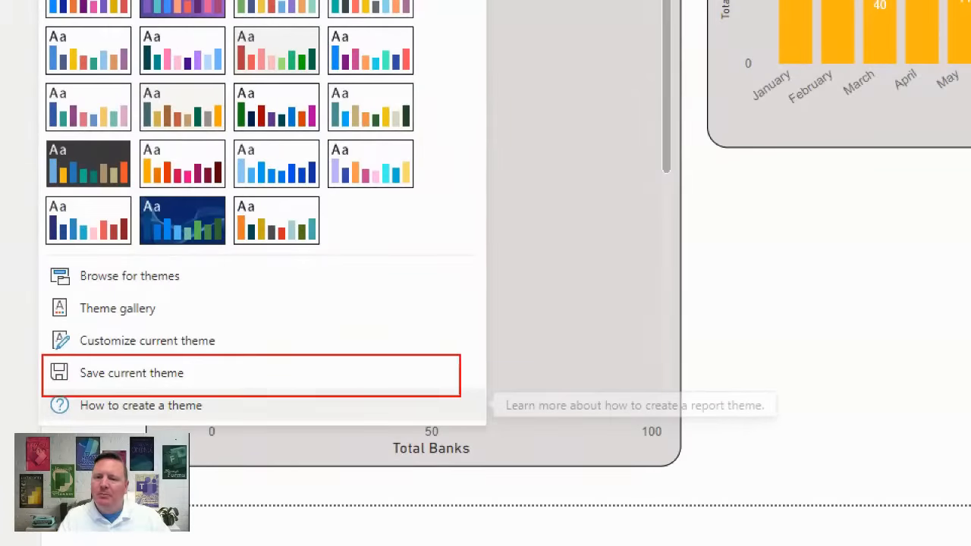
left_click_drag(461, 396, 485, 392)
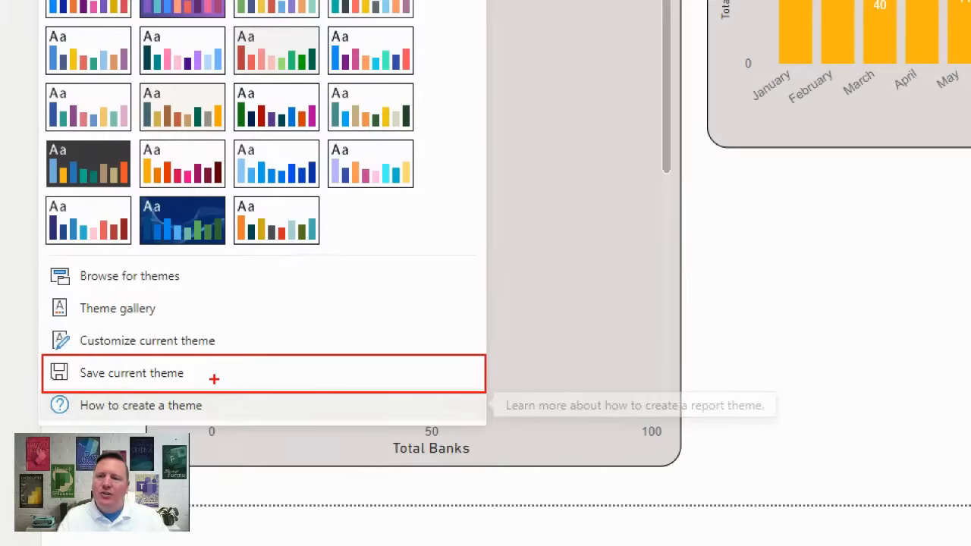
left_click_drag(214, 378, 287, 379)
type("t")
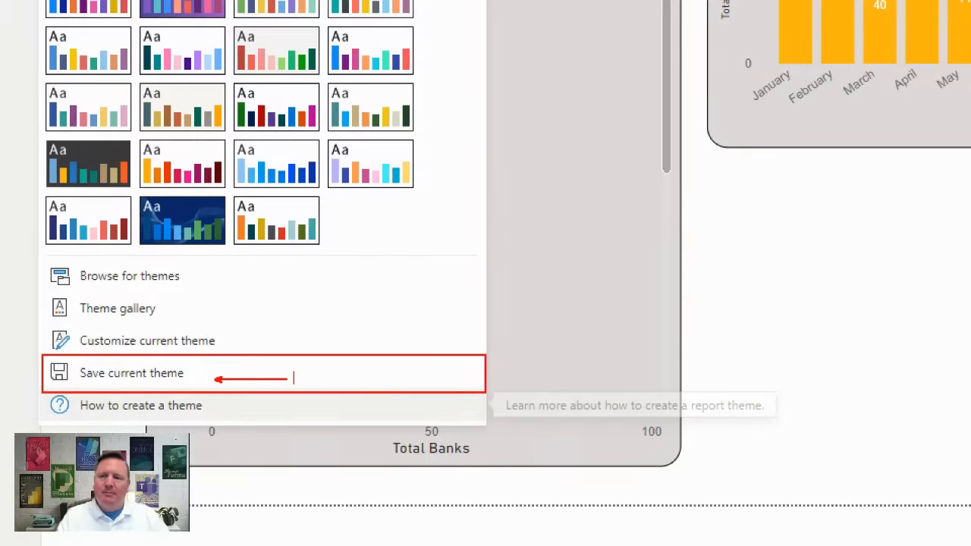
type("Export")
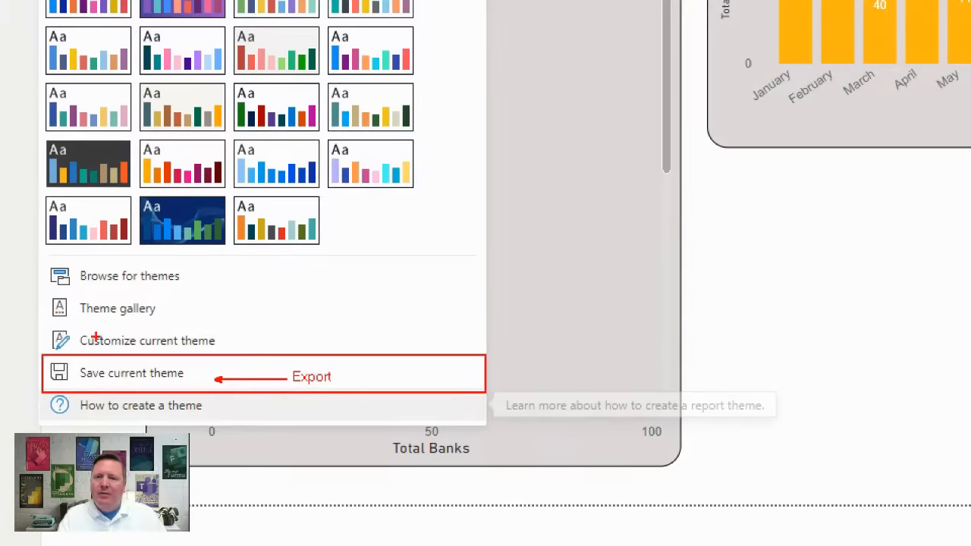
mouse_move(39, 257)
left_mouse_down()
mouse_move(94, 281)
mouse_move(303, 303)
mouse_move(484, 296)
left_mouse_up()
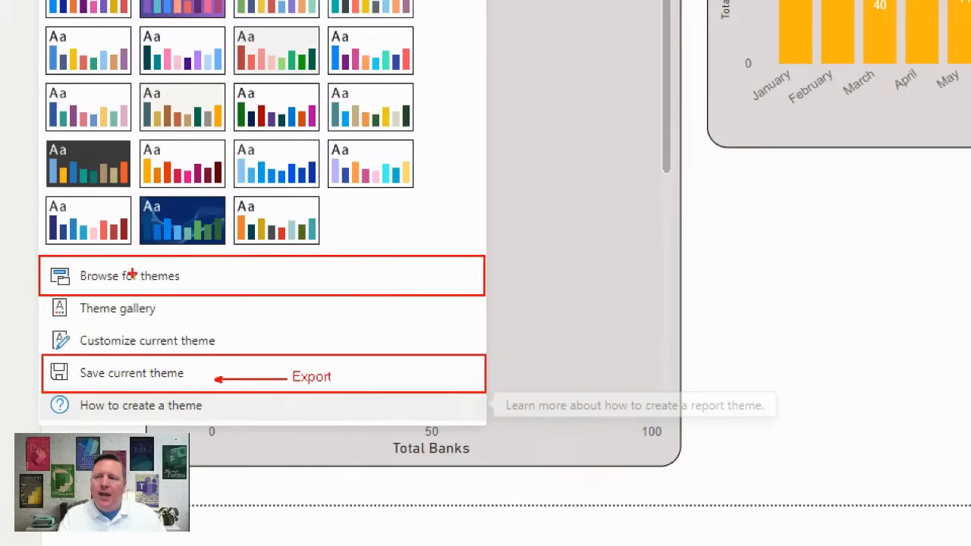
left_click_drag(192, 278, 245, 278)
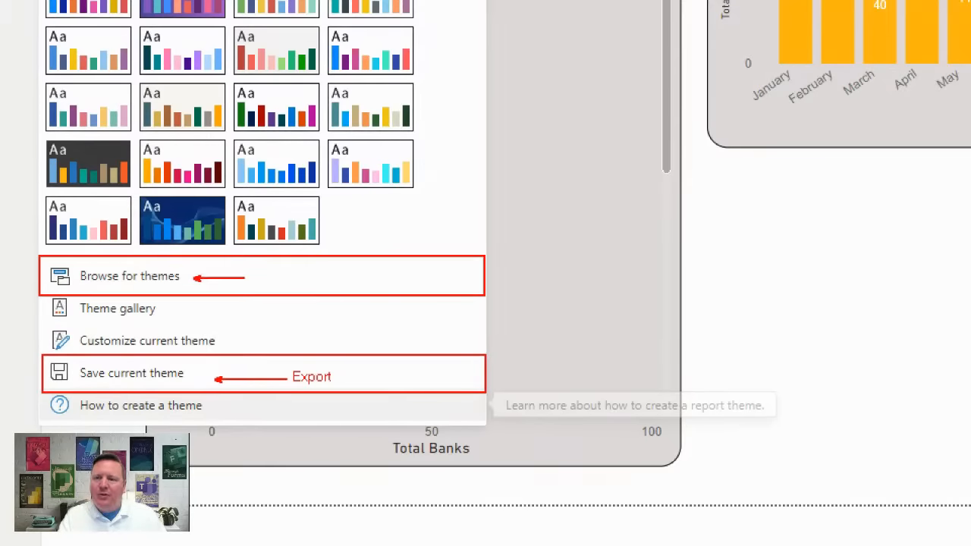
type("t")
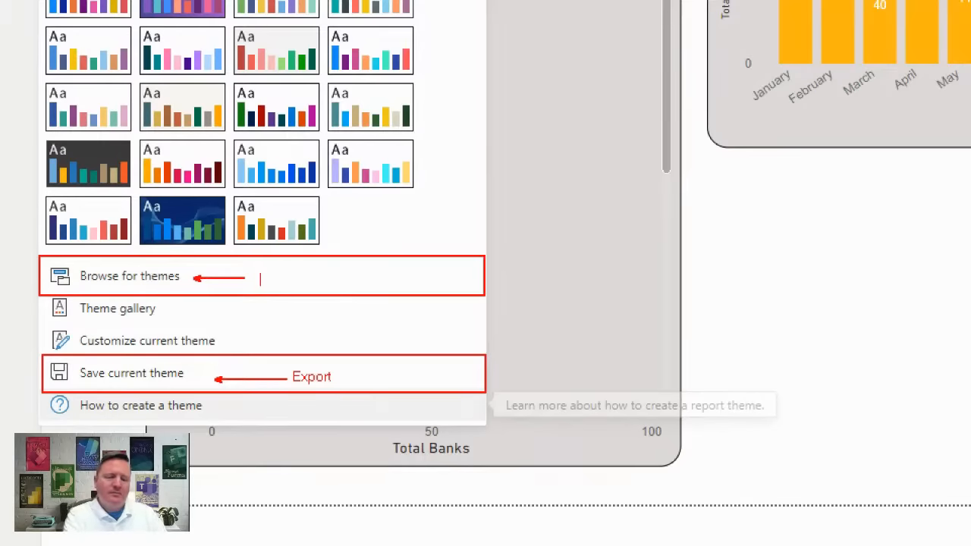
type("Import")
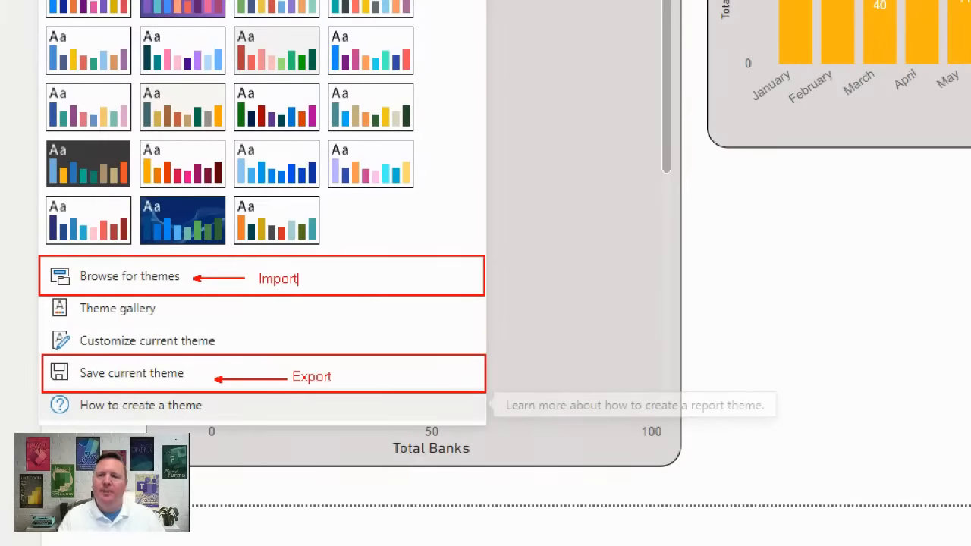
key("Escape")
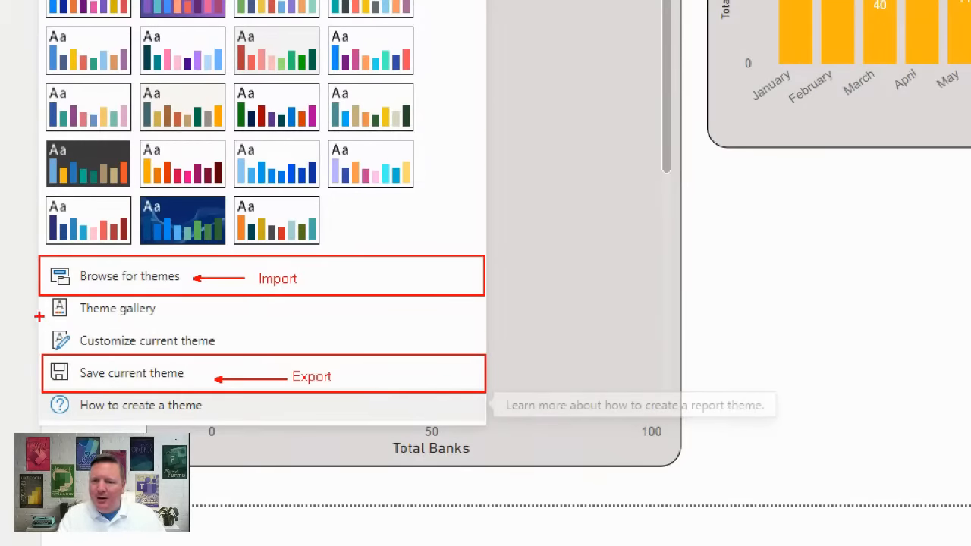
mouse_move(35, 324)
left_mouse_down()
mouse_move(504, 360)
mouse_move(487, 353)
left_mouse_up()
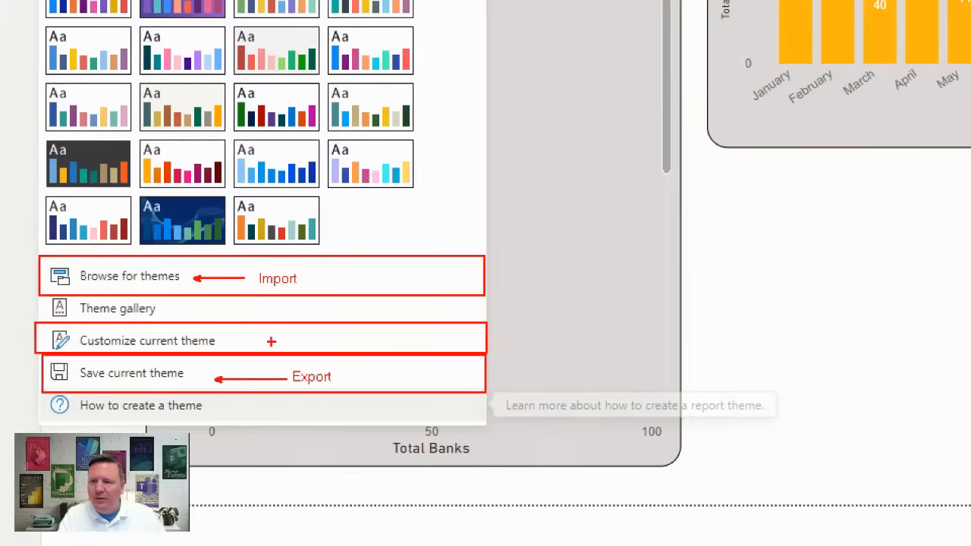
left_click_drag(227, 339, 285, 339)
type("t")
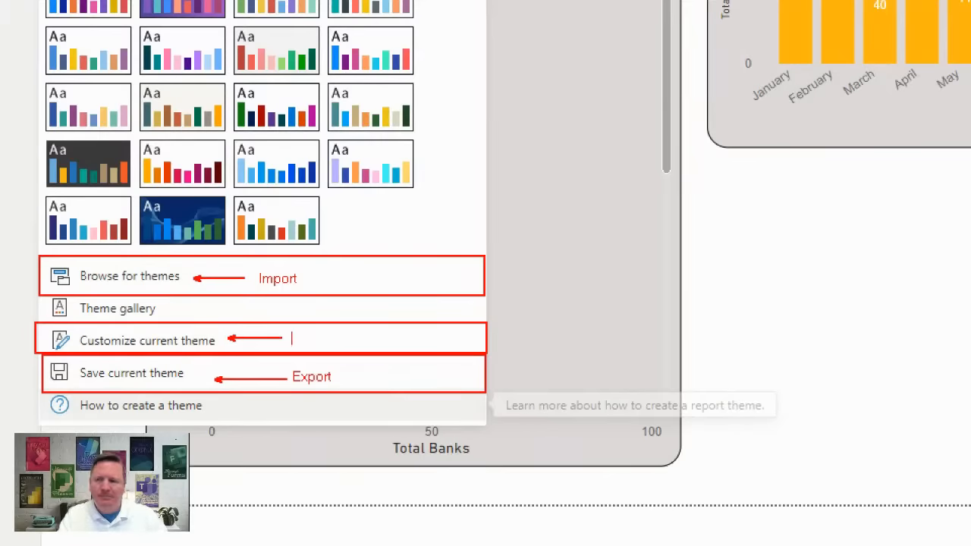
type("Create")
key("Escape")
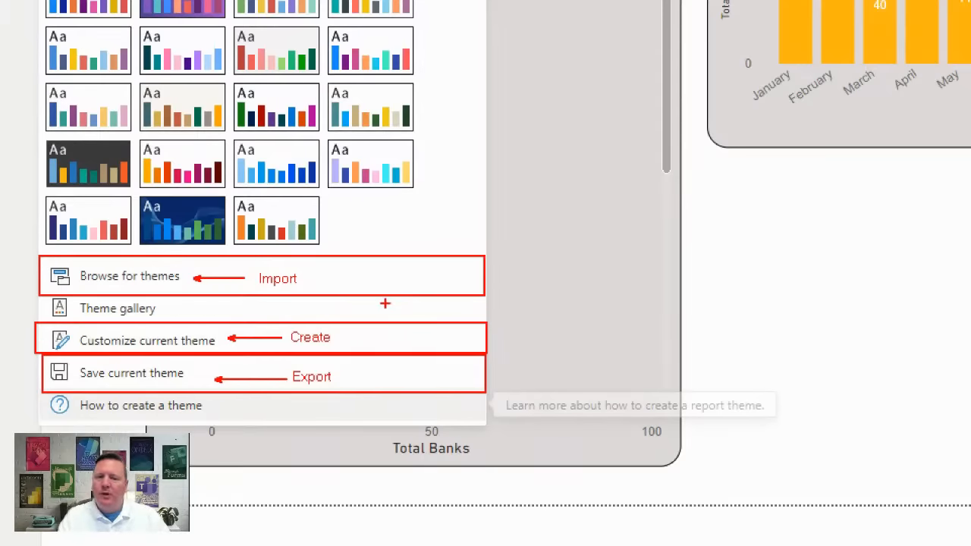
key("Escape")
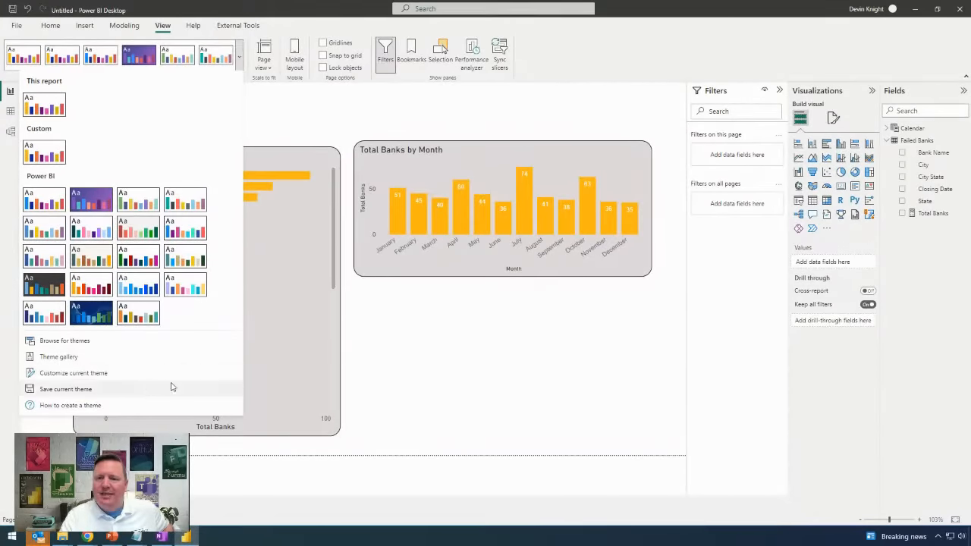
left_click(371, 386)
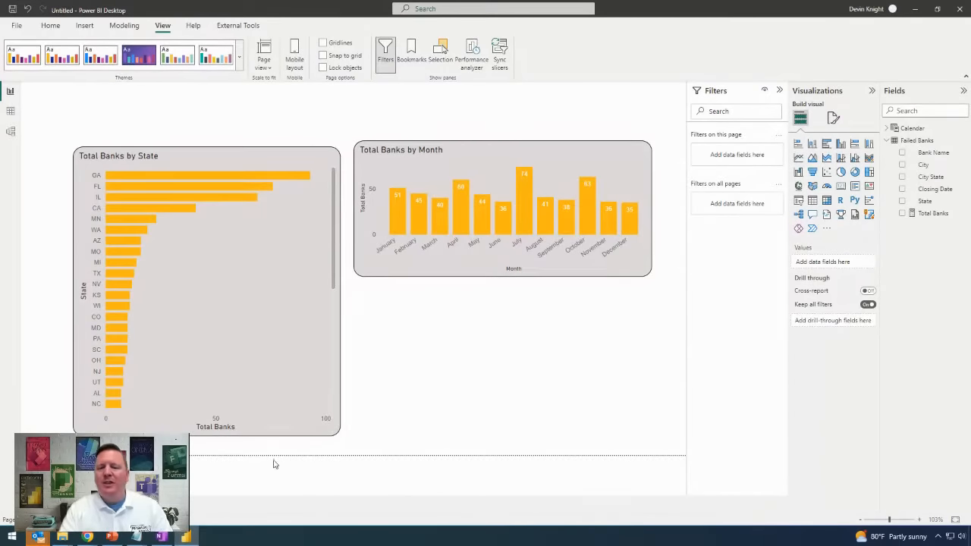
- Switch to File Explorer and open the Completed Files folder of Power BI - Beginner to Pro to locate the Background Image file
mouse_move(70, 537)
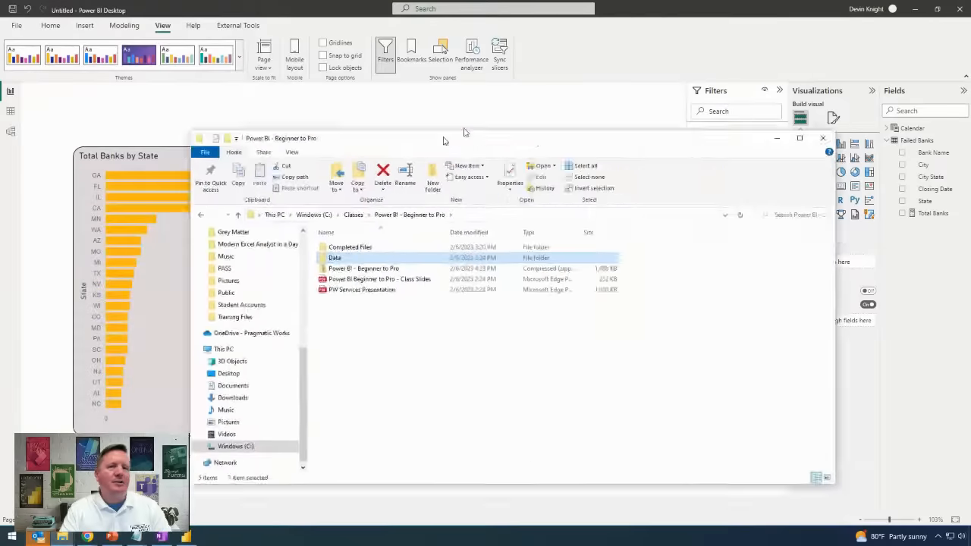
left_click_drag(445, 141, 417, 83)
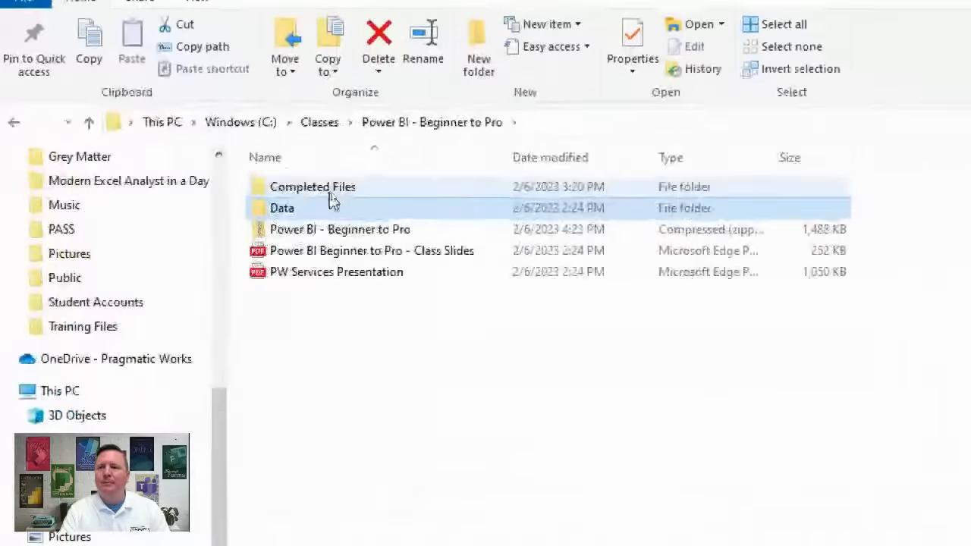
left_click(328, 193)
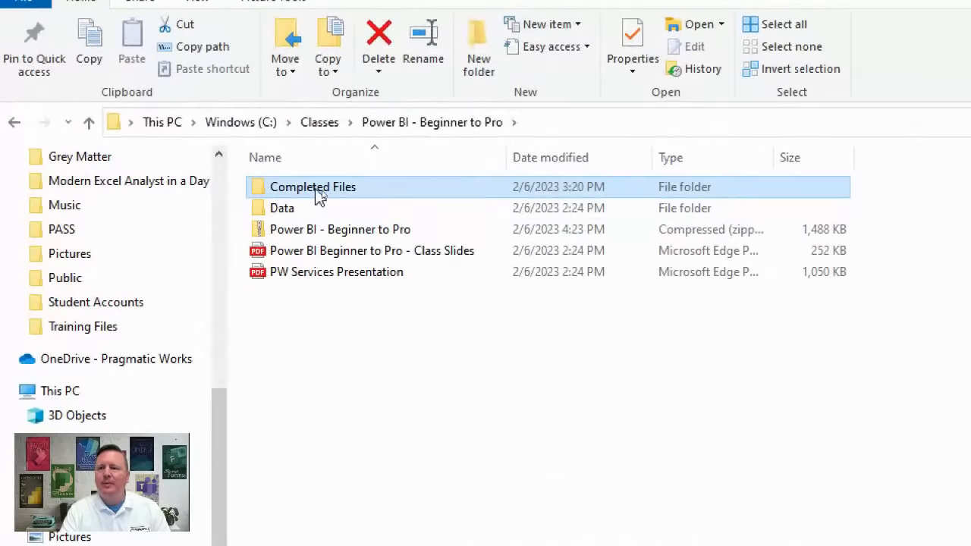
double_click(320, 191)
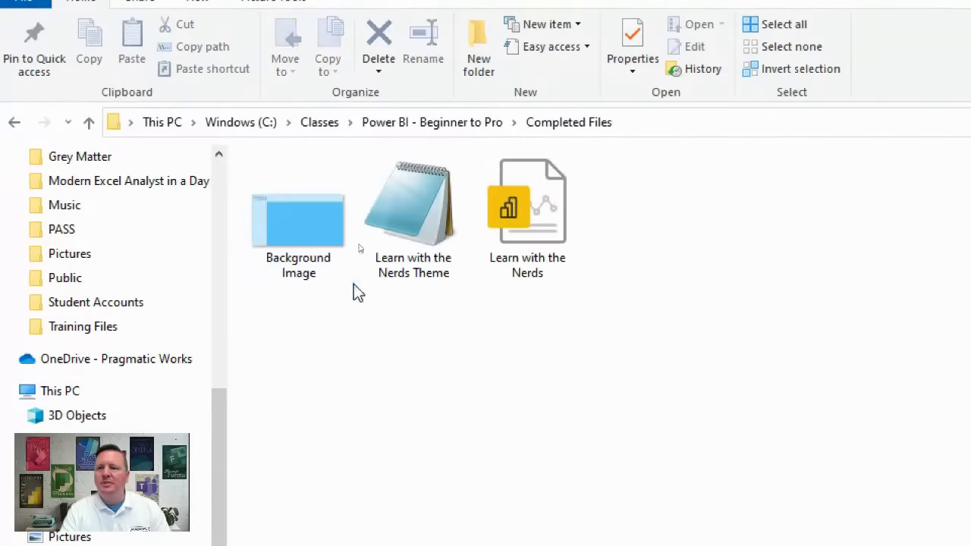
left_click(561, 273)
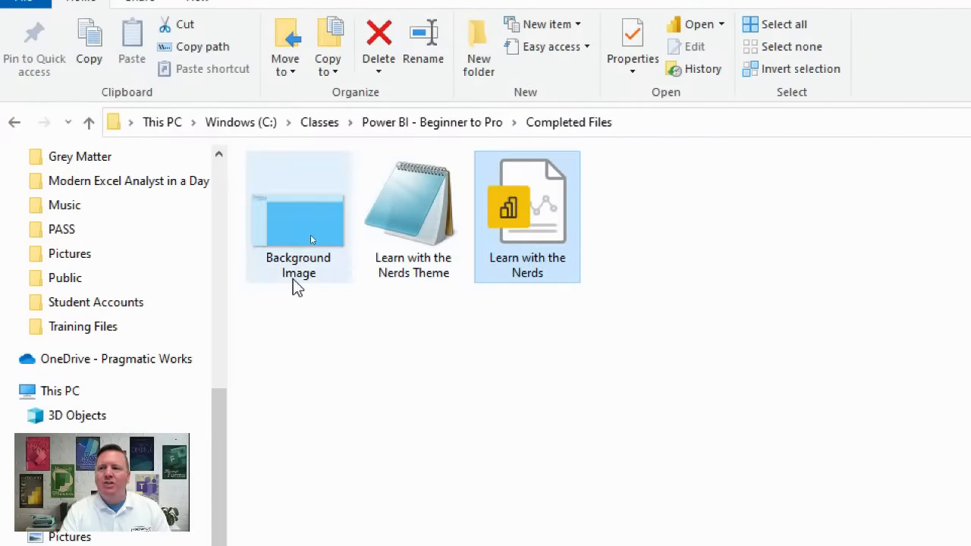
mouse_move(296, 286)
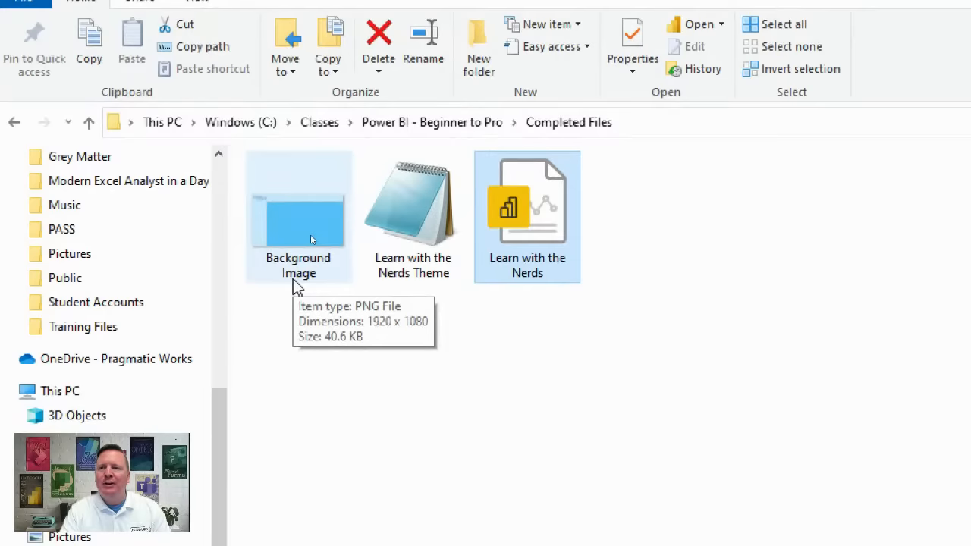
left_click(293, 278)
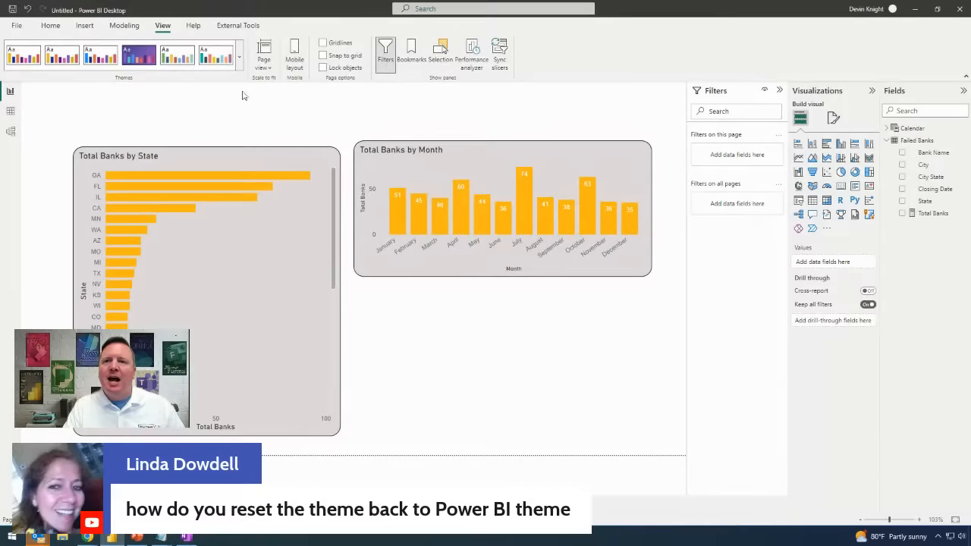
- Expand the report theme gallery to locate the default Power BI theme, and close the gallery without applying a theme
left_click(240, 68)
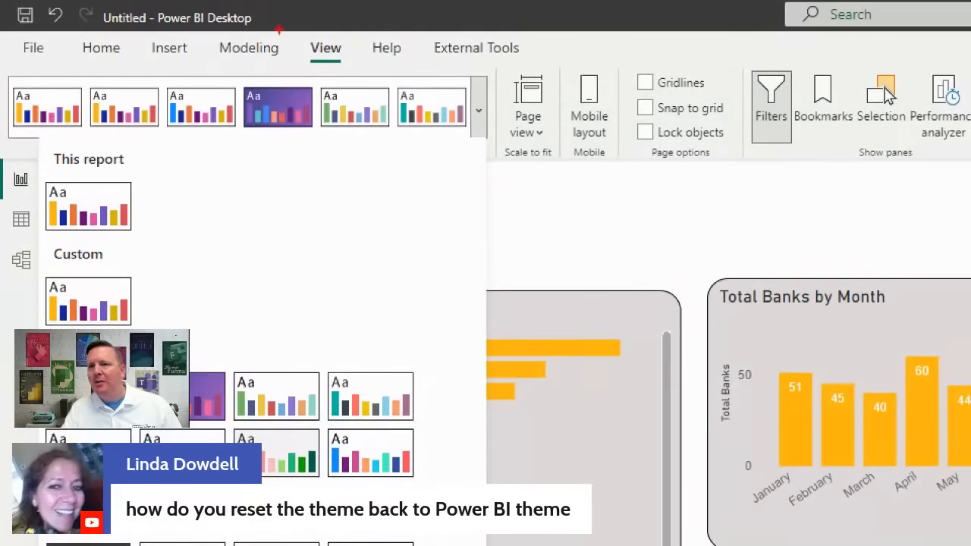
left_click_drag(307, 31, 346, 65)
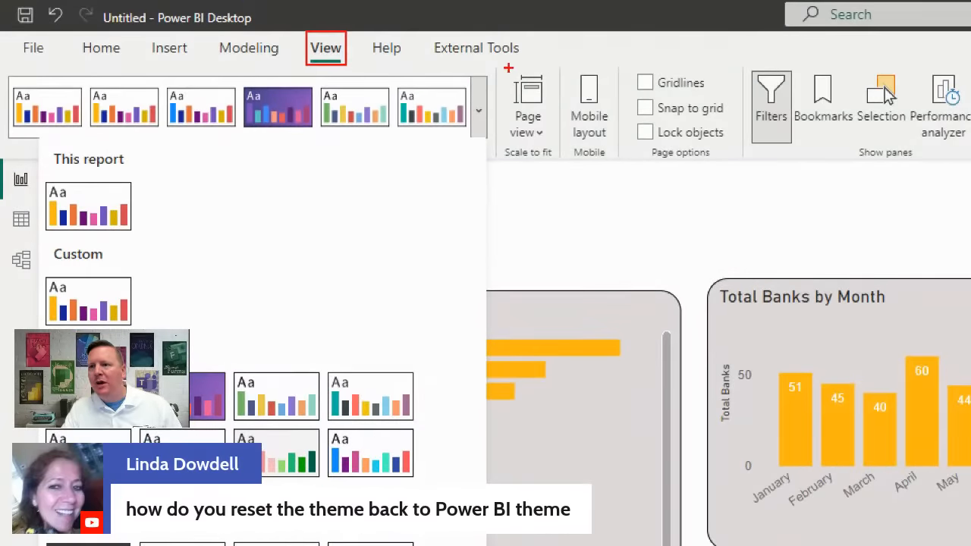
left_click_drag(495, 75, 466, 145)
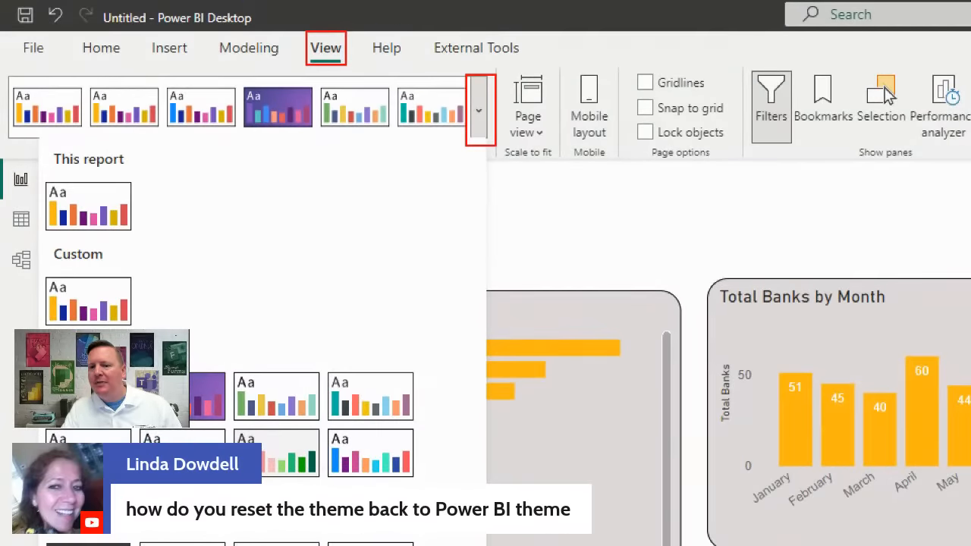
mouse_move(37, 366)
left_mouse_down()
mouse_move(97, 437)
mouse_move(137, 429)
left_mouse_up()
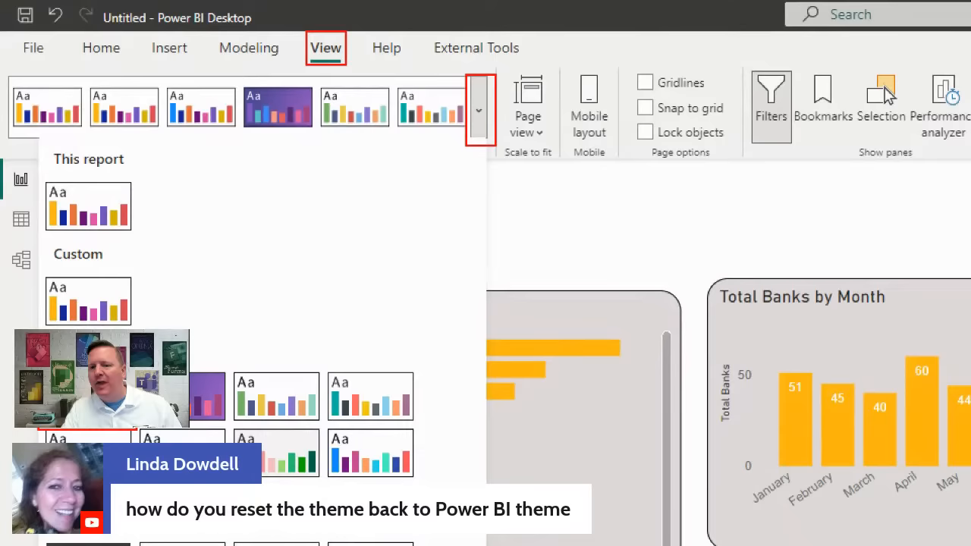
left_click_drag(135, 352, 224, 293)
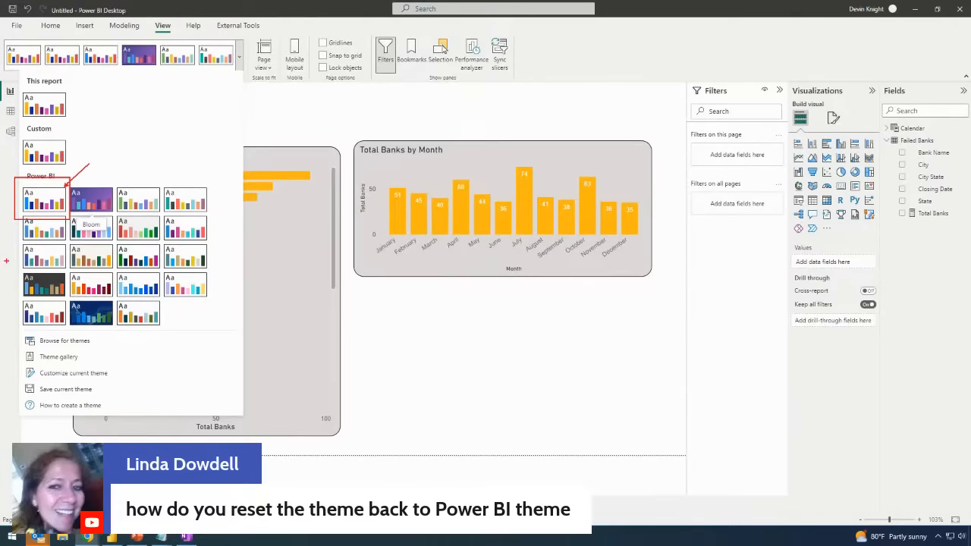
key("Escape")
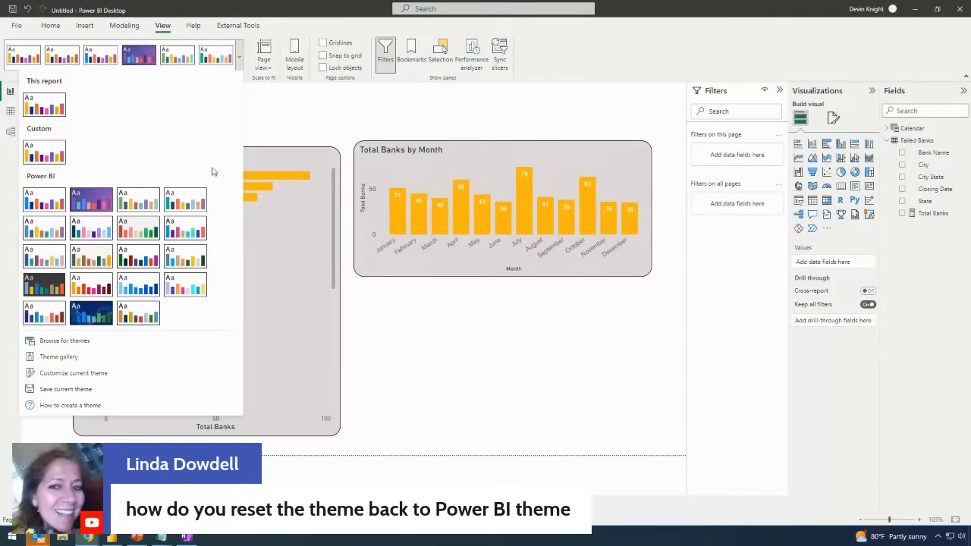
left_click(270, 128)
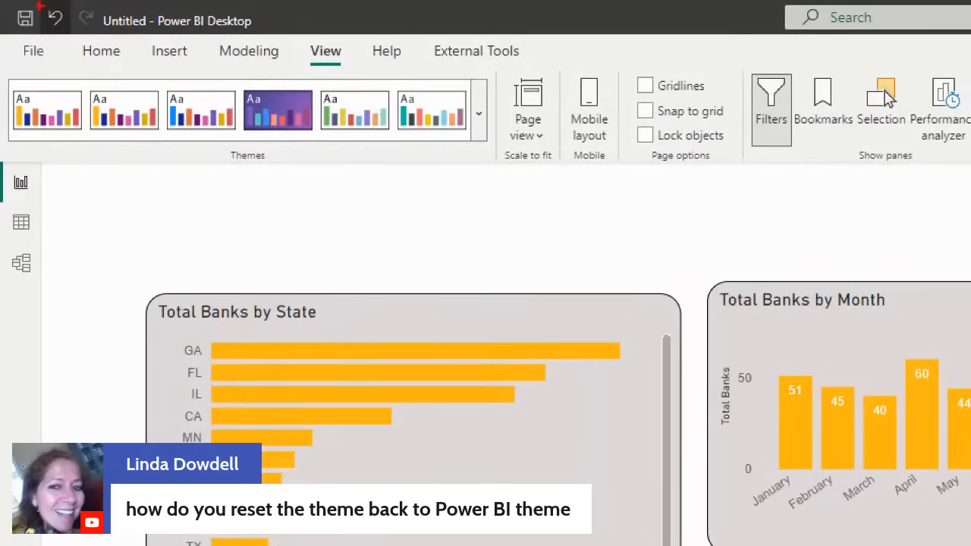
left_click_drag(38, 6, 74, 36)
key("Escape")
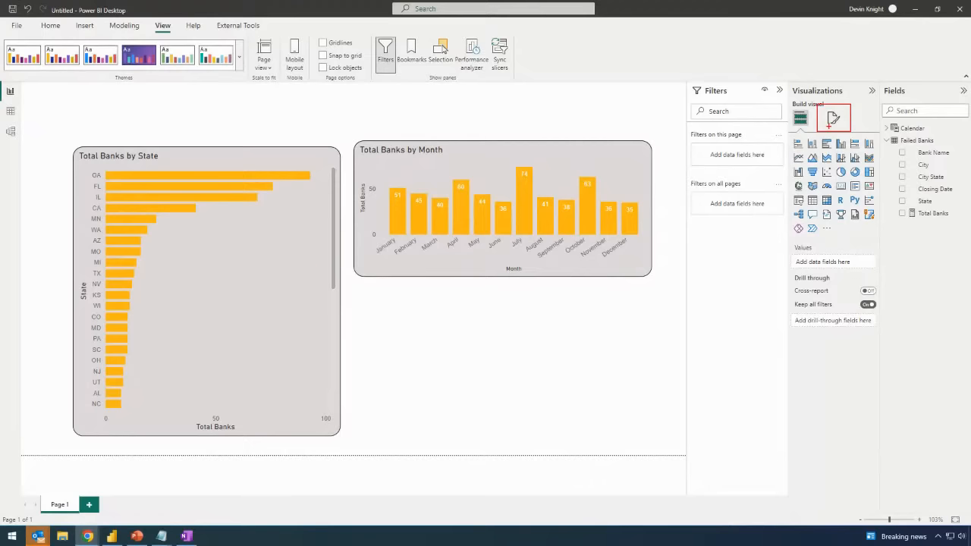
- Load the Background Image picture from the Completed Files folder as the report page's canvas background
left_click_drag(850, 116, 879, 111)
left_click(387, 160)
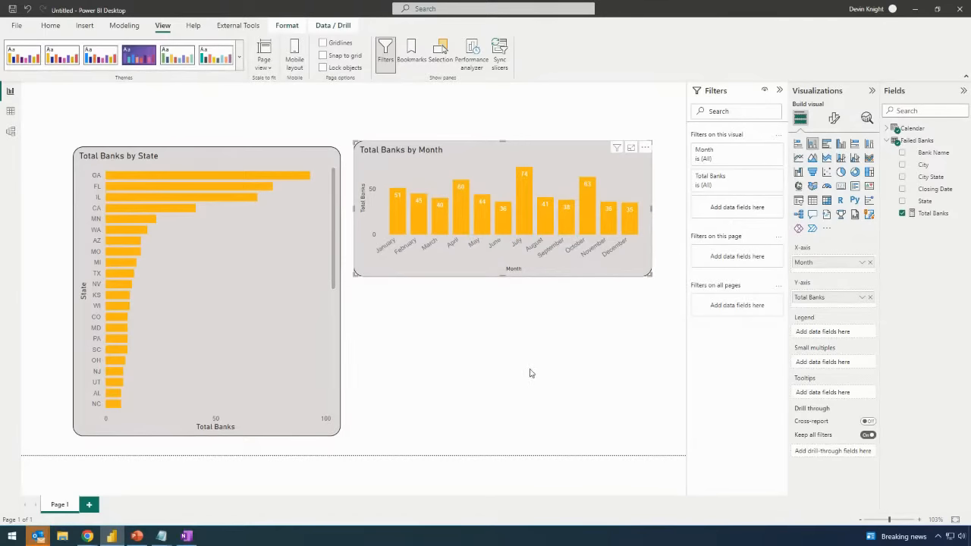
left_click(596, 390)
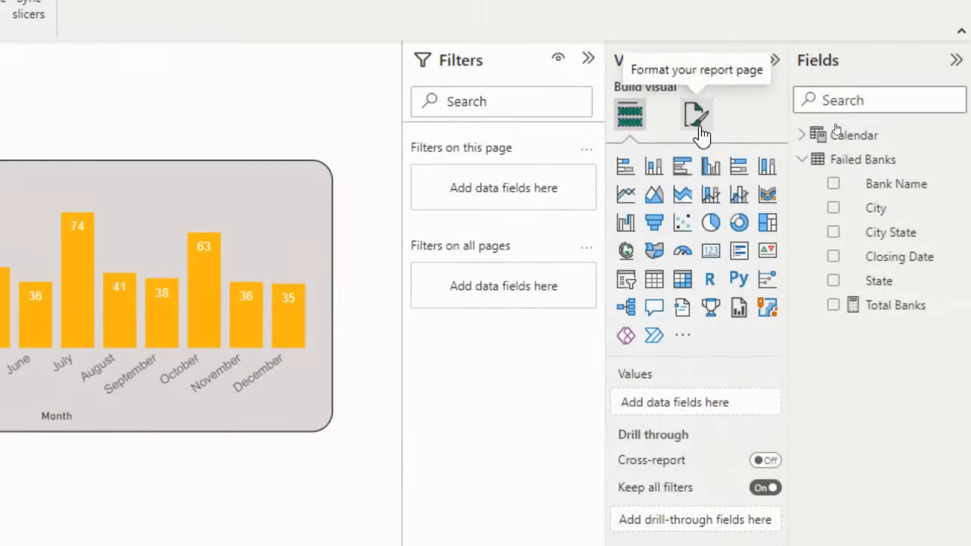
left_click(699, 129)
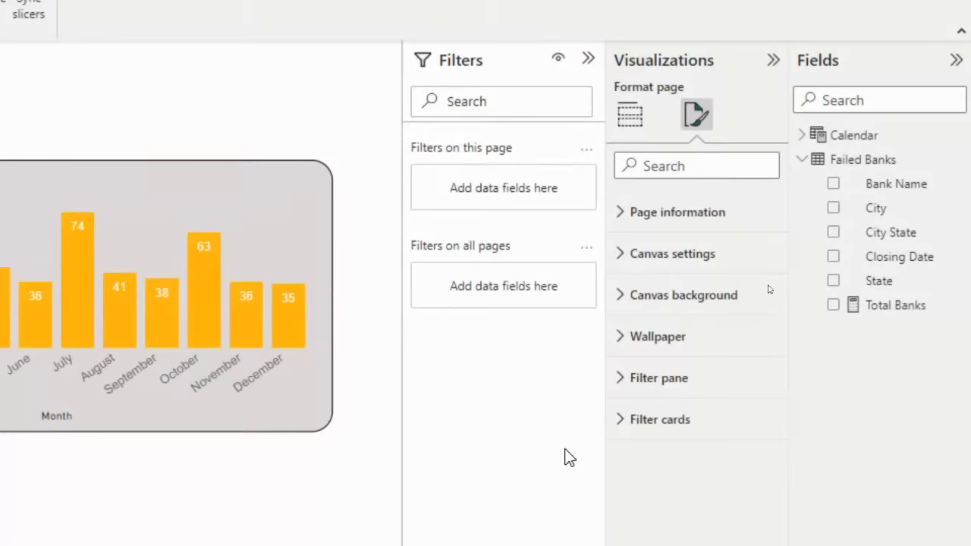
left_click(622, 305)
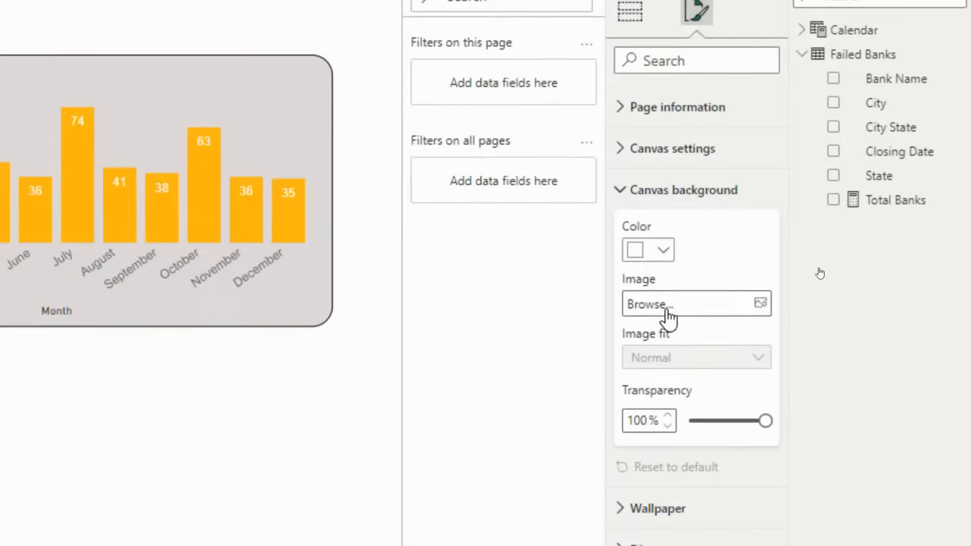
left_click(760, 306)
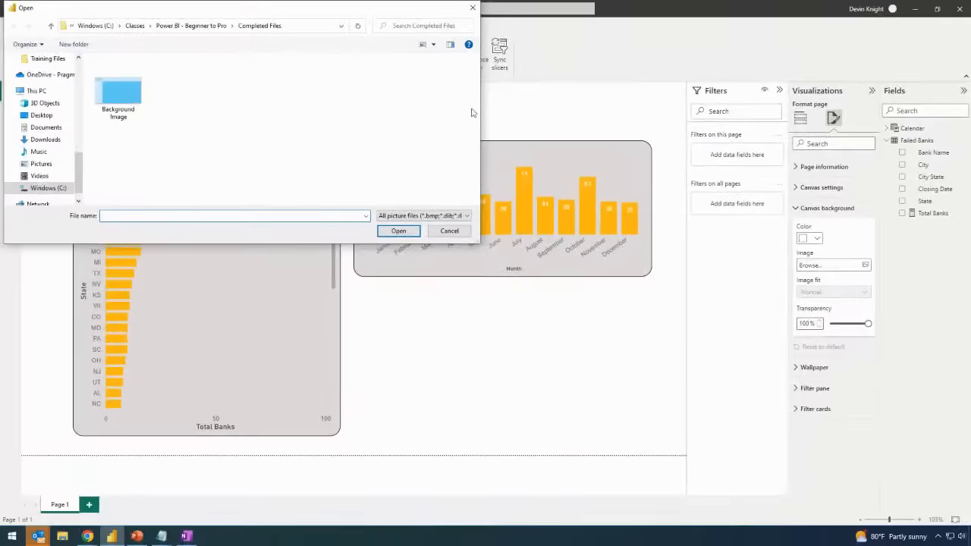
left_click(360, 223)
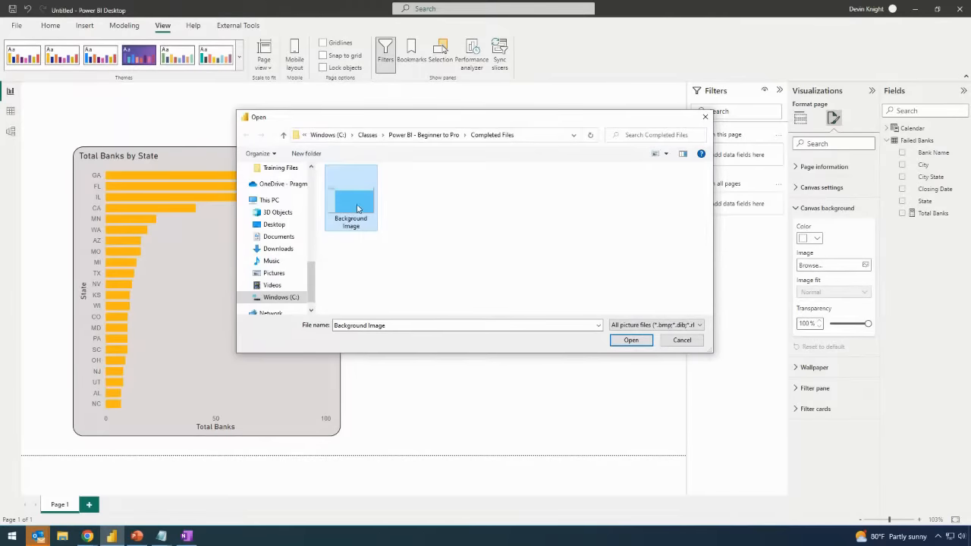
left_click(630, 341)
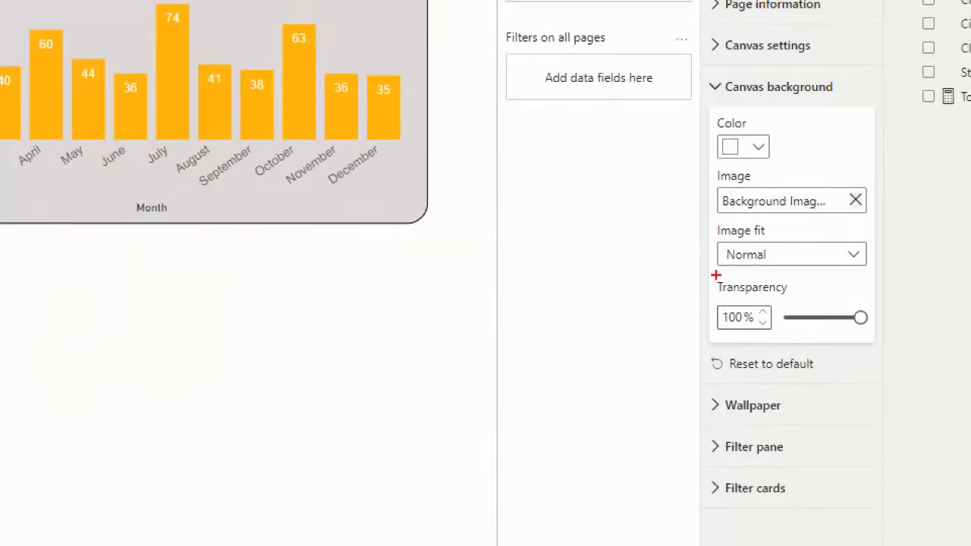
- Set the canvas background's transparency to 0% and its image fit to Fit
mouse_move(793, 302)
left_mouse_down()
mouse_move(833, 331)
mouse_move(876, 342)
mouse_move(876, 370)
left_mouse_up()
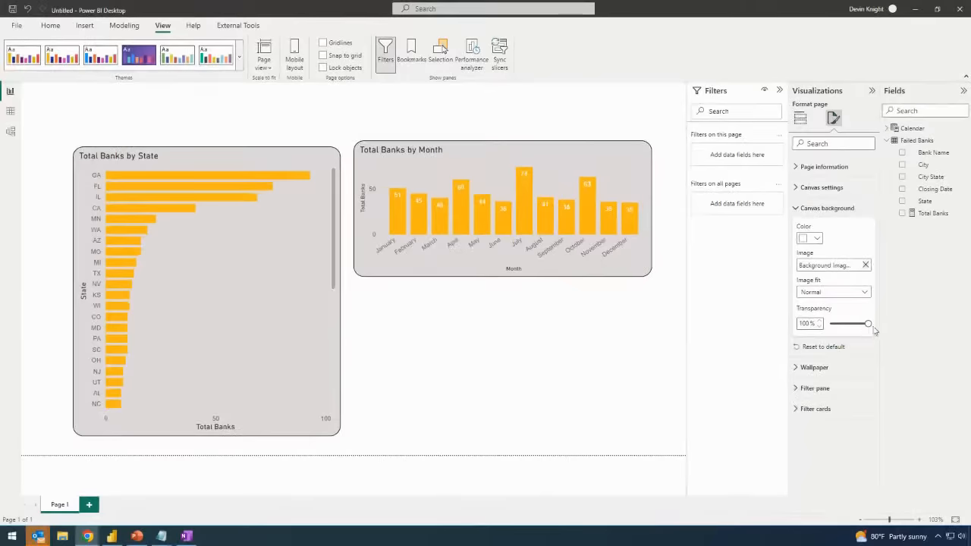
left_click_drag(869, 324, 787, 368)
mouse_move(832, 325)
left_mouse_down()
mouse_move(849, 329)
mouse_move(819, 332)
left_mouse_up()
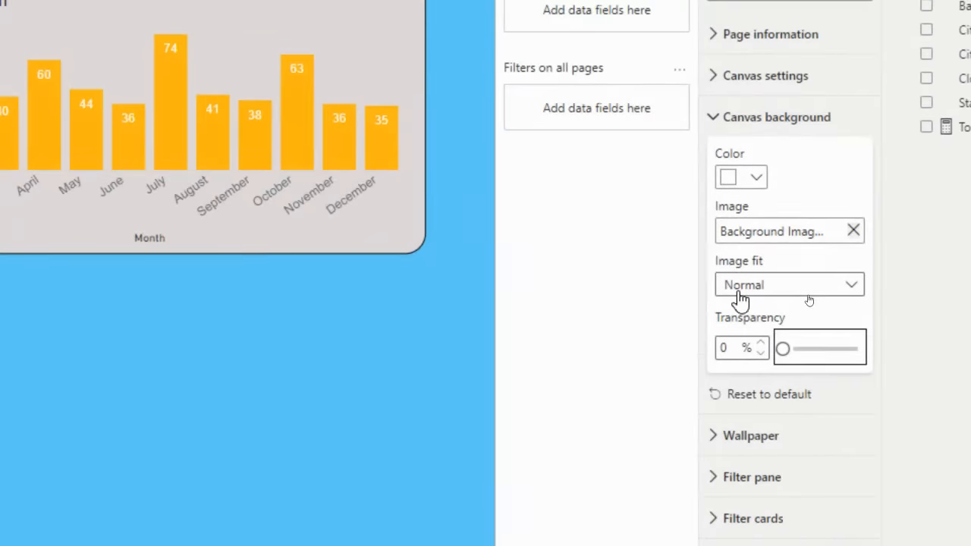
left_click(851, 286)
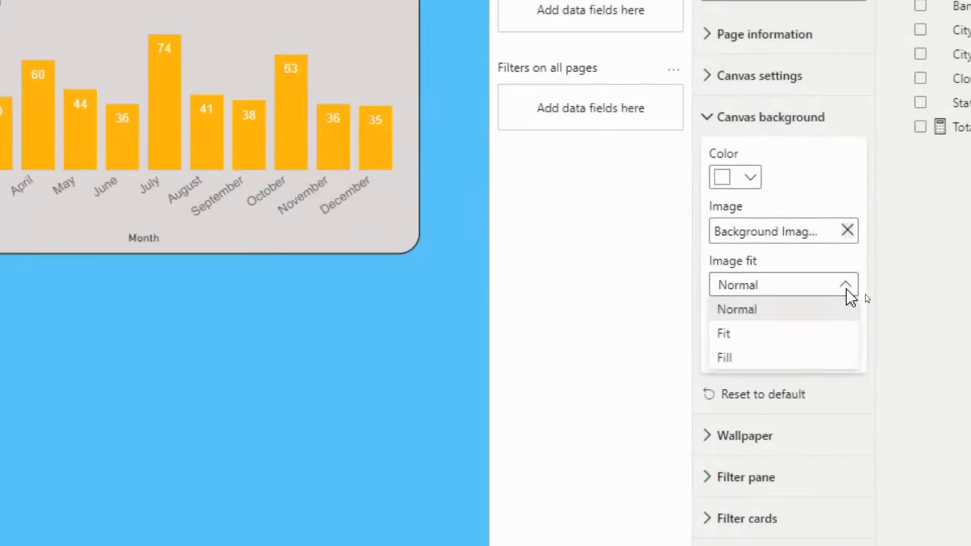
left_click(747, 339)
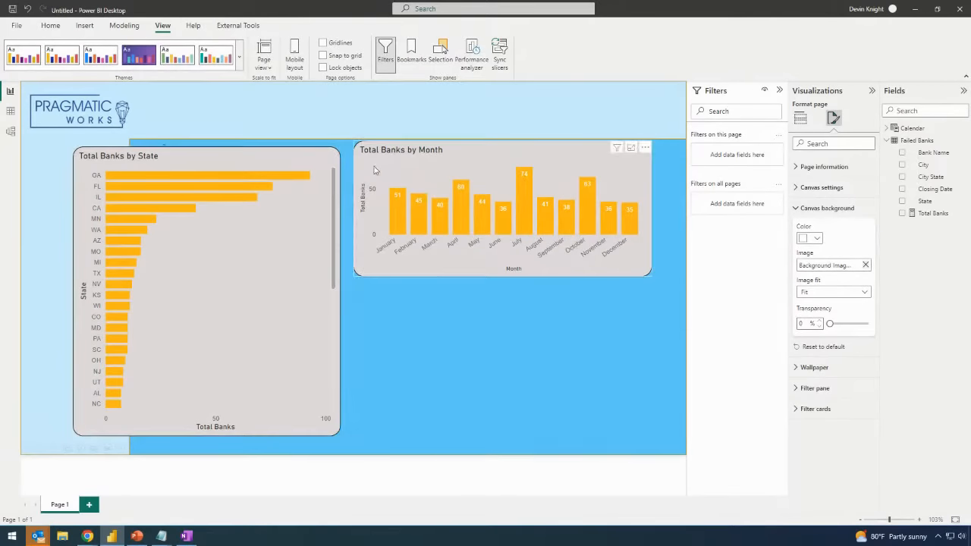
- Arrange the month and state charts side by side within the background's dark blue area, narrowing the state chart to avoid overlap
left_click_drag(384, 173, 418, 178)
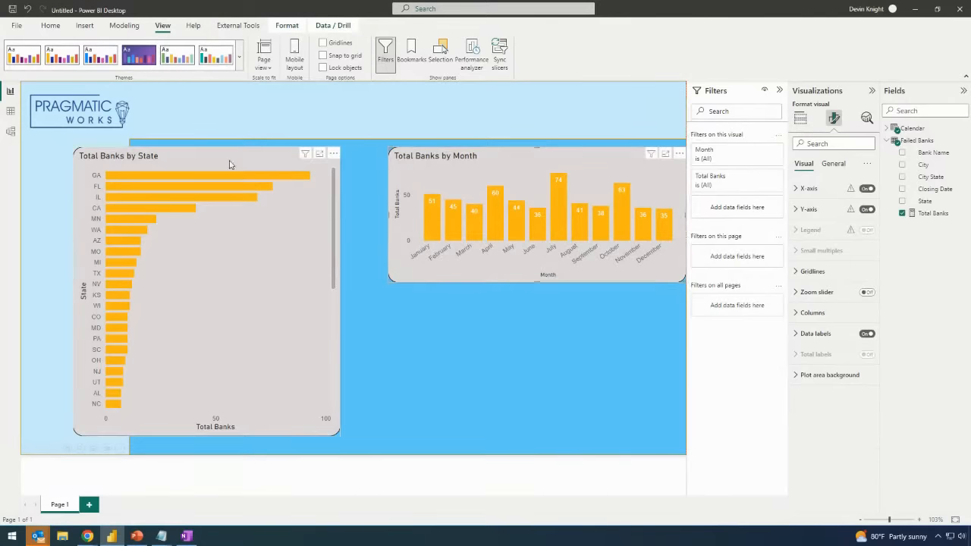
left_click_drag(229, 163, 293, 166)
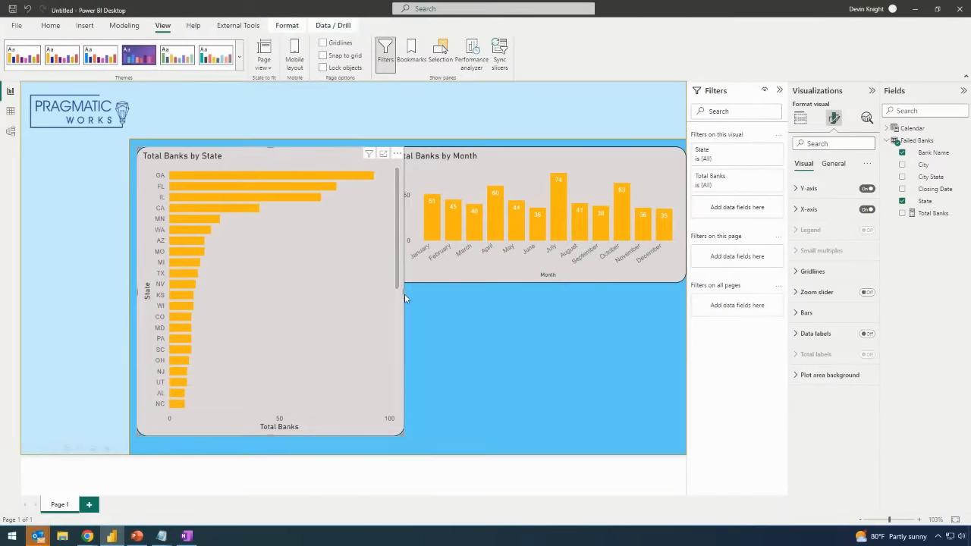
left_click_drag(403, 294, 383, 298)
left_click(595, 340)
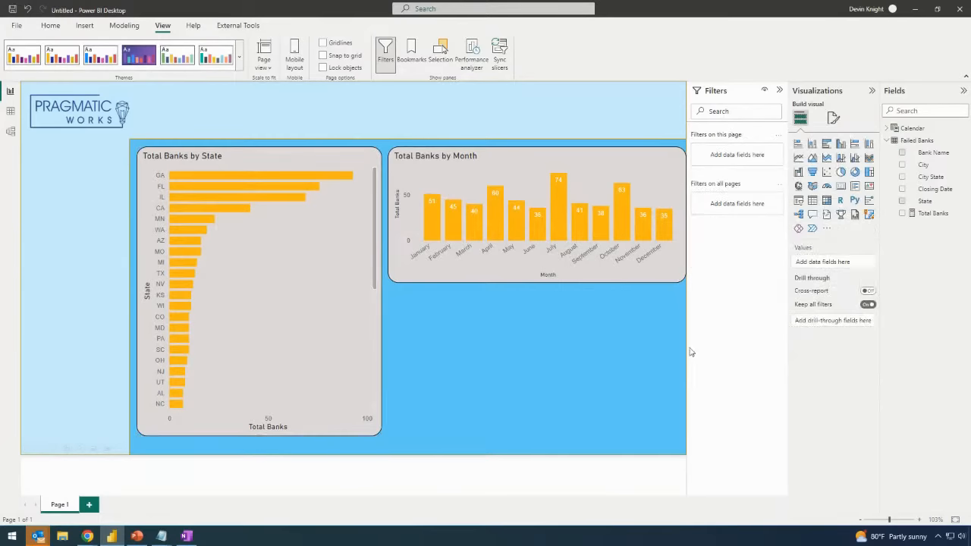
- Review the canvas background settings of the report page, including the available image fit options, without changing them
left_click(834, 119)
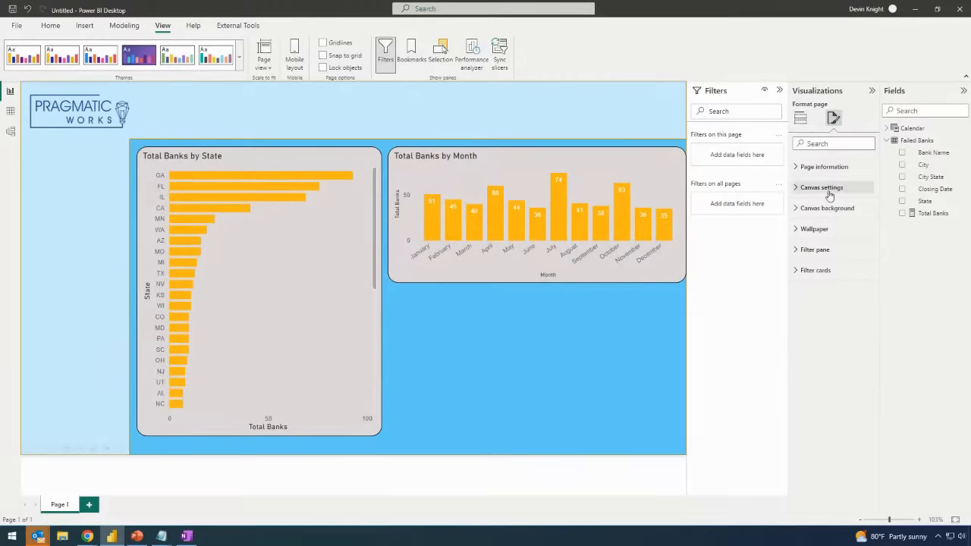
left_click(807, 213)
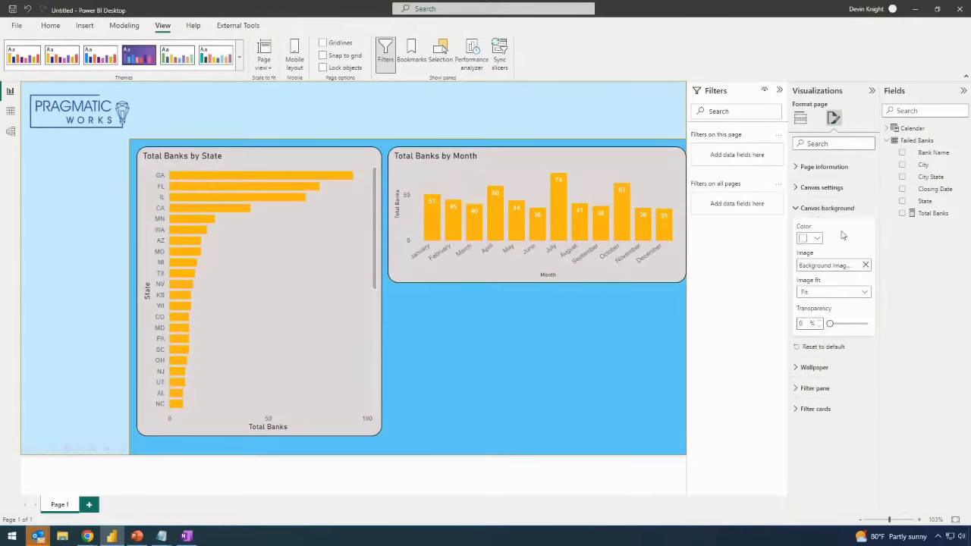
left_click(869, 294)
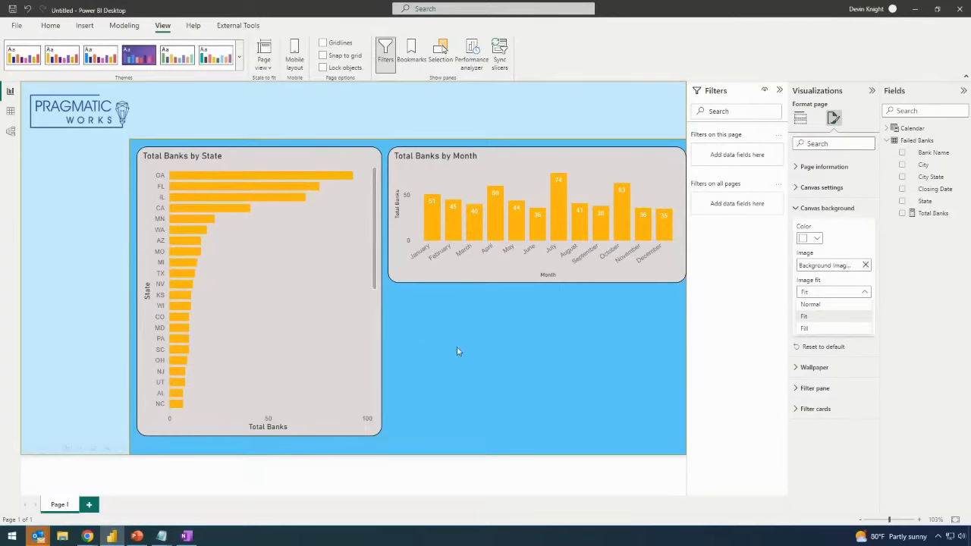
left_click(914, 432)
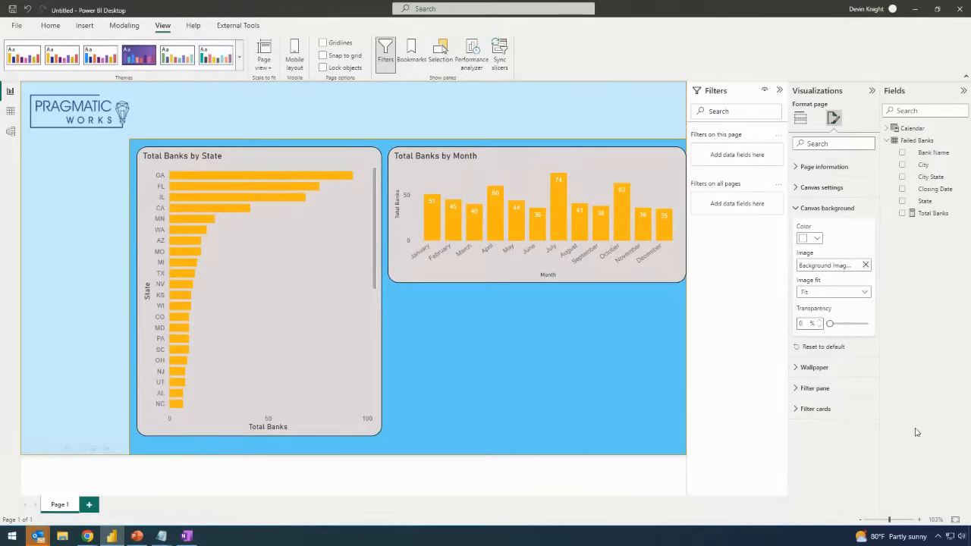
left_click(795, 208)
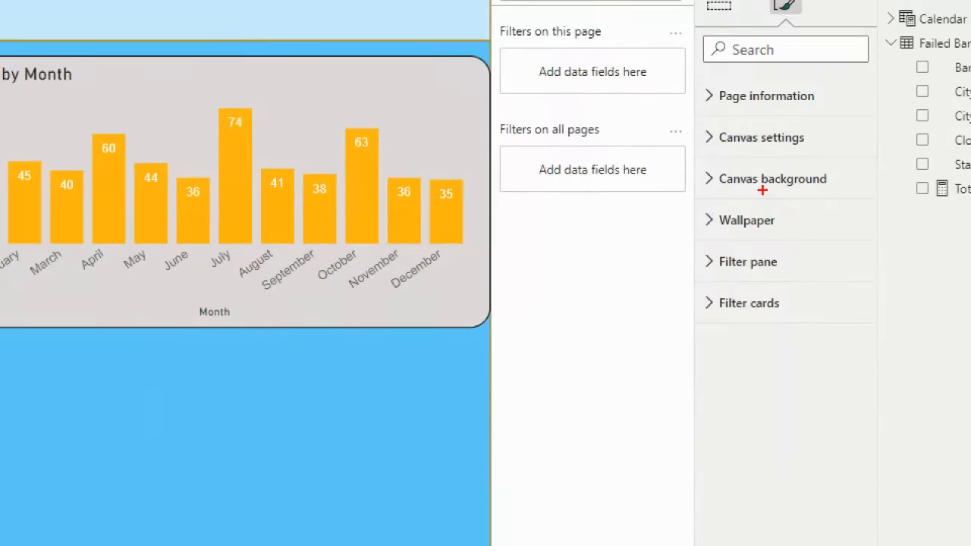
left_click_drag(763, 190, 817, 189)
left_click_drag(722, 235, 792, 235)
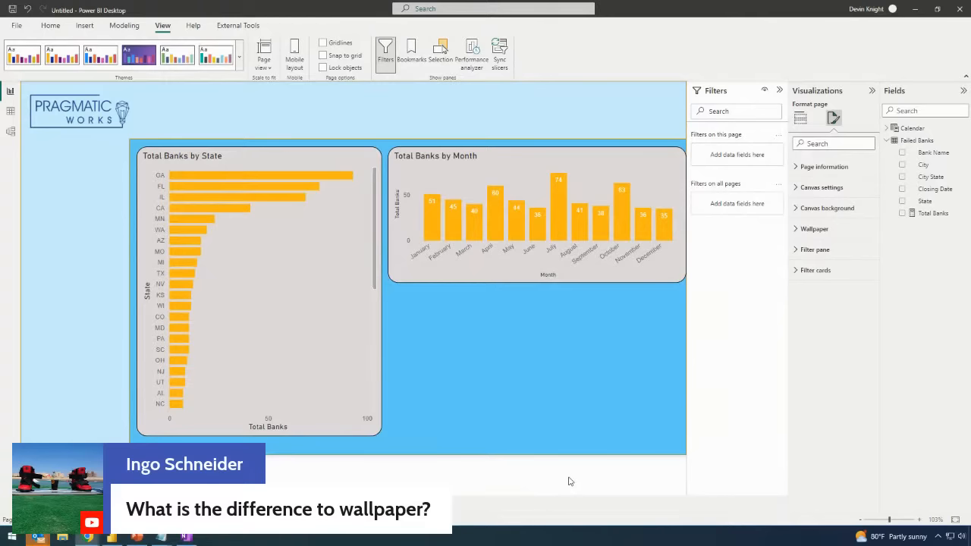
left_click_drag(546, 460, 545, 395)
key("Escape")
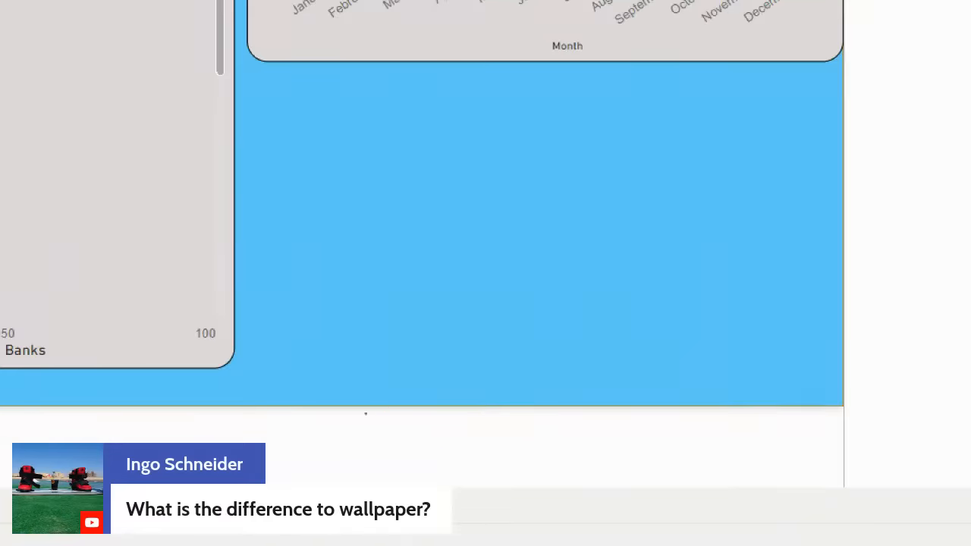
mouse_move(1, 408)
left_mouse_down()
mouse_move(506, 493)
mouse_move(842, 508)
mouse_move(845, 500)
left_mouse_up()
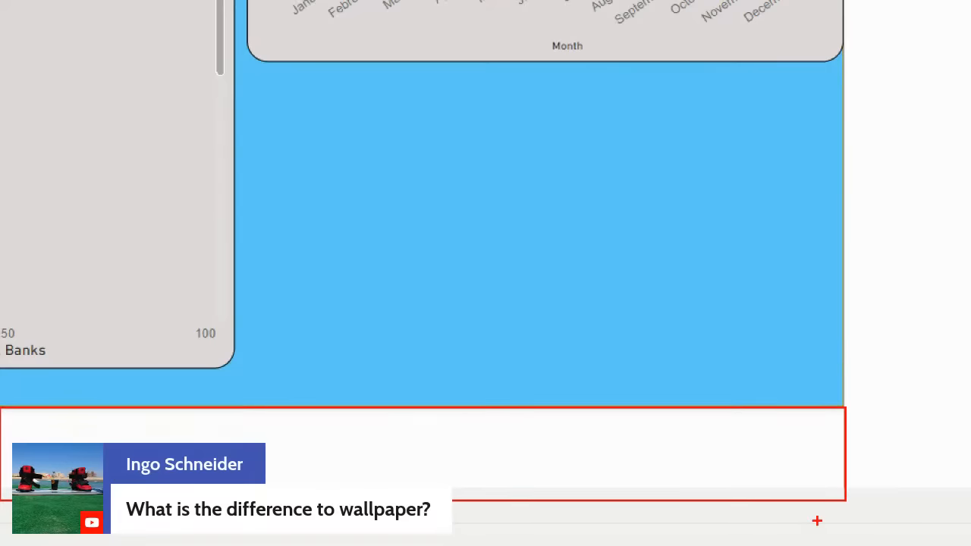
key("Escape")
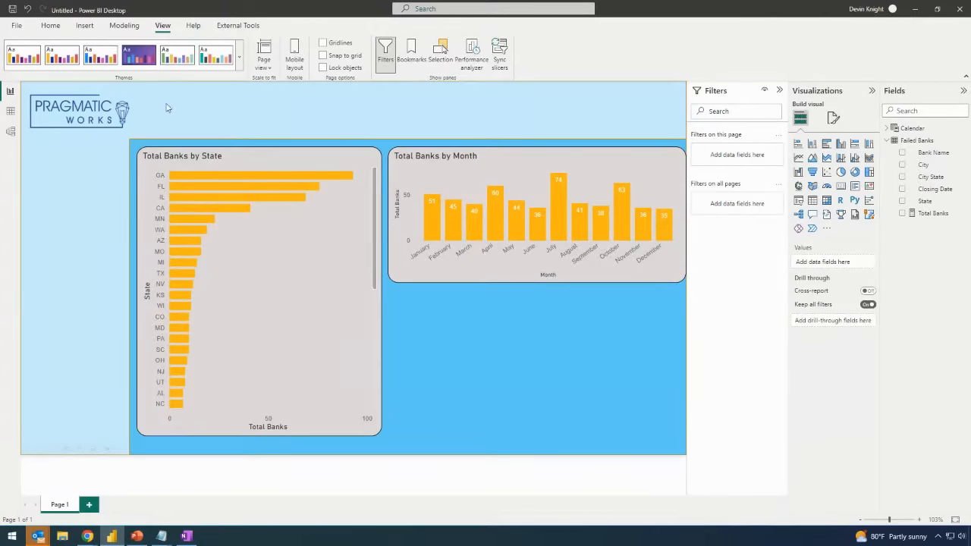
- Insert a text box reading "Report Summary" and format the text bold at size 20
left_click(85, 26)
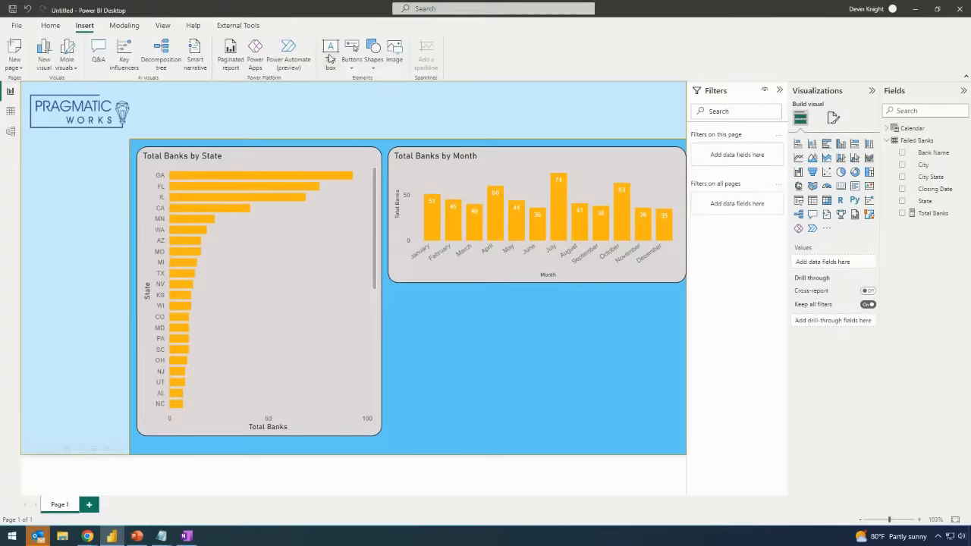
left_click(330, 58)
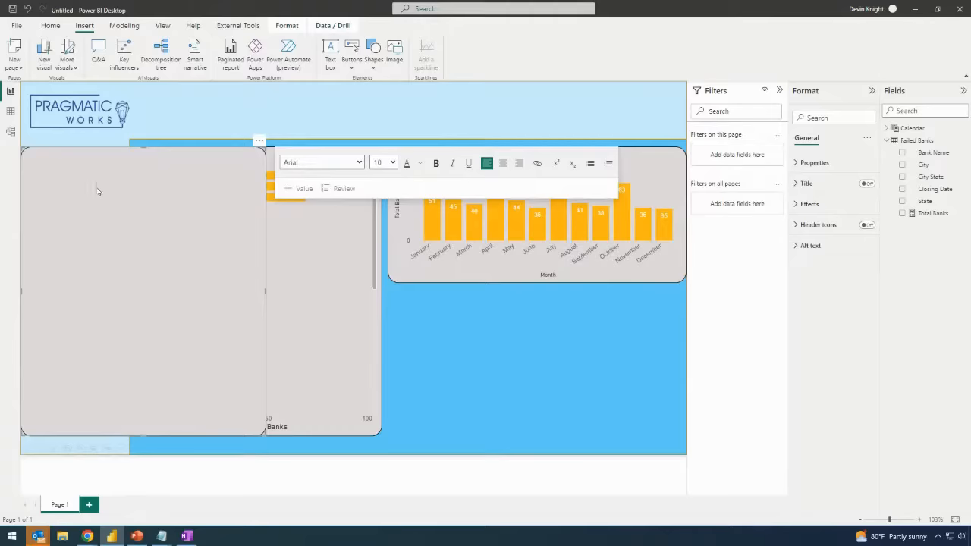
type("Report Summary")
key("ctrl+a")
left_click(383, 163)
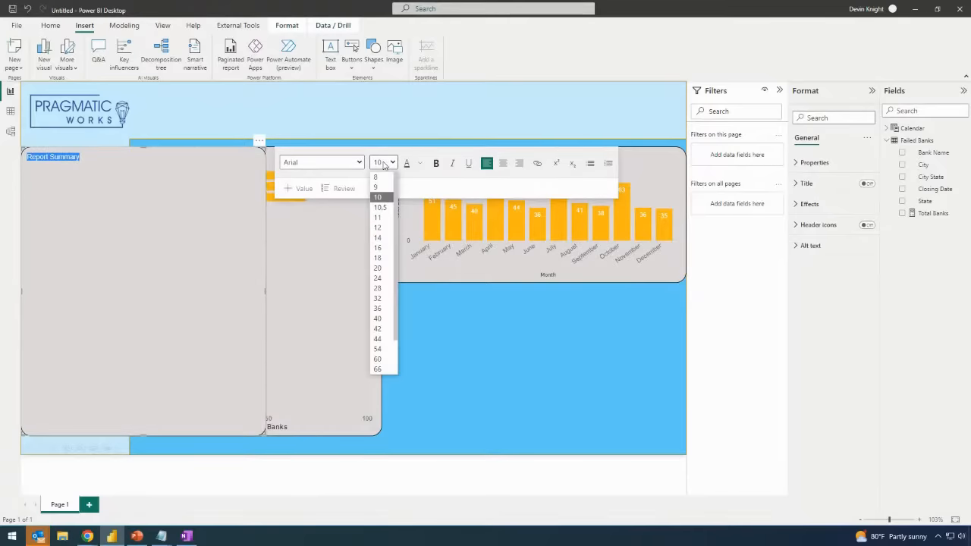
left_click(377, 267)
left_click(436, 166)
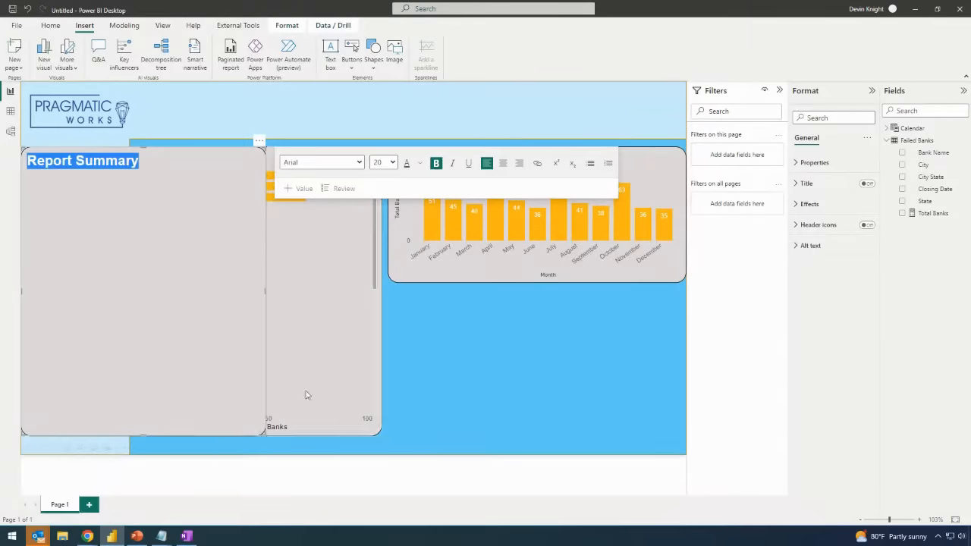
- Set the font size of the "Report Summary" text to 36
left_click(394, 163)
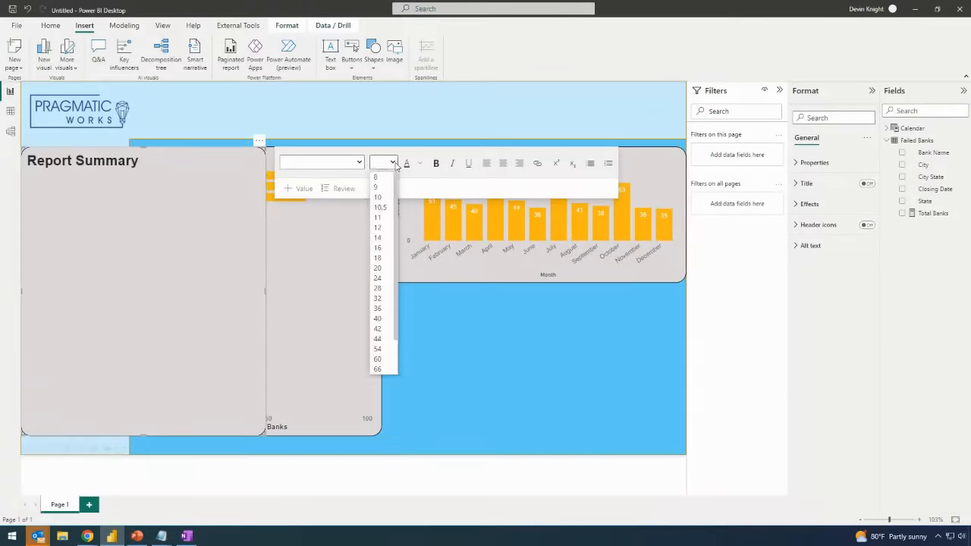
left_click(148, 233)
key("ctrl+a")
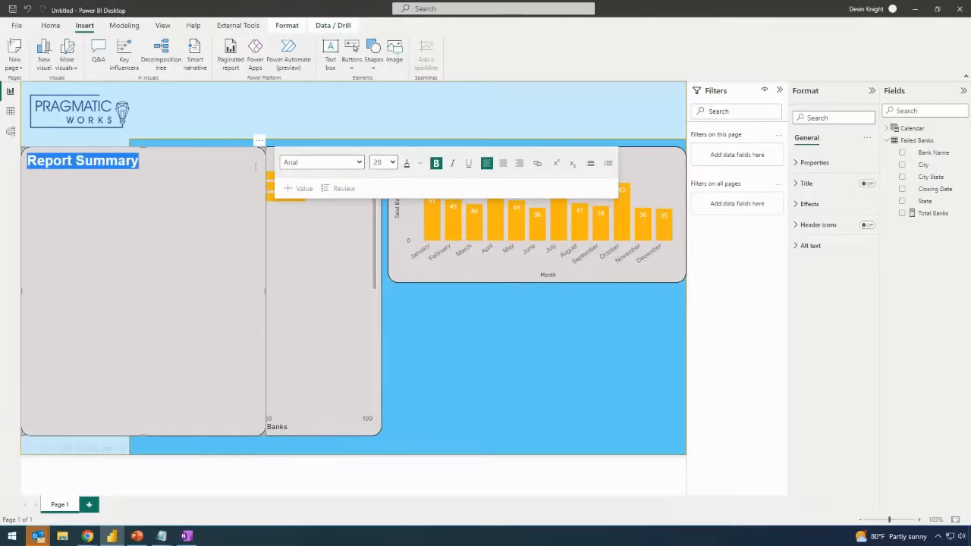
left_click(393, 163)
left_click(382, 309)
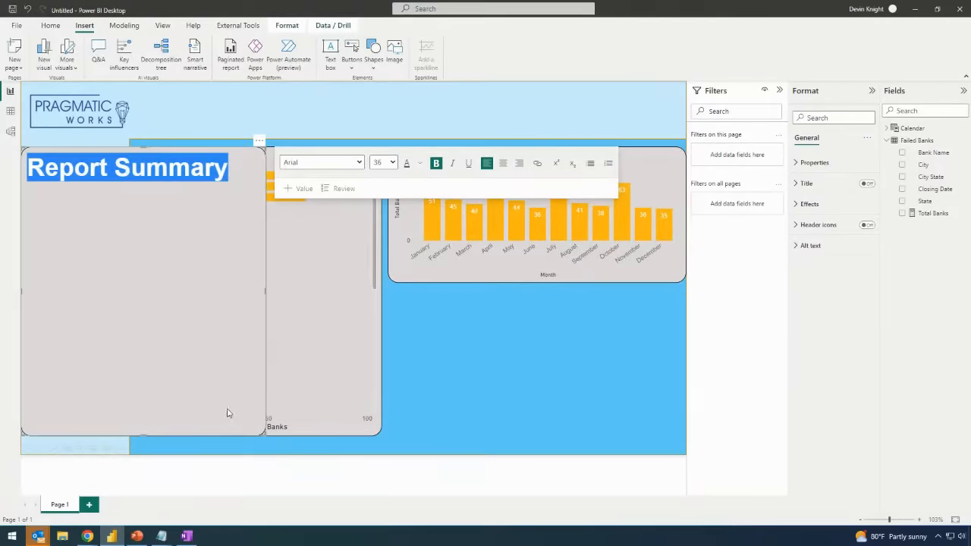
- Shrink the text box to fit its single line of text and center the text within it
left_click_drag(266, 436, 247, 197)
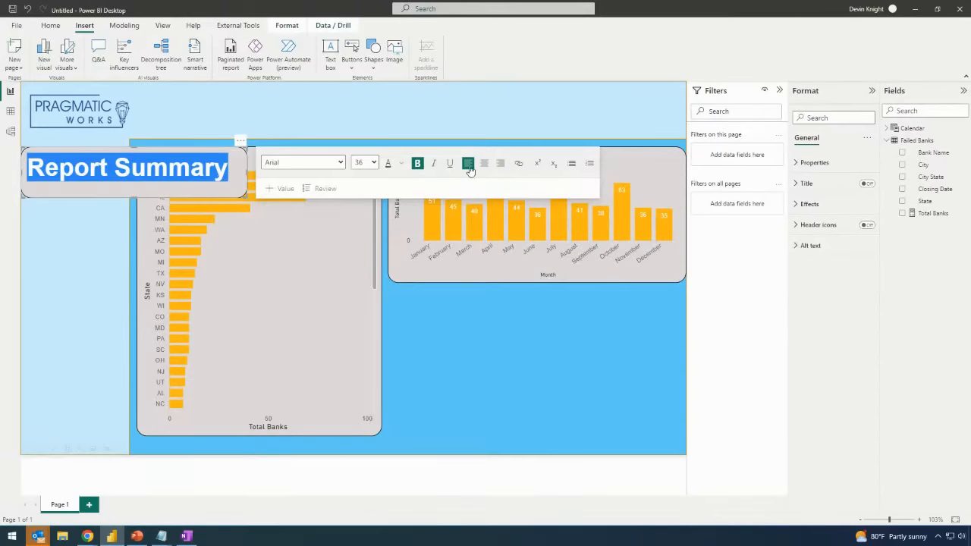
left_click(484, 163)
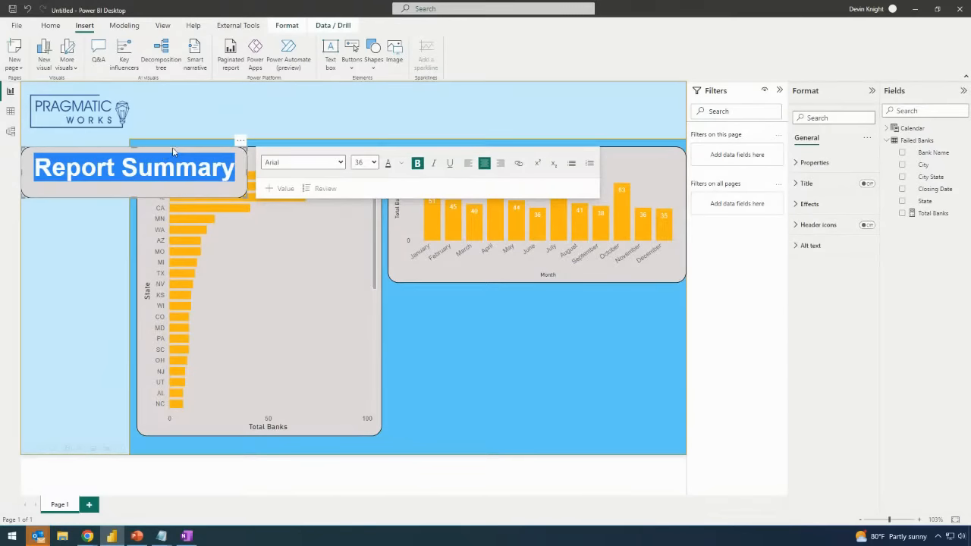
- Move the "Report Summary" text box into the light blue header above the charts, nudge it slightly down, and deselect it
left_click_drag(117, 199, 397, 123)
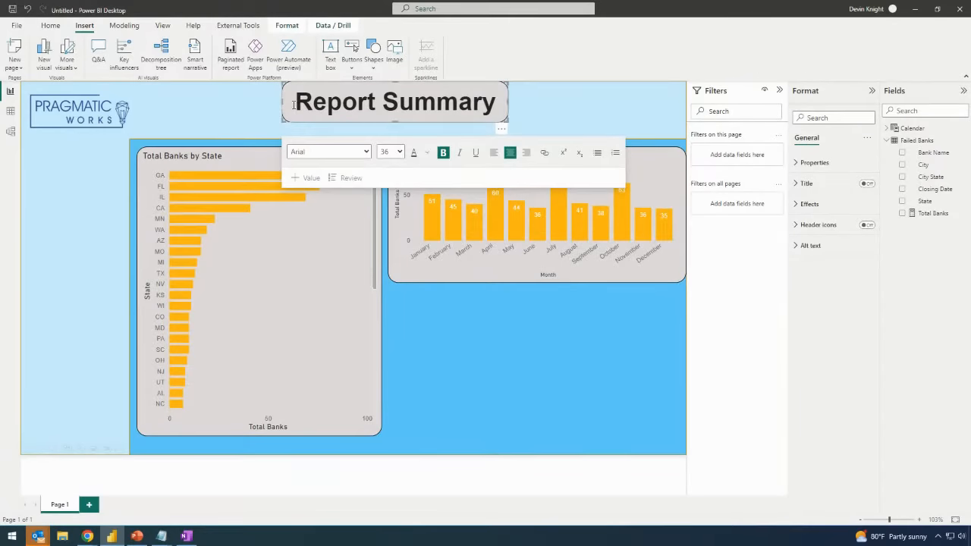
left_click(250, 106)
left_click(326, 102)
key("Escape")
key("Down")
key("Down")
key("Down")
key("Down")
key("Down")
key("Down")
key("Down")
key("Down")
key("Down")
key("Down")
key("Down")
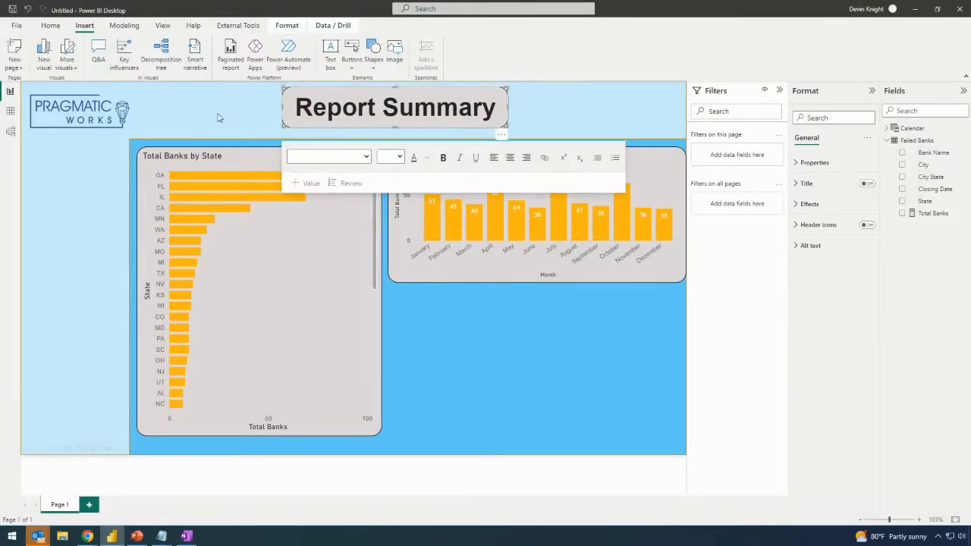
left_click(218, 117)
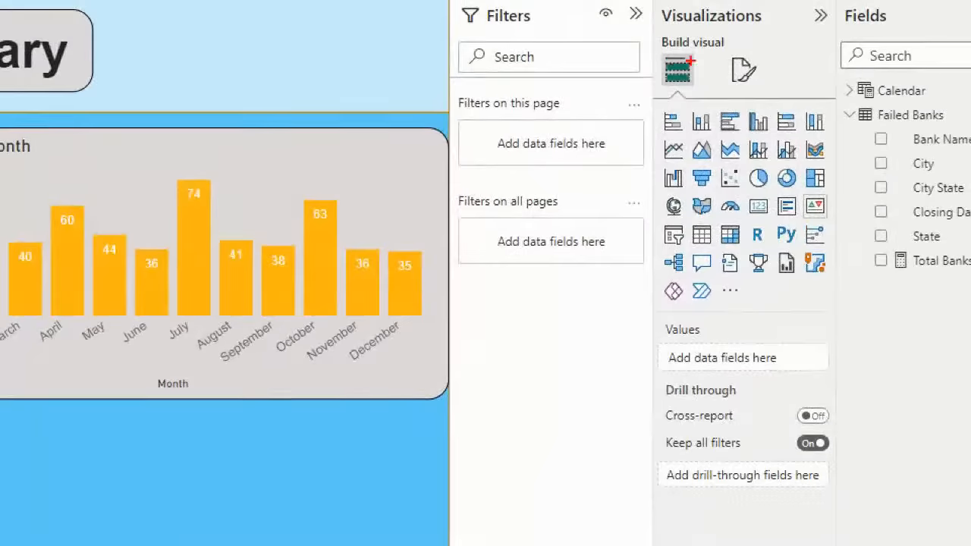
mouse_move(653, 93)
left_mouse_down()
mouse_move(833, 293)
mouse_move(834, 311)
left_mouse_up()
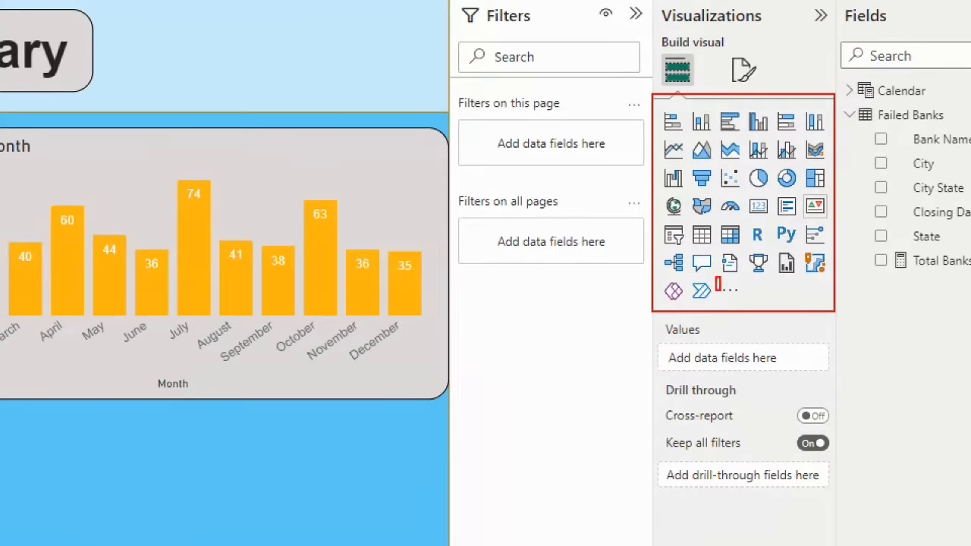
mouse_move(715, 276)
left_mouse_down()
mouse_move(748, 309)
mouse_move(802, 290)
left_mouse_up()
key("Escape")
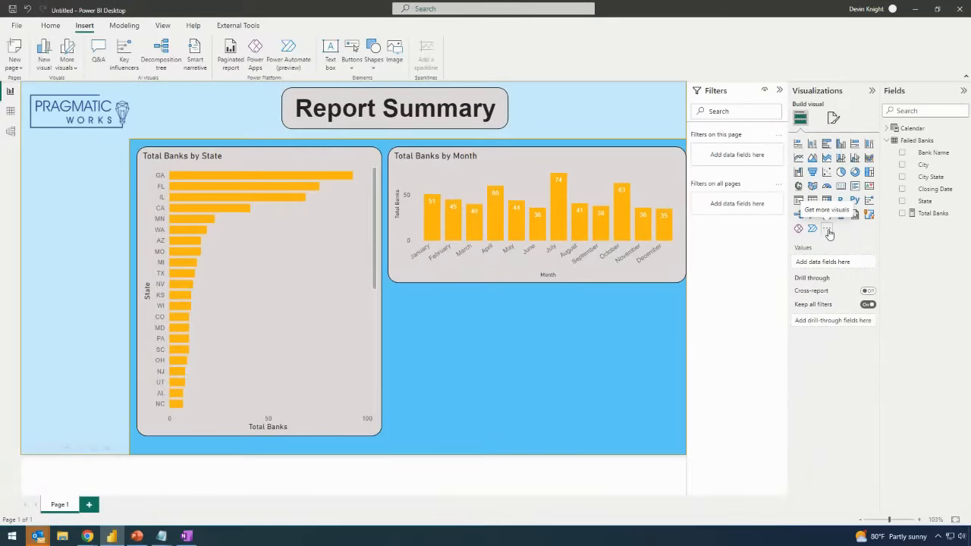
- Open the gallery for getting more Power BI visuals and browse the available custom visuals
left_click(828, 230)
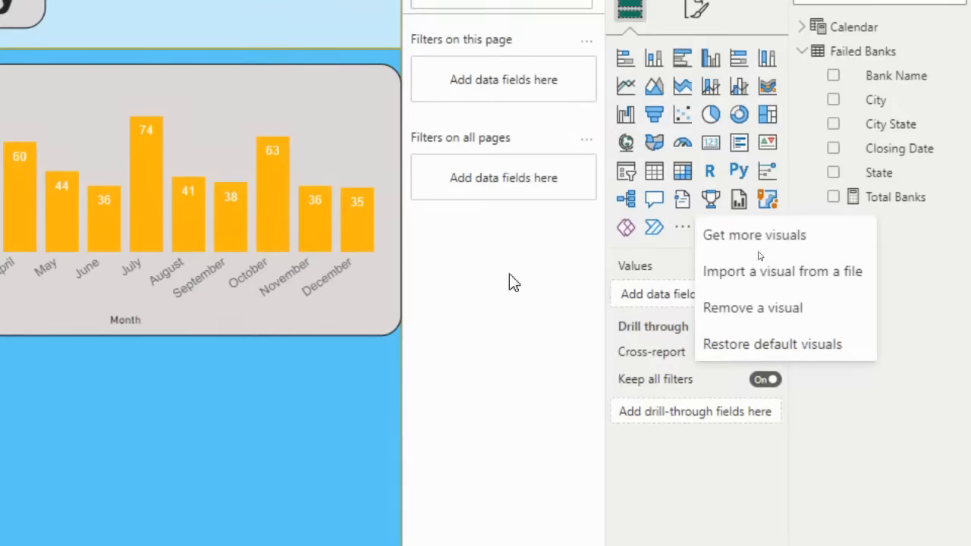
left_click(820, 245)
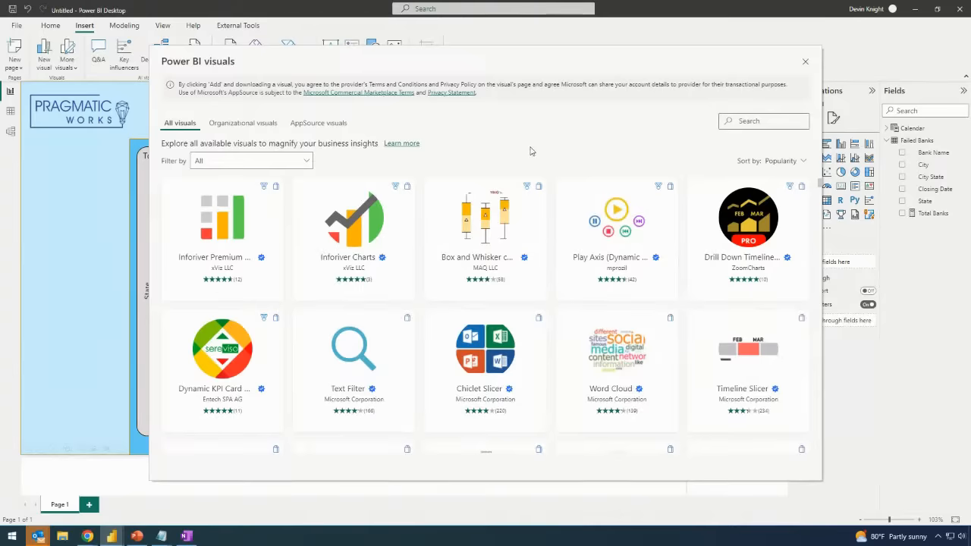
scroll(568, 241, "down", 5)
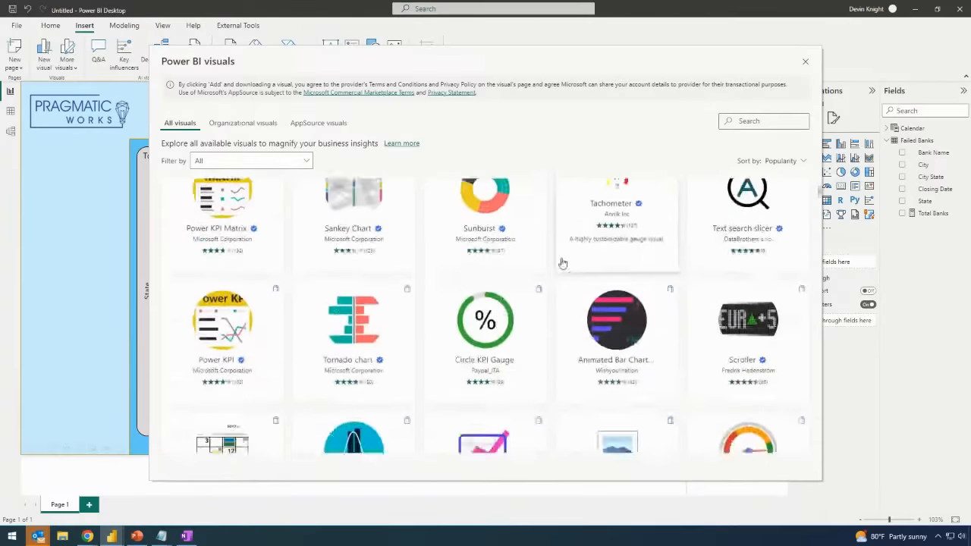
scroll(562, 264, "down", 3)
scroll(562, 263, "up", 4)
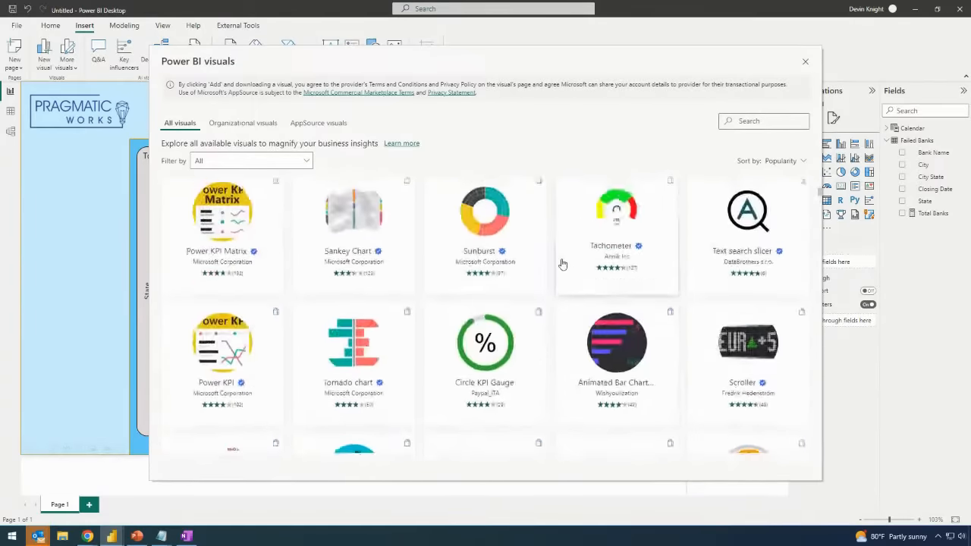
scroll(562, 263, "up", 5)
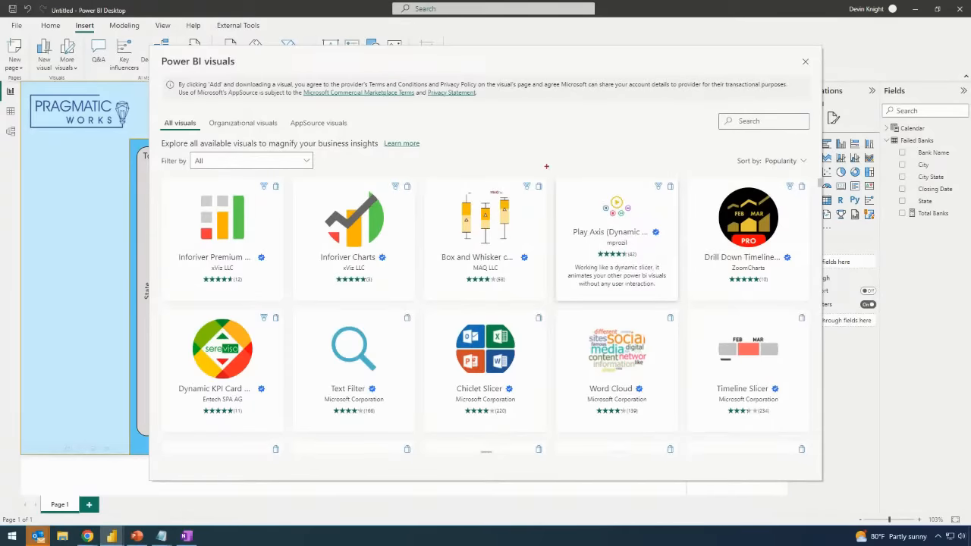
left_click_drag(547, 166, 681, 312)
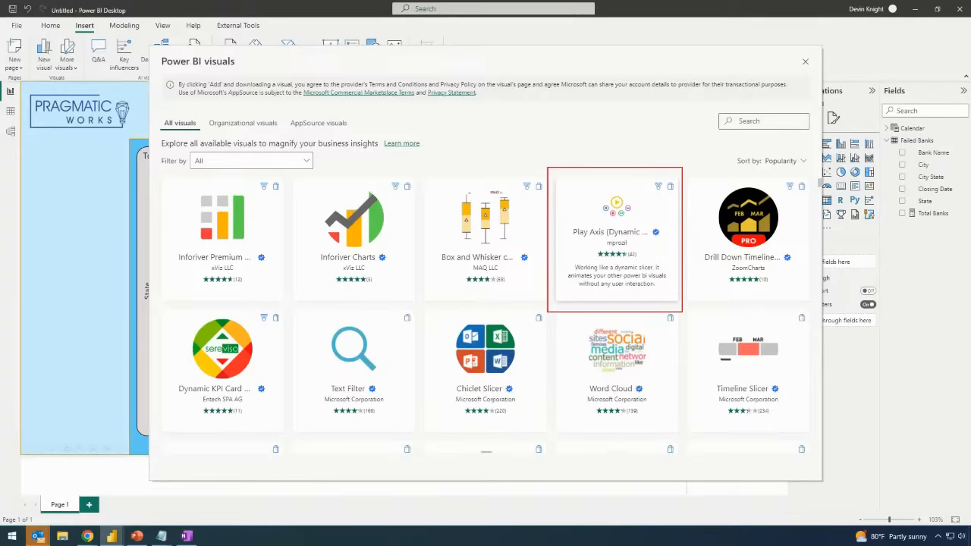
left_click_drag(707, 102, 816, 135)
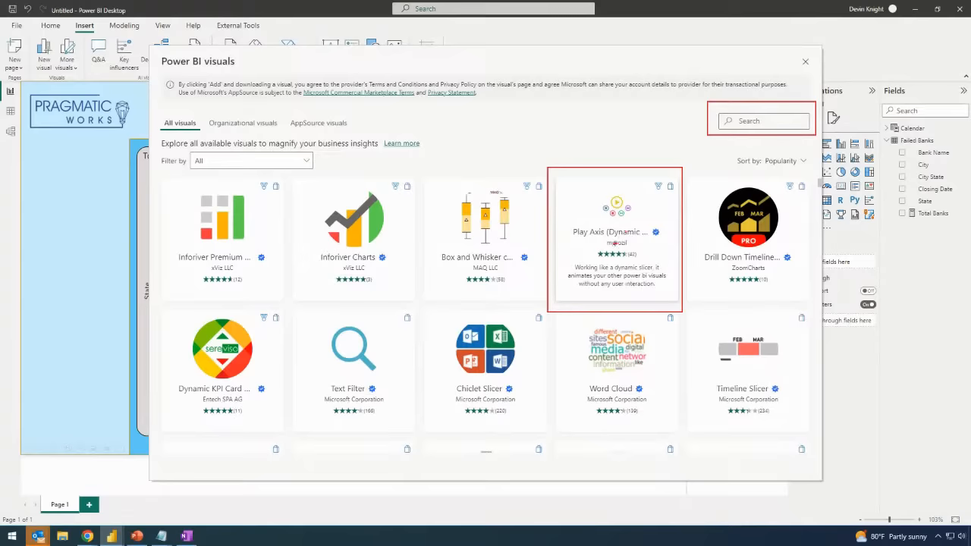
left_click_drag(670, 176, 727, 127)
key("Escape")
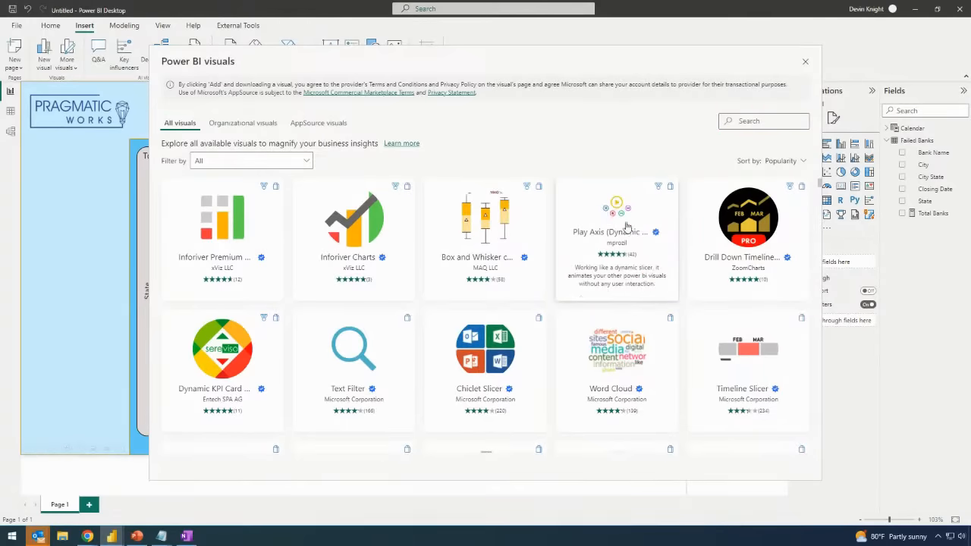
- Add the Play Axis (Dynamic Slicer) custom visual from the gallery to the report
left_click(617, 211)
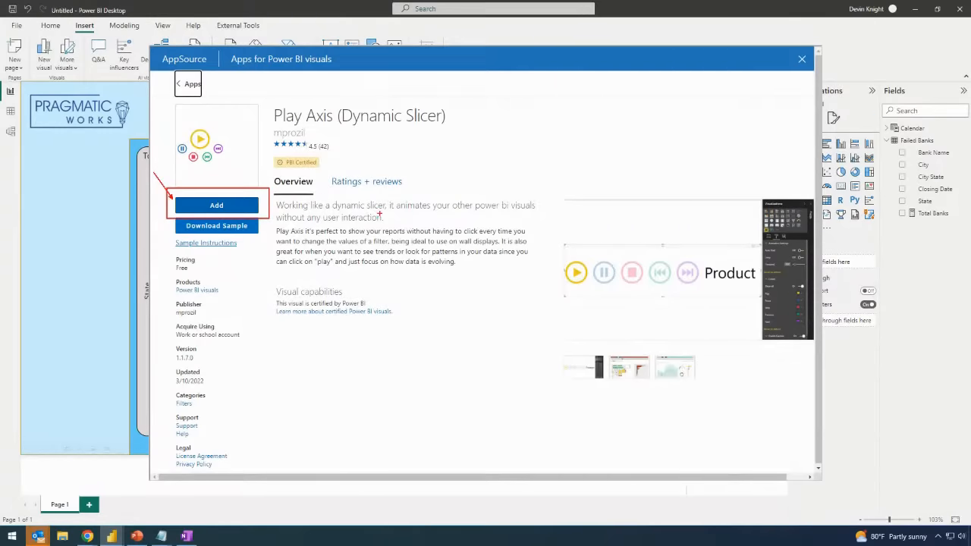
left_click(220, 207)
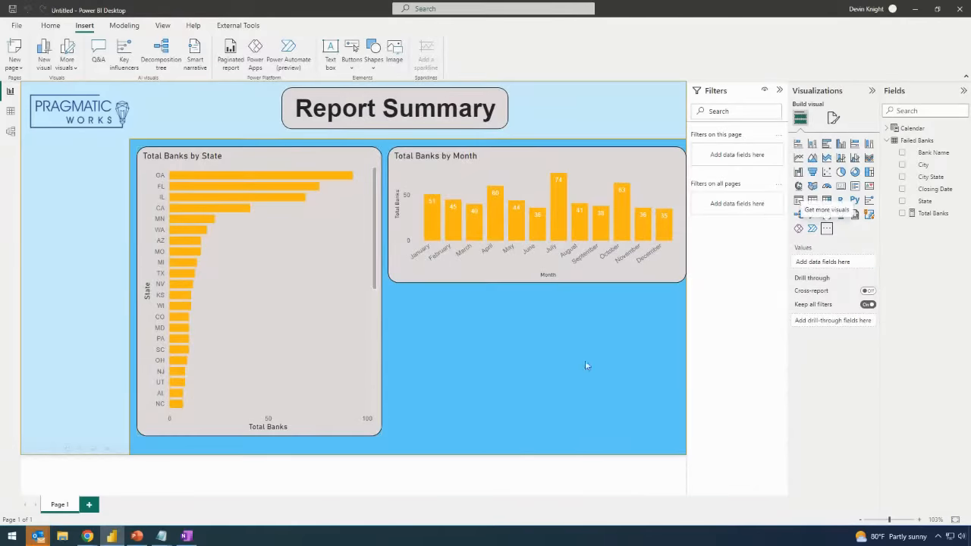
left_click(575, 287)
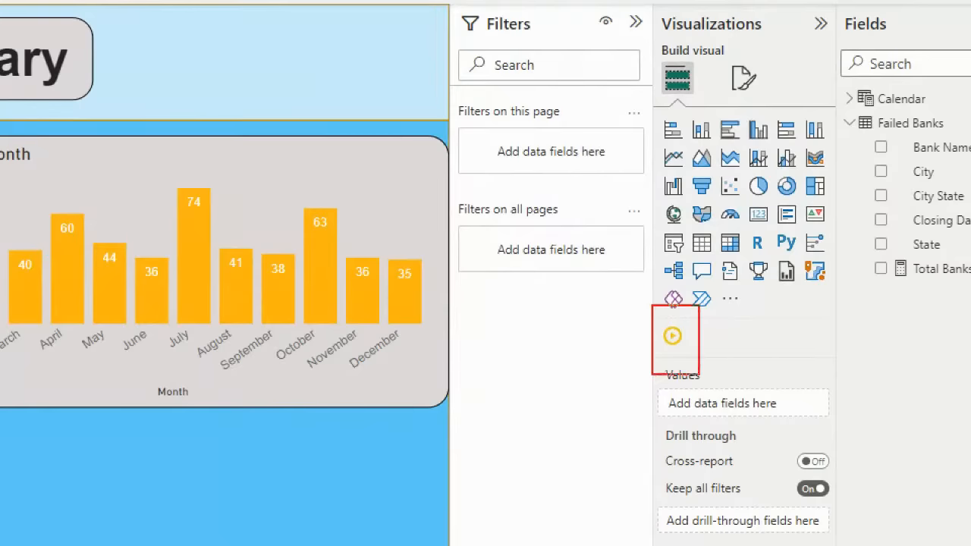
left_click_drag(708, 346, 744, 352)
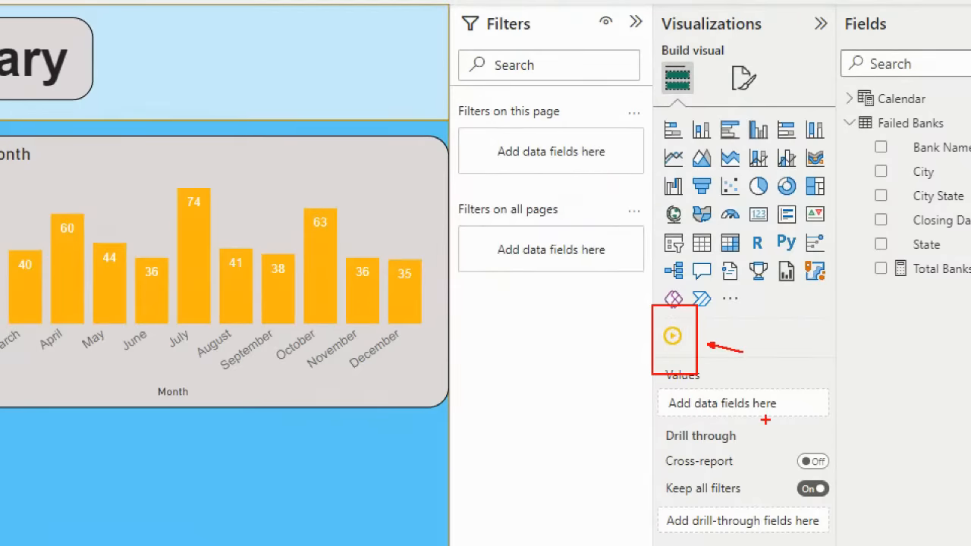
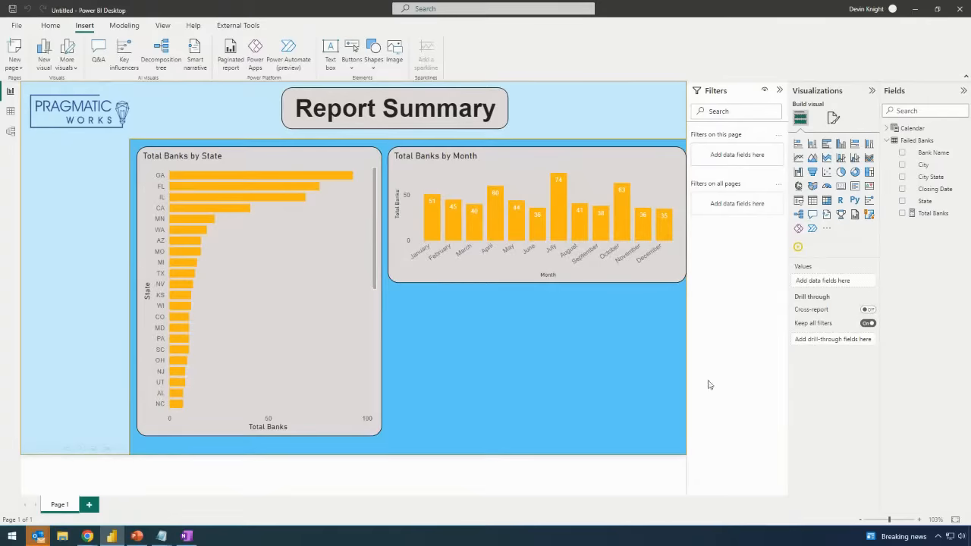
- Insert a Play Axis visual, resize it to a short wide rectangle, and position it below the Total Banks by Month chart
left_click(800, 249)
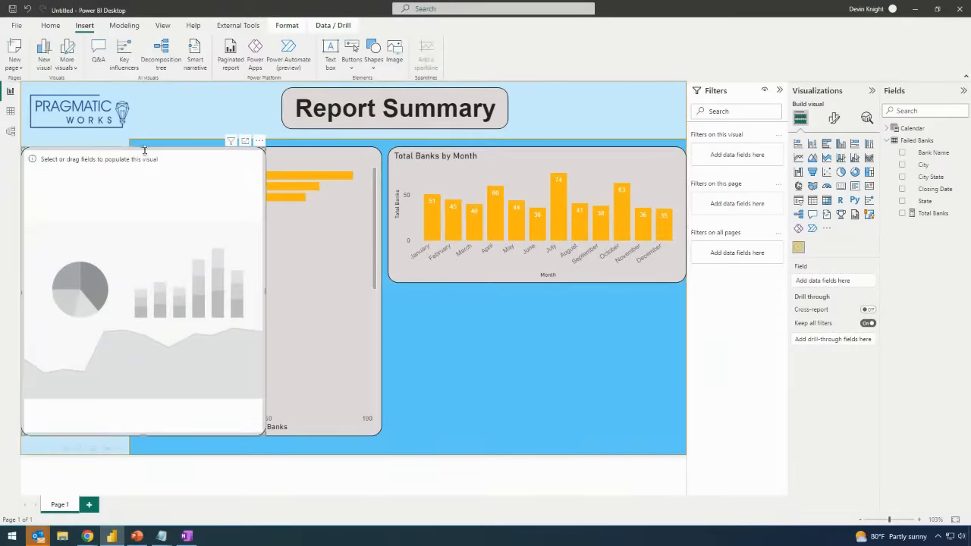
left_click_drag(129, 156, 501, 229)
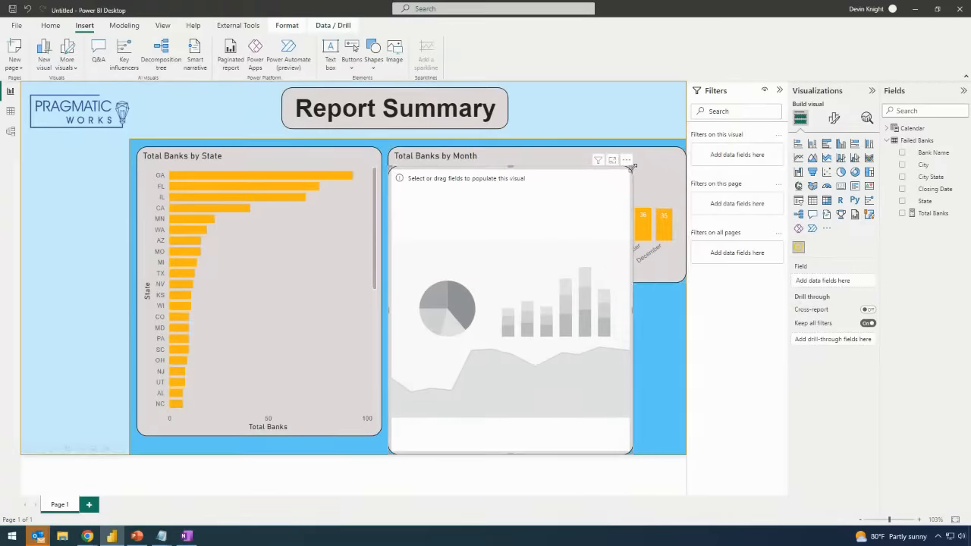
left_click_drag(632, 167, 680, 295)
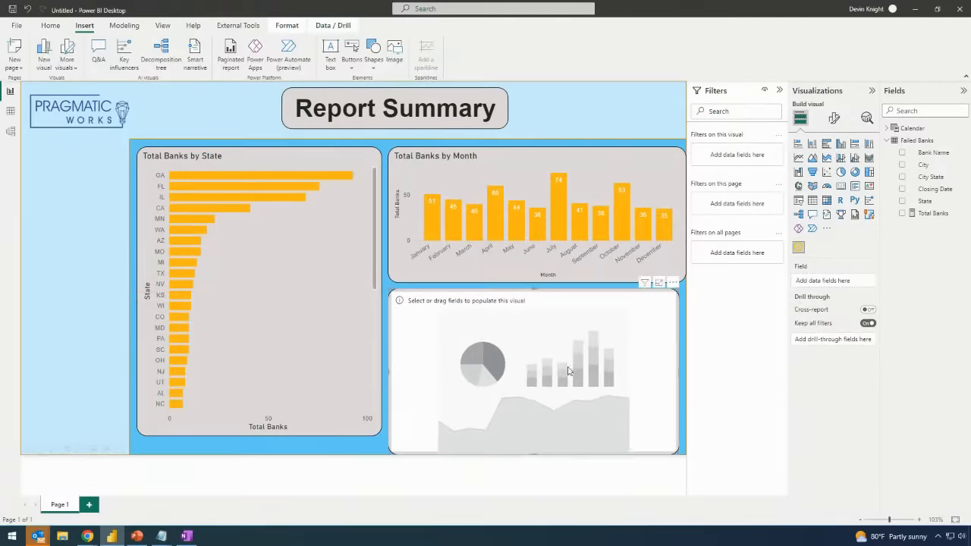
left_click_drag(388, 453, 393, 386)
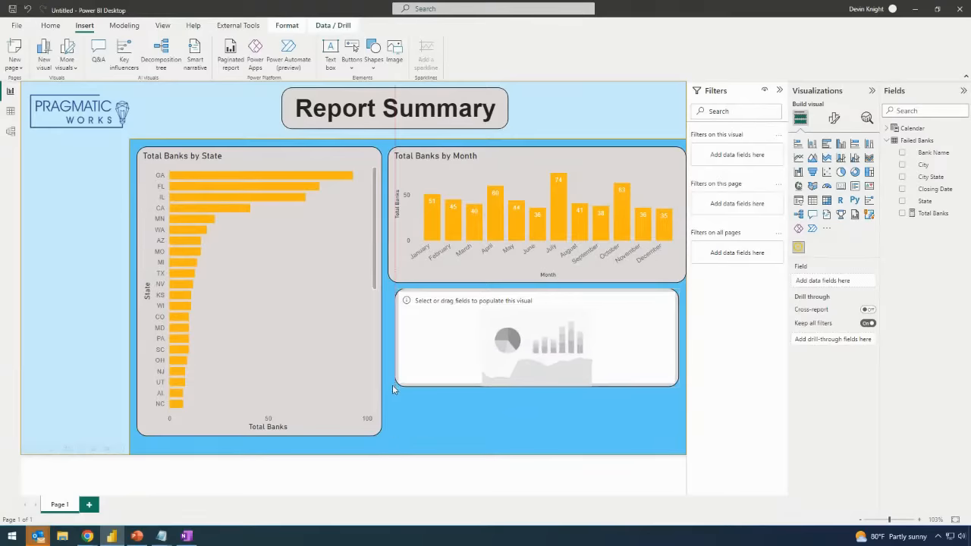
left_click_drag(418, 343, 416, 377)
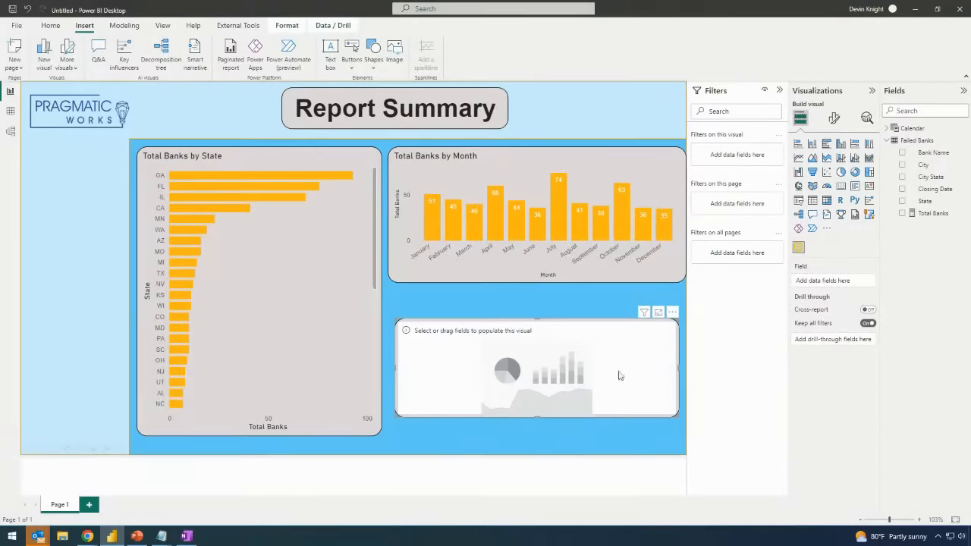
- Assign the Year field from the Calendar table to the Play Axis visual
left_click(887, 140)
left_click(887, 129)
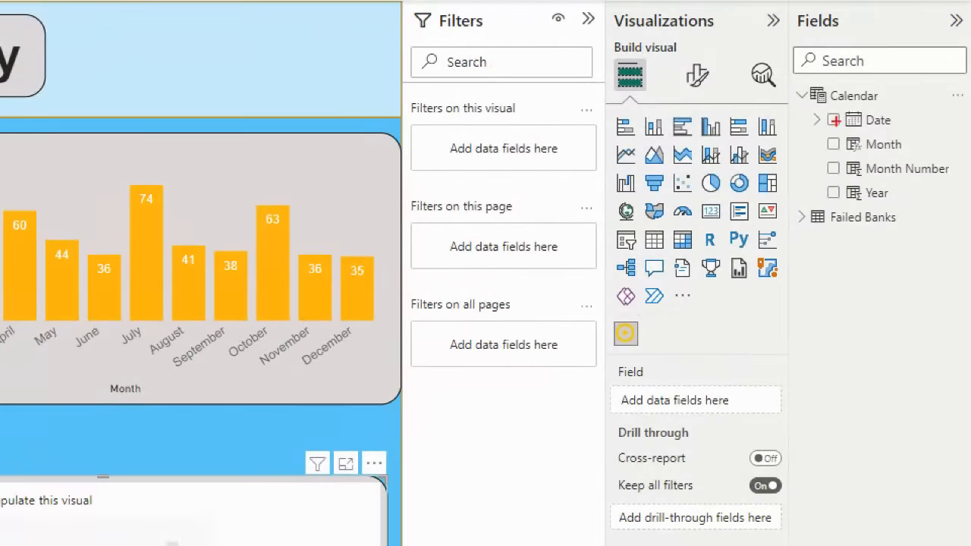
left_click_drag(824, 107, 897, 106)
left_click_drag(811, 176, 911, 208)
mouse_move(610, 379)
left_mouse_down()
mouse_move(758, 433)
mouse_move(792, 427)
left_mouse_up()
mouse_move(830, 285)
left_mouse_down()
mouse_move(763, 386)
mouse_move(843, 222)
left_mouse_up()
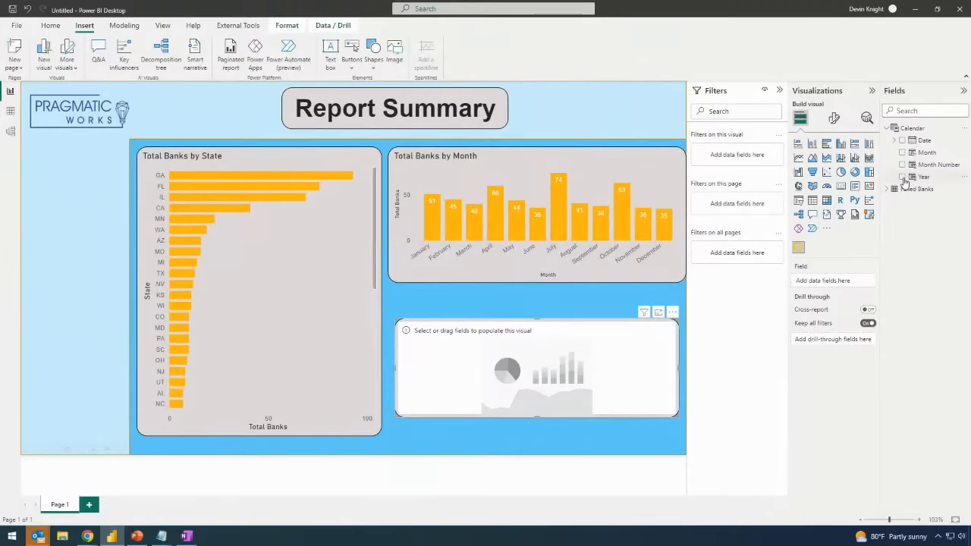
left_click(902, 177)
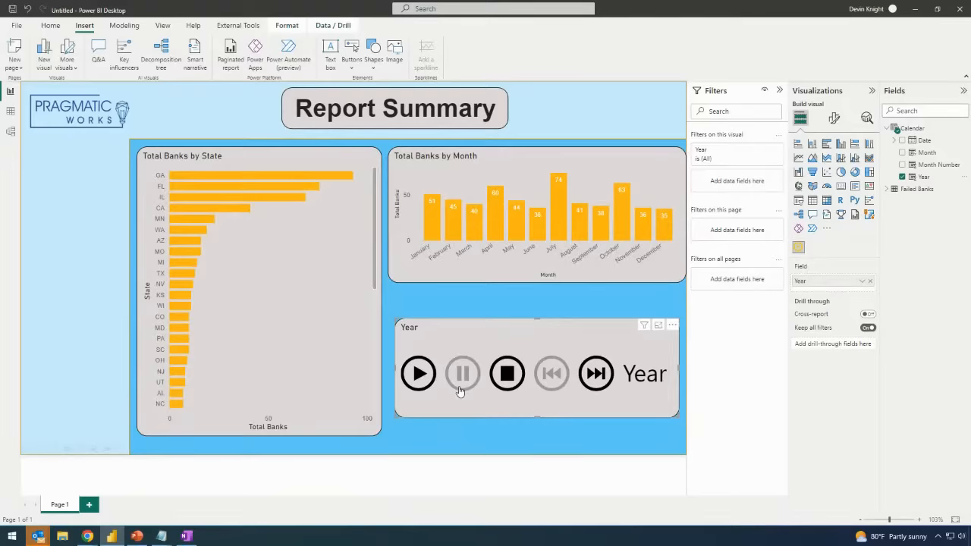
- Play the Year animation, pause it at 2009 to inspect the highlighted state and month bars, and stop playback
left_click(417, 374)
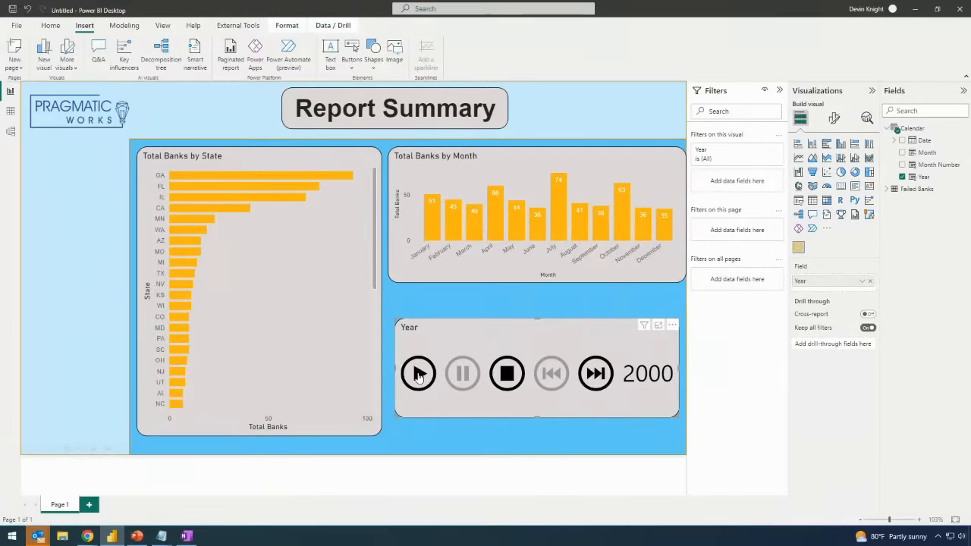
left_click(418, 376)
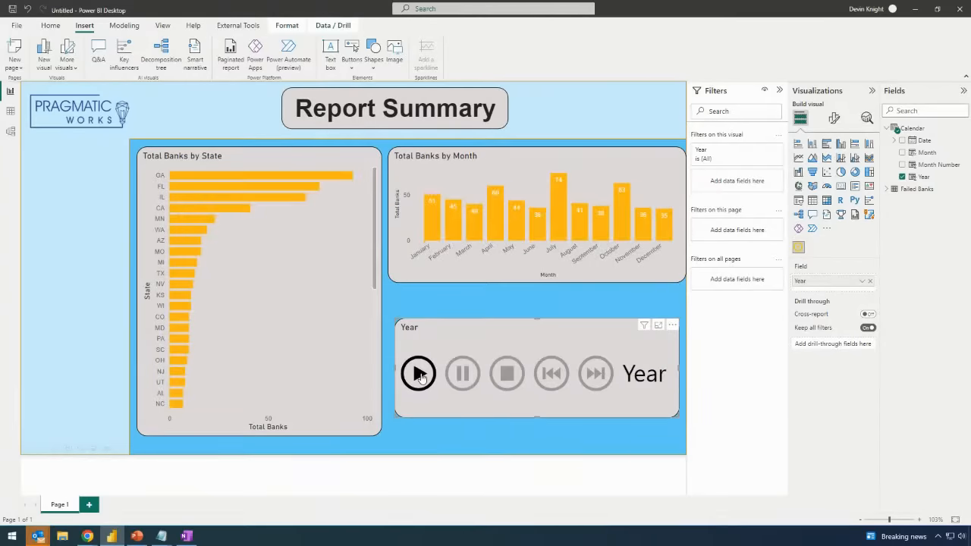
left_click(421, 376)
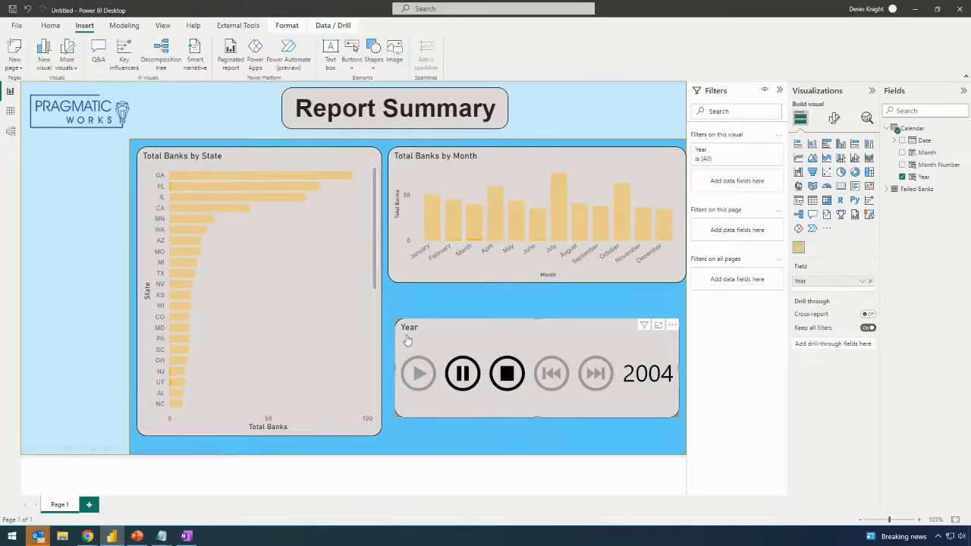
left_click(470, 379)
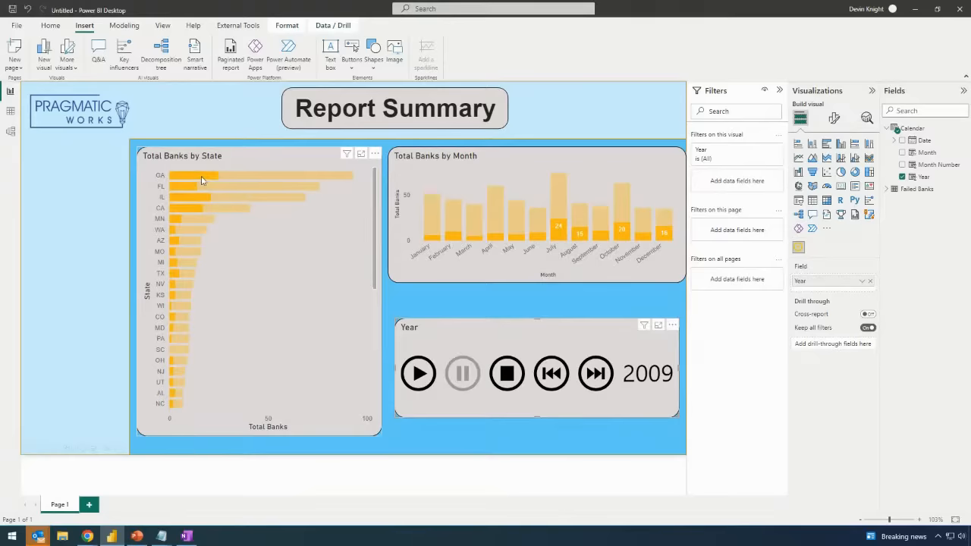
mouse_move(202, 181)
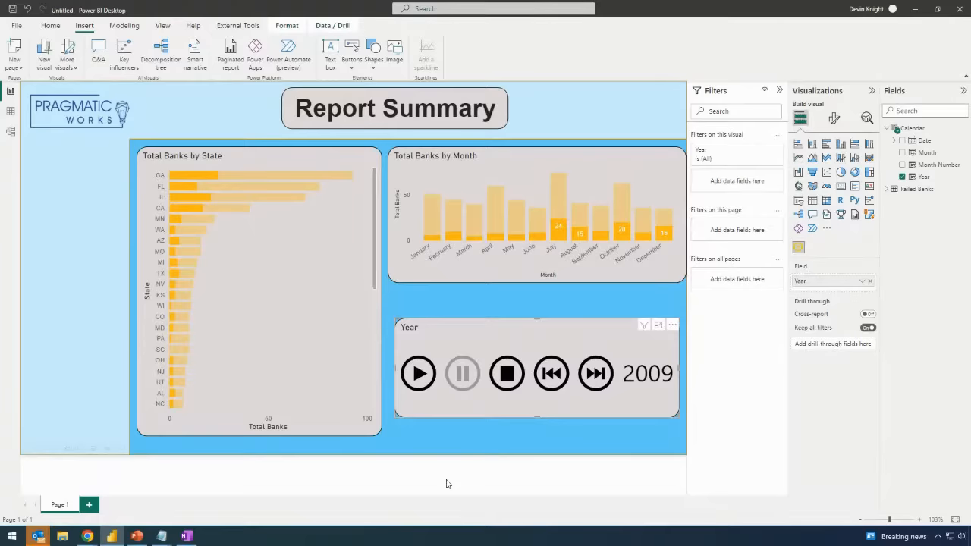
left_click(506, 387)
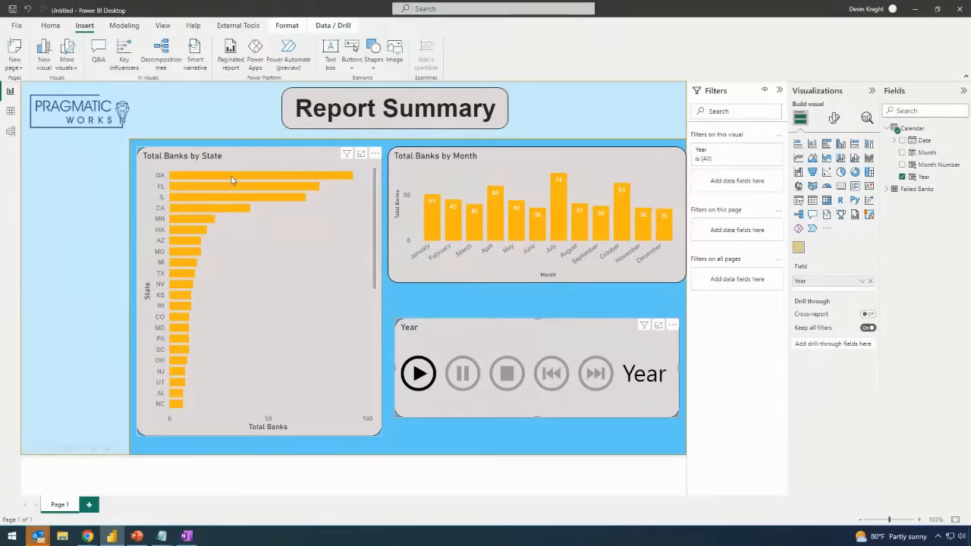
- Inspect the default tooltips on the GA and IL bars of the Total Banks by State chart
mouse_move(232, 179)
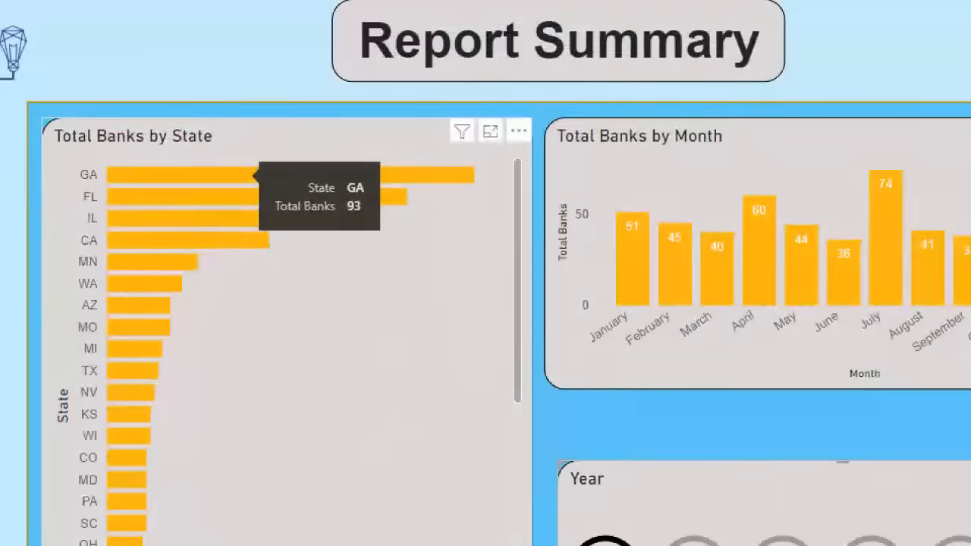
left_click_drag(243, 166, 294, 209)
left_click_drag(355, 240, 383, 237)
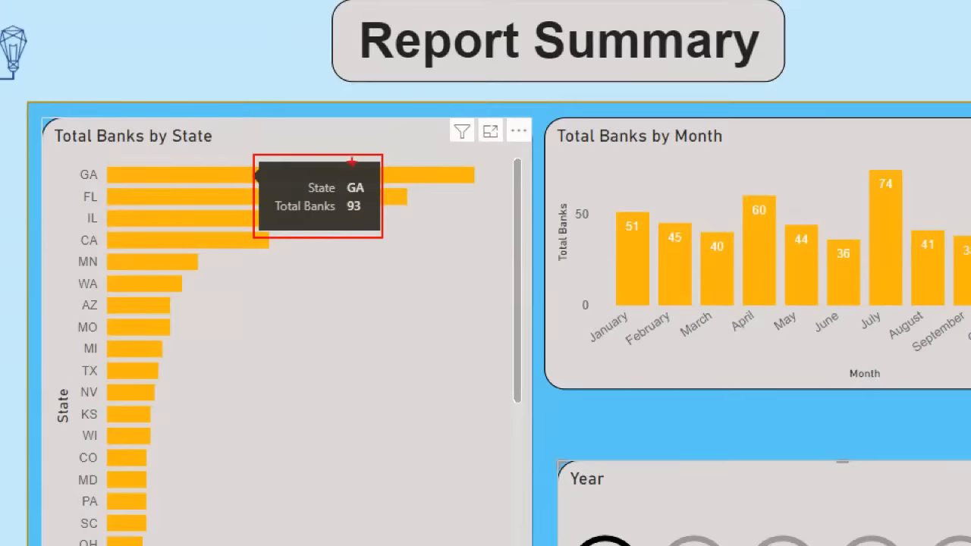
left_click_drag(383, 242, 392, 271)
type("tToo")
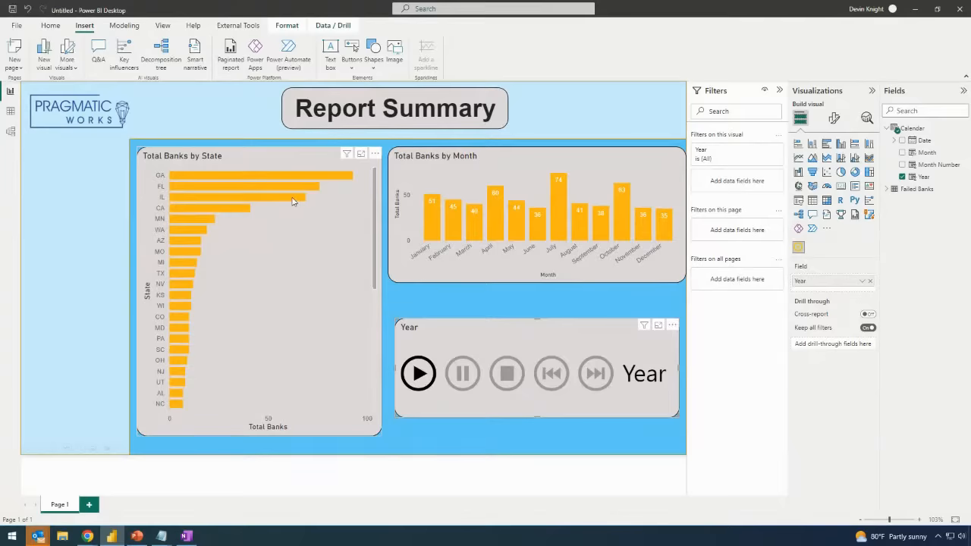
mouse_move(293, 200)
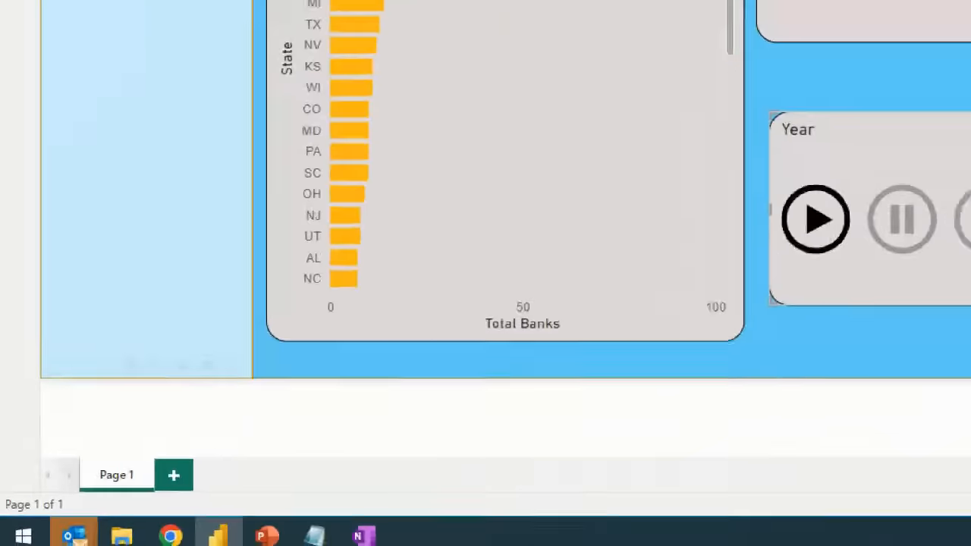
- Add a second blank page to the report and switch between it and the first page
left_click_drag(80, 451, 218, 498)
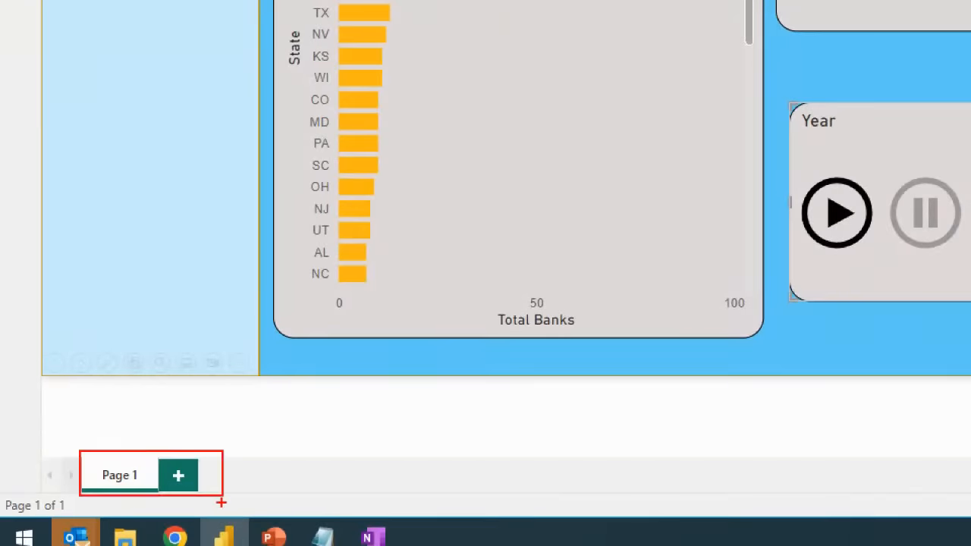
left_click_drag(218, 452, 254, 441)
left_click_drag(166, 462, 192, 491)
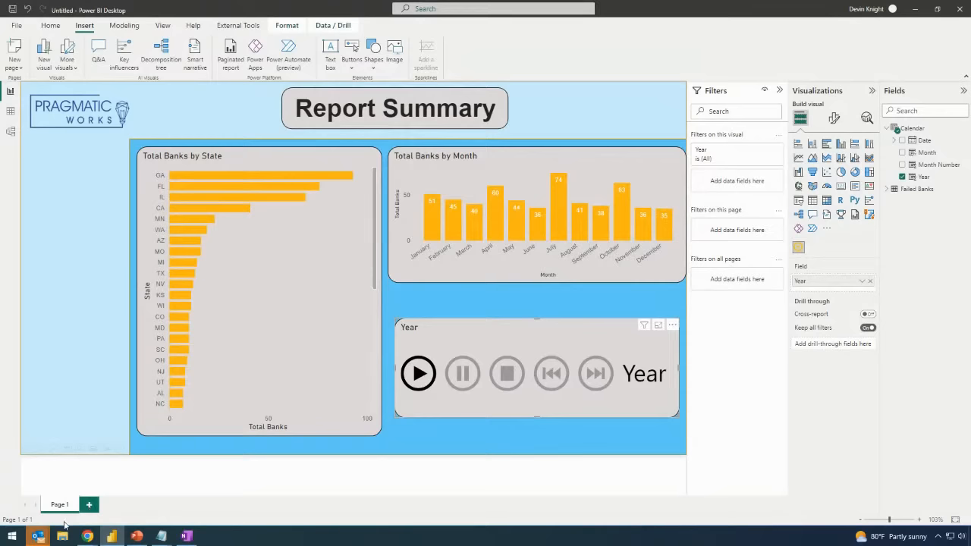
left_click(89, 506)
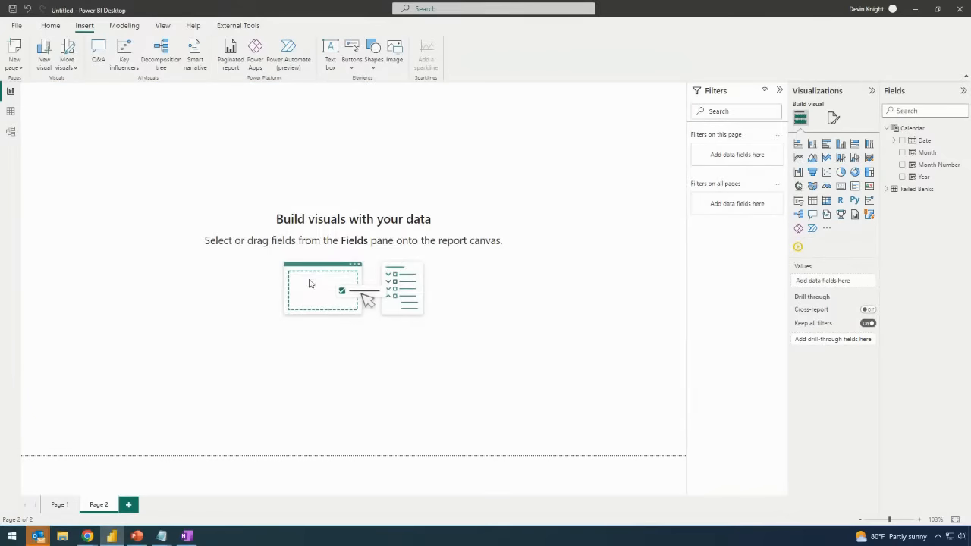
left_click(57, 505)
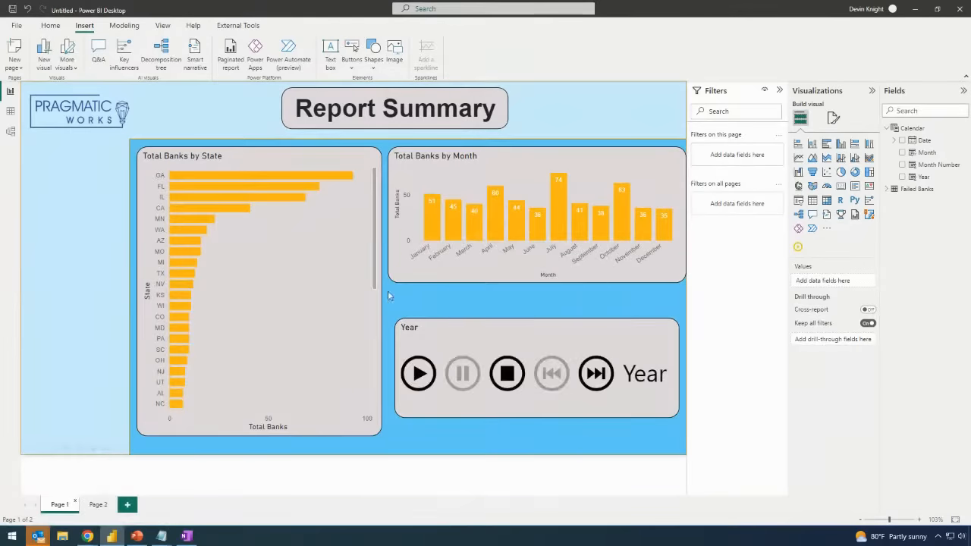
left_click(112, 503)
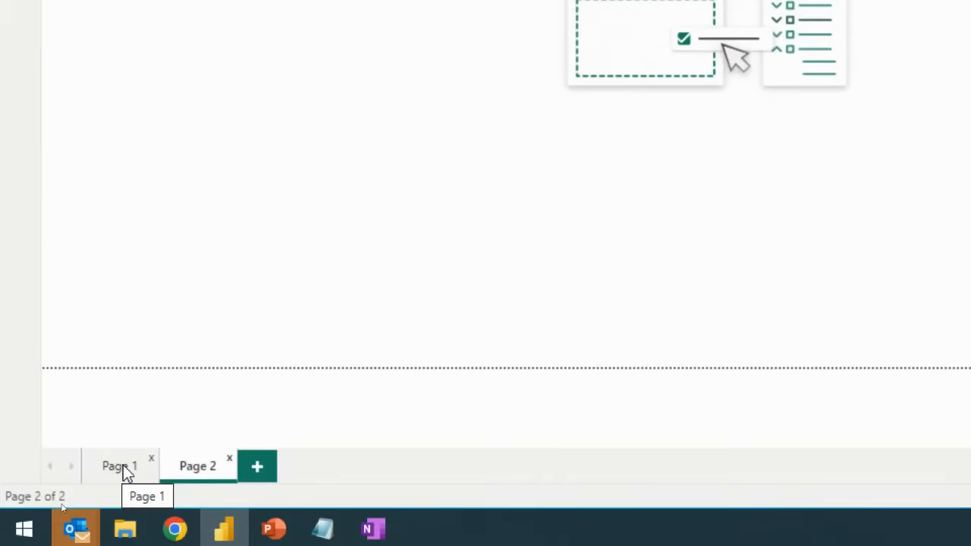
- Rename Page 1 as "Report Summary" and Page 2 as "Tooltip"
double_click(123, 465)
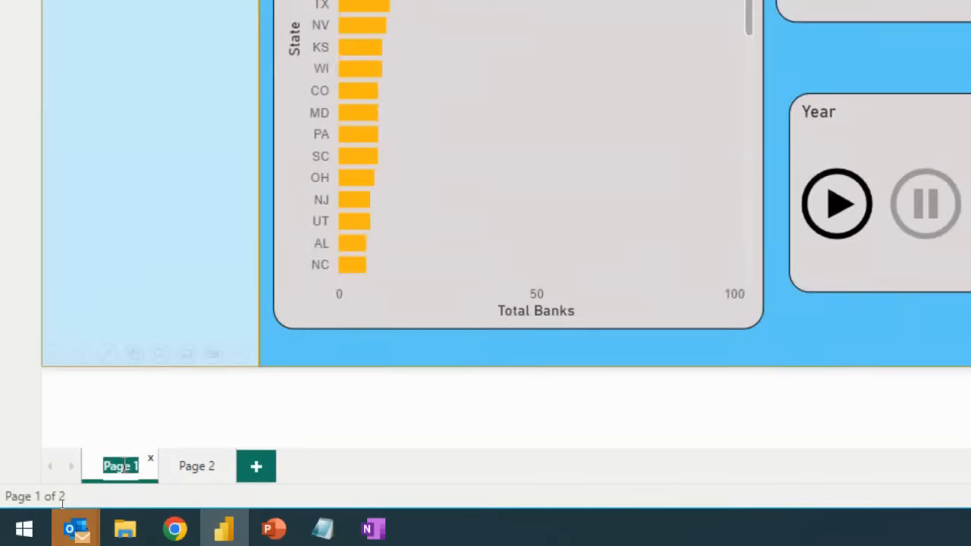
type("Repor")
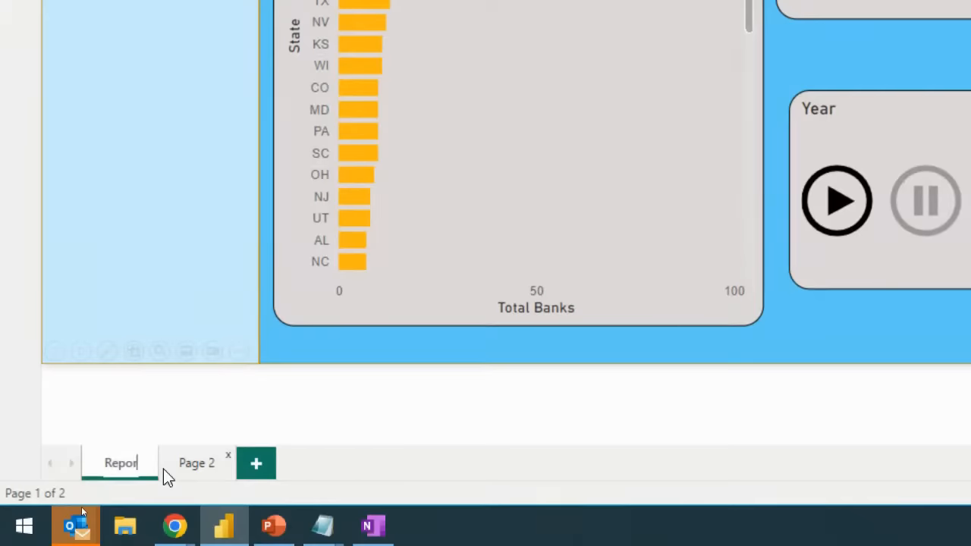
type("t Summary")
key("Return")
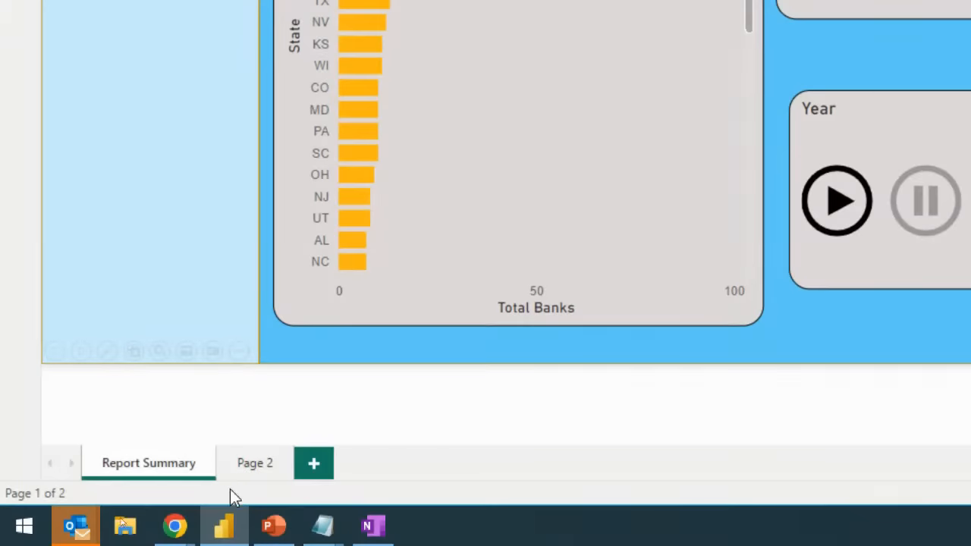
double_click(270, 466)
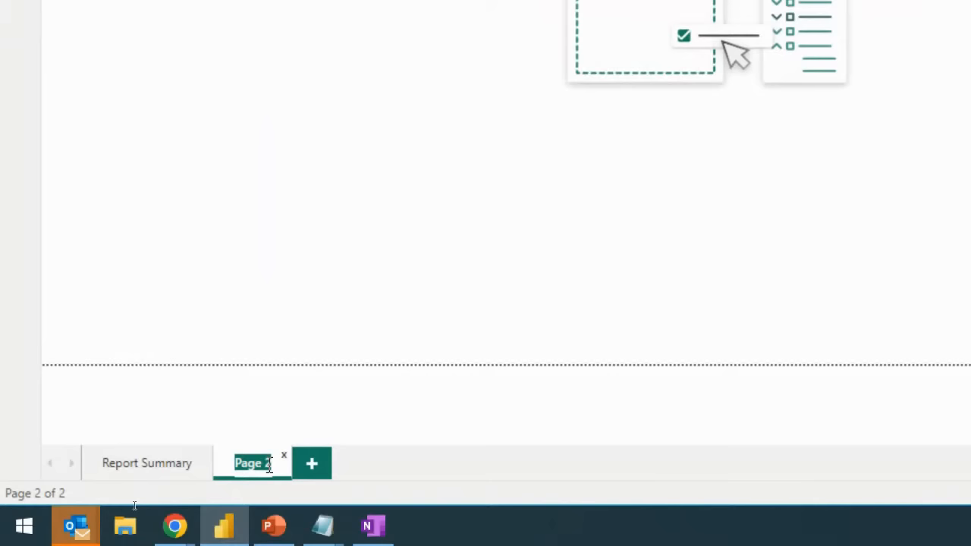
type("Tooltip")
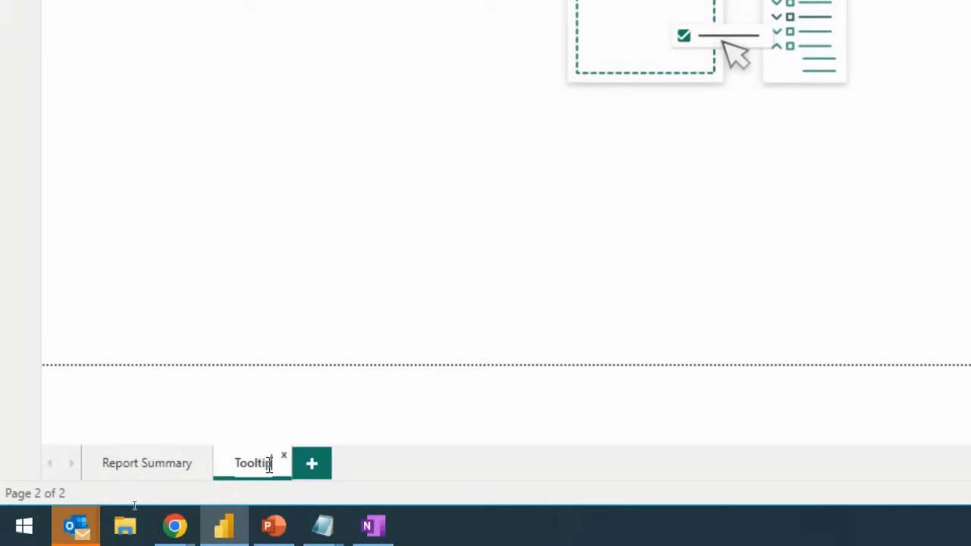
key("Return")
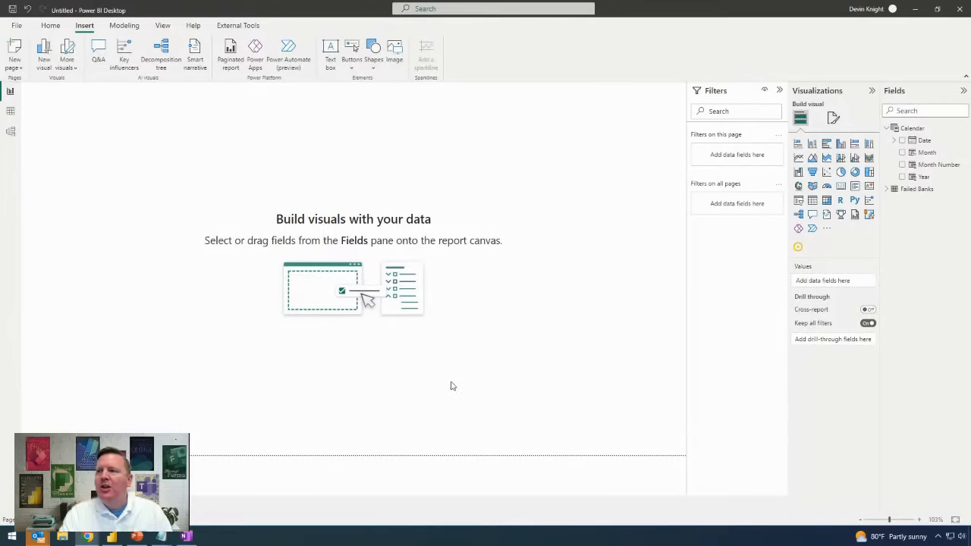
- Allow the Tooltip page to be used as a tooltip in its page information settings and return to the blank canvas
left_click(833, 119)
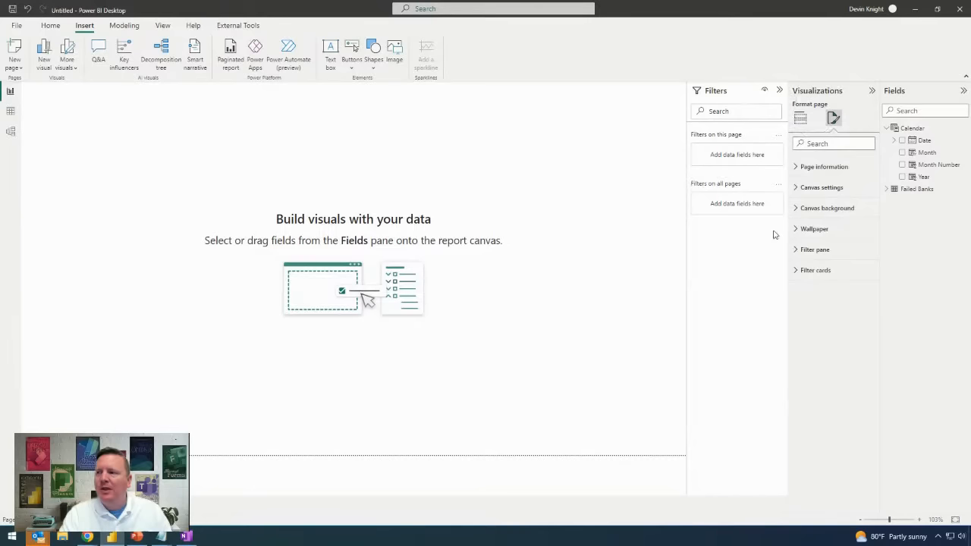
left_click(796, 169)
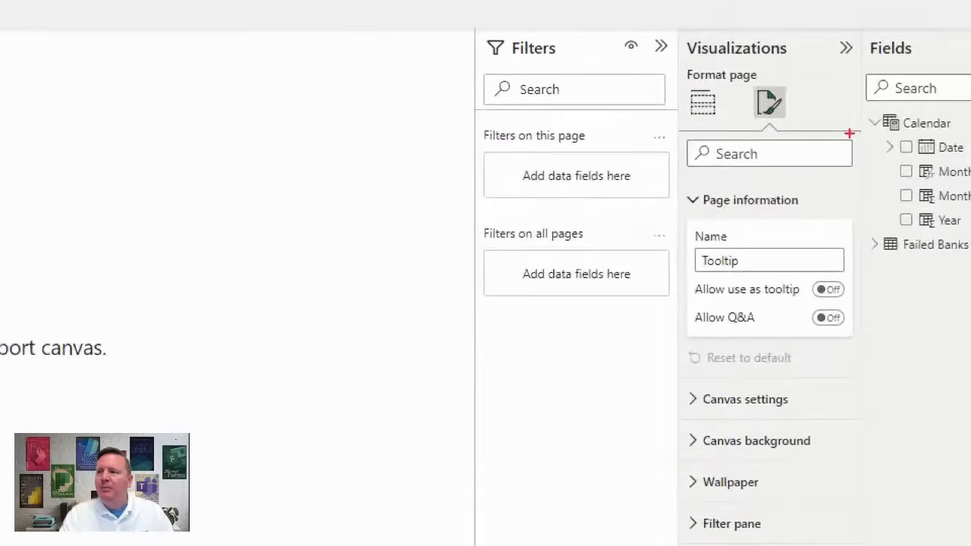
left_click_drag(792, 72, 749, 136)
mouse_move(687, 276)
left_mouse_down()
mouse_move(843, 299)
mouse_move(876, 347)
left_mouse_up()
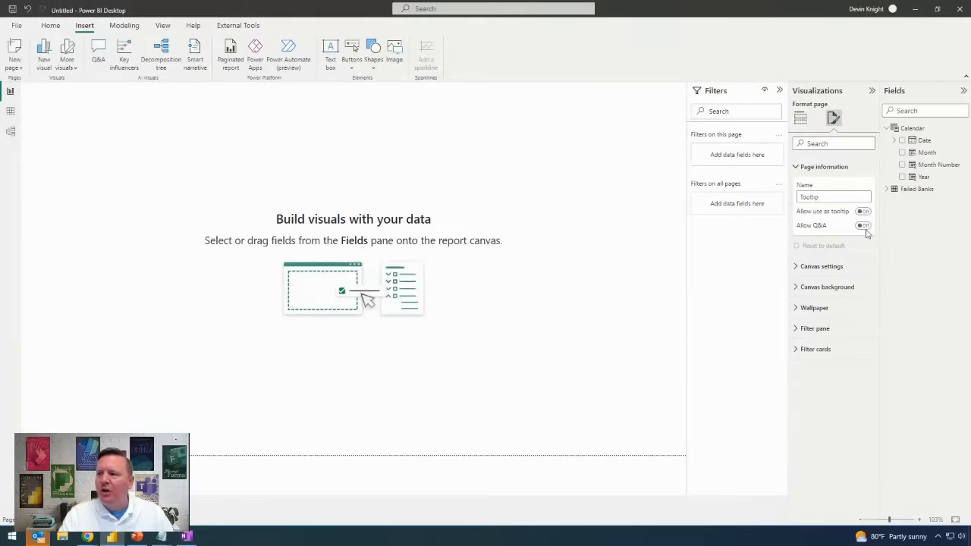
left_click(863, 211)
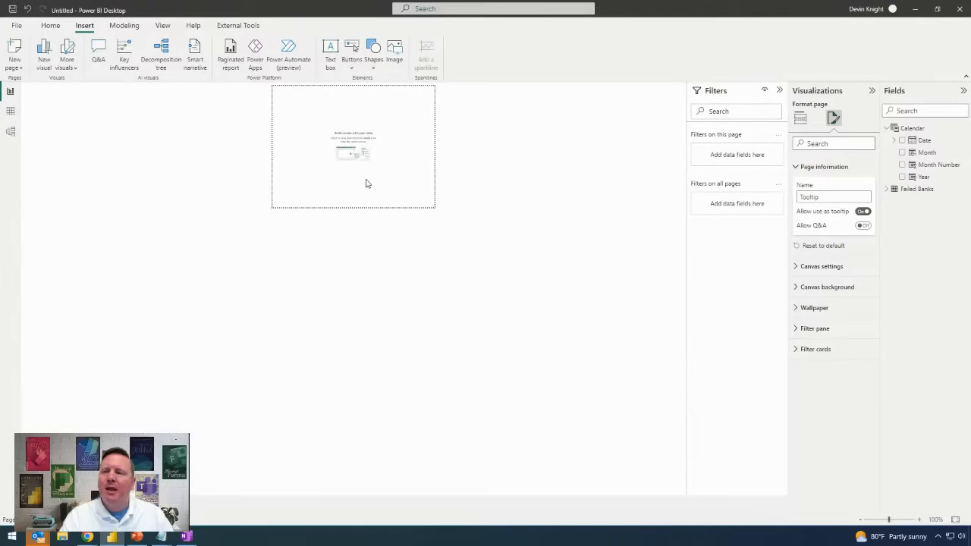
left_click(335, 186)
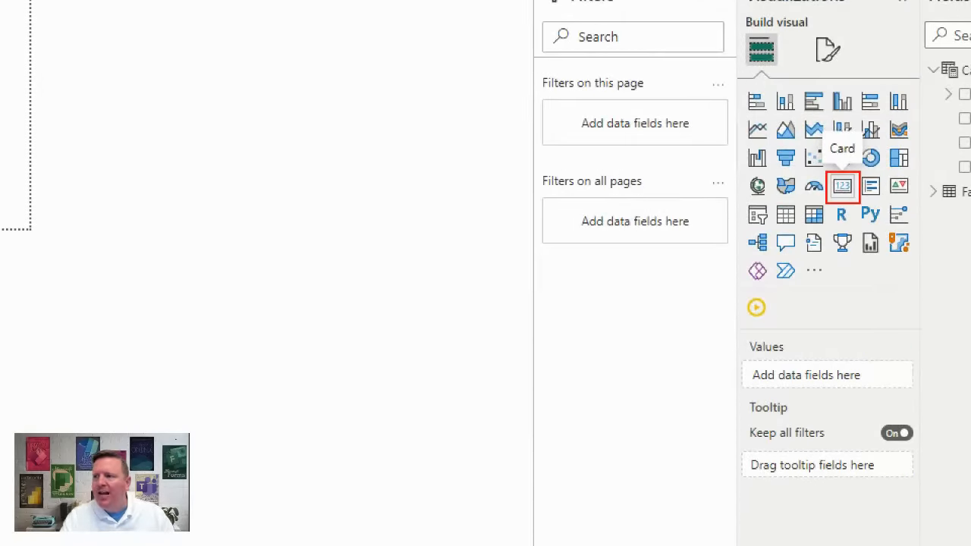
- Add a card showing Total Banks to the Tooltip page, shrunk to a narrow tile along the page's left edge
left_click(842, 186)
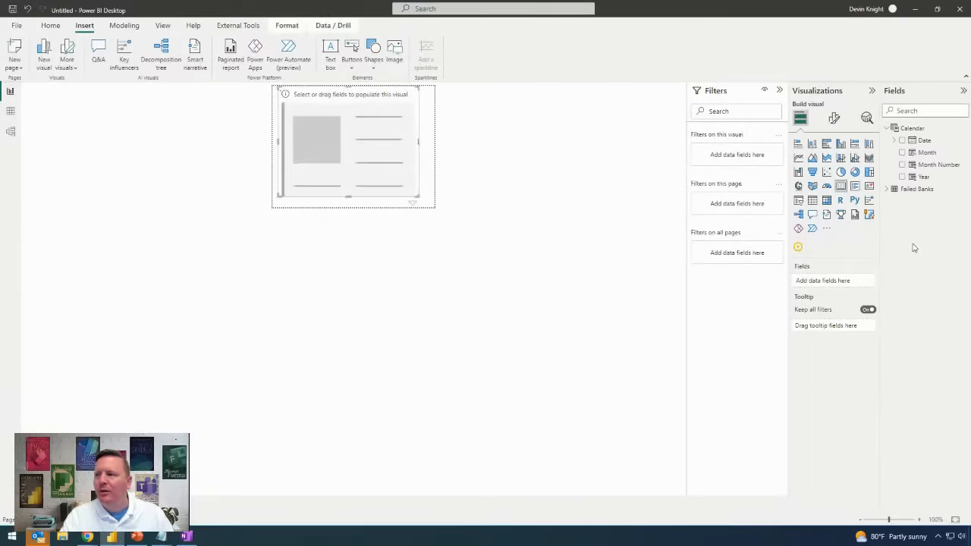
left_click(888, 189)
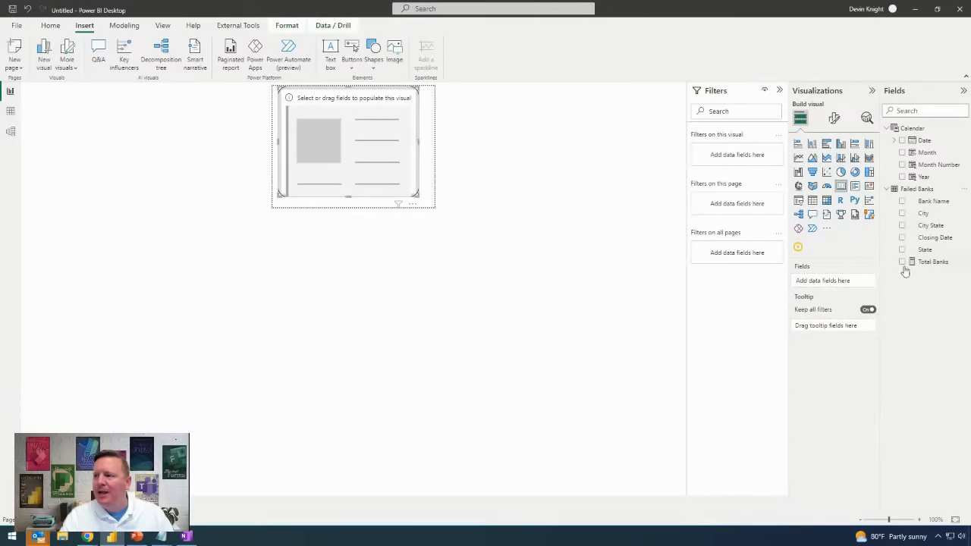
left_click(902, 263)
left_click_drag(417, 195, 335, 173)
left_click_drag(305, 117, 301, 136)
- Add a map filling the space beside the card, with City State as location and Total Banks as bubble size
left_click(401, 153)
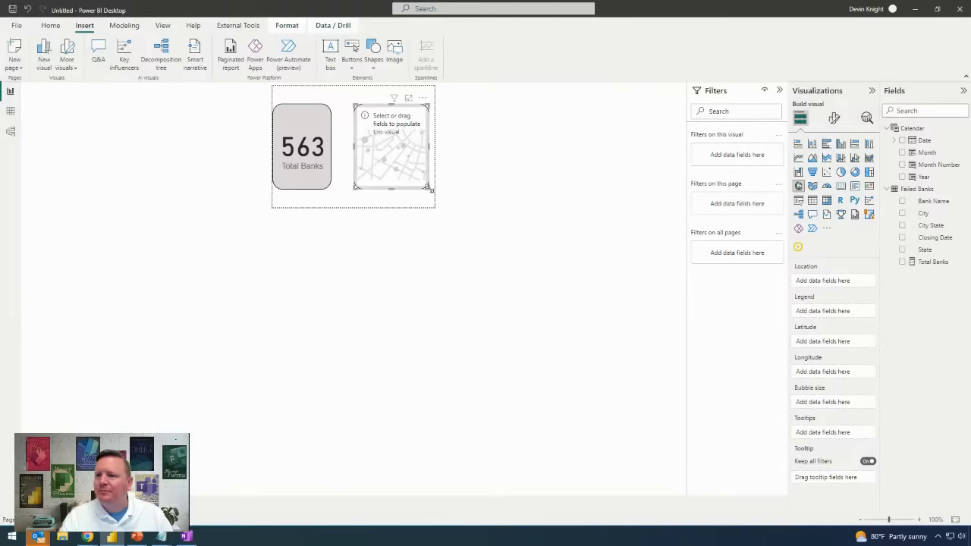
left_click_drag(430, 189, 434, 216)
left_click_drag(357, 106, 337, 88)
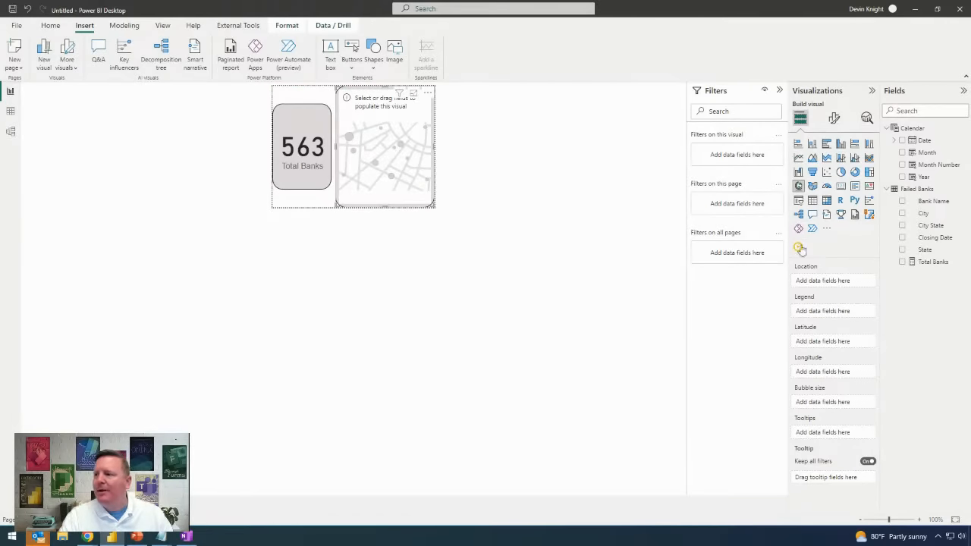
left_click(902, 262)
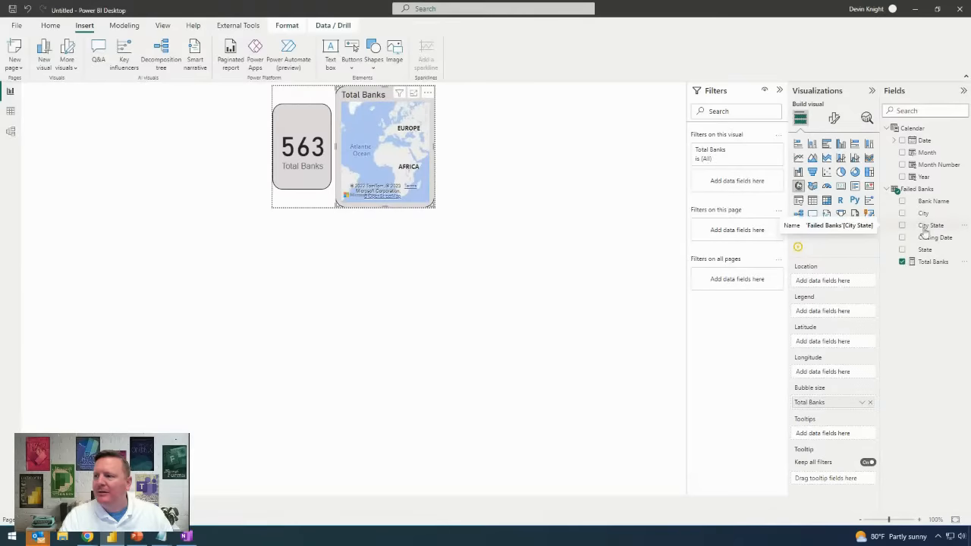
left_click_drag(926, 228, 841, 284)
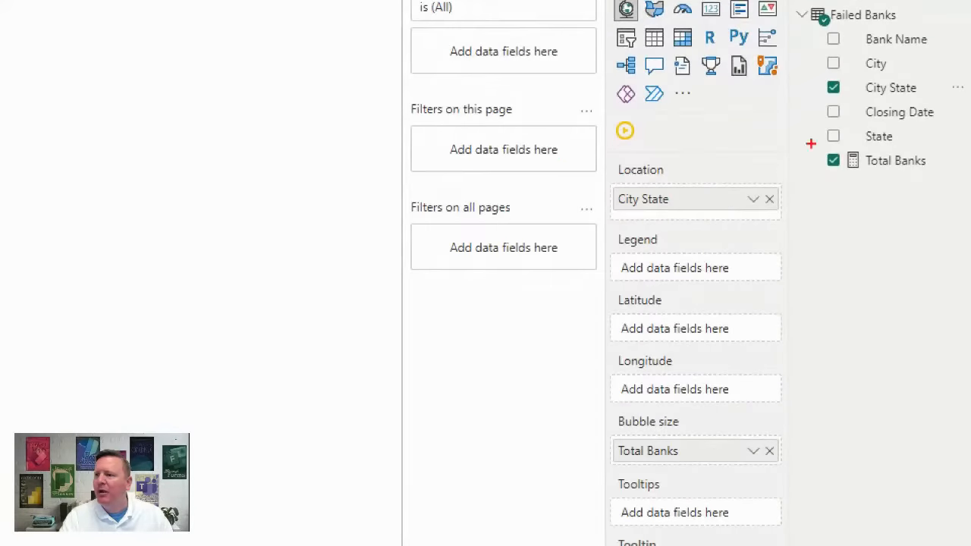
left_click_drag(809, 66, 959, 102)
left_click_drag(700, 184, 823, 100)
left_click_drag(806, 144, 946, 175)
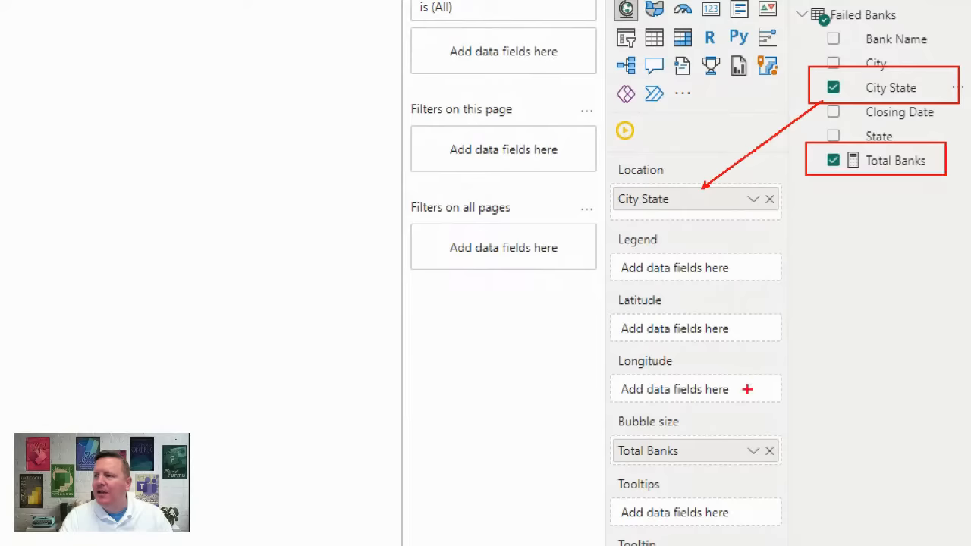
left_click_drag(773, 435, 853, 176)
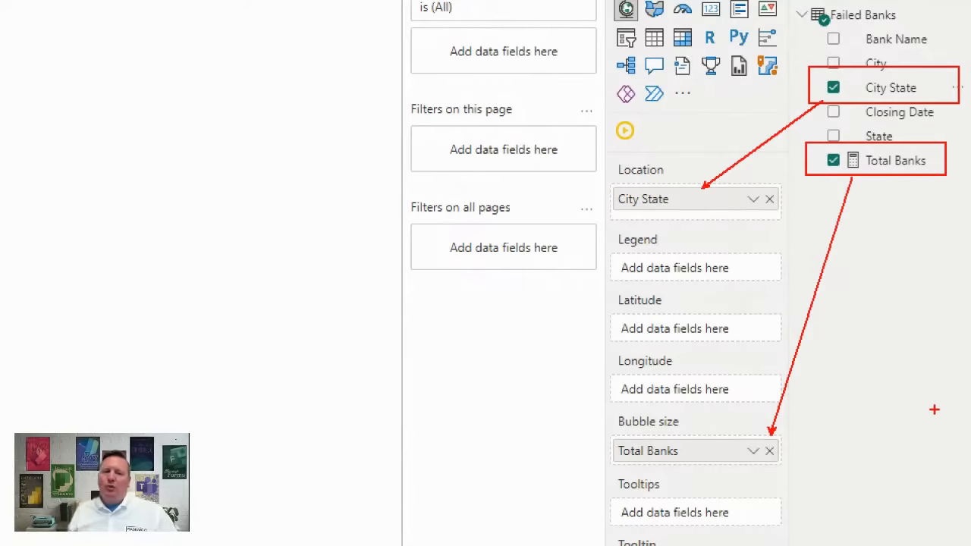
key("Escape")
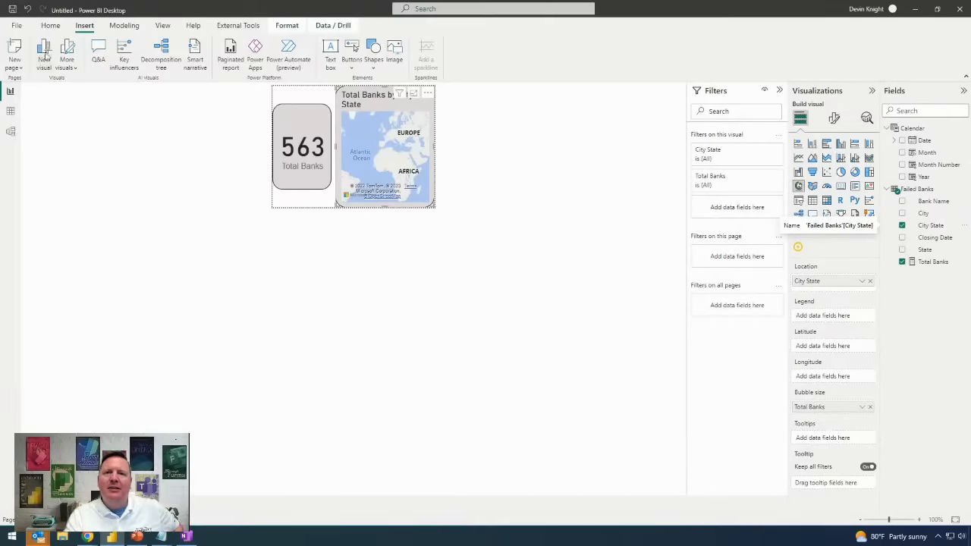
- View the Options and settings page of the application and return to the Tooltip page canvas
left_click(14, 25)
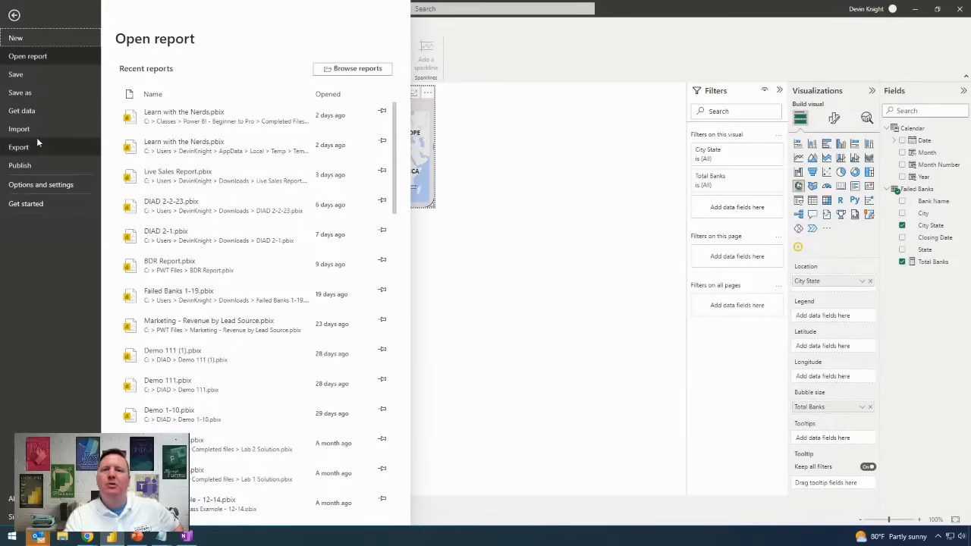
left_click(52, 185)
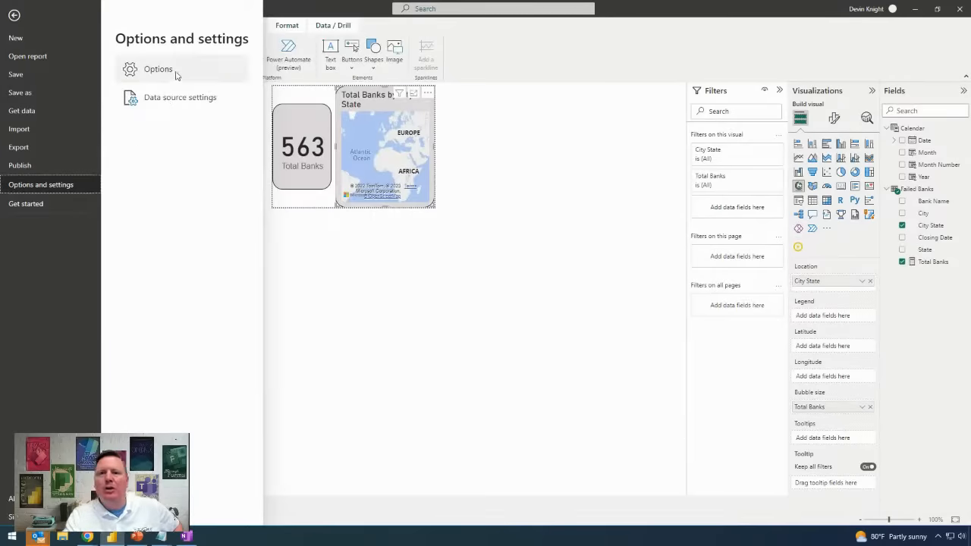
left_click(511, 202)
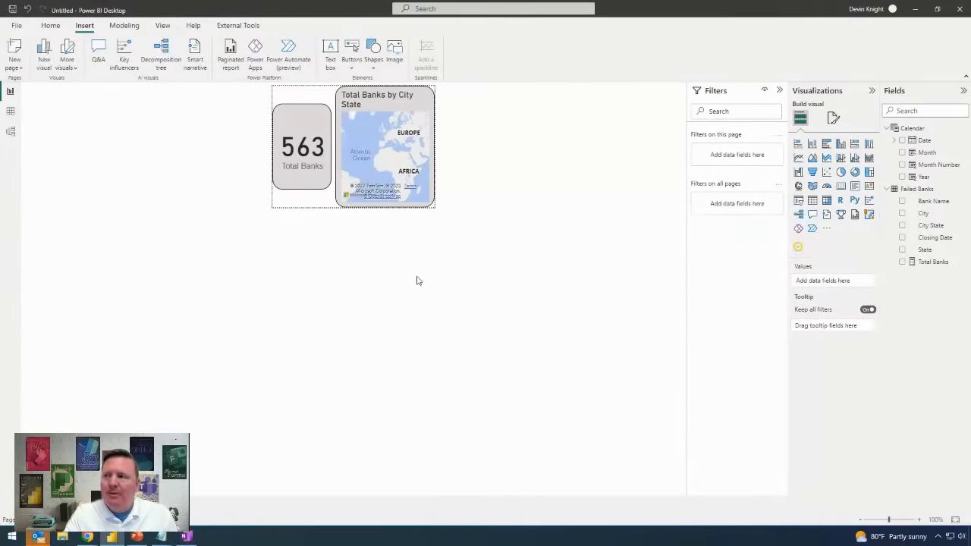
- Centre the map on North America and set the City State column's data category to Place
left_click(417, 189)
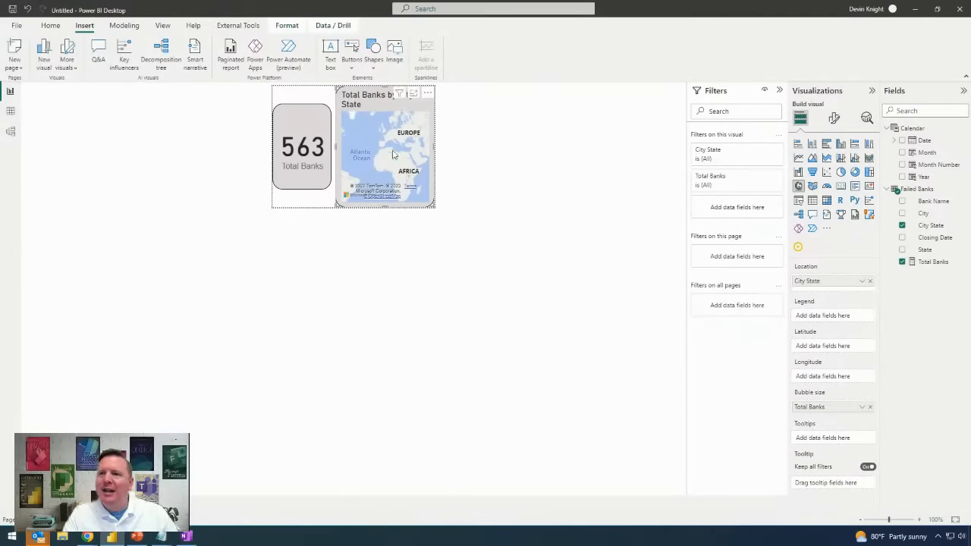
mouse_move(369, 149)
left_mouse_down()
mouse_move(411, 152)
mouse_move(390, 147)
mouse_move(371, 163)
left_mouse_up()
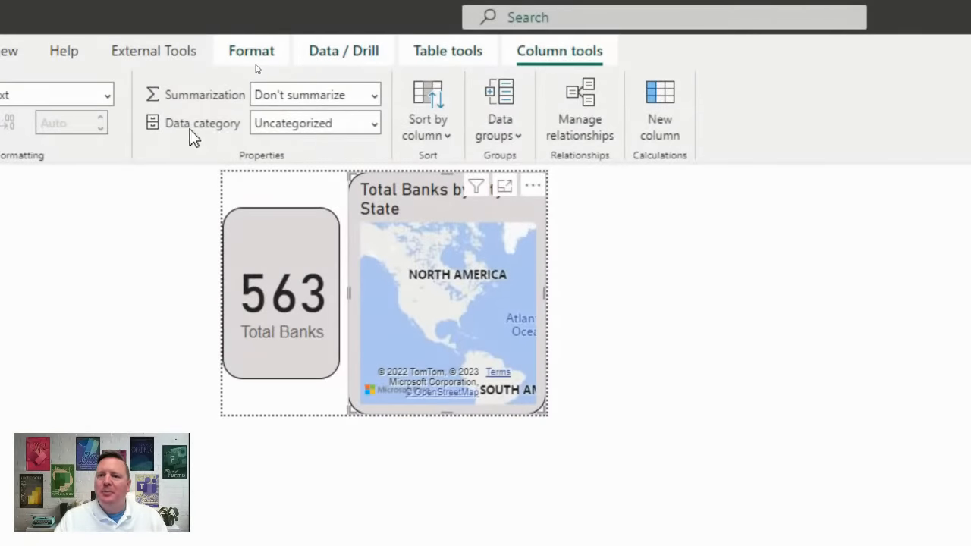
left_click(373, 129)
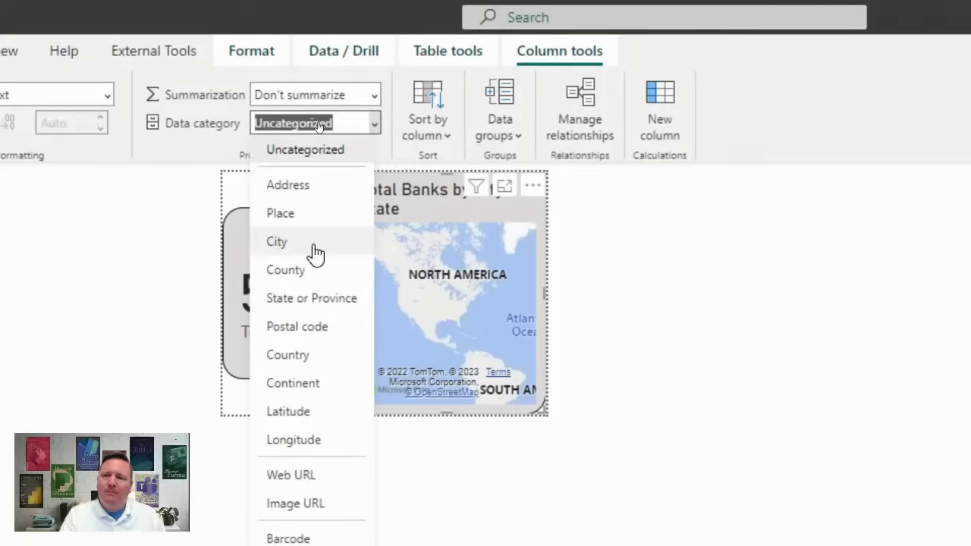
left_click(311, 216)
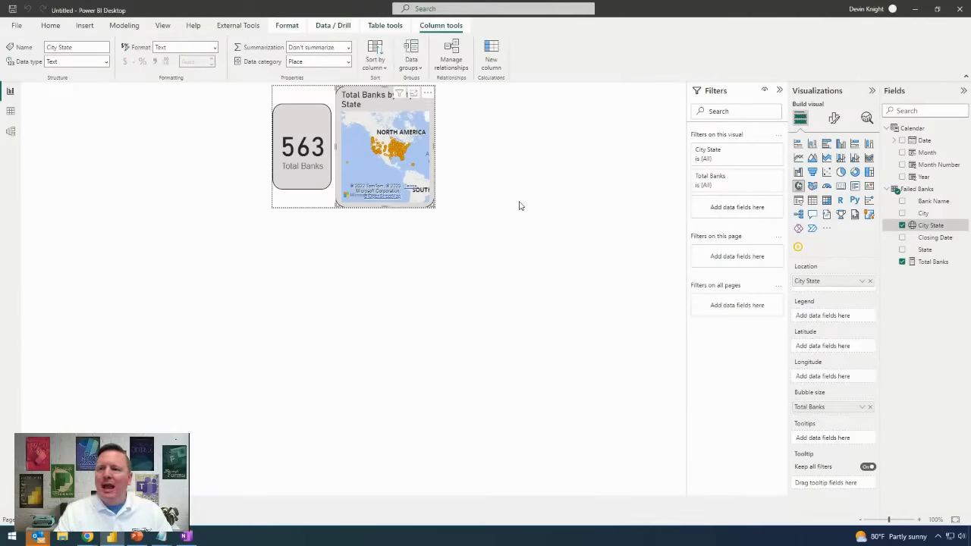
left_click(536, 228)
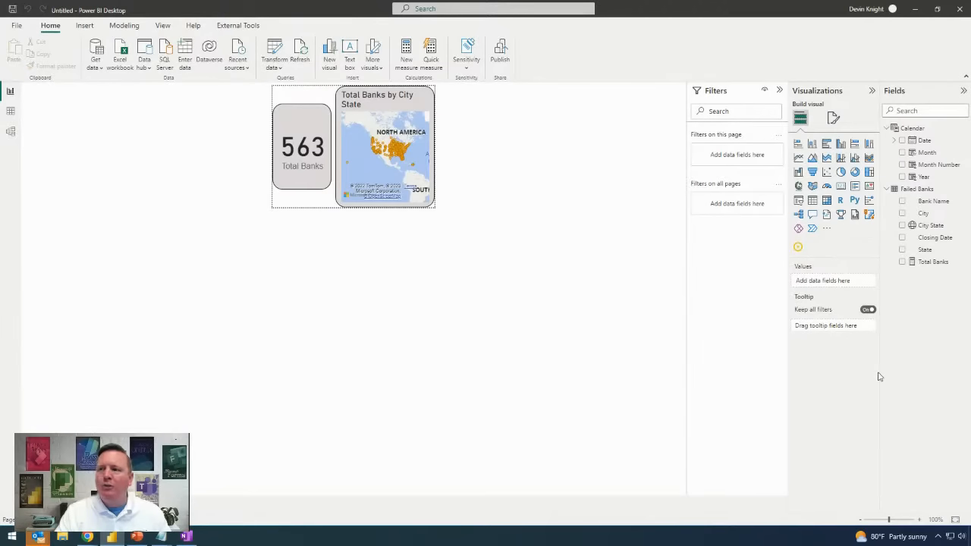
mouse_move(883, 287)
left_mouse_down()
mouse_move(777, 336)
mouse_move(783, 365)
left_mouse_up()
mouse_move(789, 300)
left_mouse_down()
mouse_move(735, 300)
mouse_move(880, 344)
left_mouse_up()
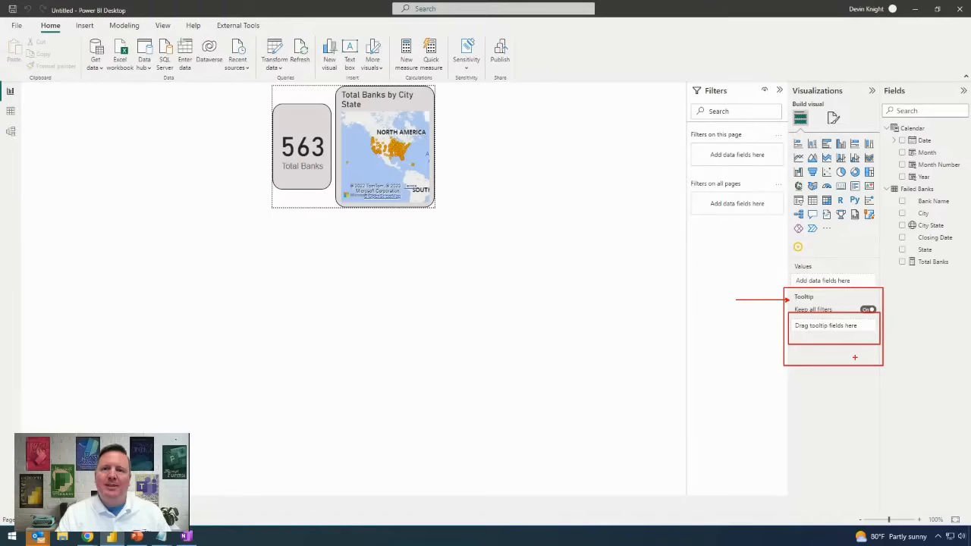
key("ctrl+z")
key("ctrl+z")
key("ctrl+z")
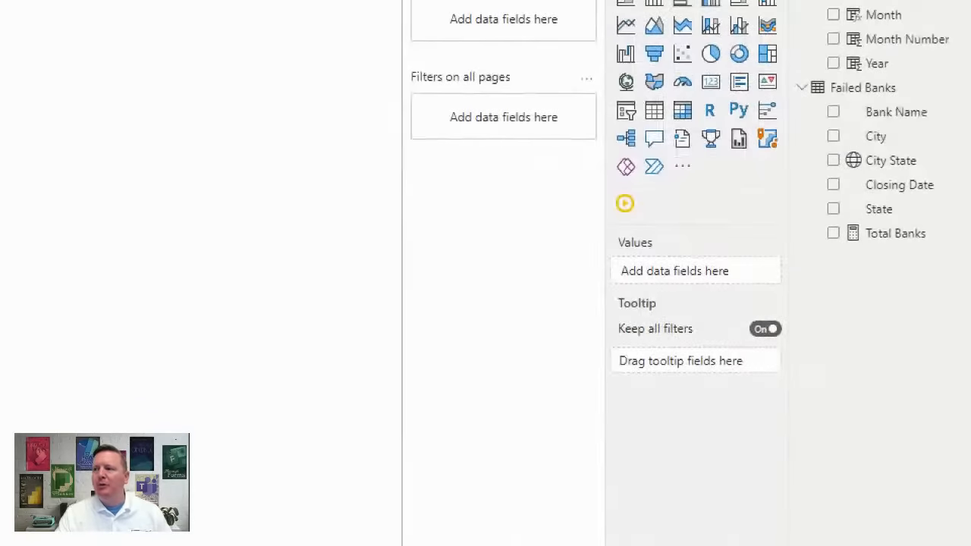
left_click_drag(810, 195, 942, 222)
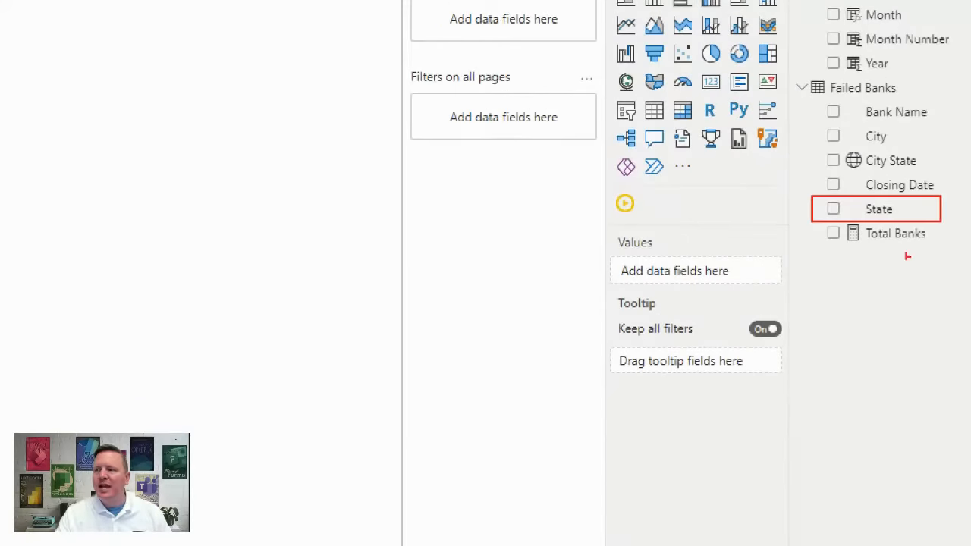
mouse_move(602, 337)
left_mouse_down()
mouse_move(747, 408)
mouse_move(792, 399)
left_mouse_up()
mouse_move(789, 337)
left_mouse_down()
mouse_move(850, 214)
mouse_move(857, 226)
left_mouse_up()
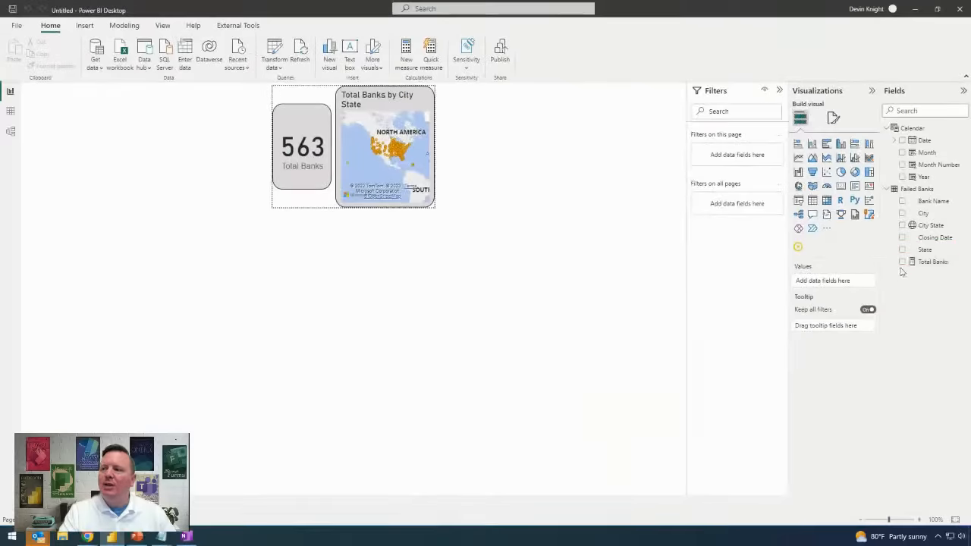
- Add State as the tooltip field of the Tooltip page and collapse its filter card
left_click_drag(887, 209, 849, 243)
left_click_drag(911, 267, 842, 334)
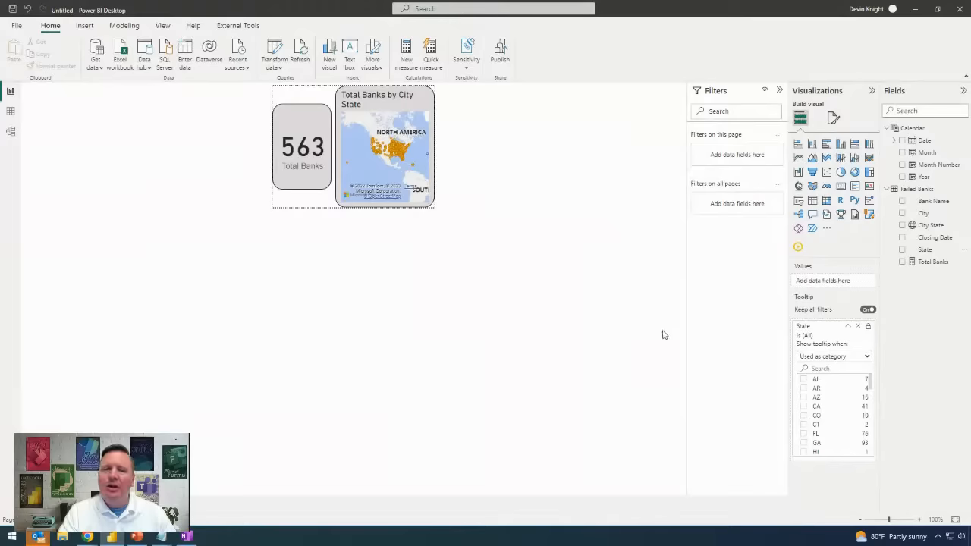
left_click(848, 326)
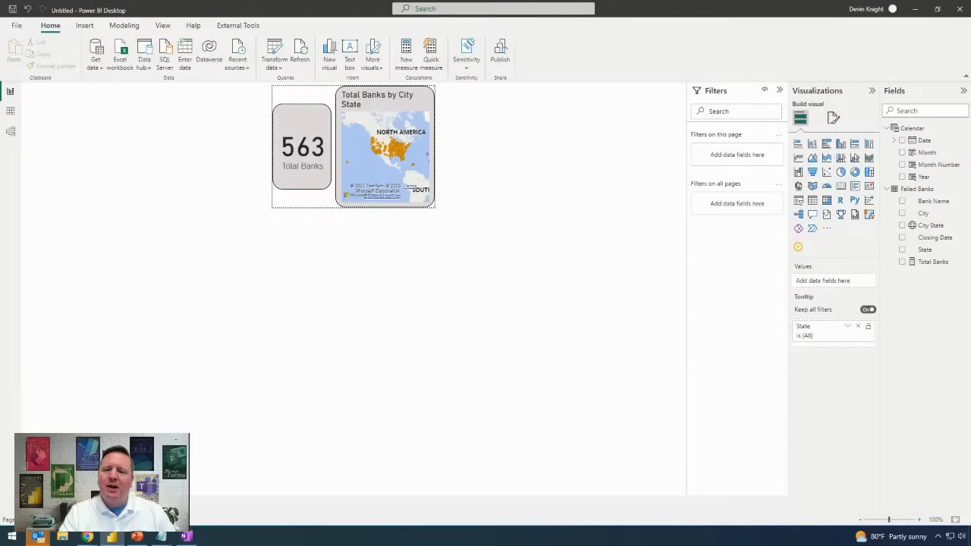
- Return to the Report Summary page and check the tooltips on the IL and CA state bars and the May bar
left_click(80, 506)
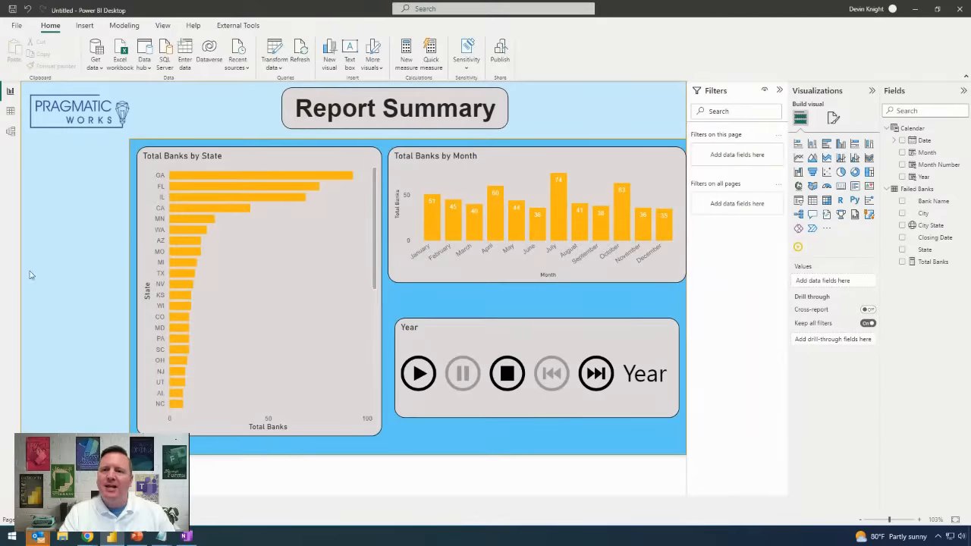
mouse_move(194, 199)
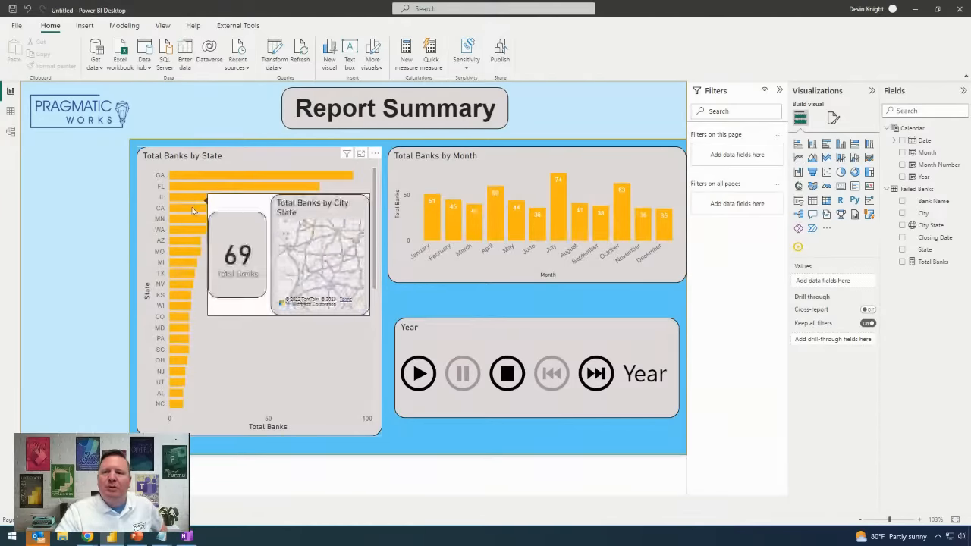
mouse_move(192, 210)
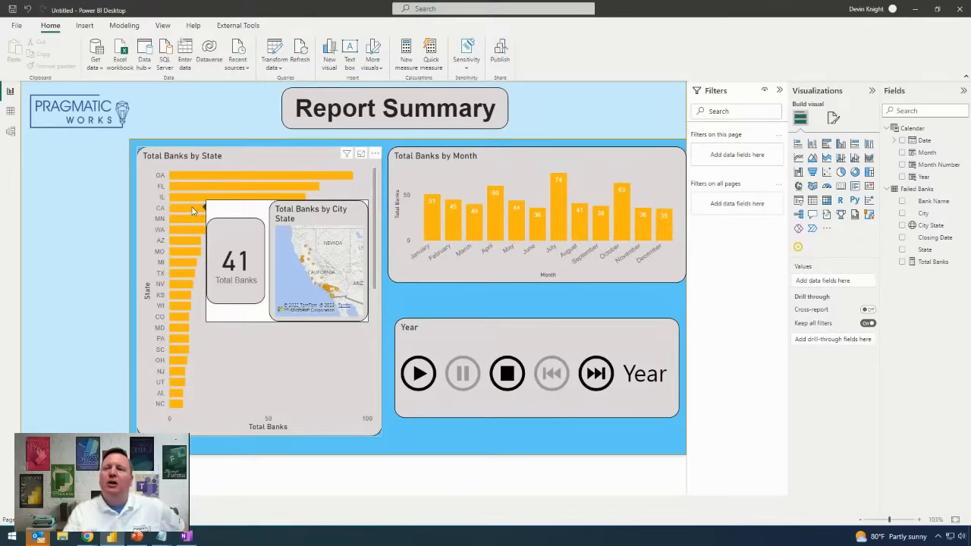
mouse_move(519, 215)
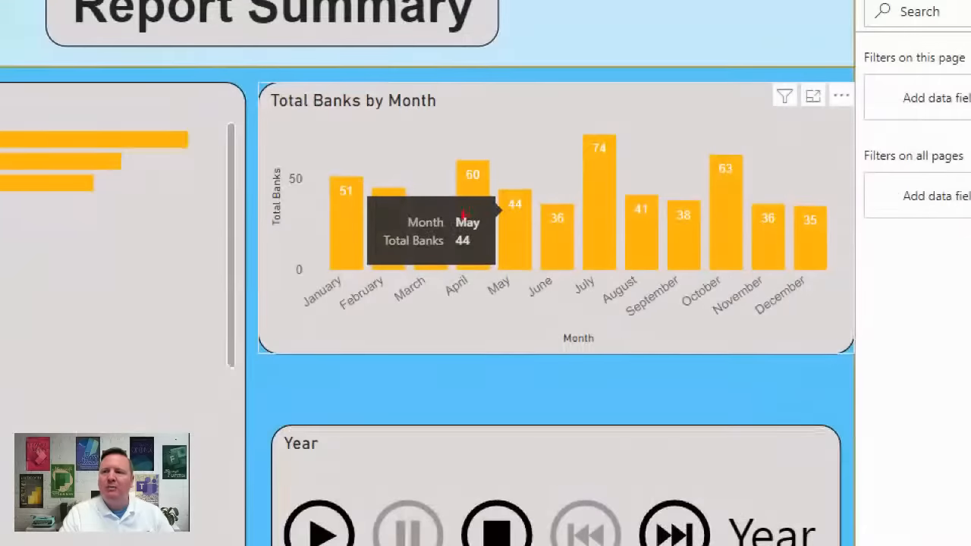
left_click_drag(430, 196, 521, 249)
key("Escape")
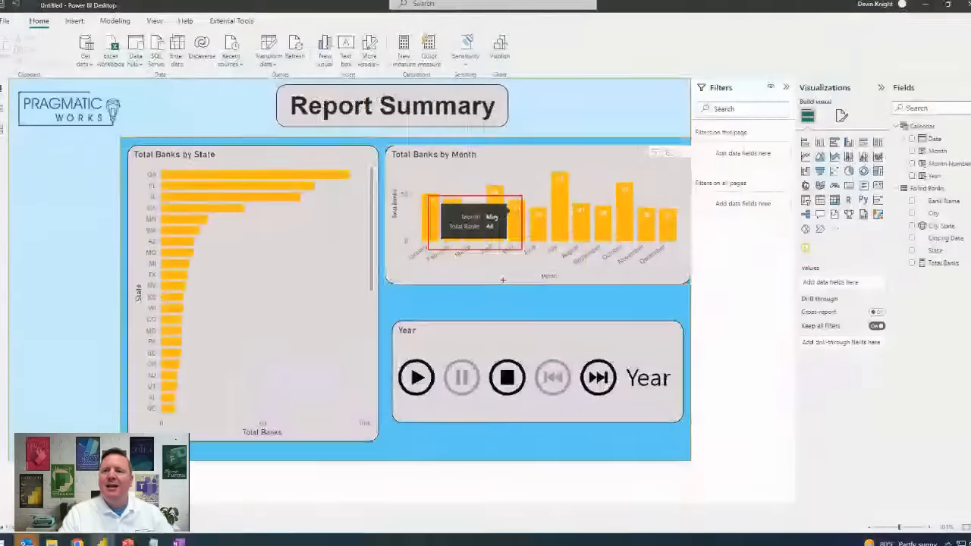
mouse_move(280, 190)
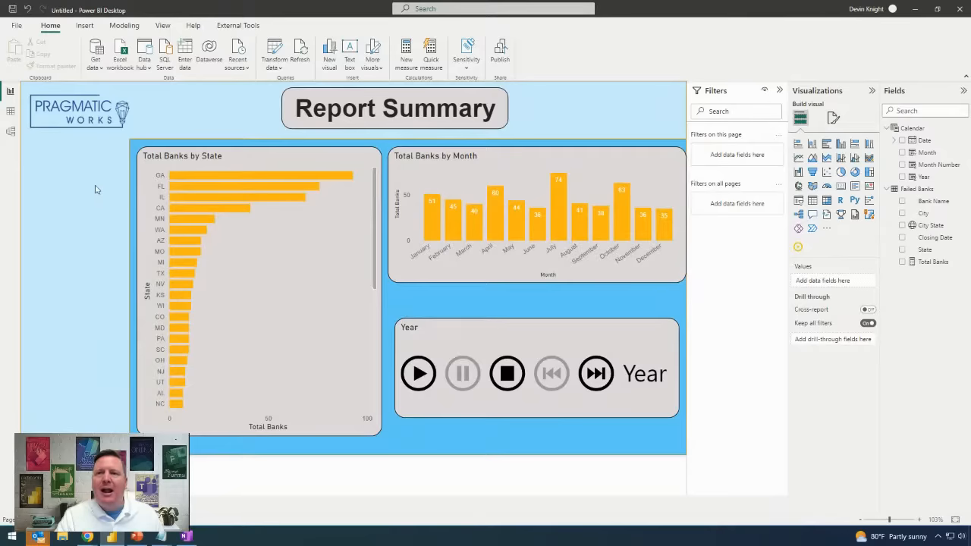
- Insert a page navigator and fit it as a compact button below the logo, beside the Total Banks by State chart
left_click(85, 26)
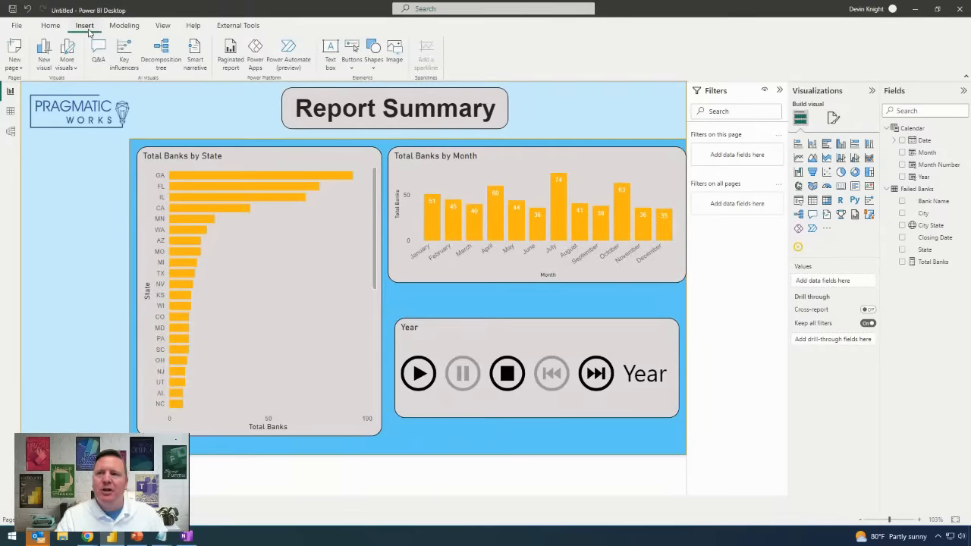
left_click(351, 70)
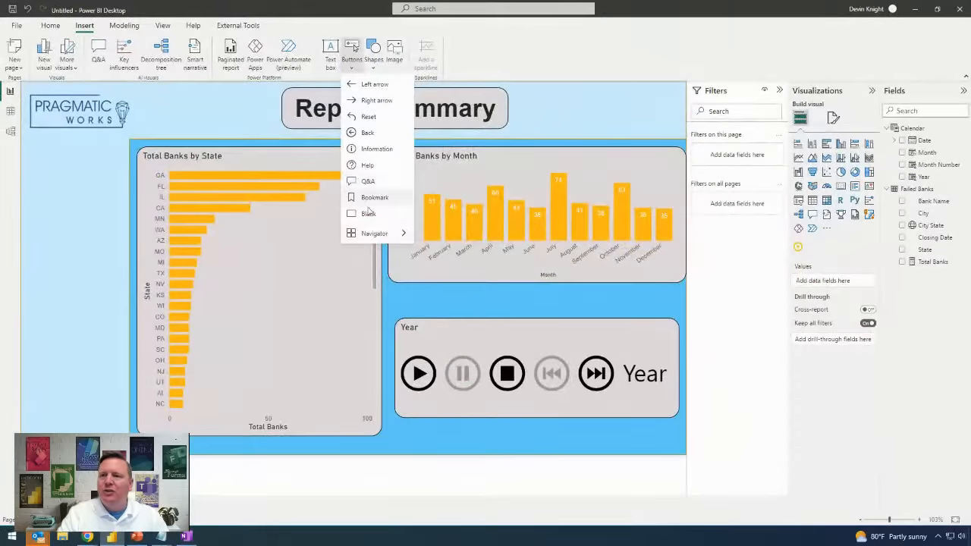
mouse_move(714, 472)
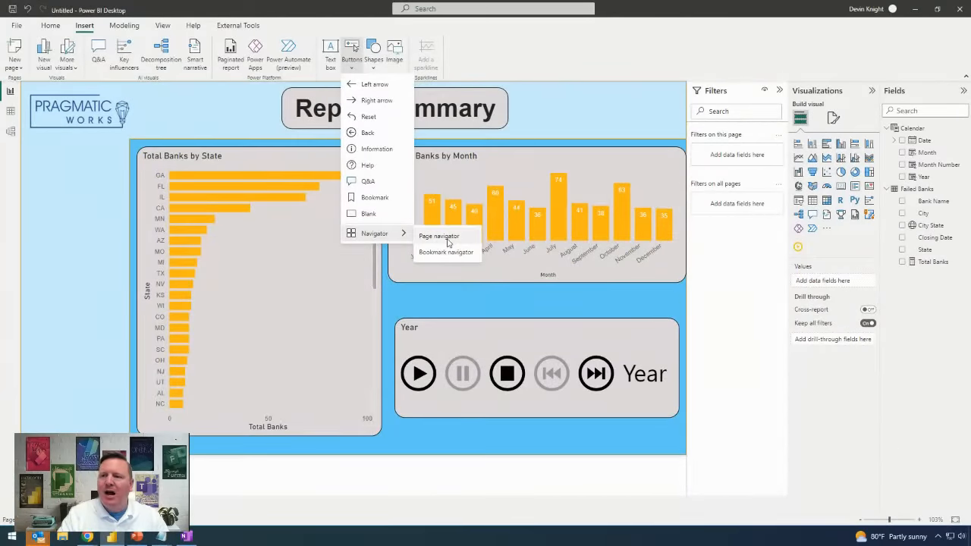
left_click(447, 241)
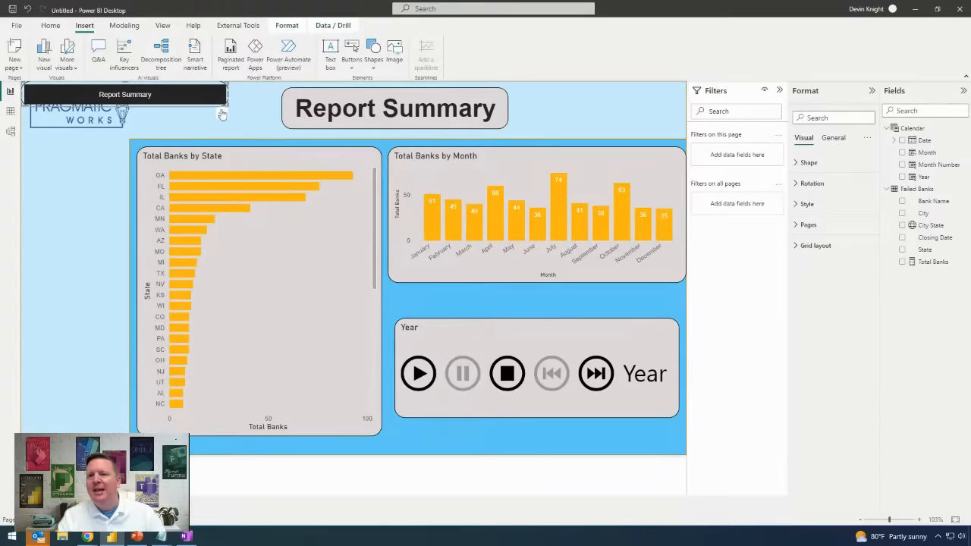
left_click_drag(226, 105, 116, 176)
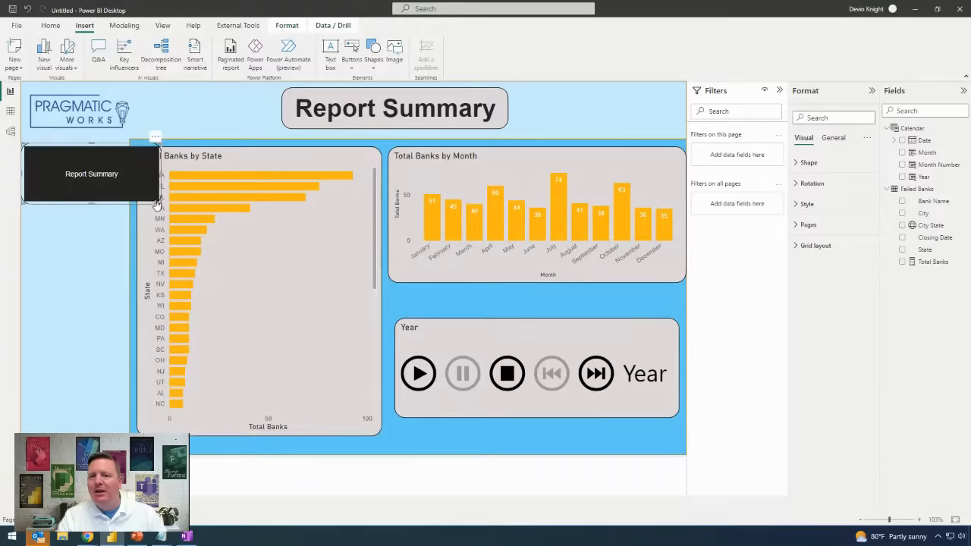
left_click_drag(157, 205, 93, 204)
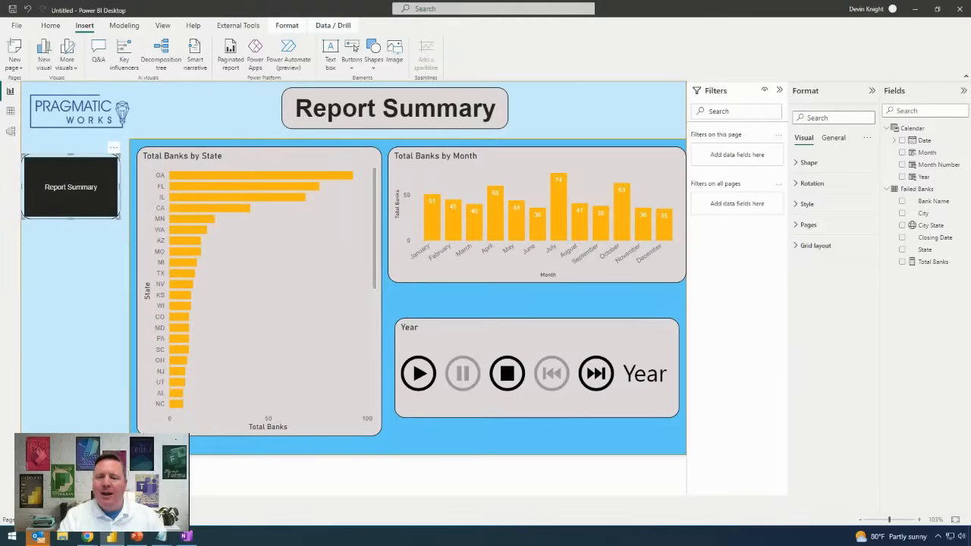
- Add a new blank page to the report and reselect the page navigator on the Report Summary page
left_click(135, 505)
left_click(85, 505)
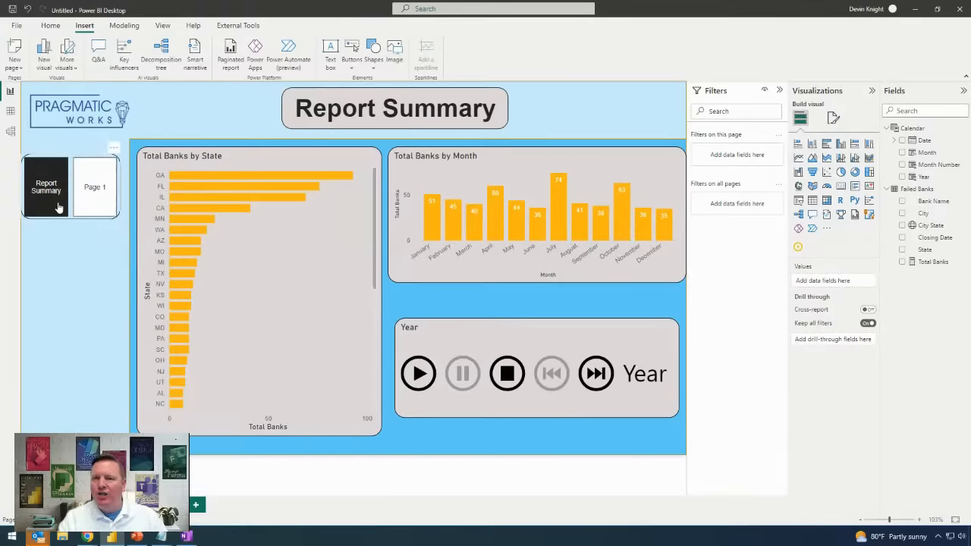
left_click(120, 194)
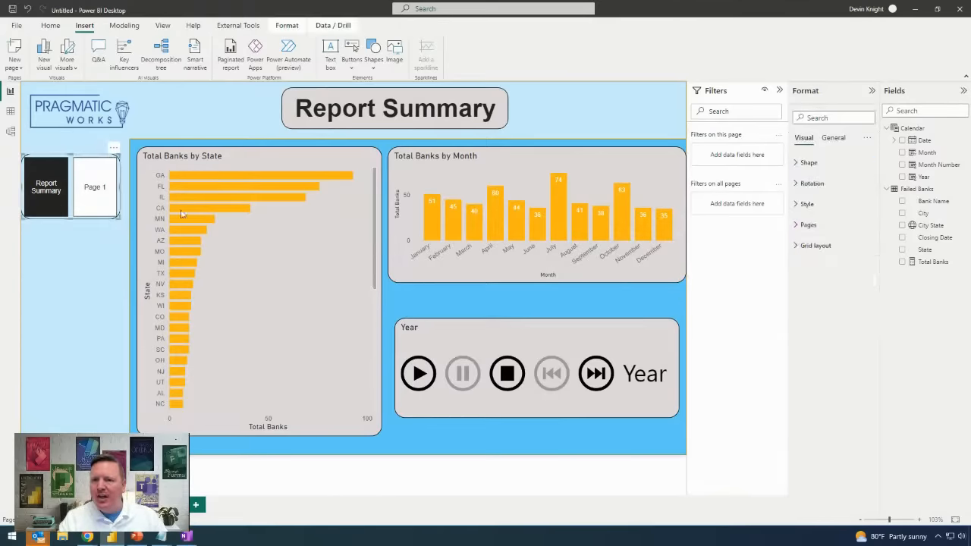
- Examine the page navigator's shape, rotation and style formatting options
left_click(810, 166)
left_click(810, 167)
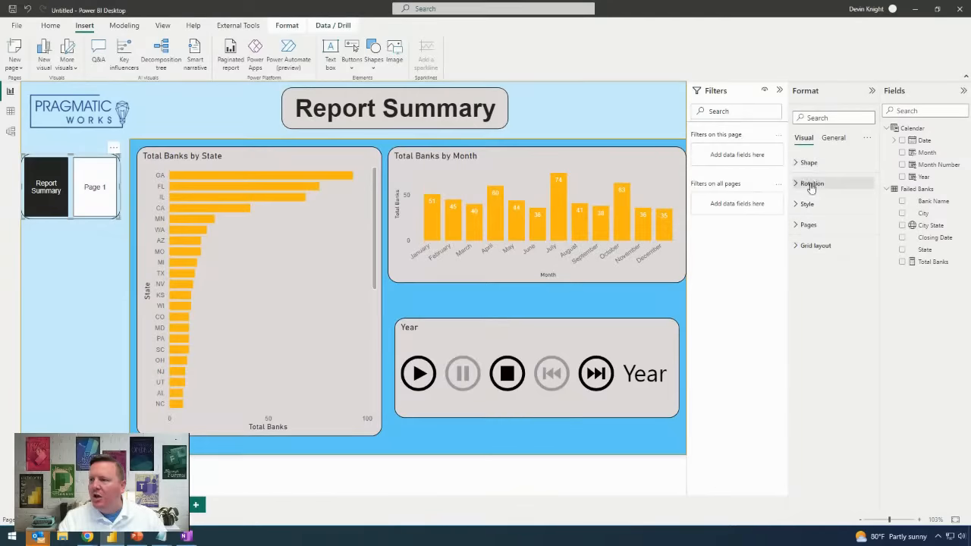
left_click(812, 185)
left_click(811, 184)
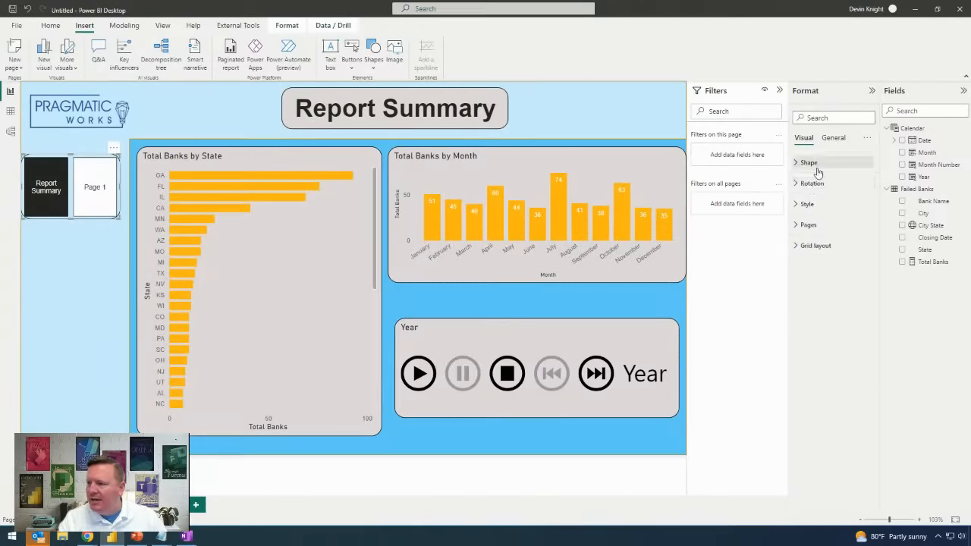
left_click(814, 166)
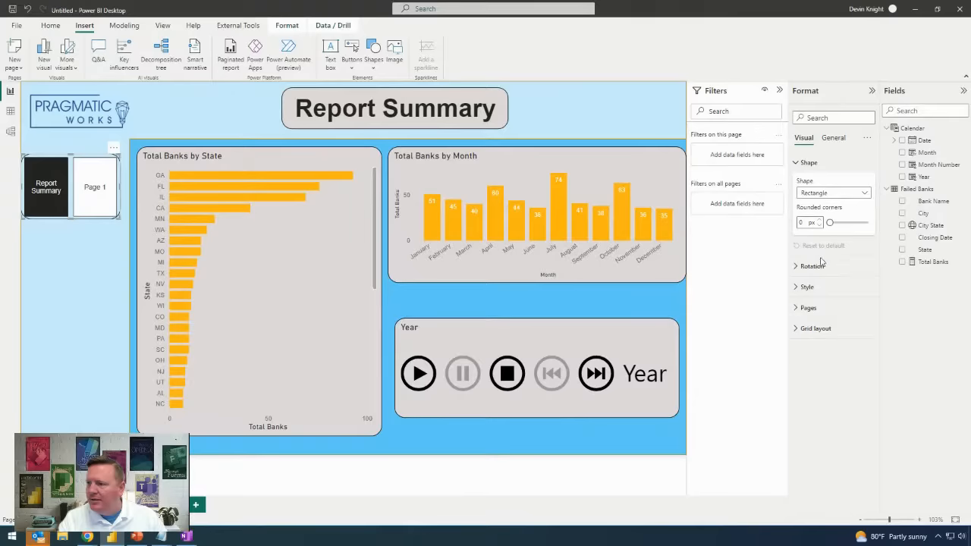
left_click(816, 293)
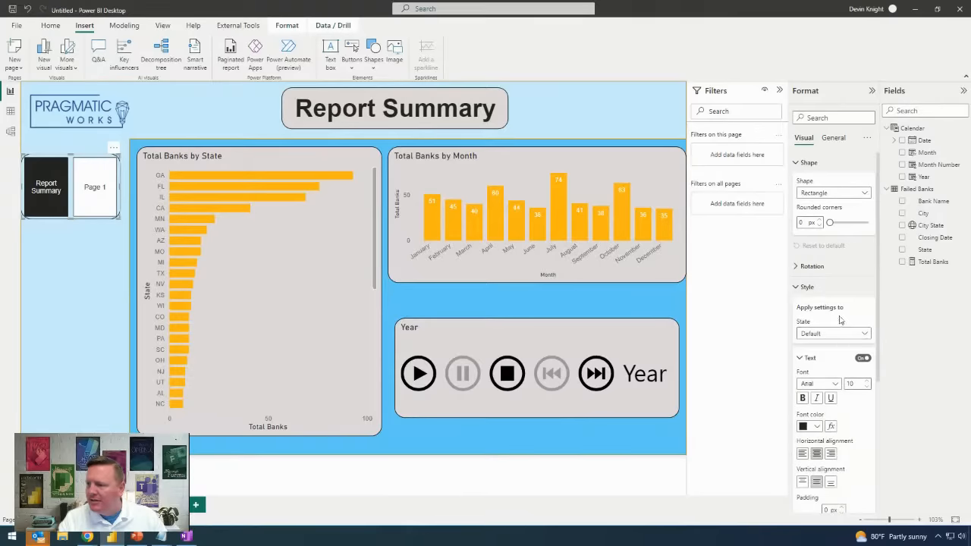
left_click(825, 288)
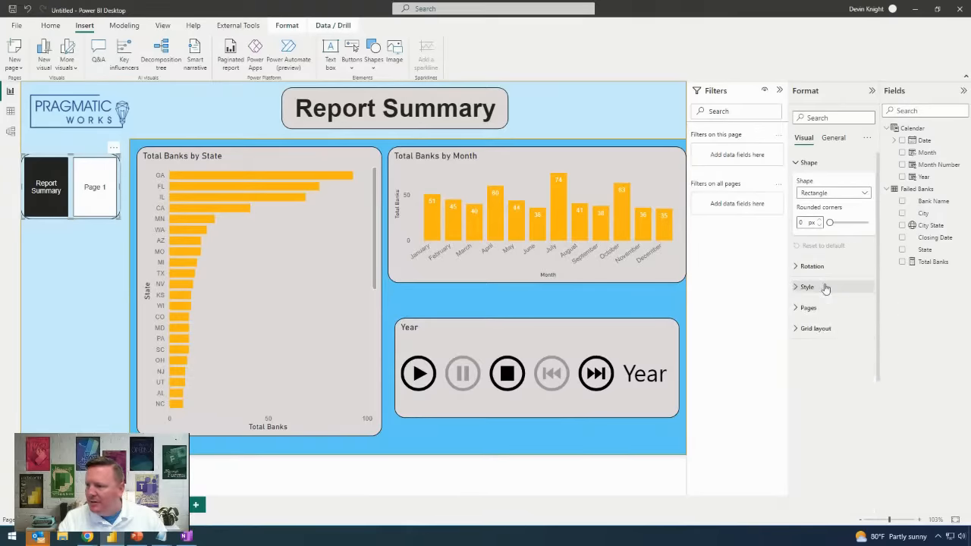
- Set the page navigator's grid layout orientation to Vertical, make it taller, and nudge it slightly down below the logo
left_click(825, 331)
left_click(833, 359)
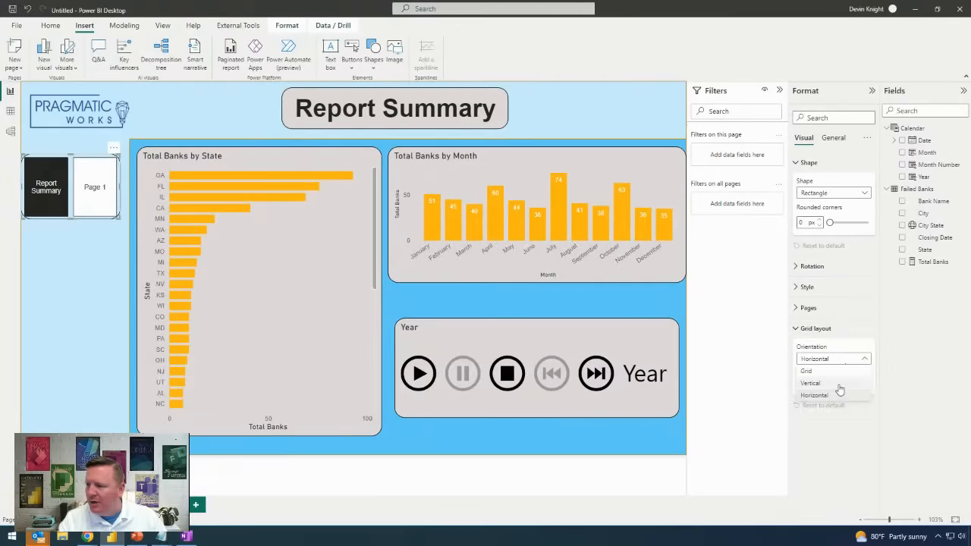
left_click(810, 391)
left_click_drag(118, 218, 118, 258)
left_click_drag(84, 157, 83, 165)
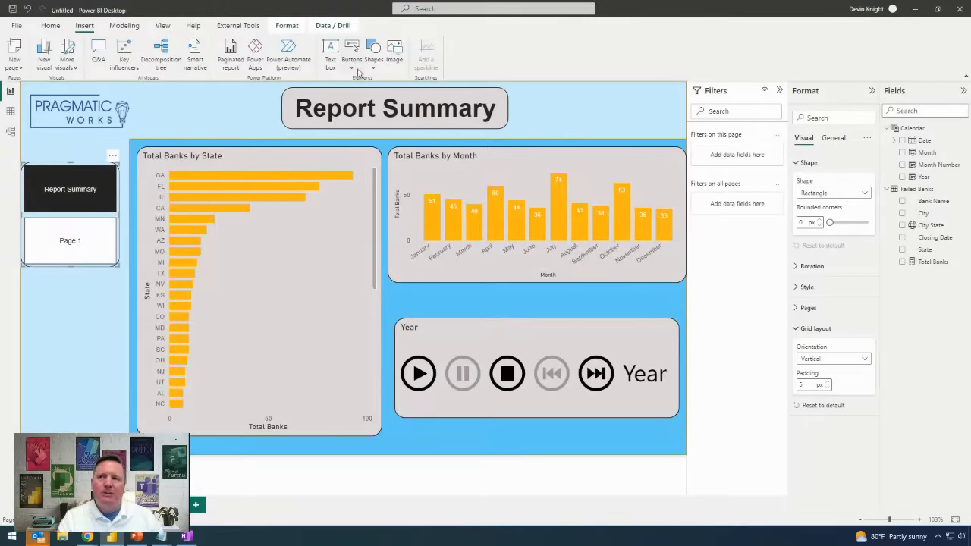
left_click(352, 65)
mouse_move(387, 236)
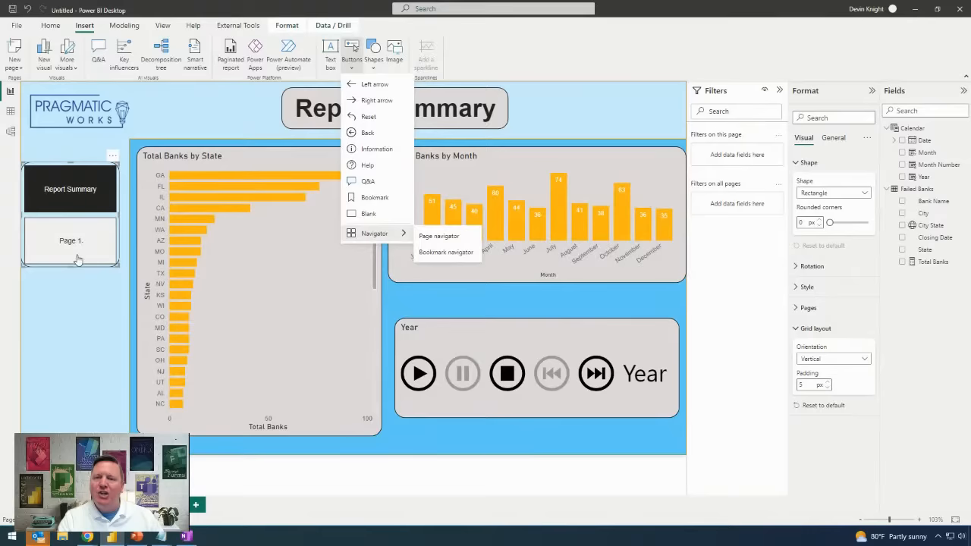
left_click(68, 305)
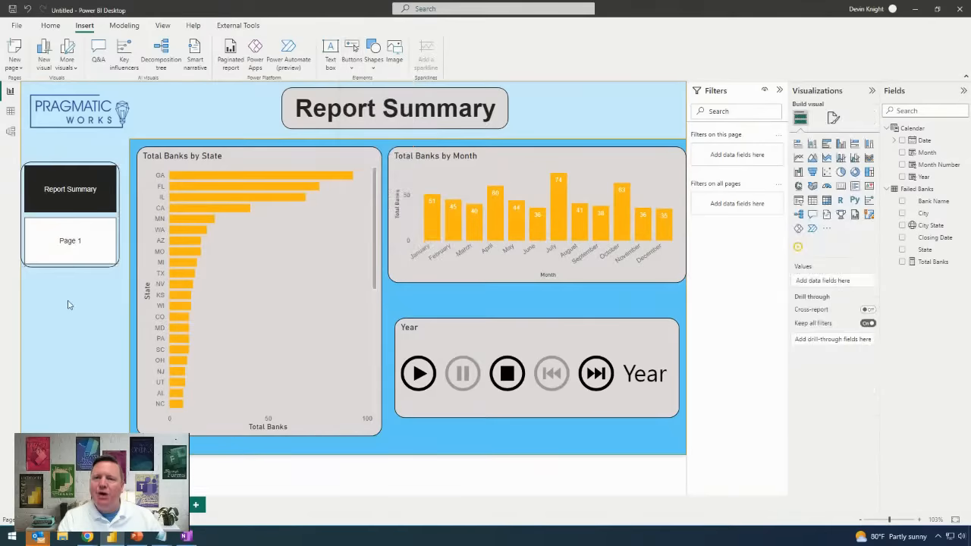
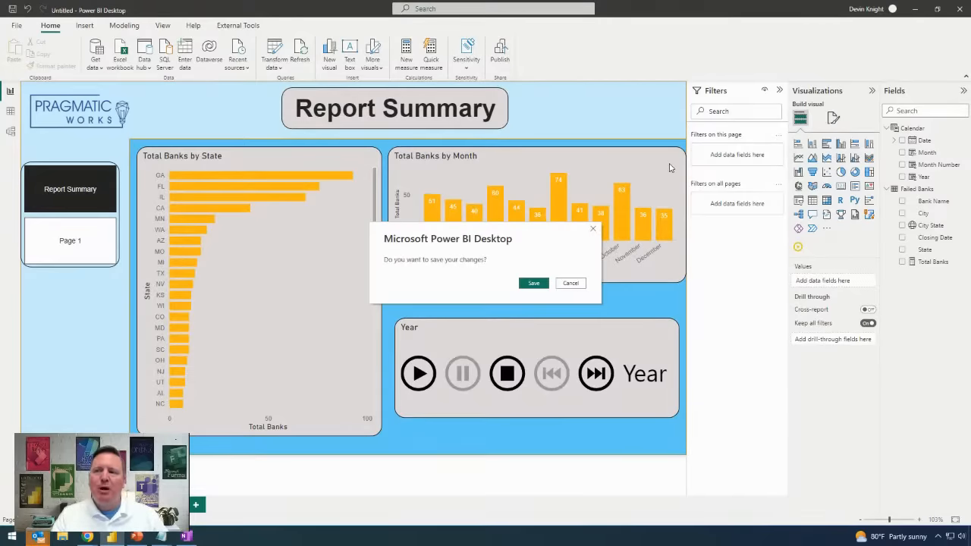
- Save the report before publishing as "Learn with the Nerds - Live" in the Completed Files folder
left_click(534, 285)
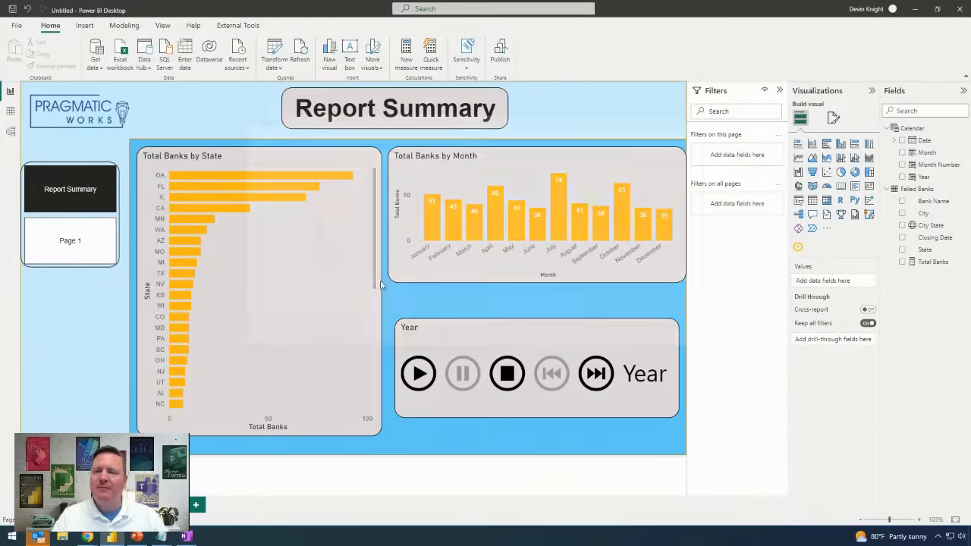
left_click(351, 198)
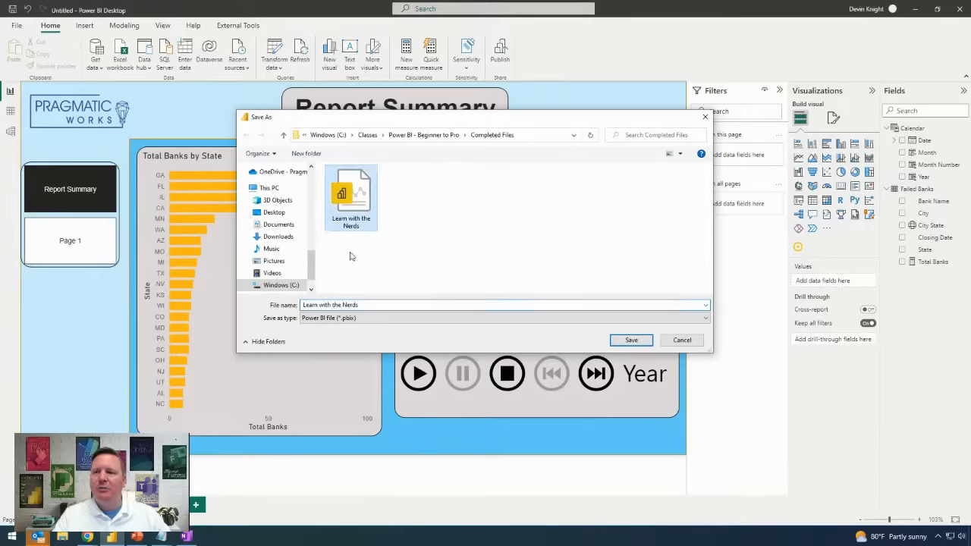
left_click(393, 305)
type("- Live")
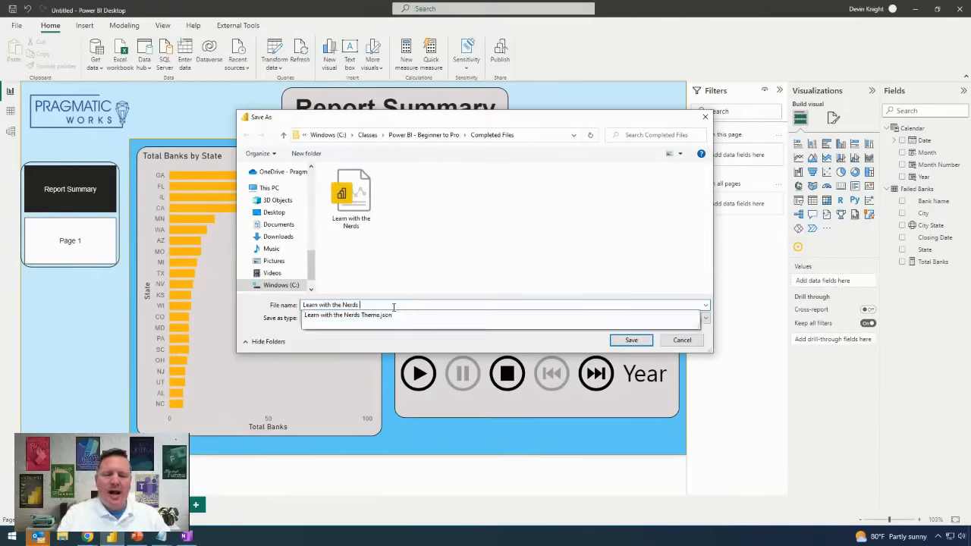
left_click(631, 340)
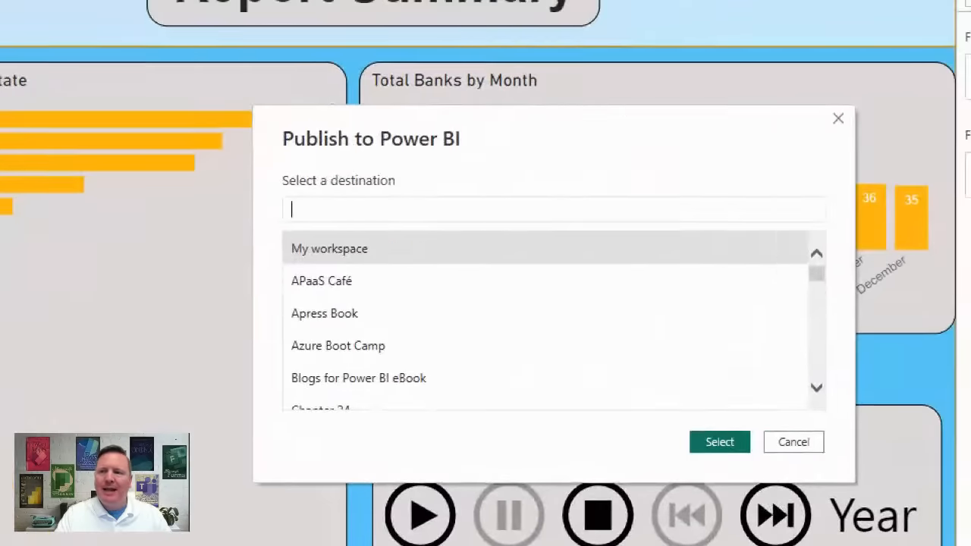
- Search the publishing destinations for "lear" and publish the report to the Learn with the Nerds workspace
left_click(300, 239)
mouse_move(279, 229)
left_mouse_down()
mouse_move(359, 274)
mouse_move(820, 278)
left_mouse_up()
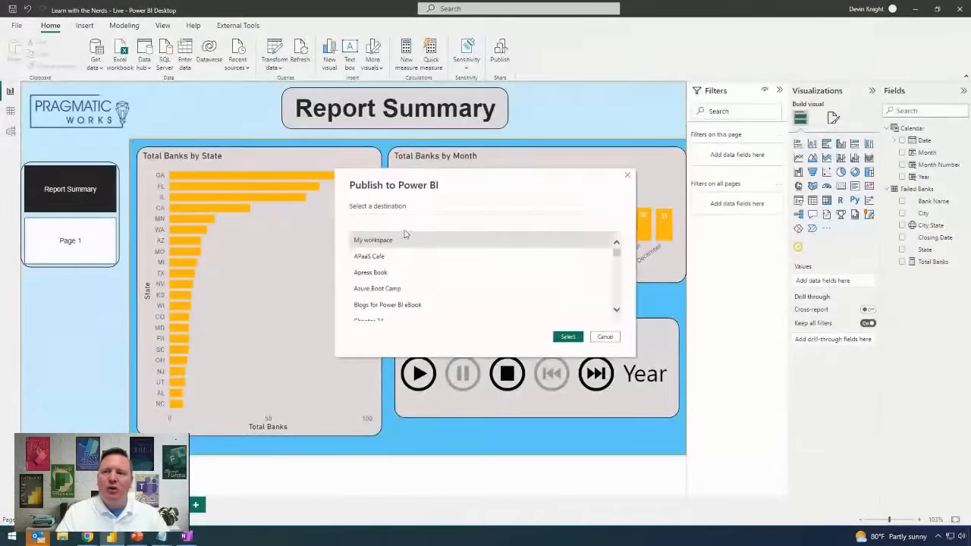
left_click(405, 222)
type("lwtn")
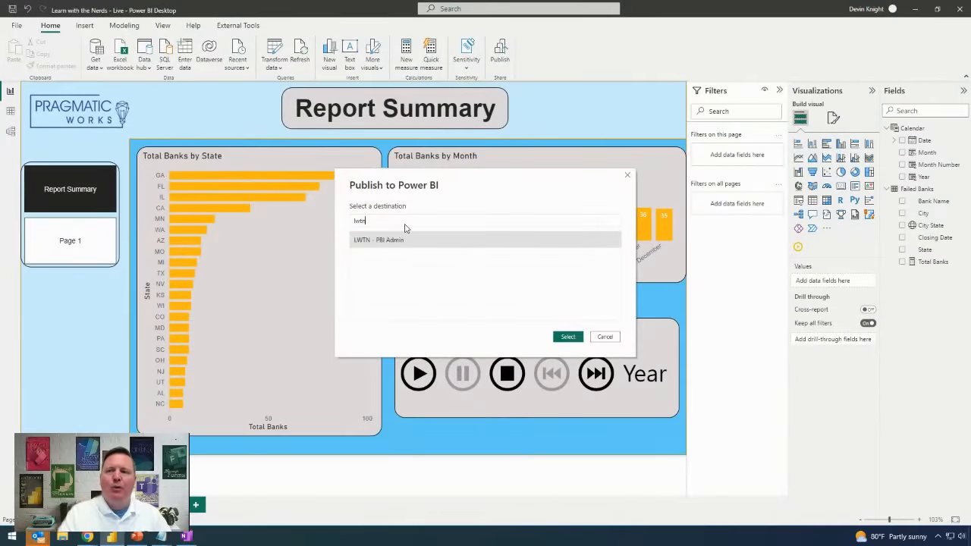
key("BackSpace")
key("BackSpace")
key("BackSpace")
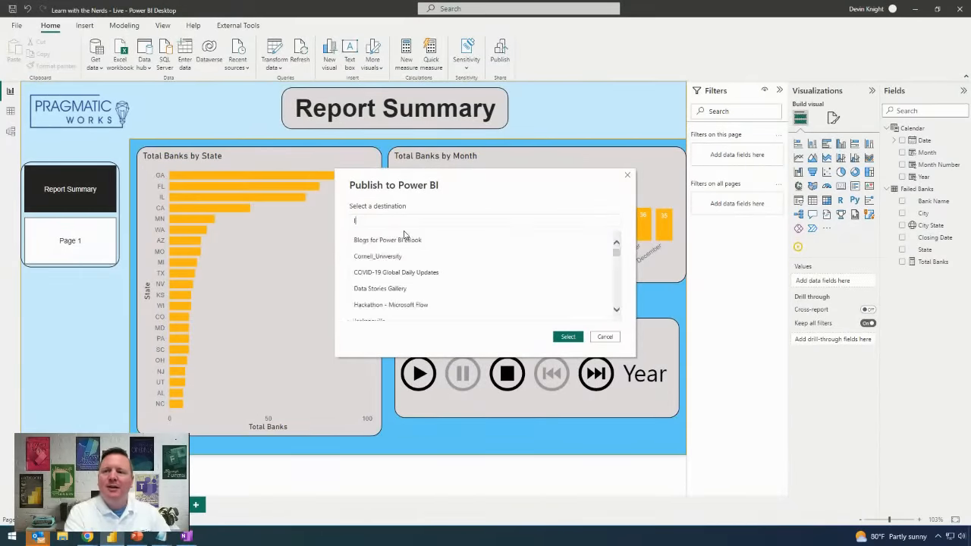
type("ear")
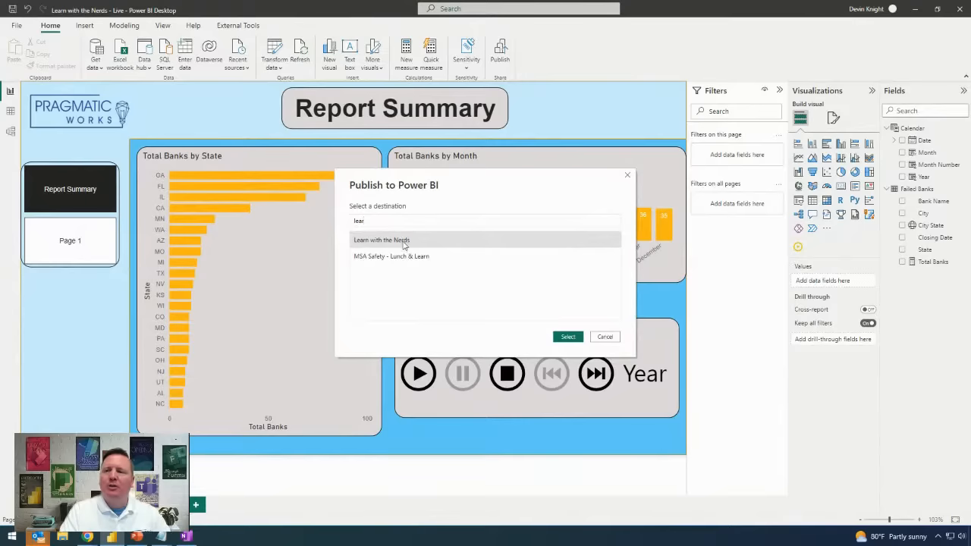
left_click(403, 240)
left_click(568, 338)
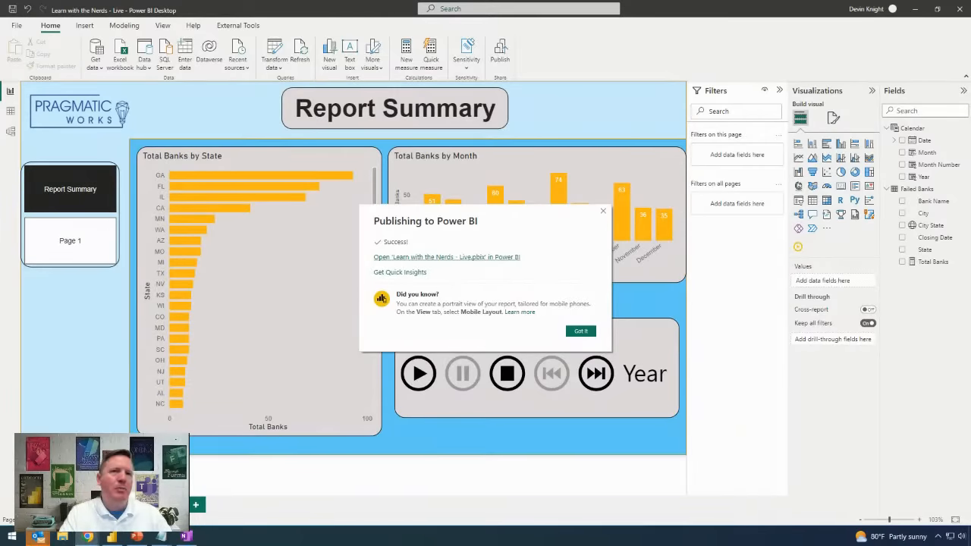
- In the published report in the browser, select the FL bar in Total Banks by State and check its tooltip and cross-highlighting
left_click_drag(0, 24, 460, 2)
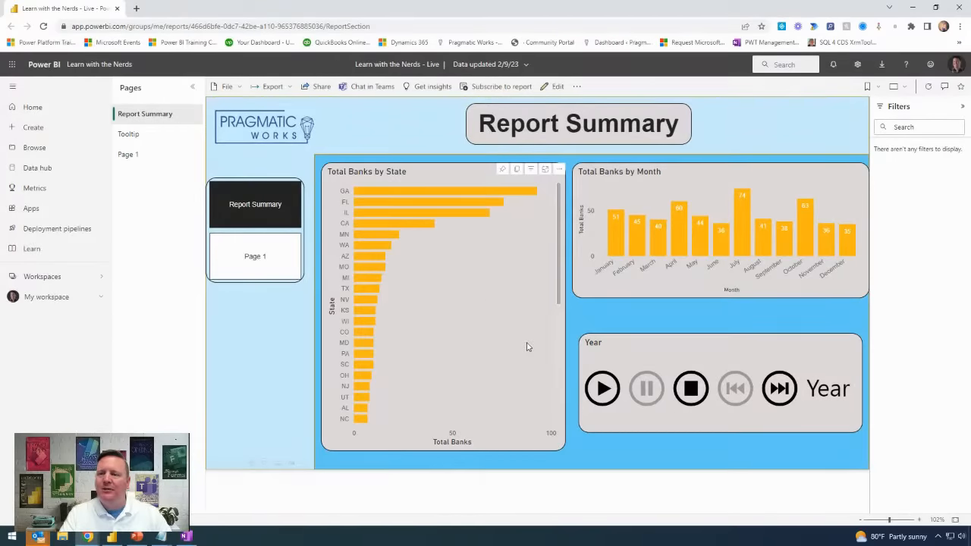
left_click(392, 194)
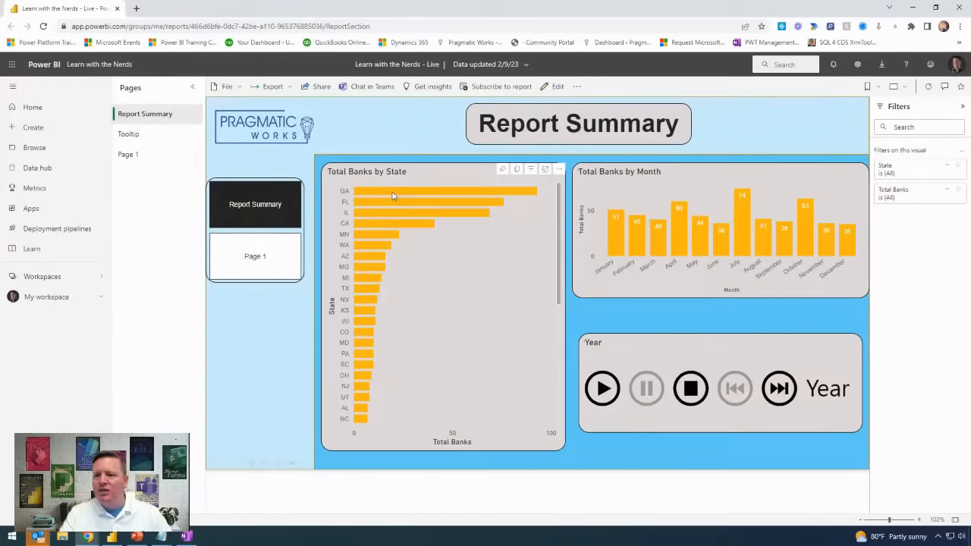
left_click(382, 204)
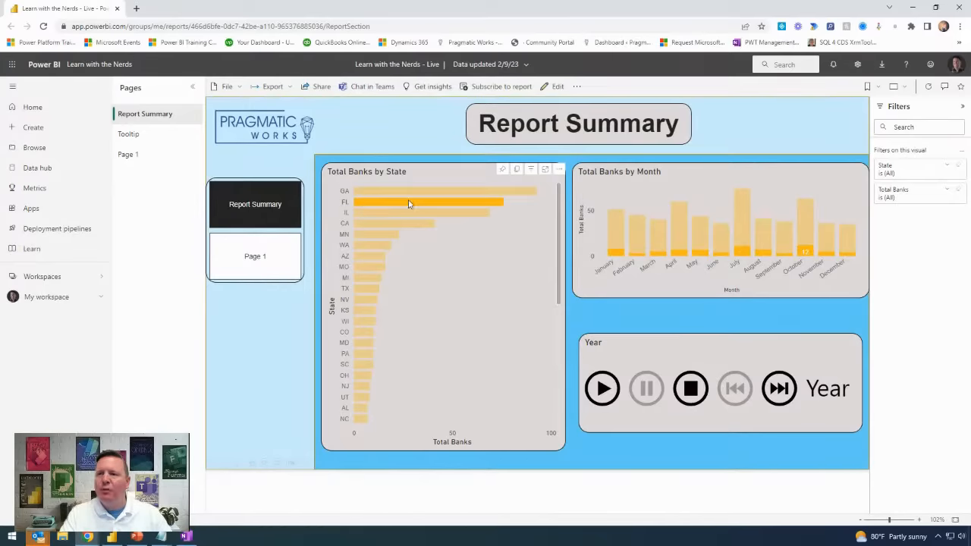
mouse_move(408, 202)
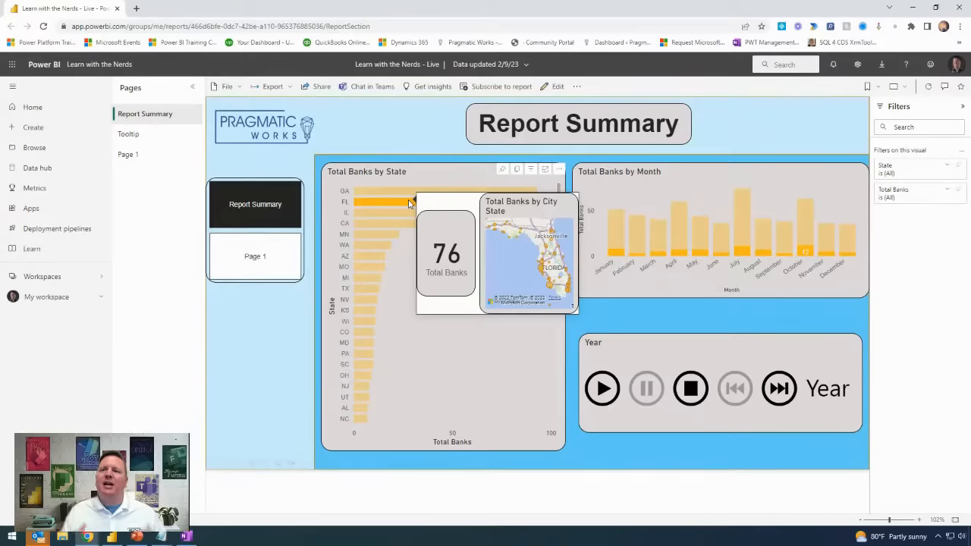
left_click(360, 127)
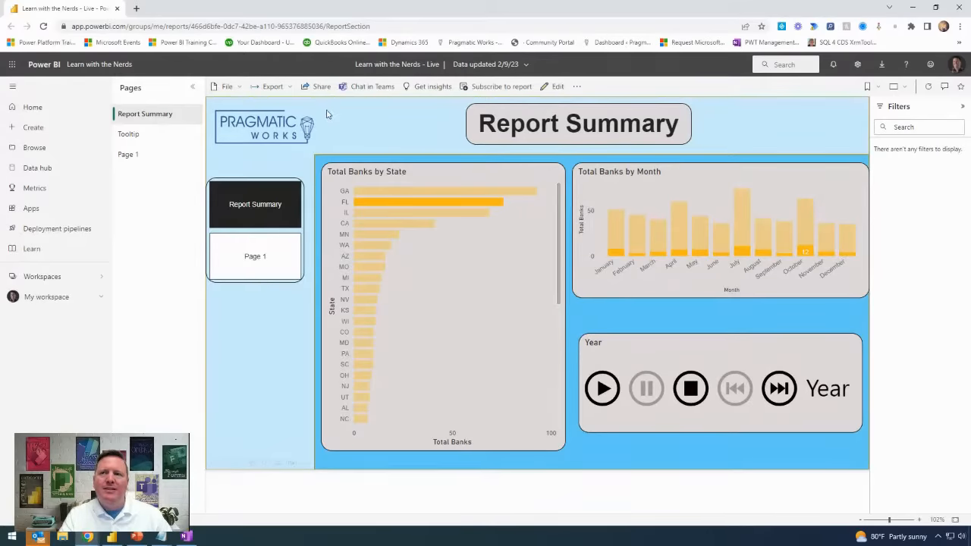
mouse_move(289, 76)
left_mouse_down()
mouse_move(337, 100)
mouse_move(365, 131)
left_mouse_up()
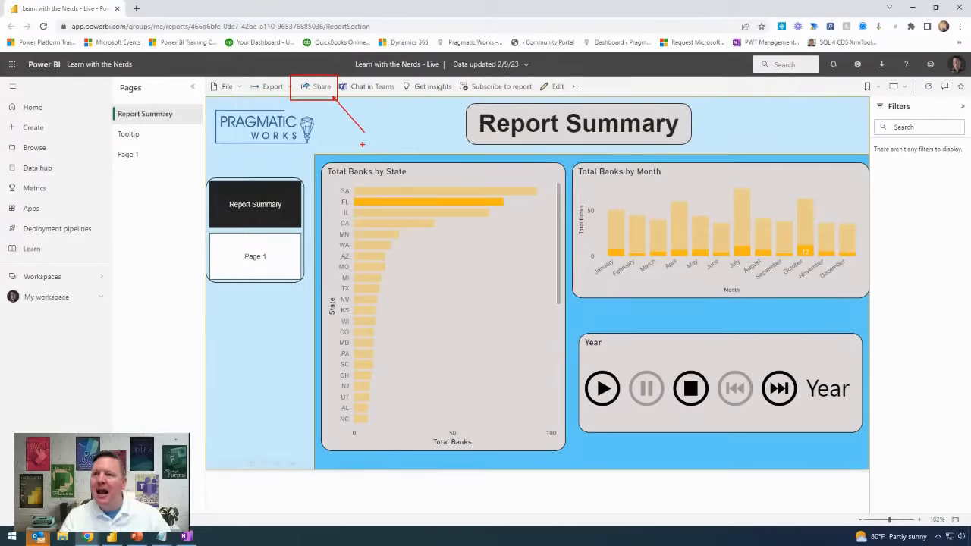
key("Escape")
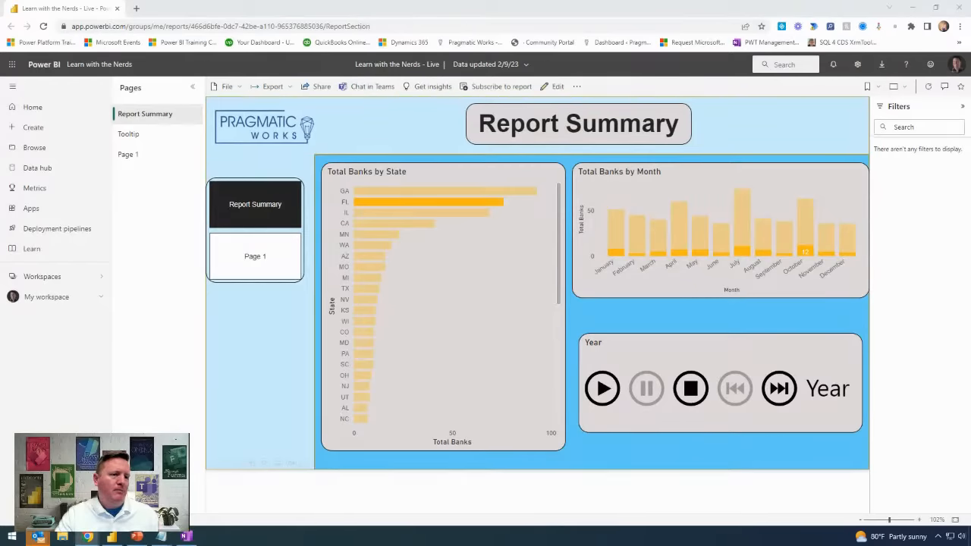
- Look at the live and upcoming streams on the Pragmatic Works YouTube channel, and switch to the PowerPoint slides
left_click_drag(304, 545, 423, 11)
scroll(633, 390, "down", 1)
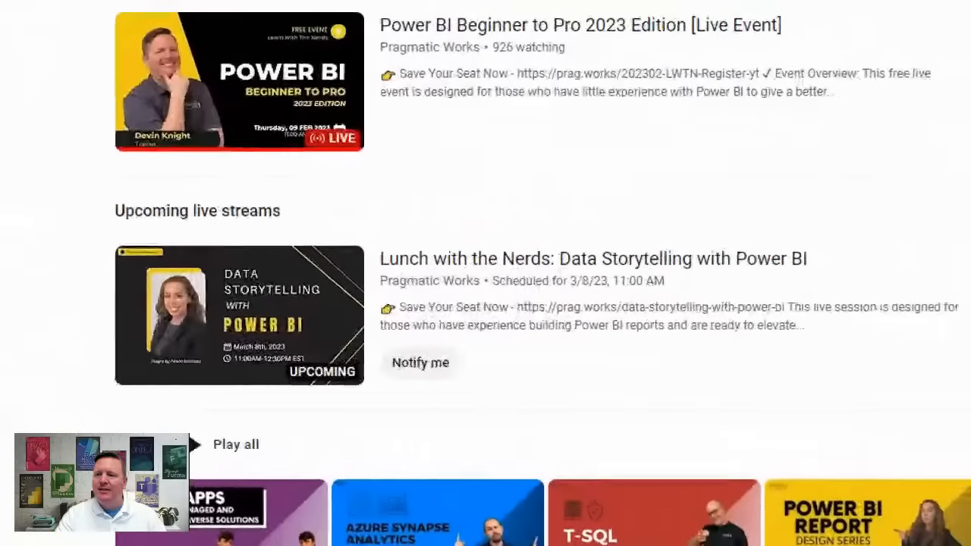
mouse_move(94, 228)
left_mouse_down()
mouse_move(865, 423)
mouse_move(938, 410)
left_mouse_up()
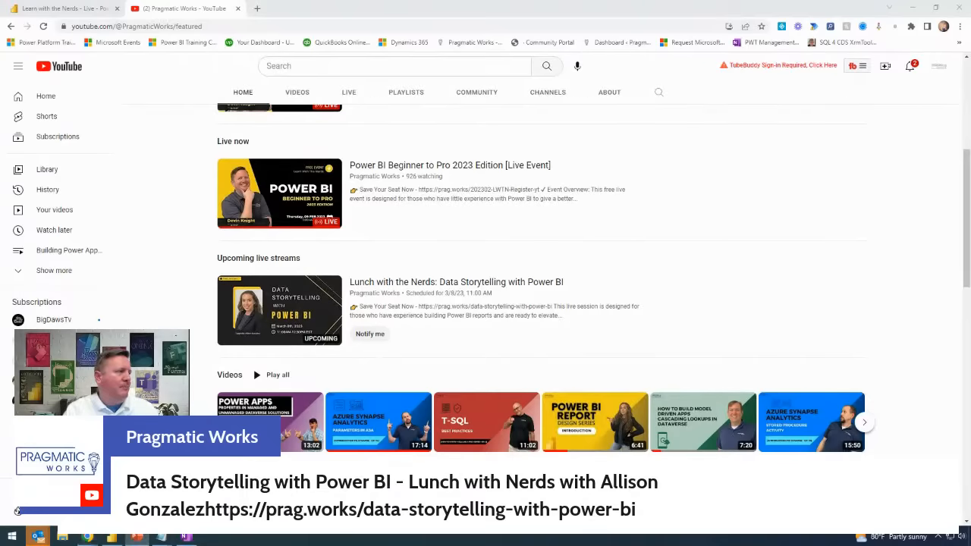
left_click(137, 537)
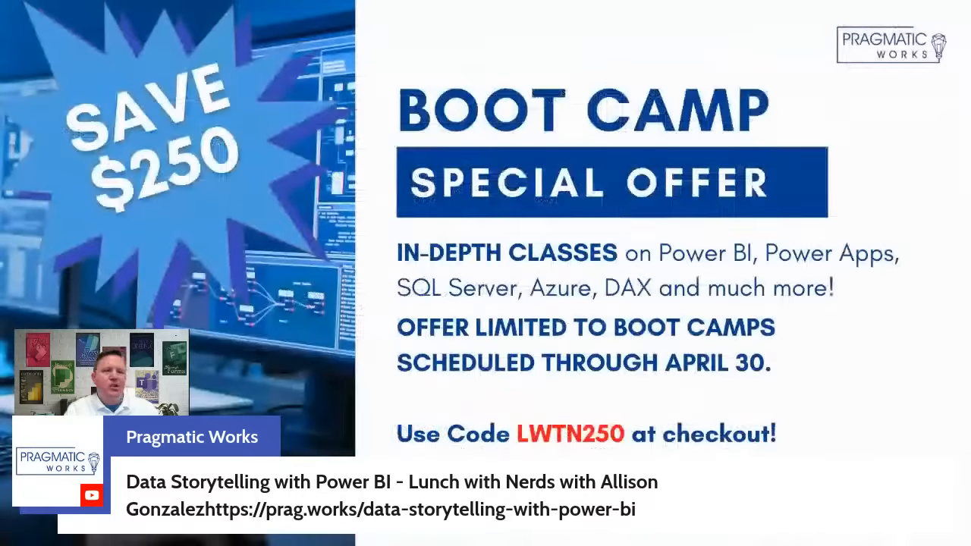